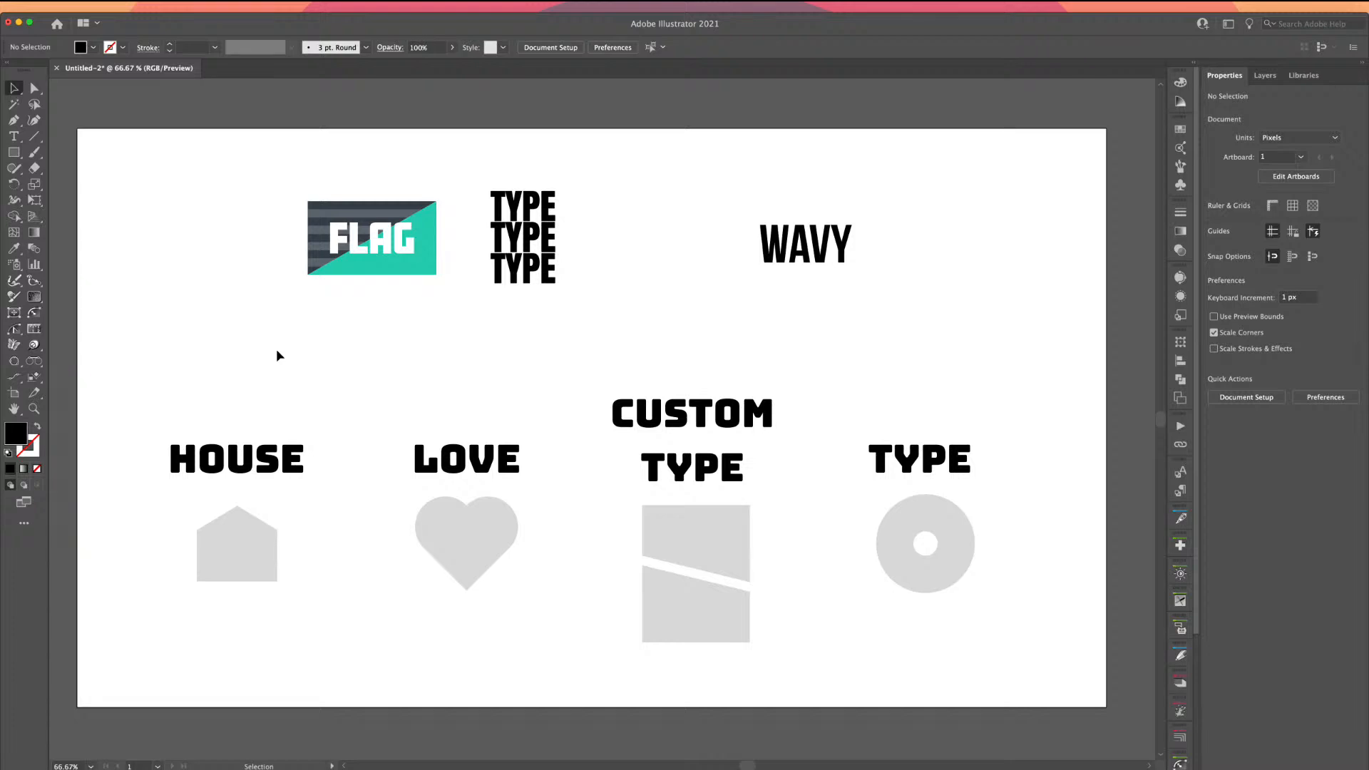
- Examine the construction of the FLAG artwork's text, stripes and diagonal shape close up in outline view
key(super+equal)
key(super+equal)
drag(244, 256, 692, 621)
drag(350, 290, 407, 428)
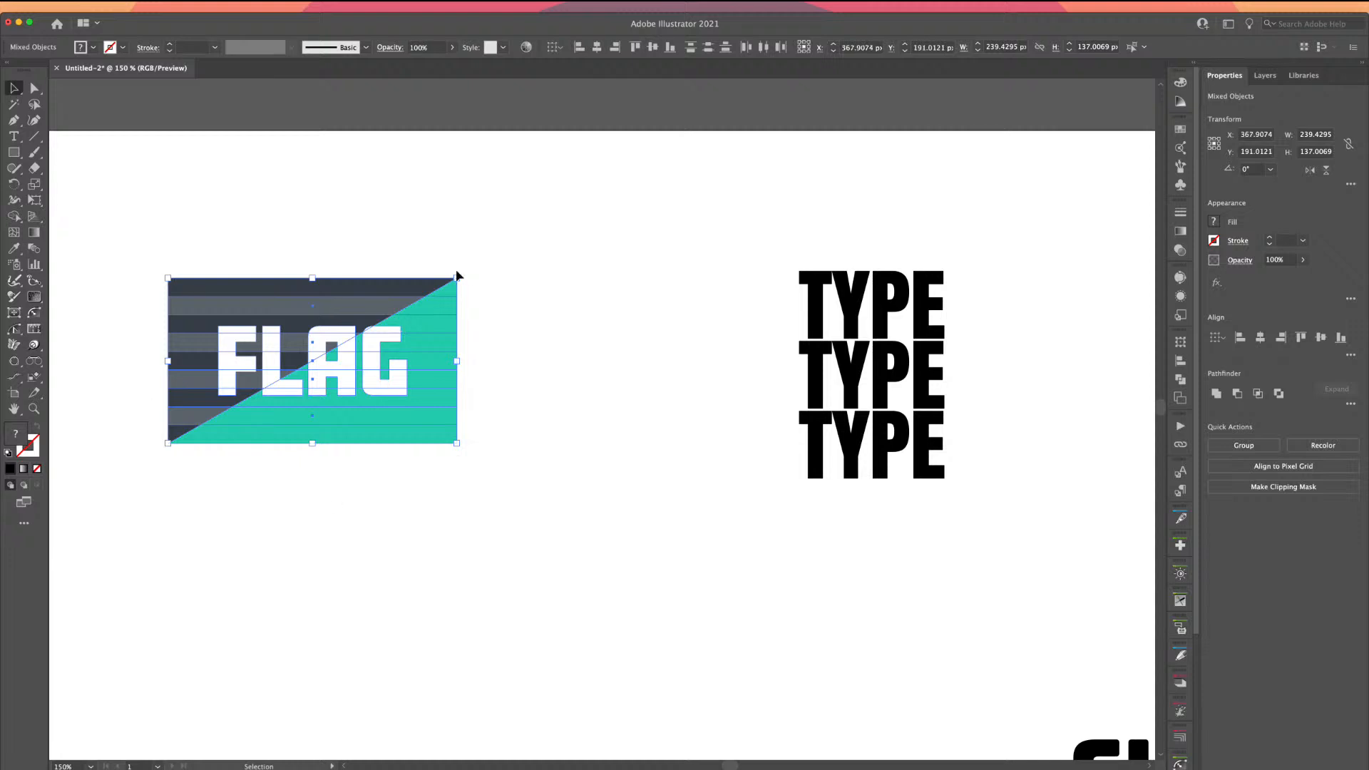
click(320, 243)
key(a)
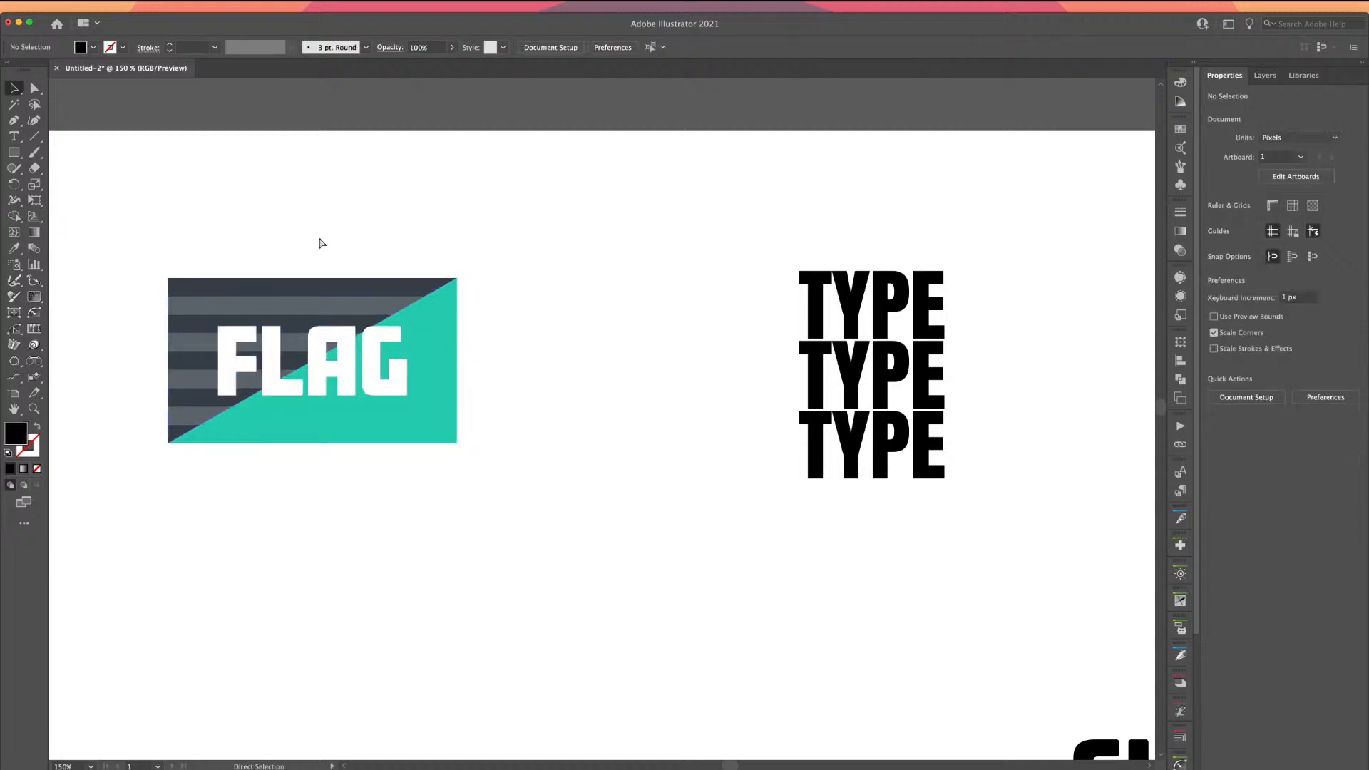
key(ctrl+y)
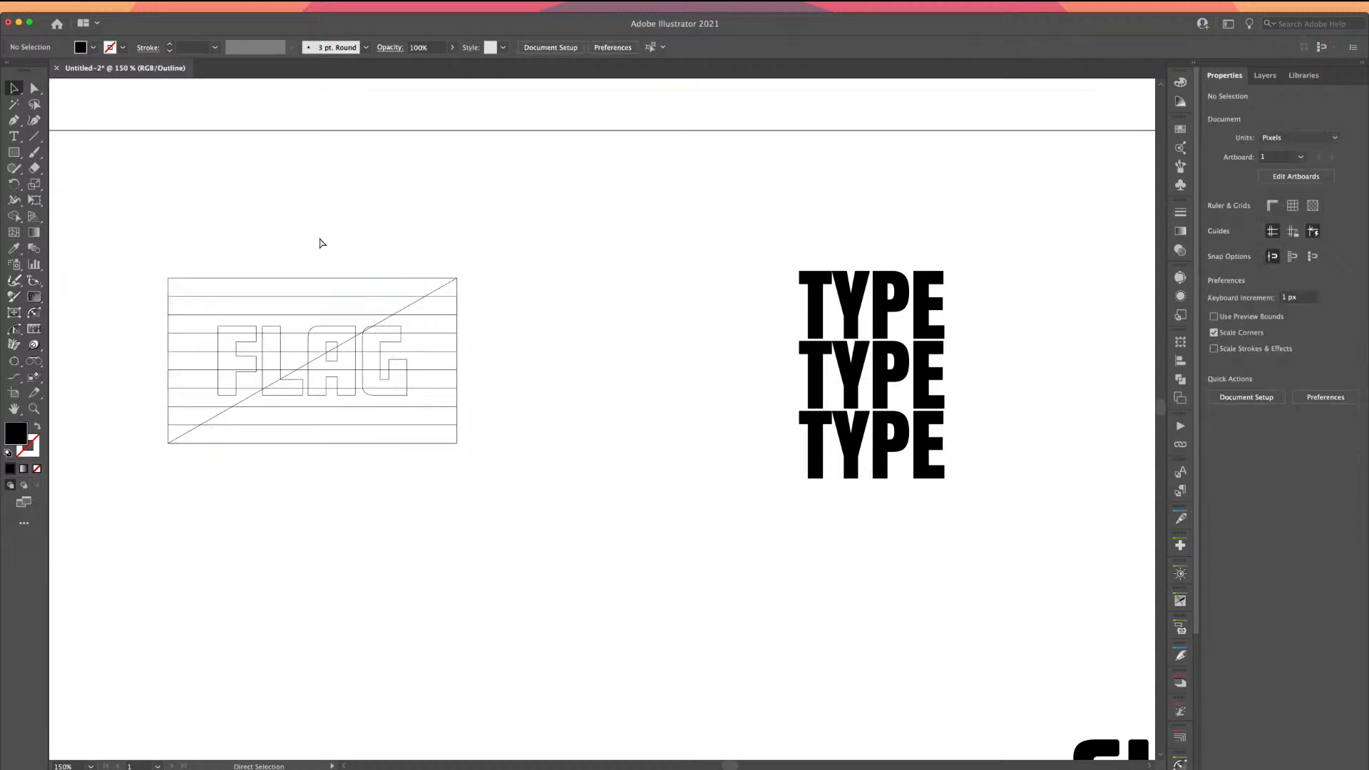
key(ctrl+equal)
key(space)
drag(319, 237, 621, 376)
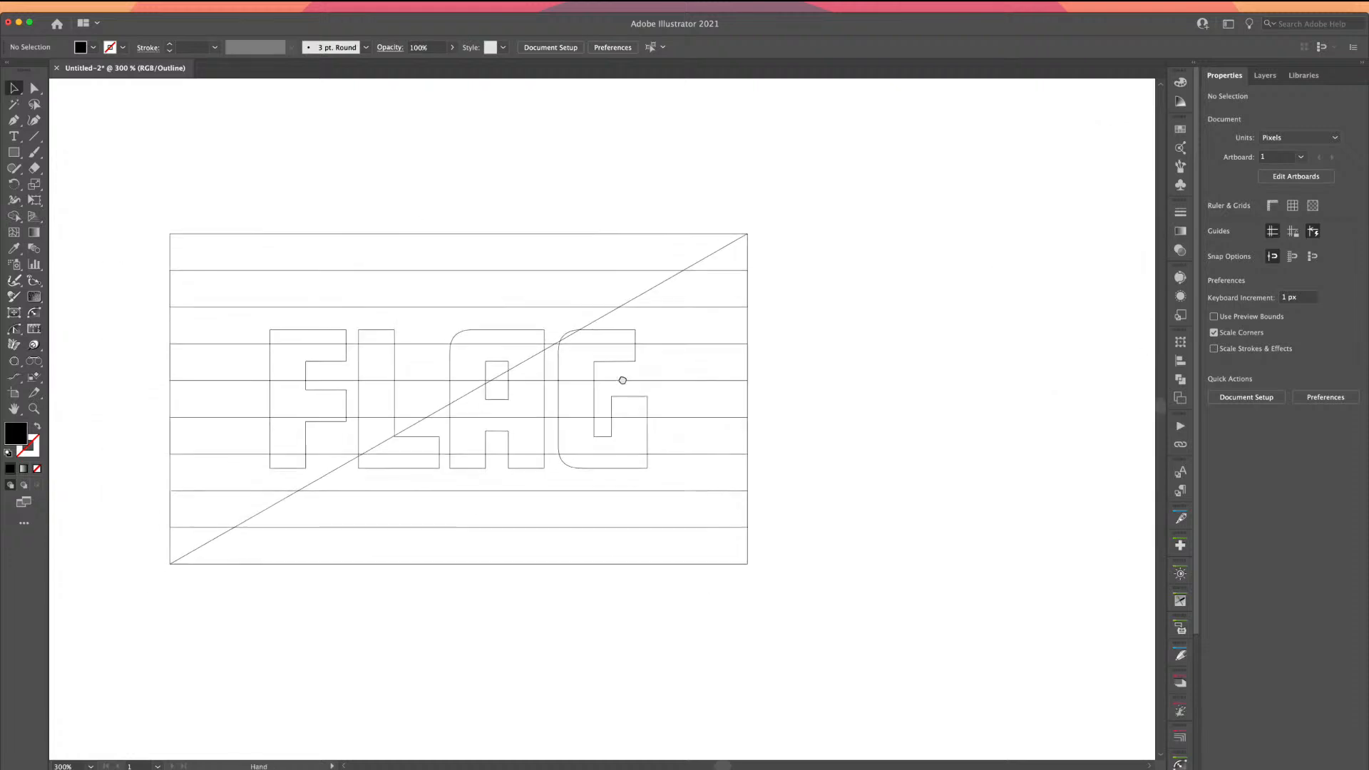
key(a)
key(v)
key(super+0)
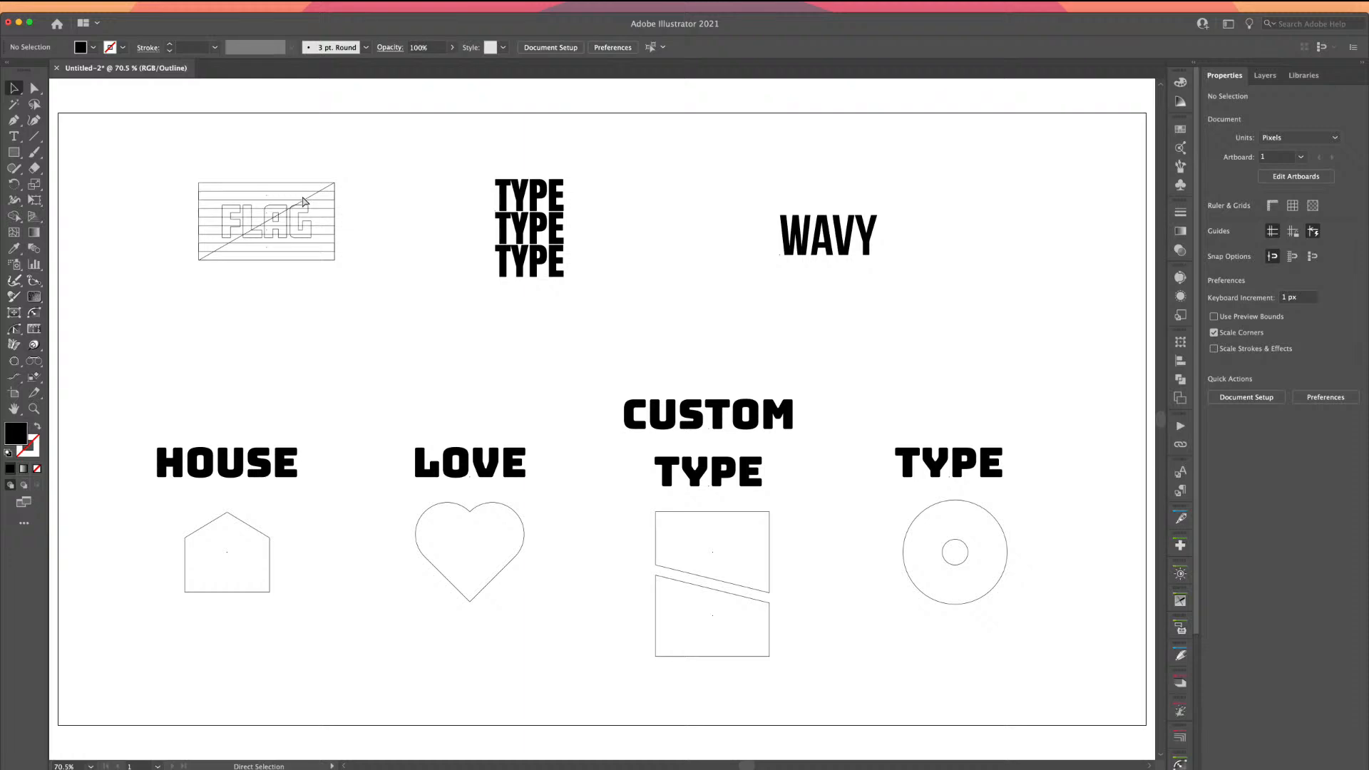
key(super+y)
- Try pulling the grey stripes, the dark rectangle and the teal triangle out of the flag, undoing each move
drag(255, 201, 391, 384)
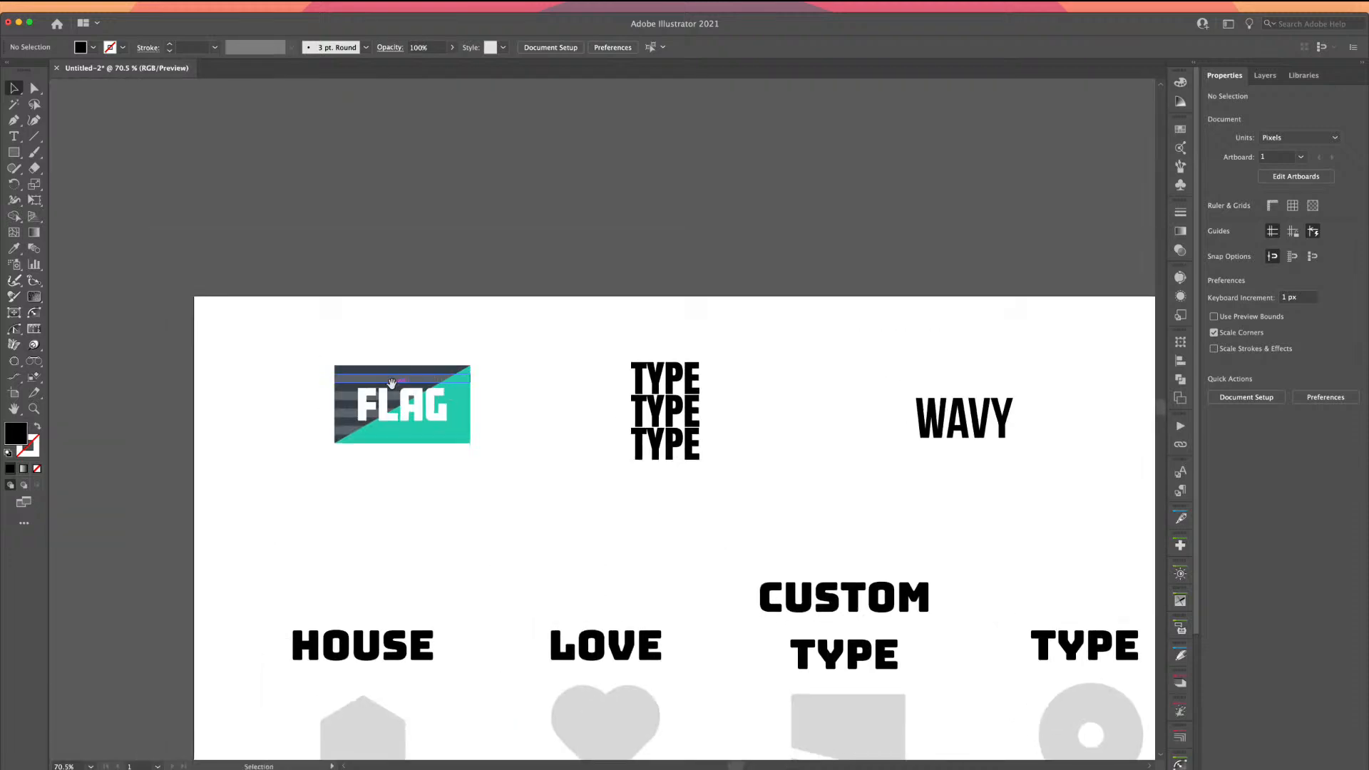
click(392, 384)
key(super+equal)
key(super+equal)
key(super+equal)
key(super+equal)
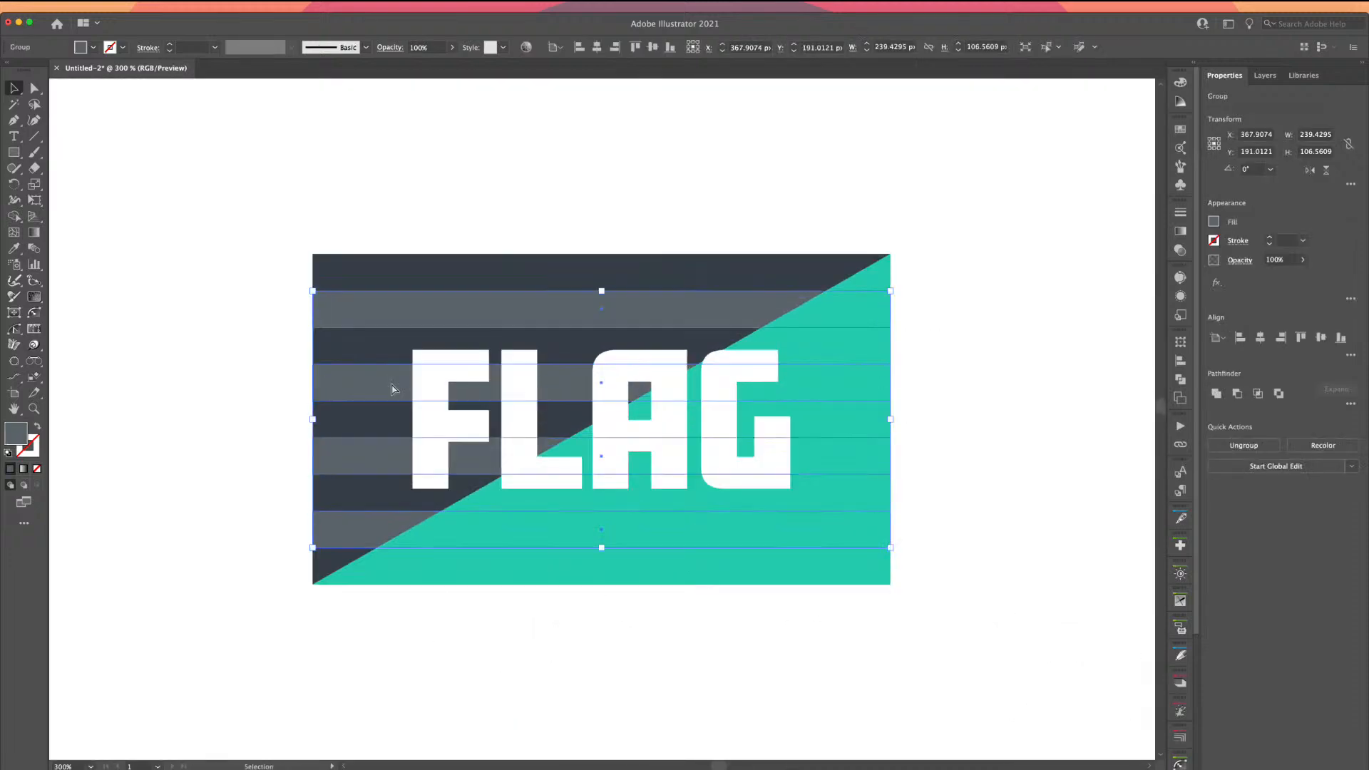
drag(367, 384, 194, 216)
key(super+z)
drag(388, 275, 324, 218)
key(super+z)
click(895, 352)
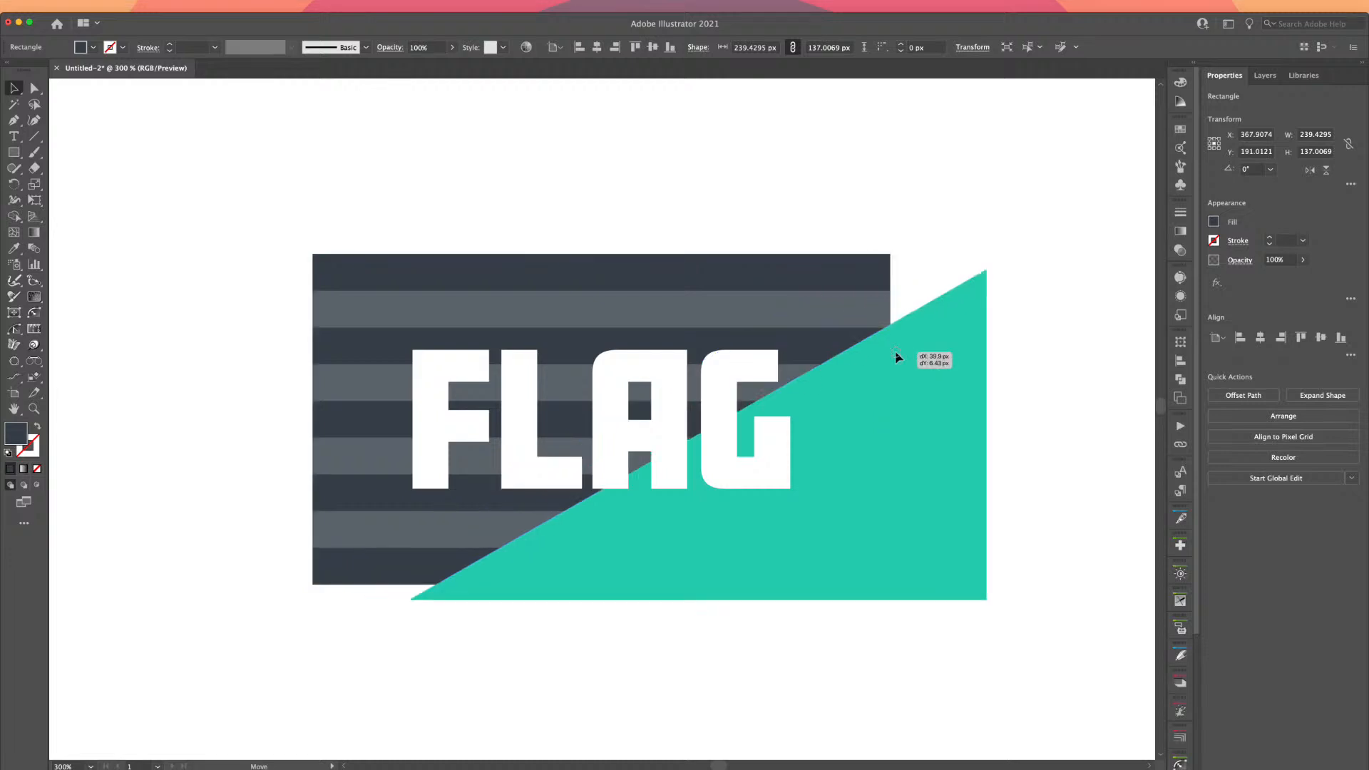
click(886, 358)
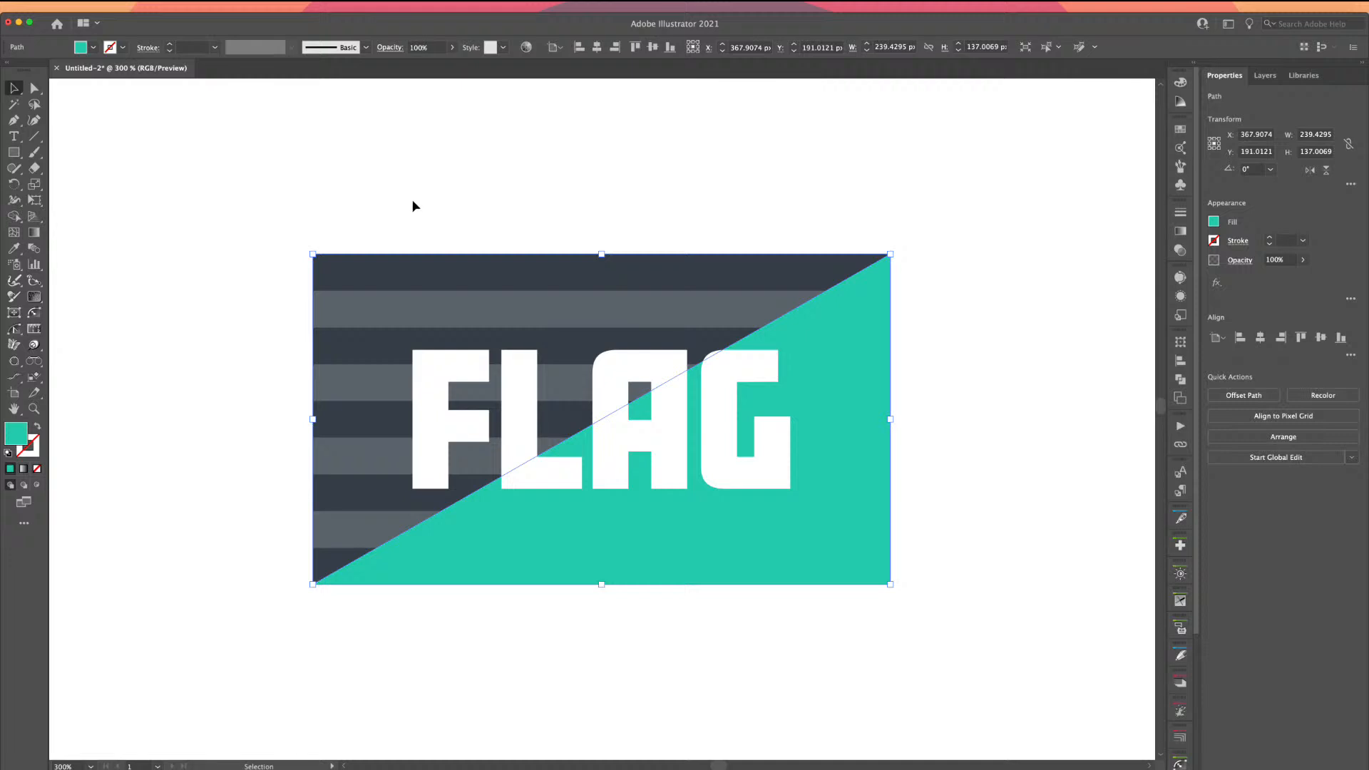
- Group all the pieces of the FLAG artwork, including its text, stripes and background shapes
click(388, 216)
drag(376, 216, 834, 531)
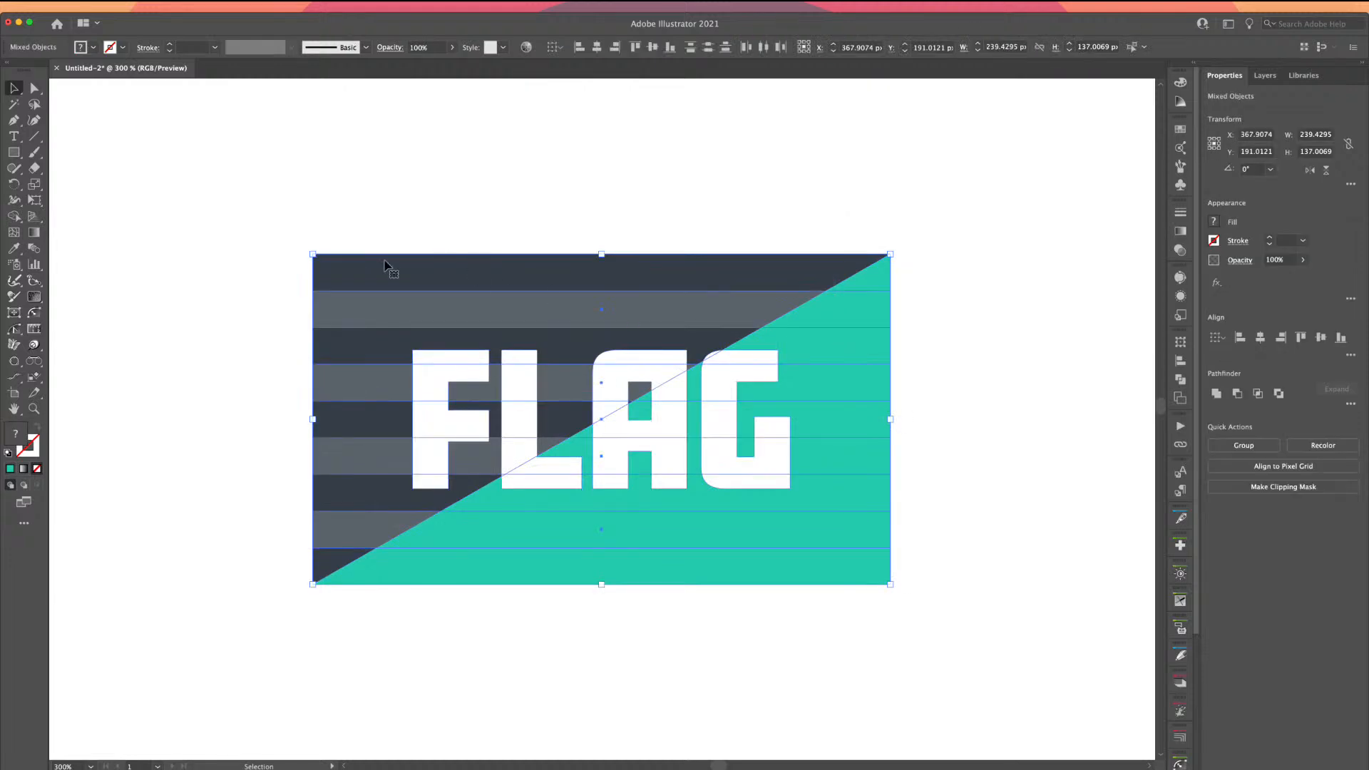
key(a)
key(super+g)
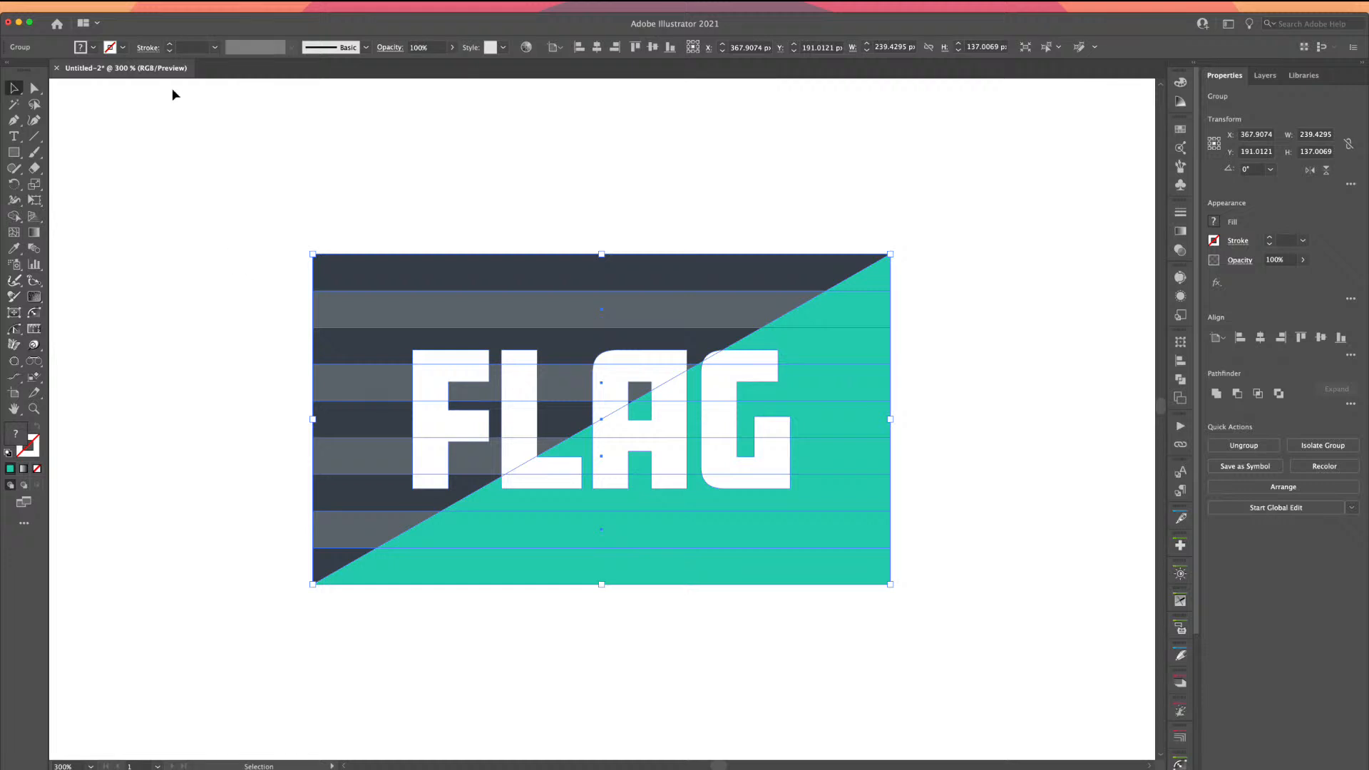
- Start an Envelope Distort with Warp on the flag group and move its options dialog clear of the artwork
click(130, 6)
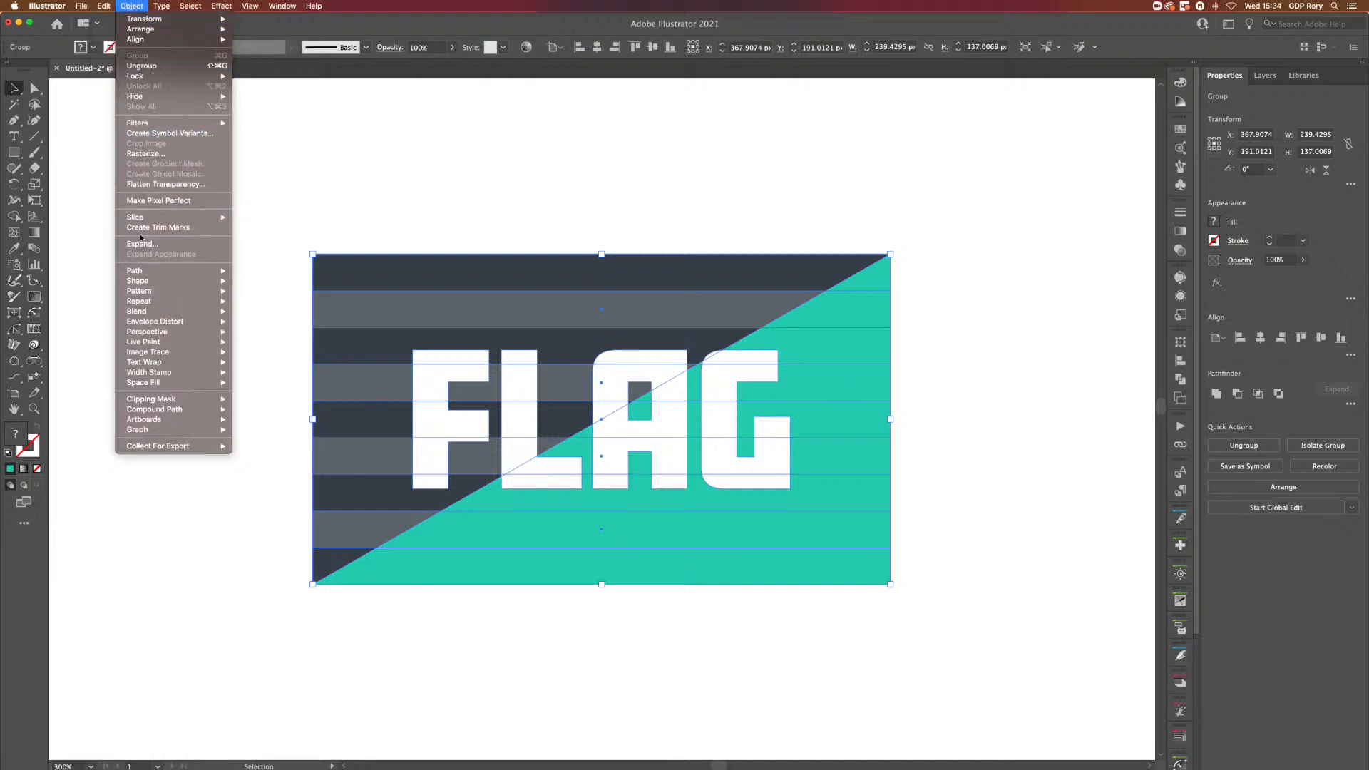
mouse_move(155, 313)
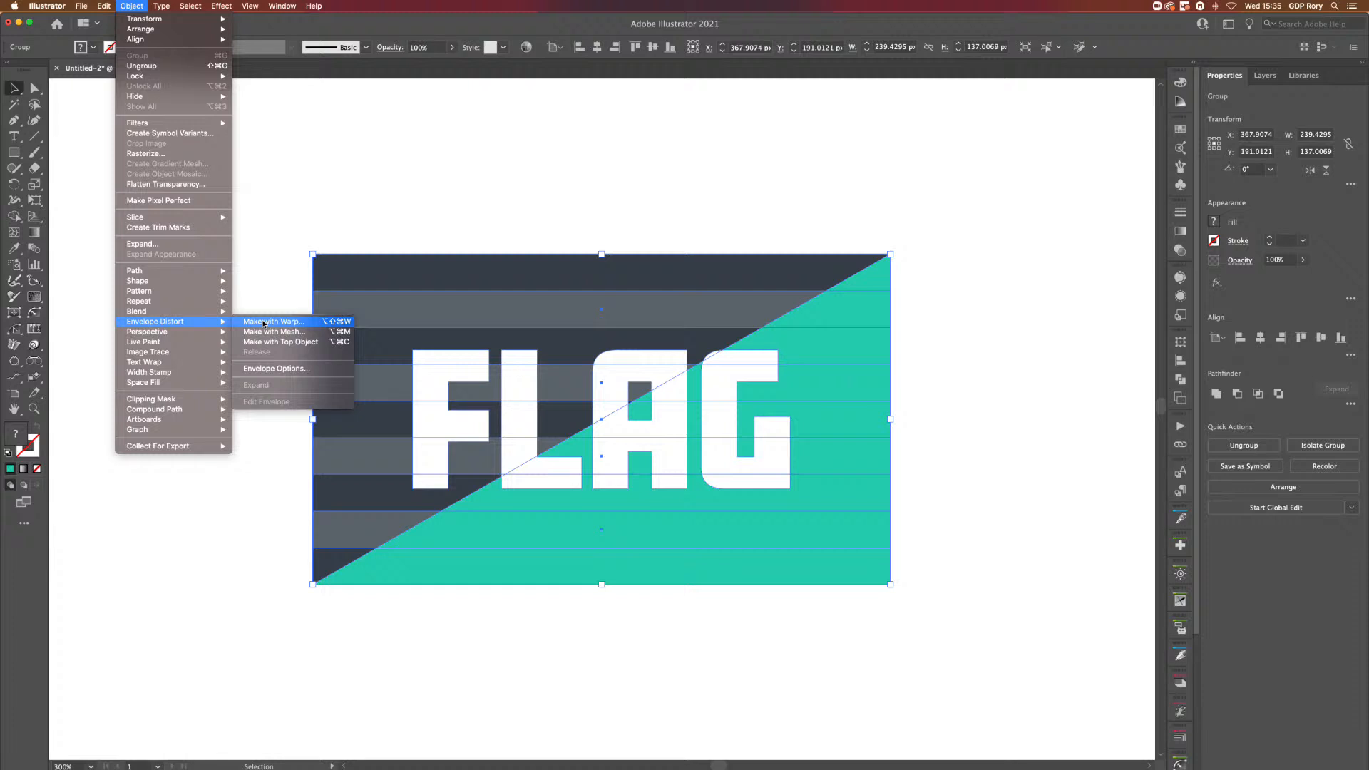
click(275, 373)
click(265, 325)
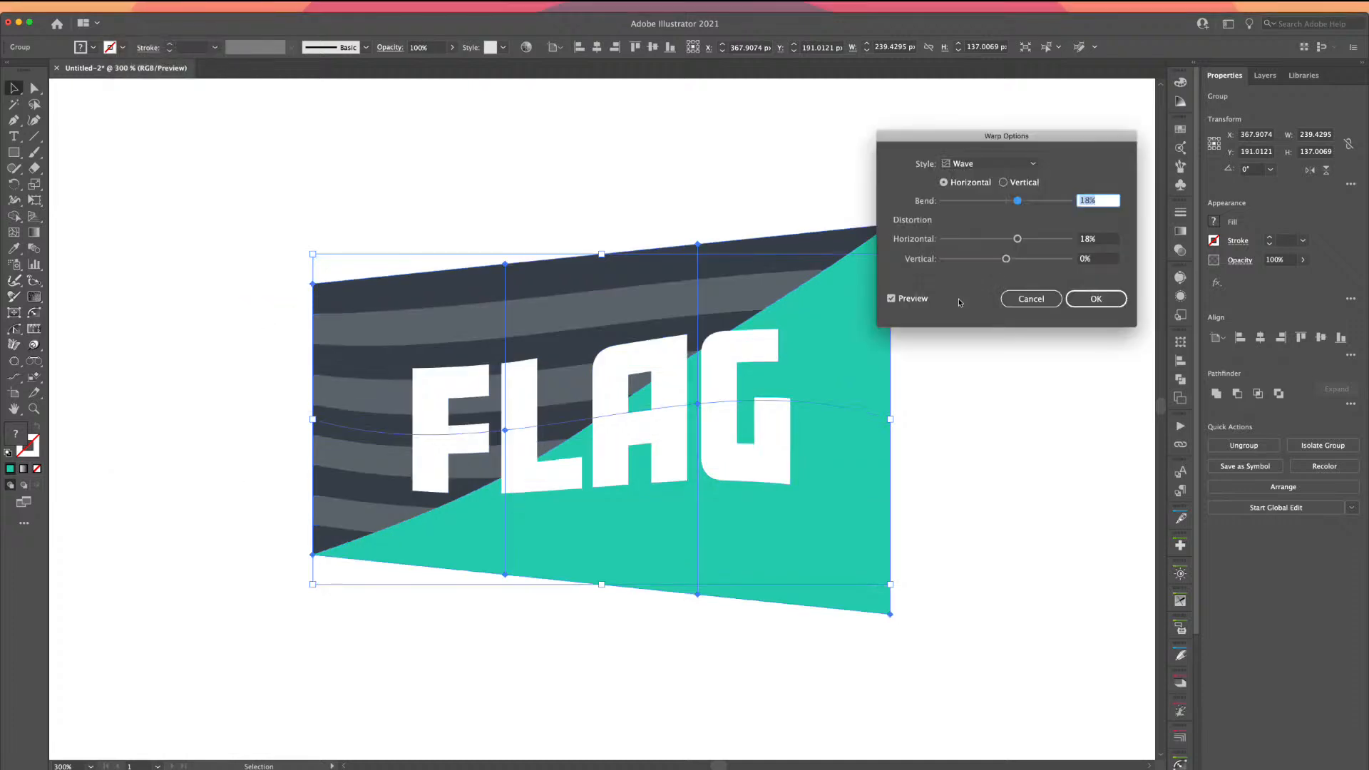
drag(920, 137, 150, 82)
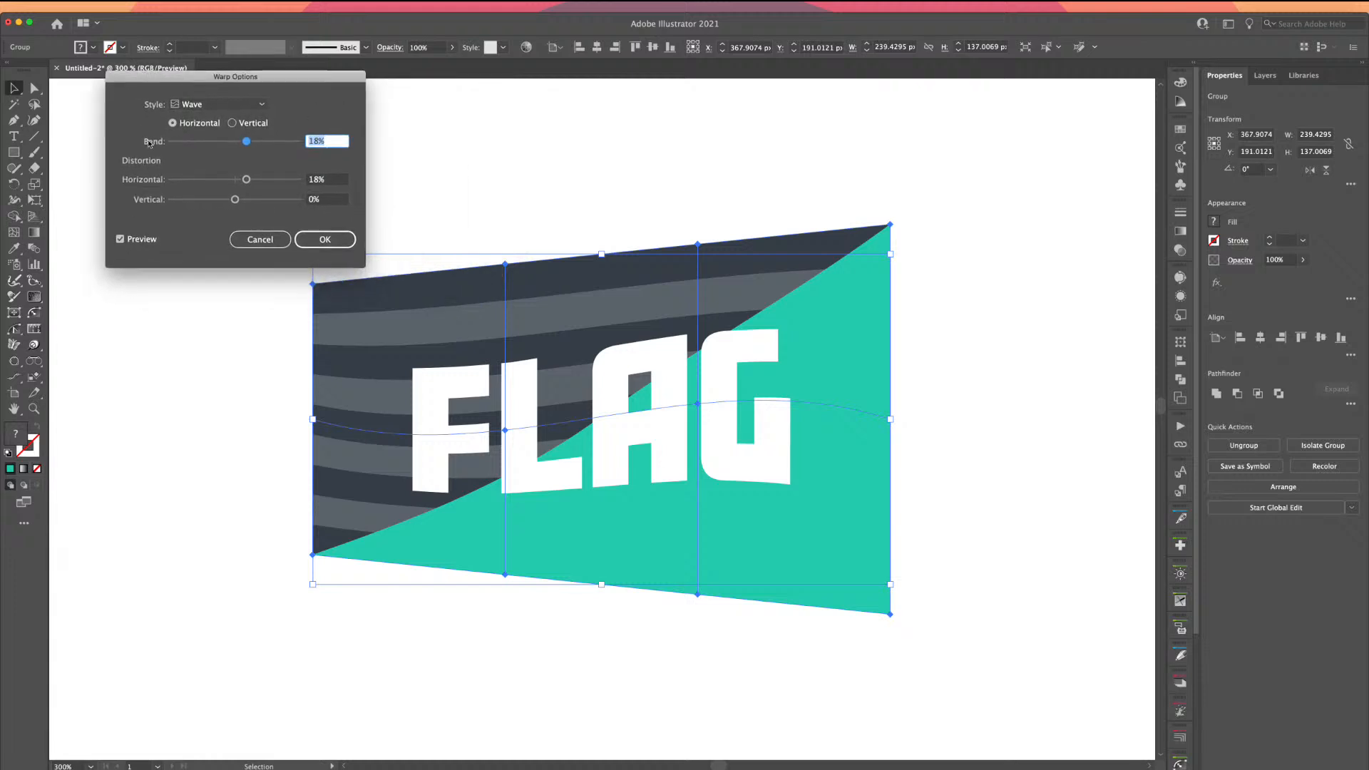
drag(208, 80, 198, 99)
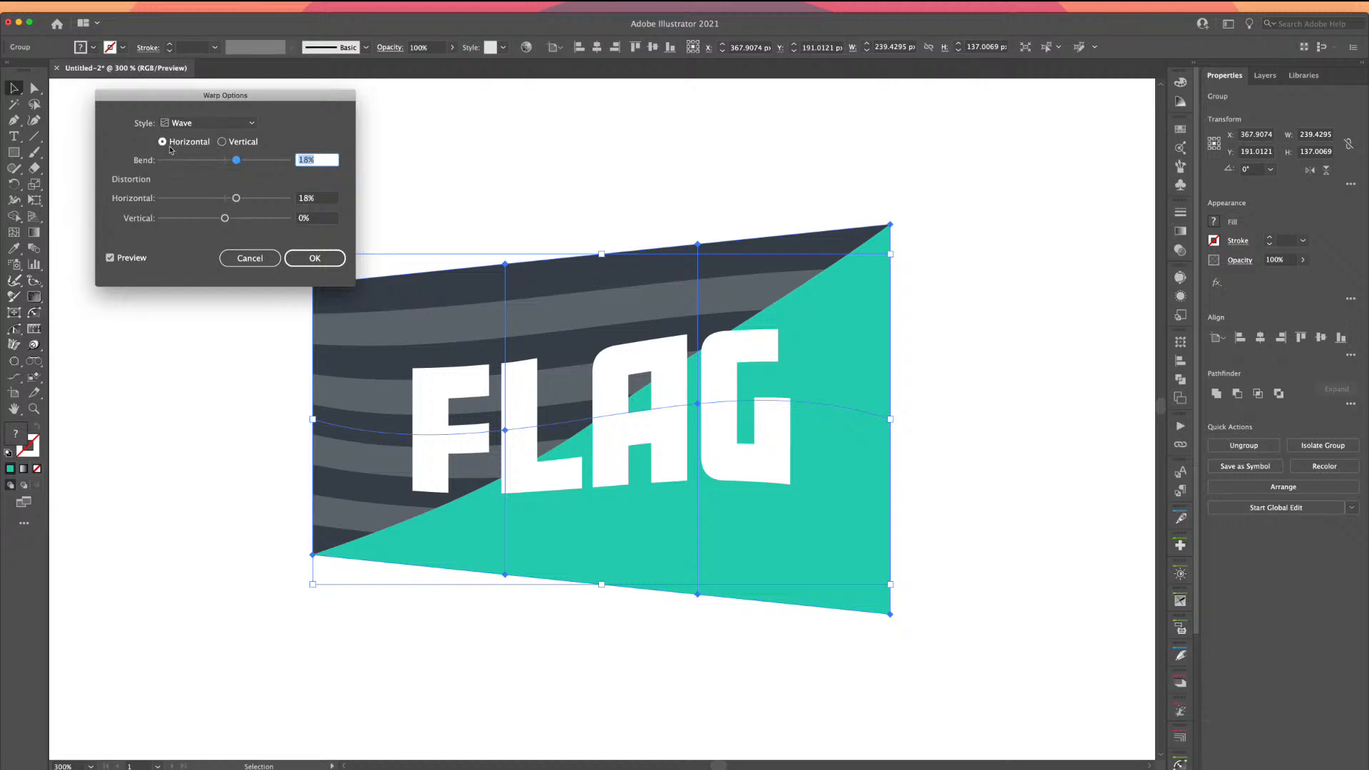
- Preview the Arc, Arc Lower and Arc Upper warp styles on the flag group
click(253, 124)
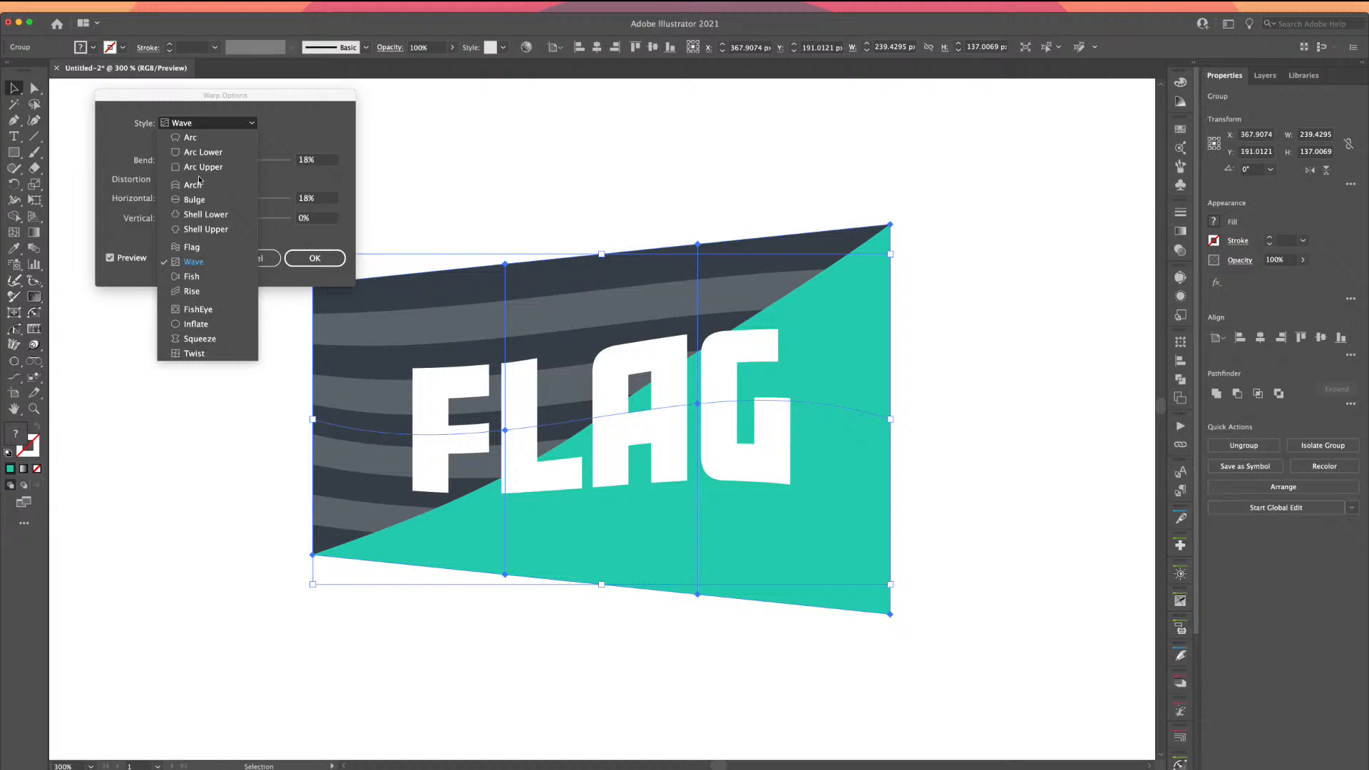
click(210, 138)
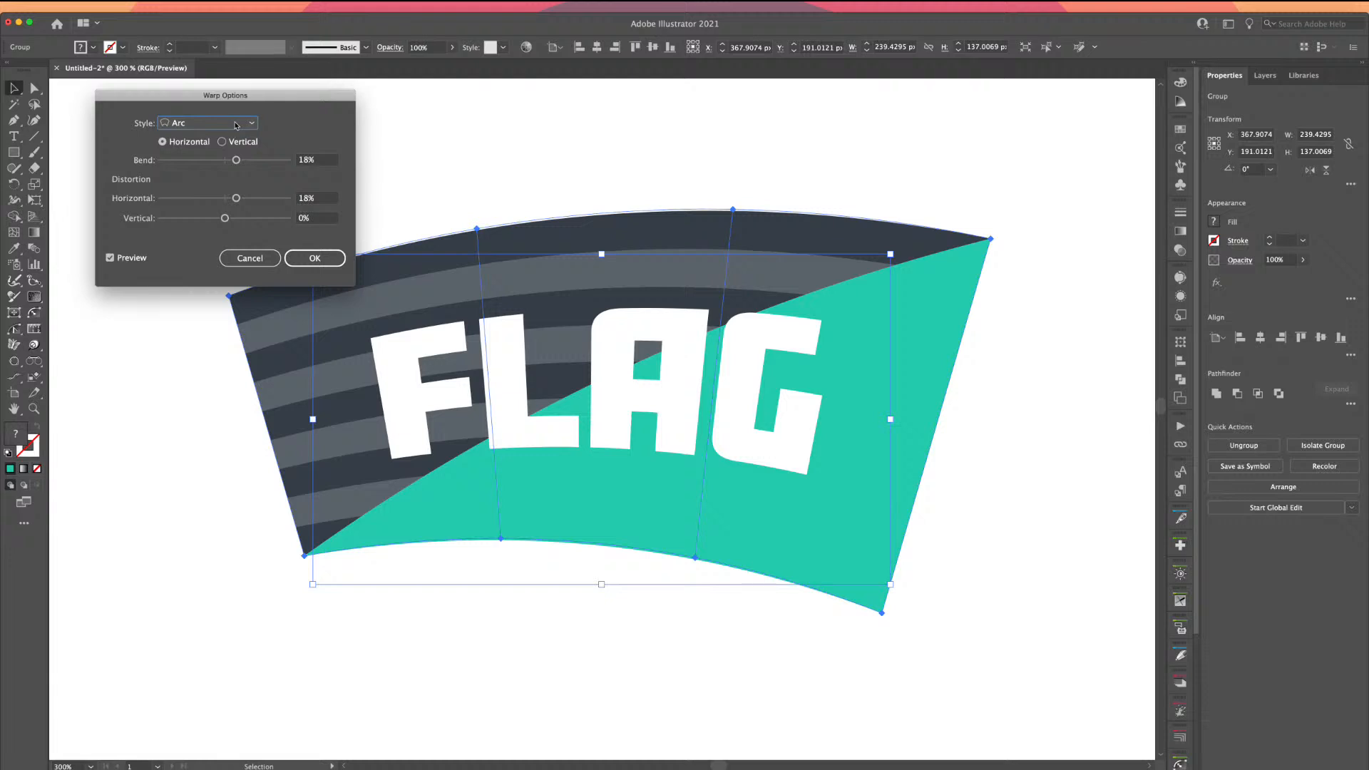
click(234, 128)
click(228, 152)
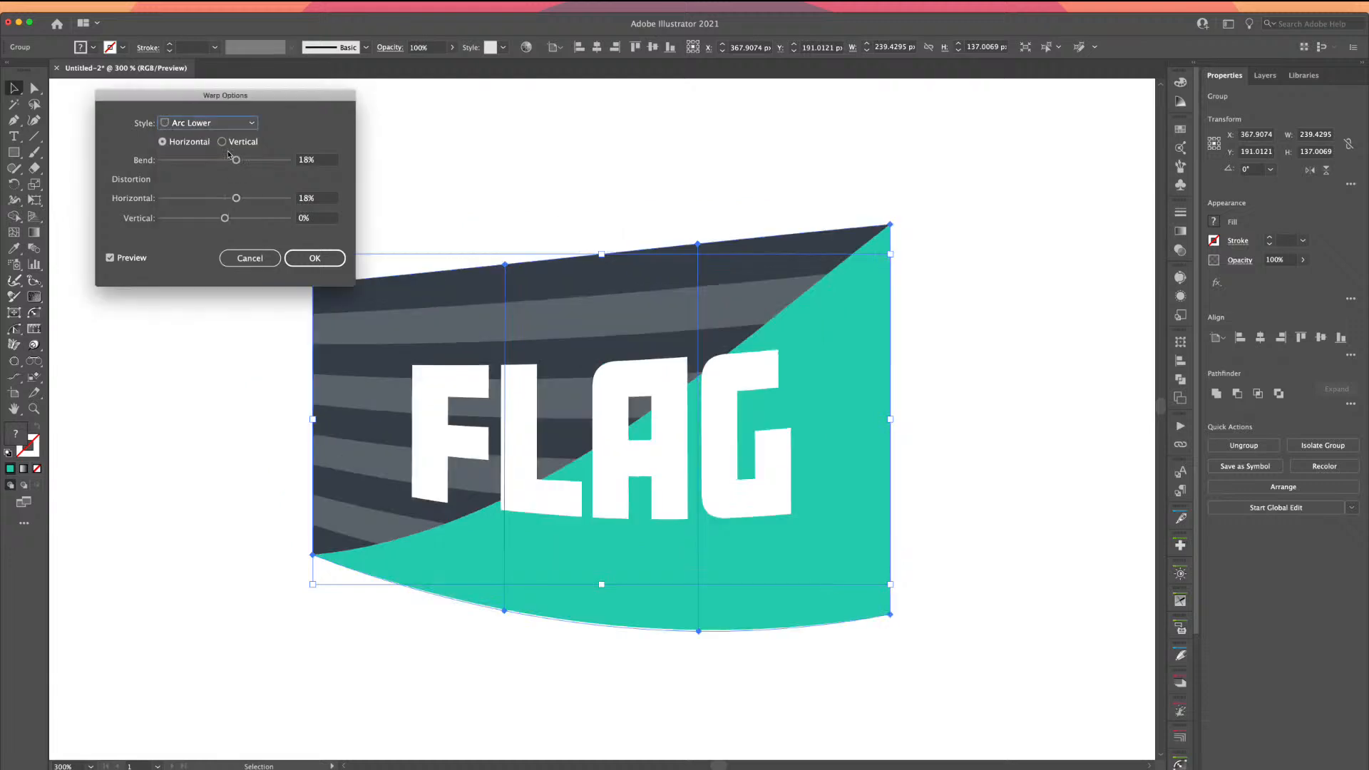
click(237, 129)
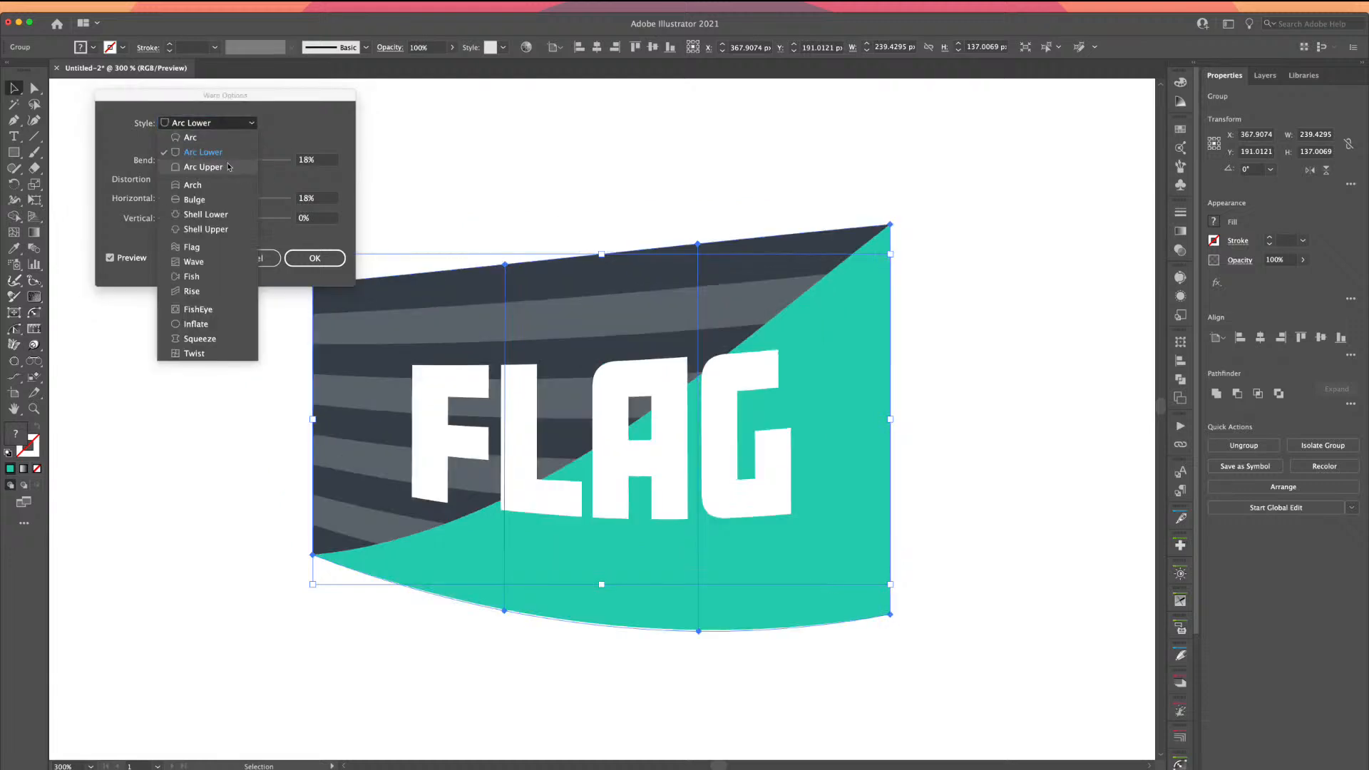
click(232, 167)
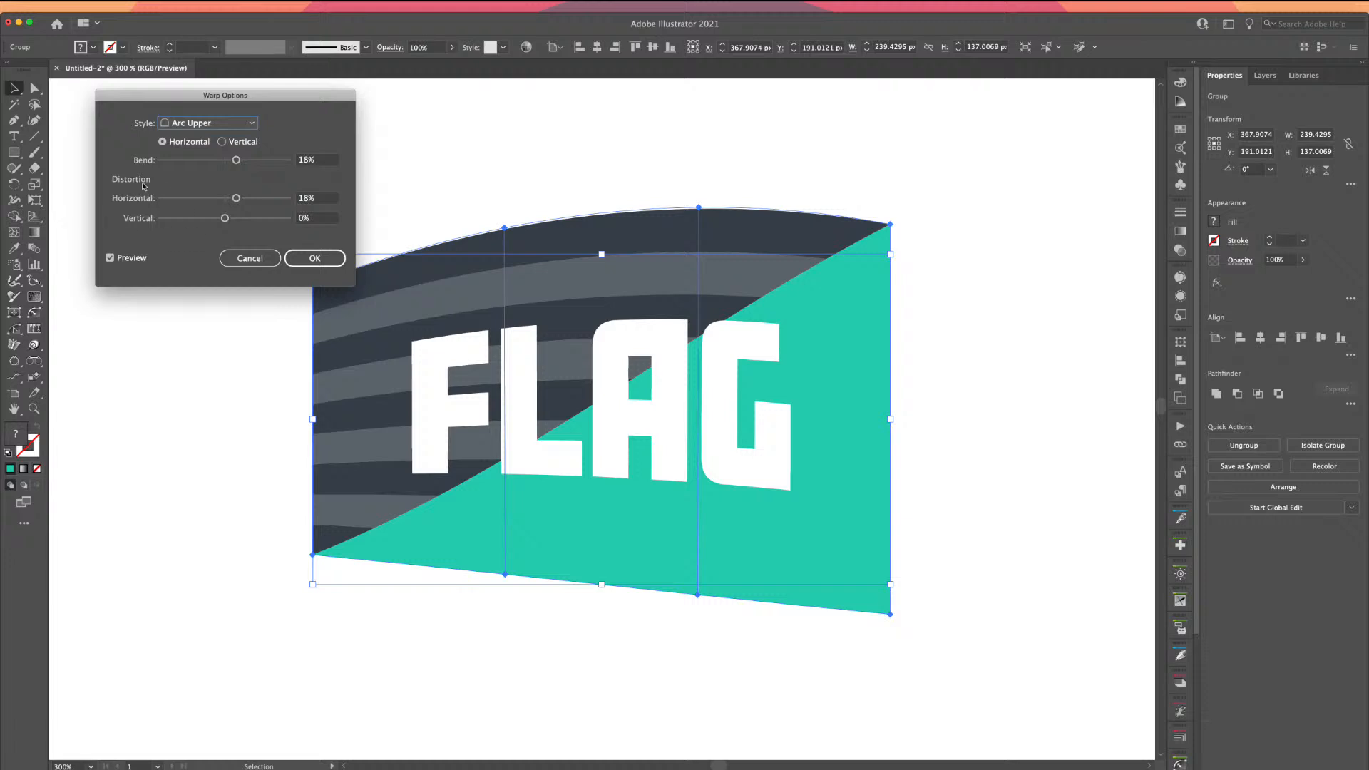
- Set the warp's horizontal distortion to 0%
click(305, 200)
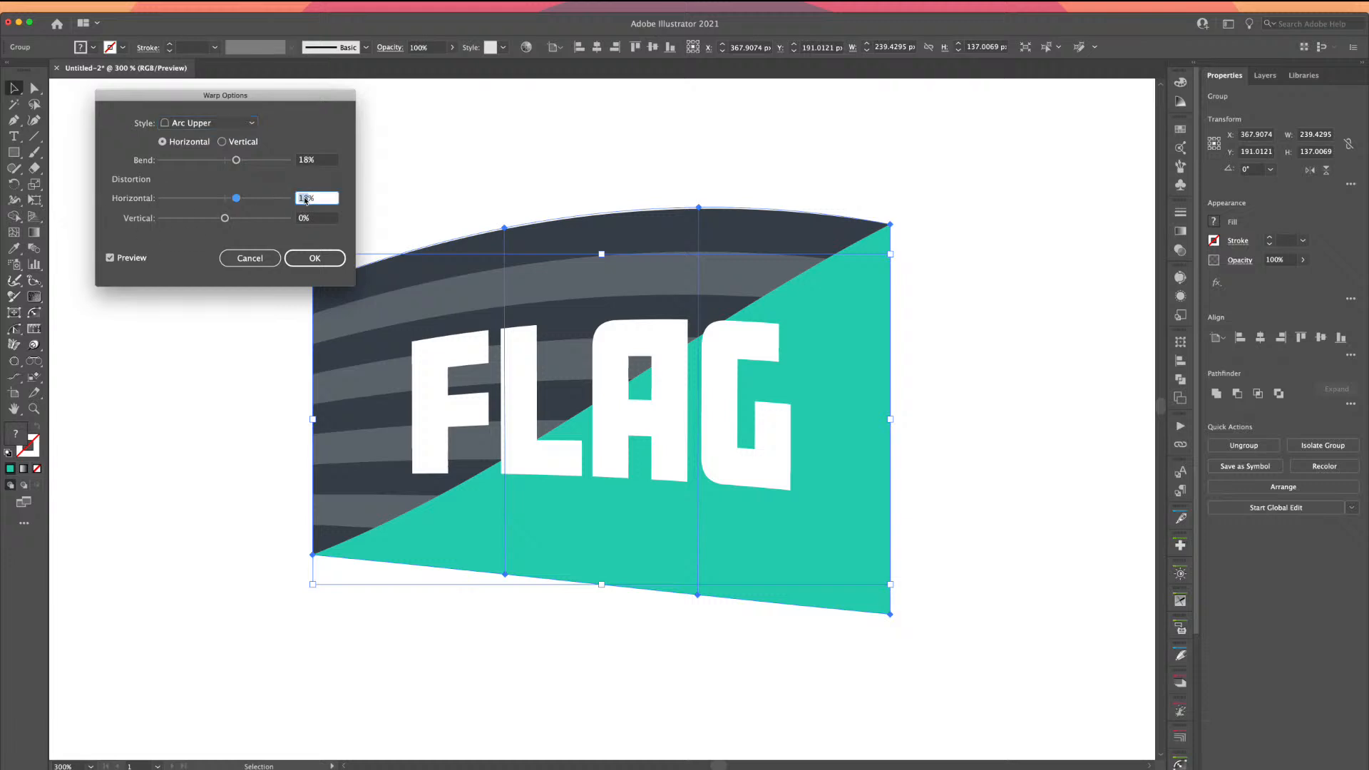
text(0)
click(327, 163)
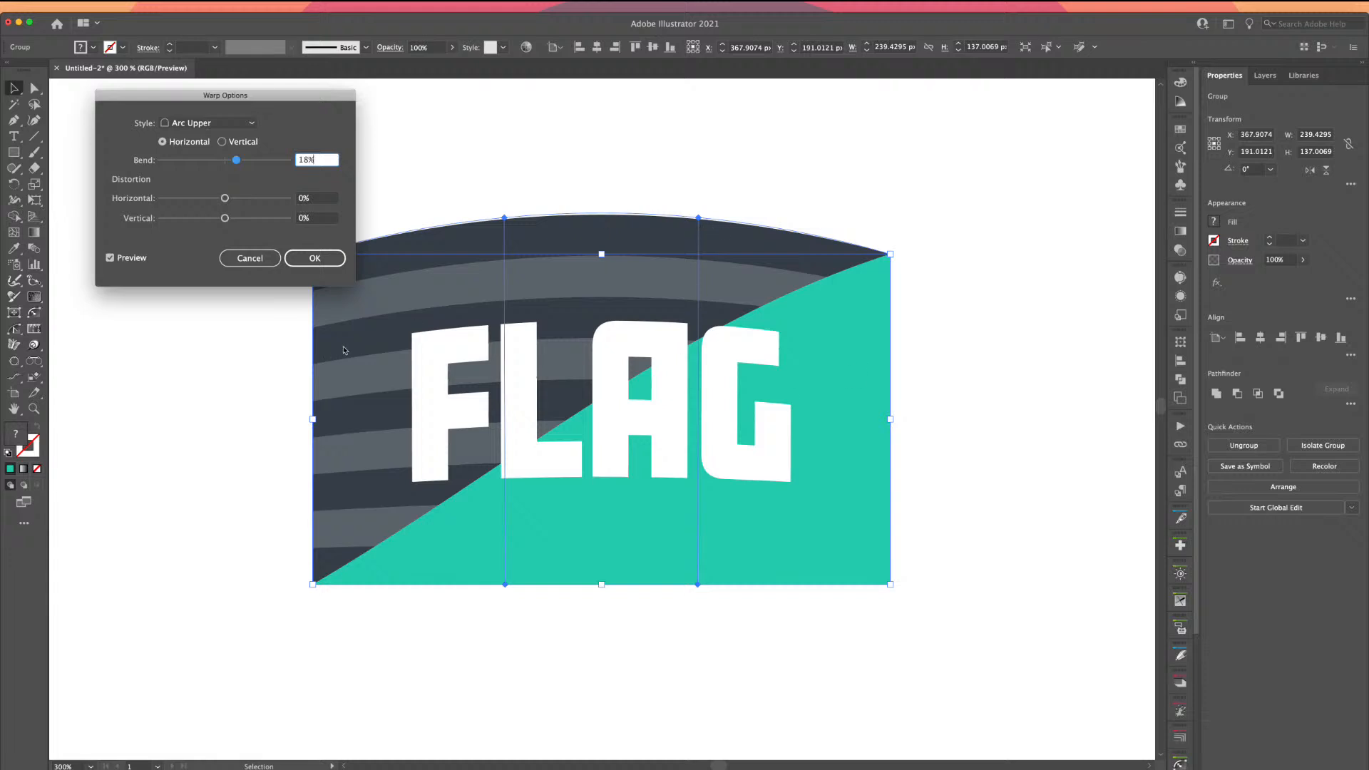
- Change the warp style to Flag and set its bend to 16%
click(237, 124)
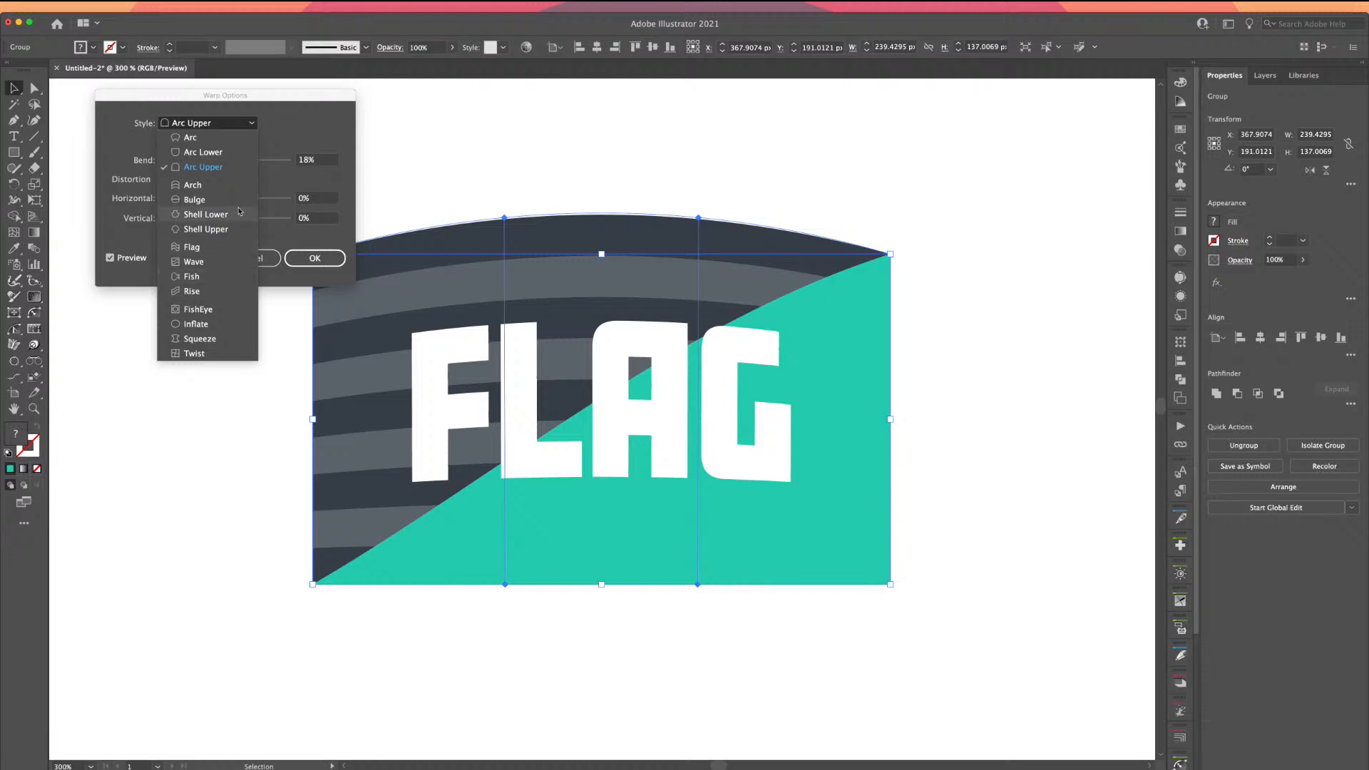
click(195, 247)
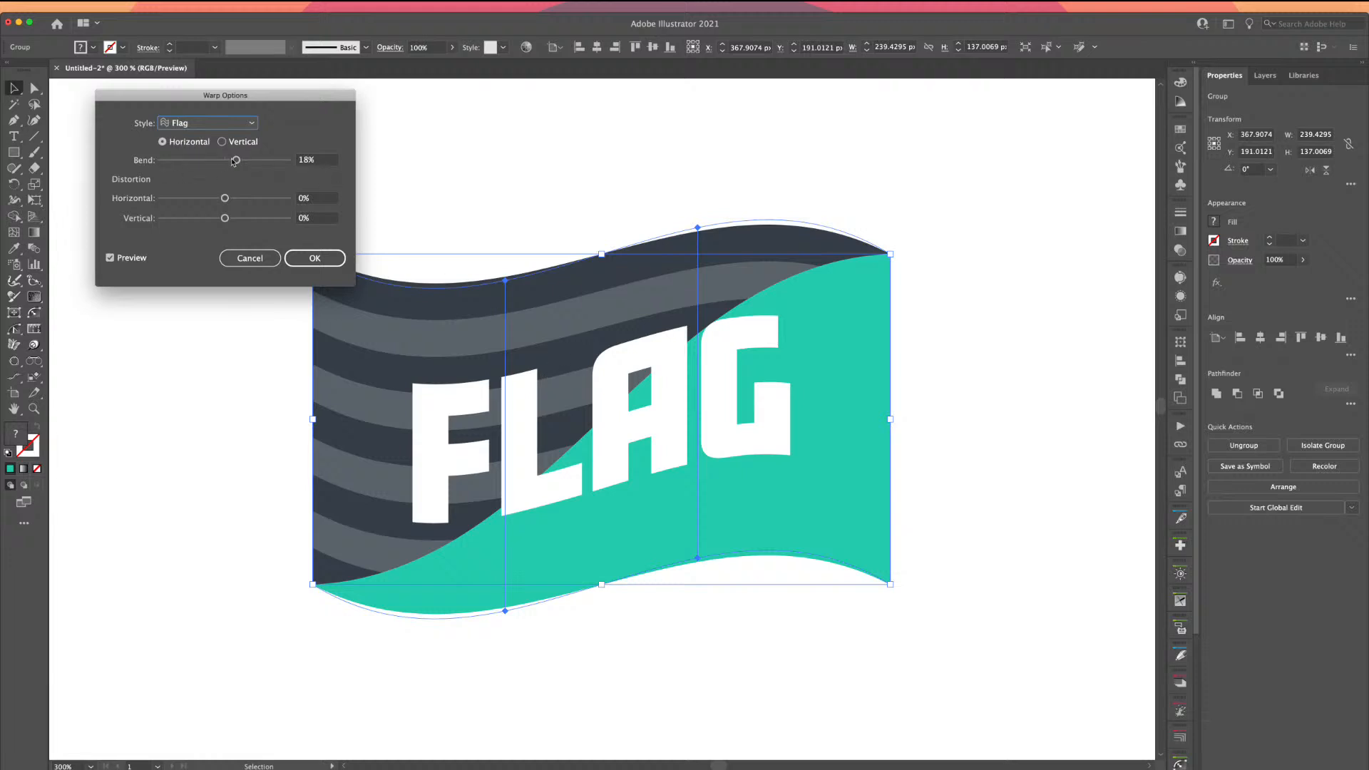
click(233, 161)
drag(233, 161, 237, 161)
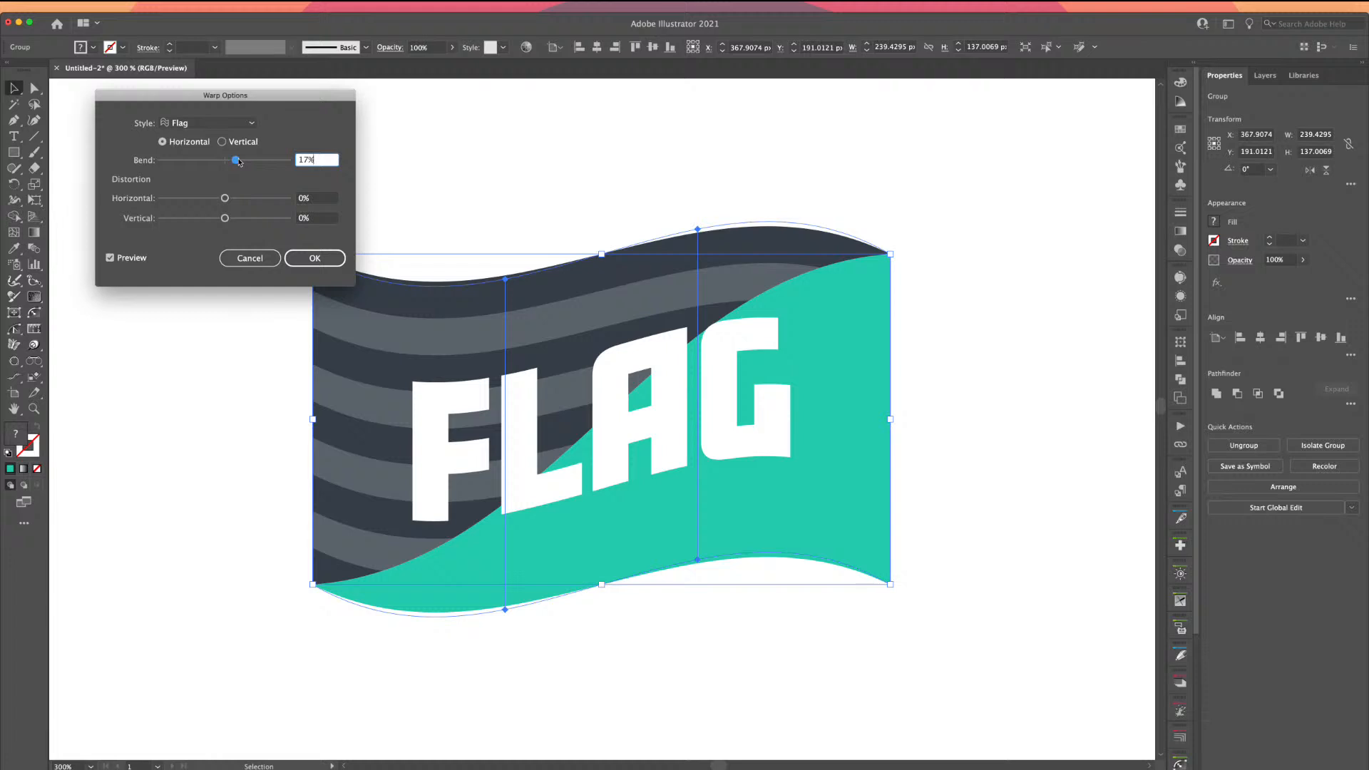
mouse_move(237, 161)
mouse_down()
mouse_move(295, 161)
mouse_move(232, 165)
mouse_up()
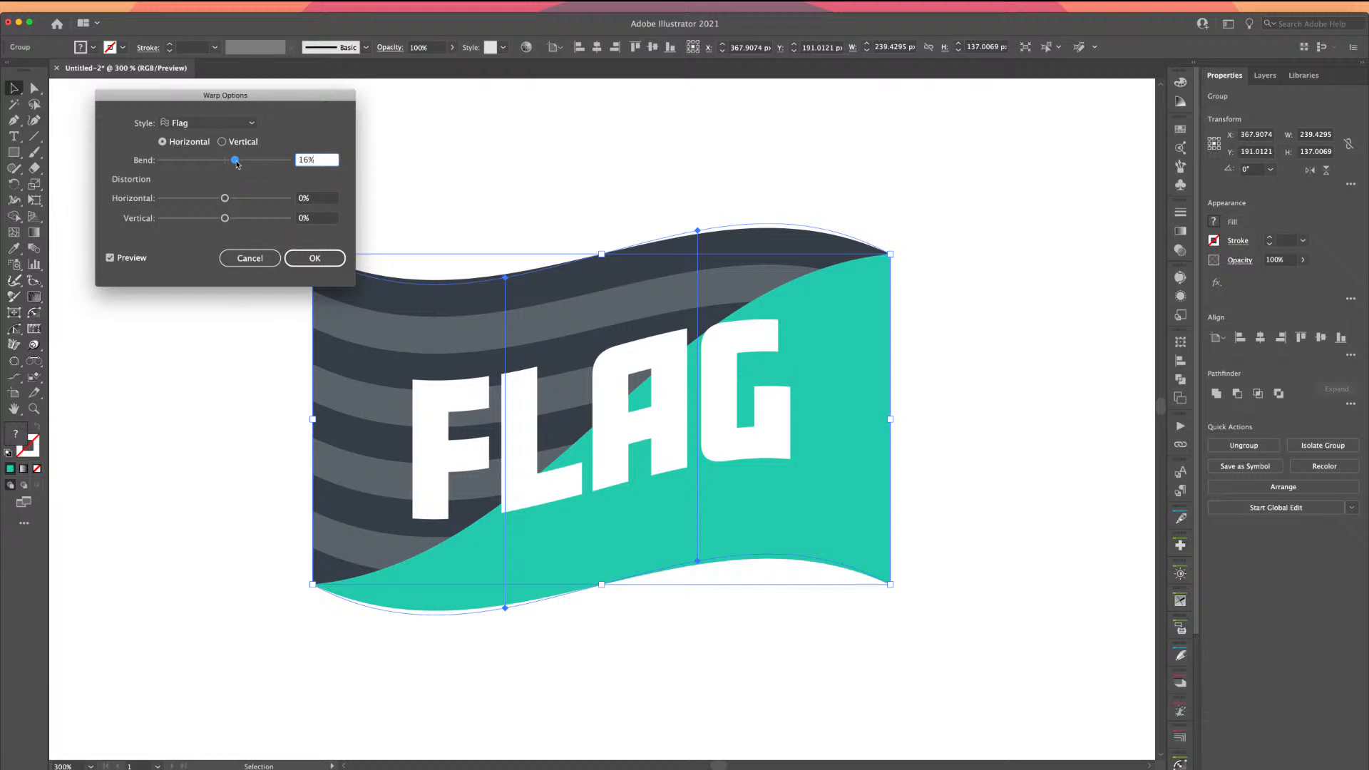
- Try a horizontal distortion of 19% and more on the flag warp, and reset it to 0%
click(237, 202)
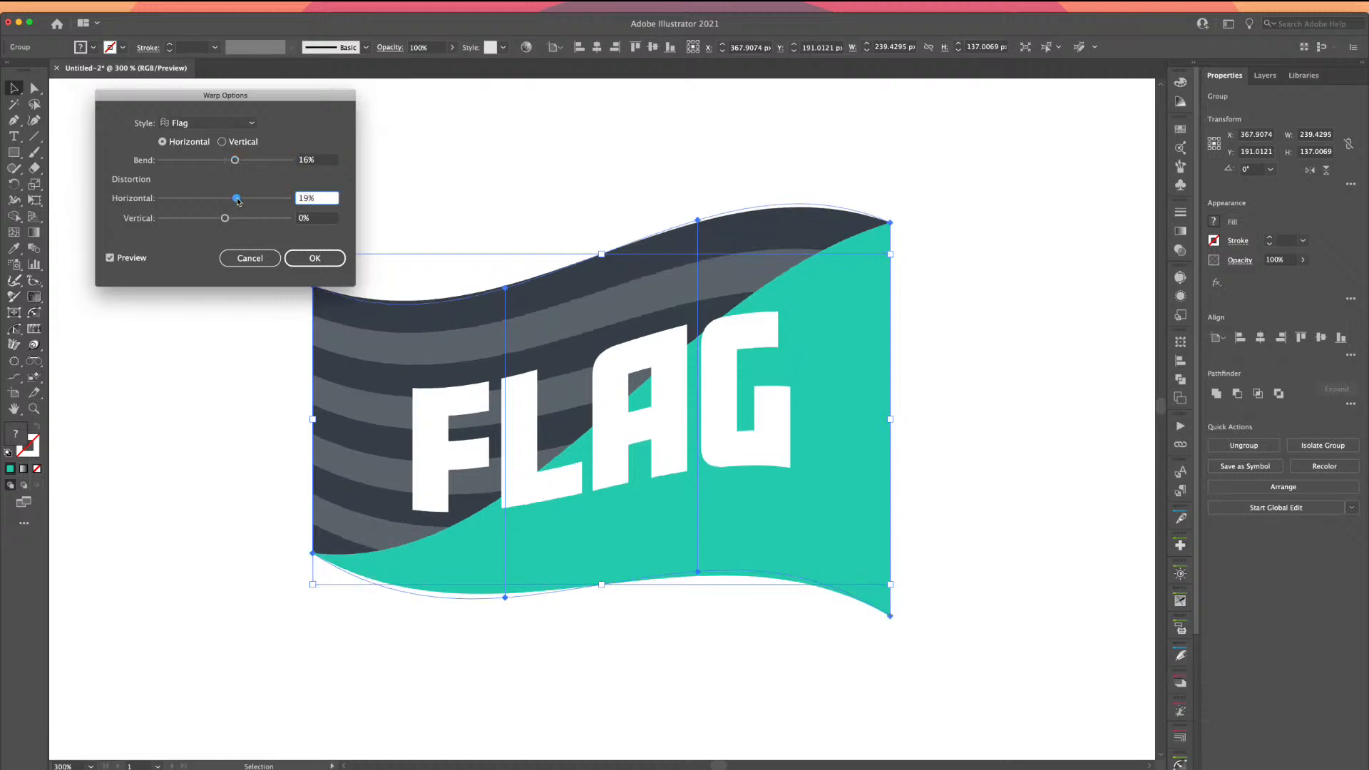
drag(237, 202, 243, 200)
double_click(302, 199)
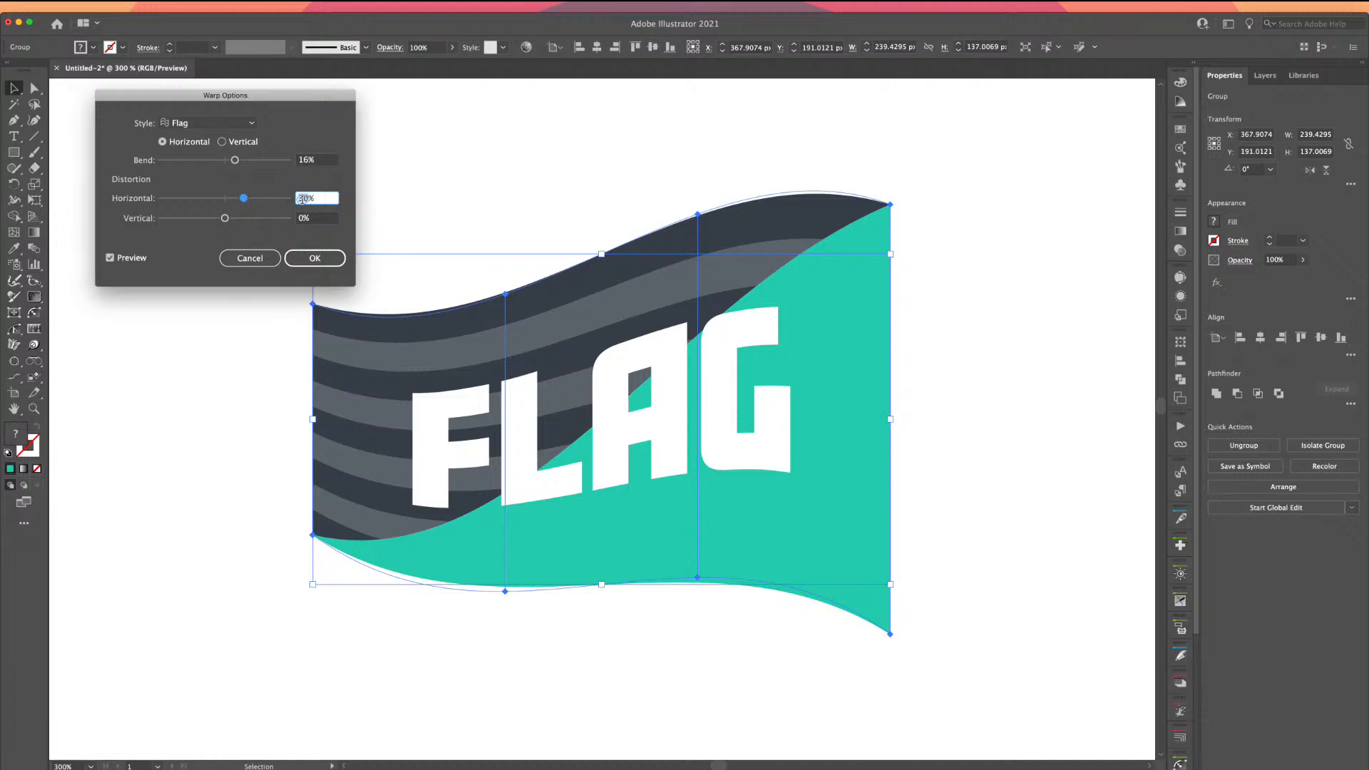
text(0)
click(315, 218)
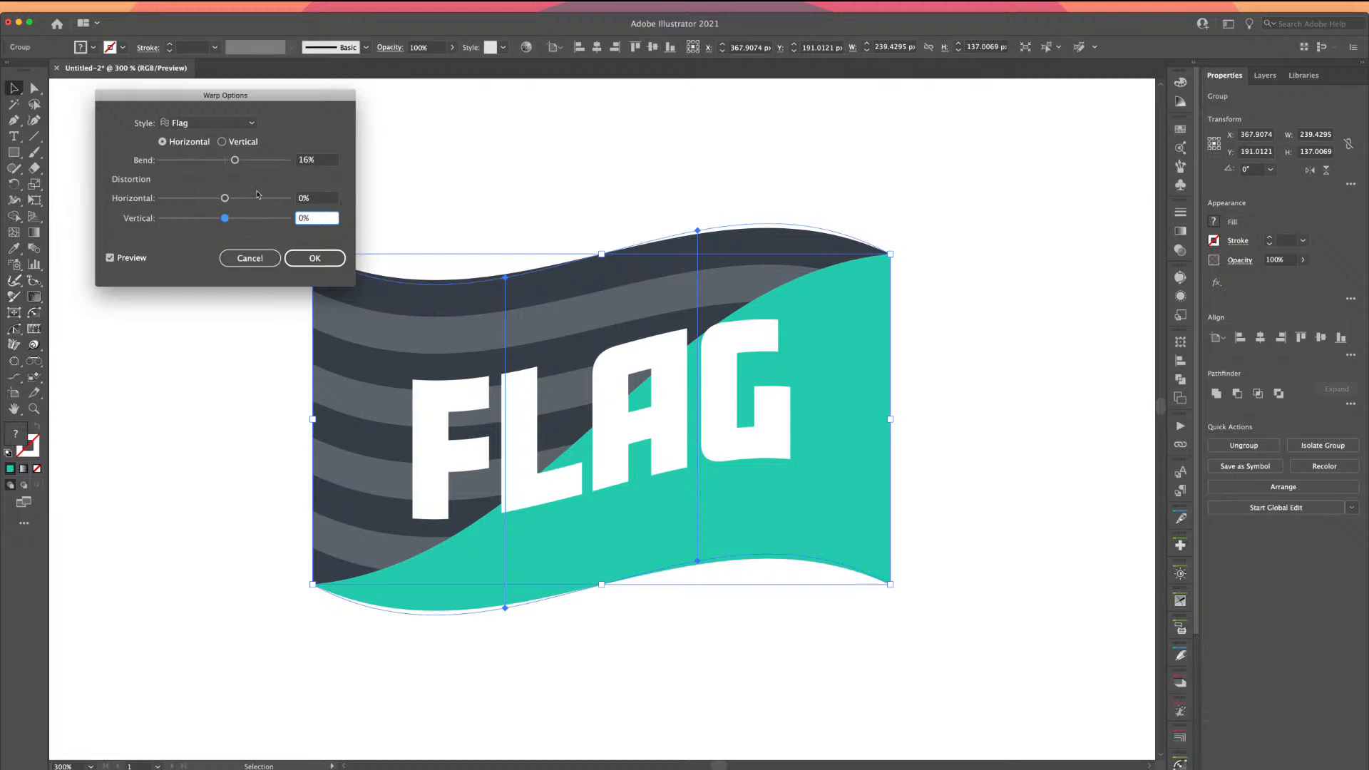
- Apply the warp to the flag group and deselect it to view the artwork
click(303, 262)
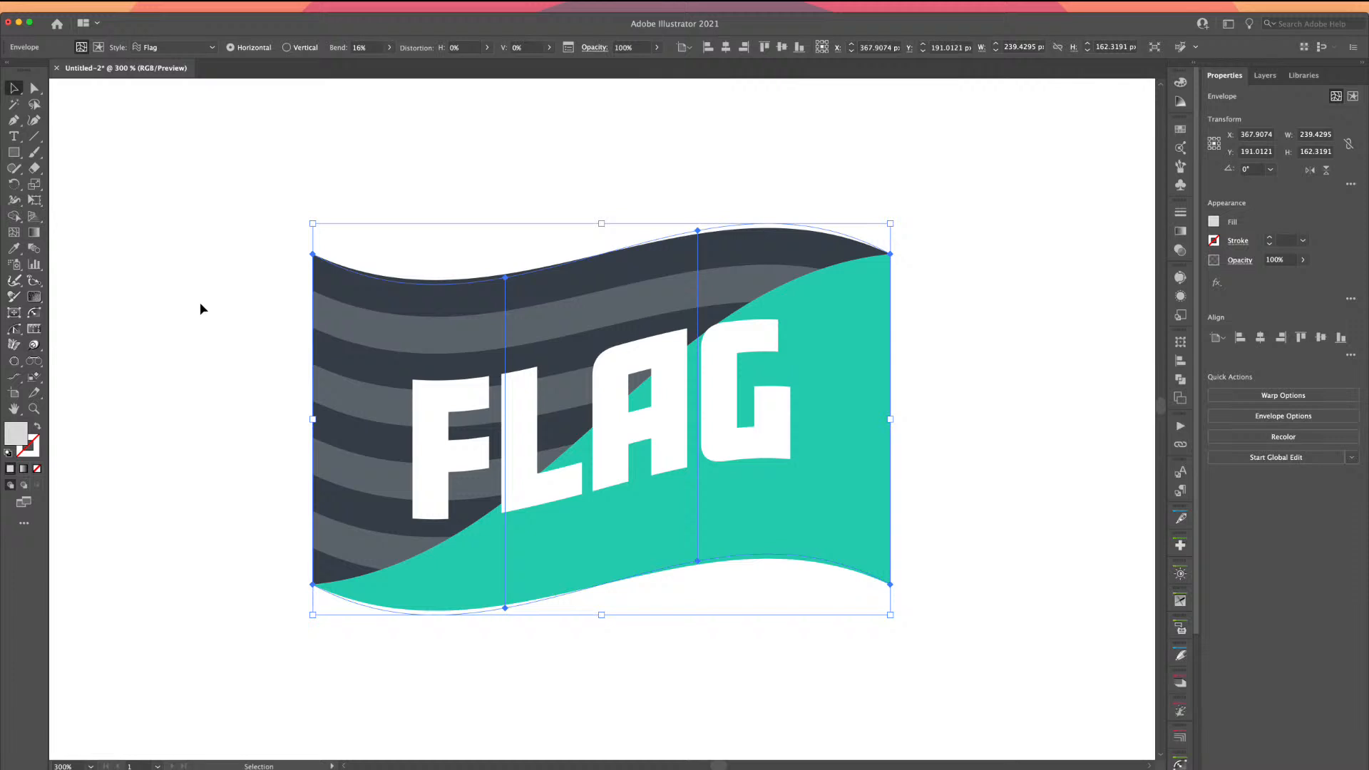
click(134, 131)
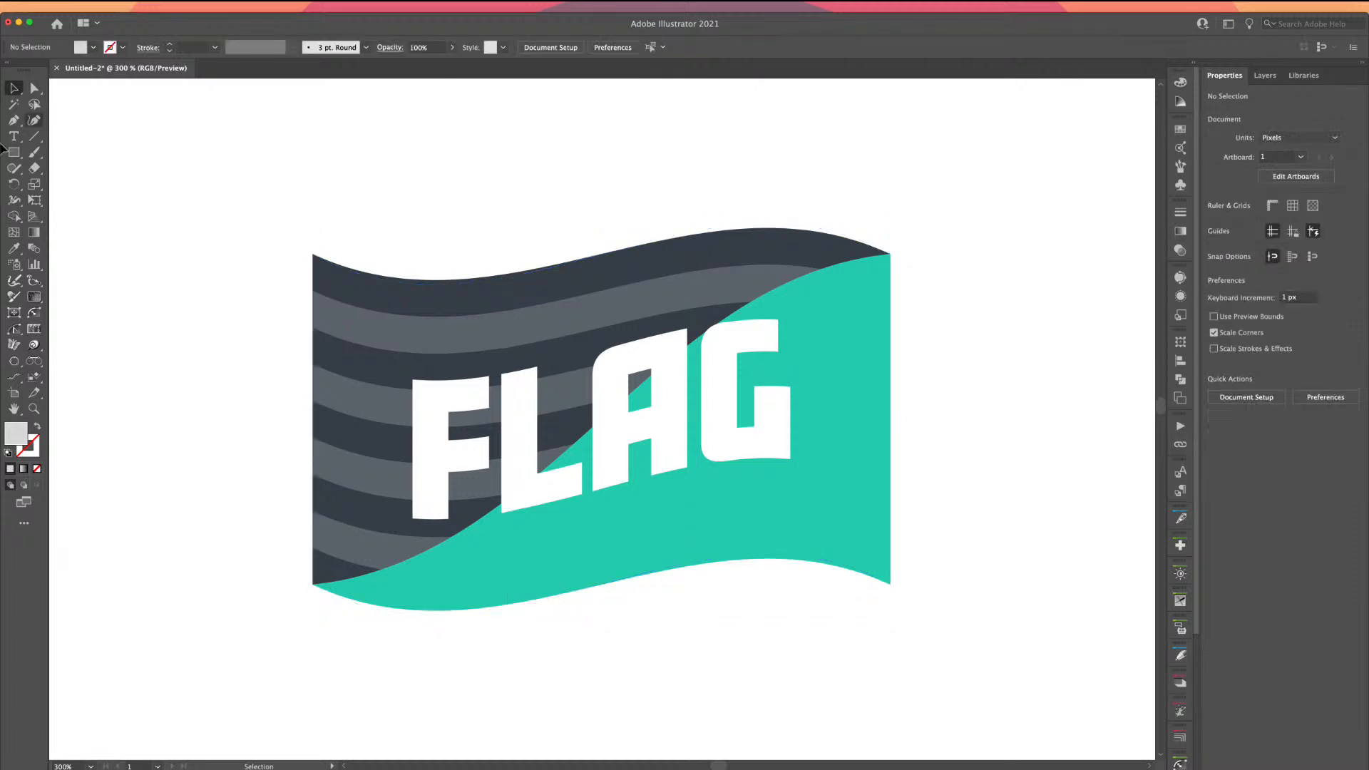
- Reselect the warped flag and check that the Control bar and Properties panel are enabled
click(333, 291)
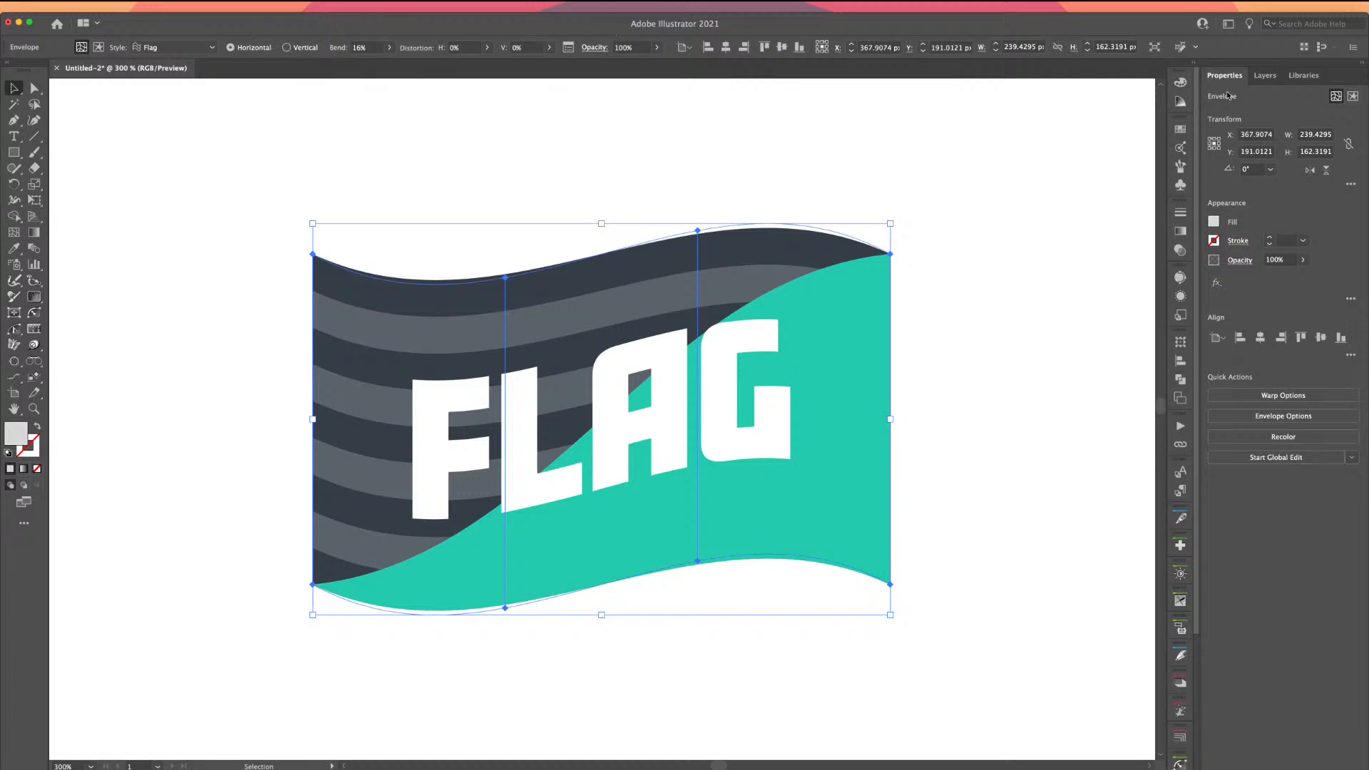
click(283, 6)
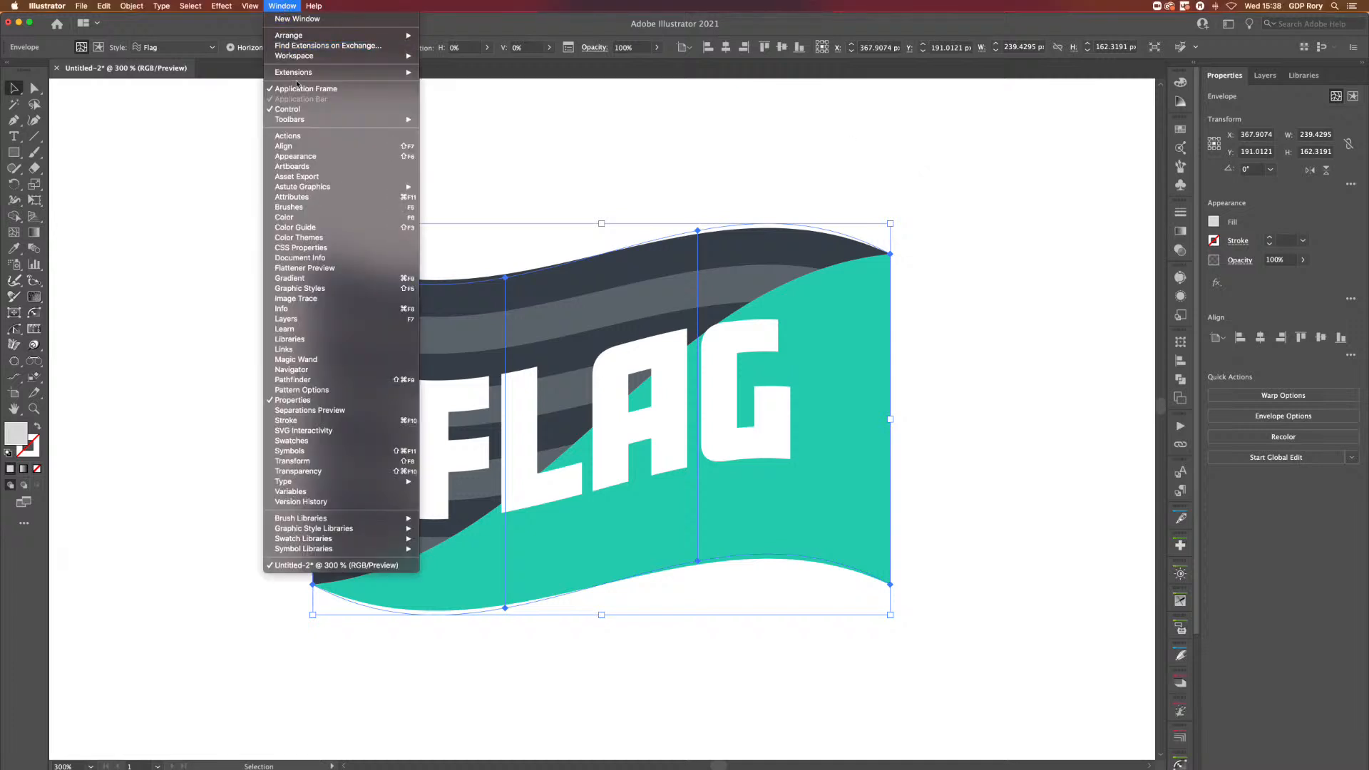
click(249, 134)
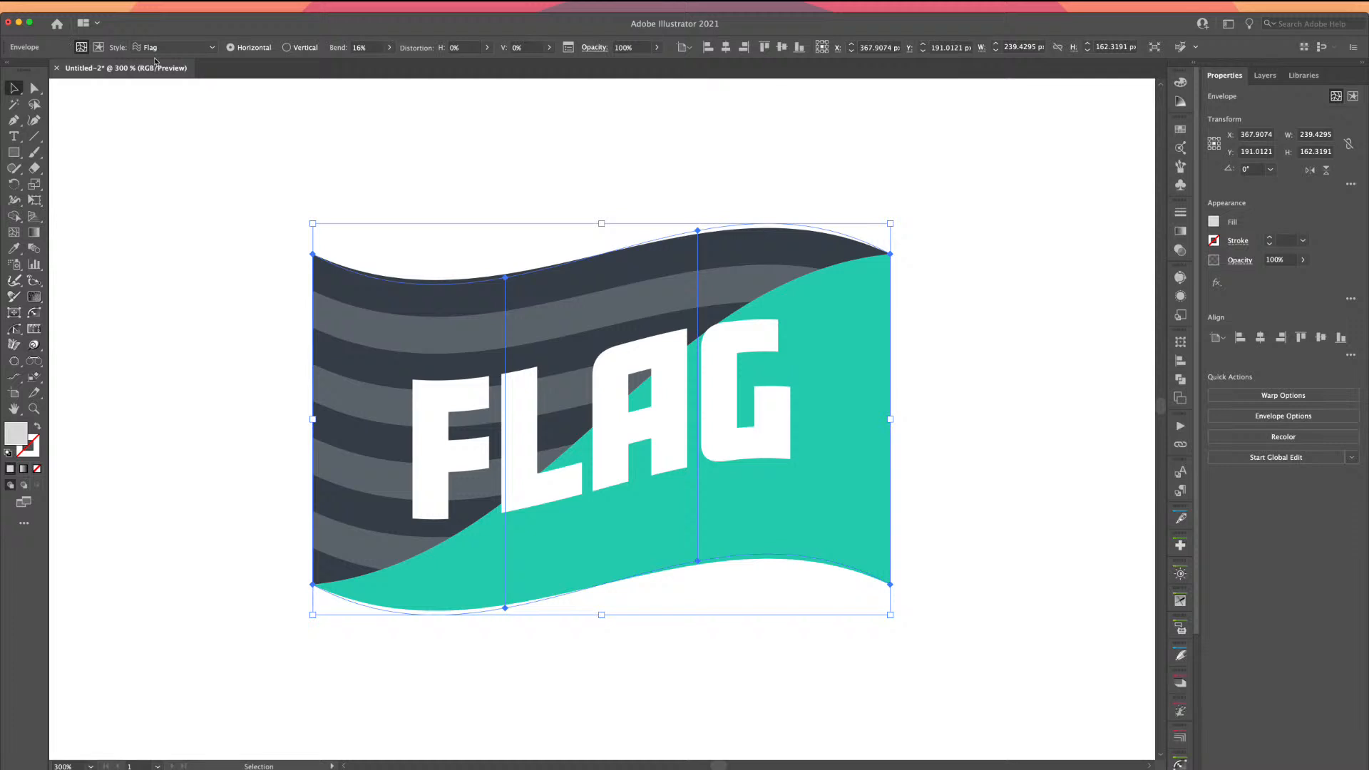
- Switch the warped flag to its original contents and back to its envelope, deselecting and reselecting it to compare both
click(99, 48)
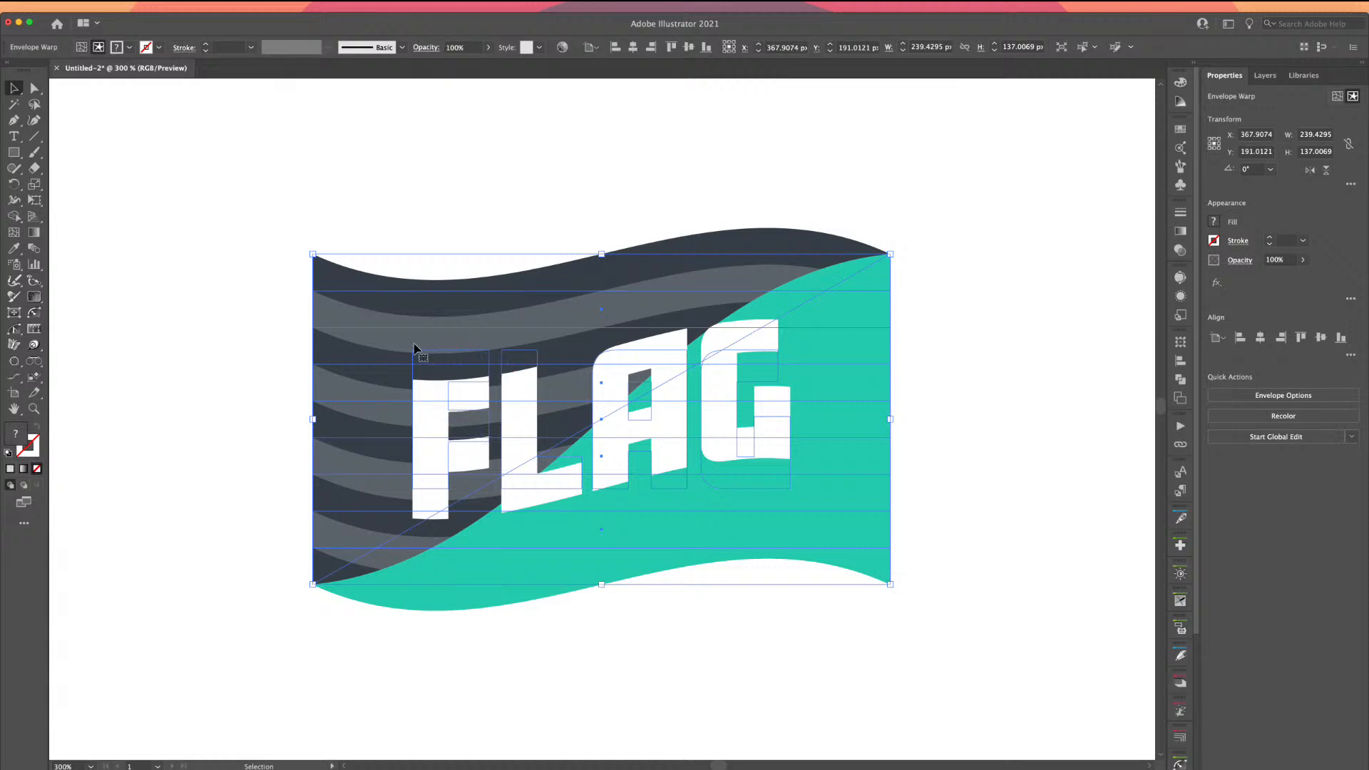
click(81, 47)
click(250, 336)
click(429, 385)
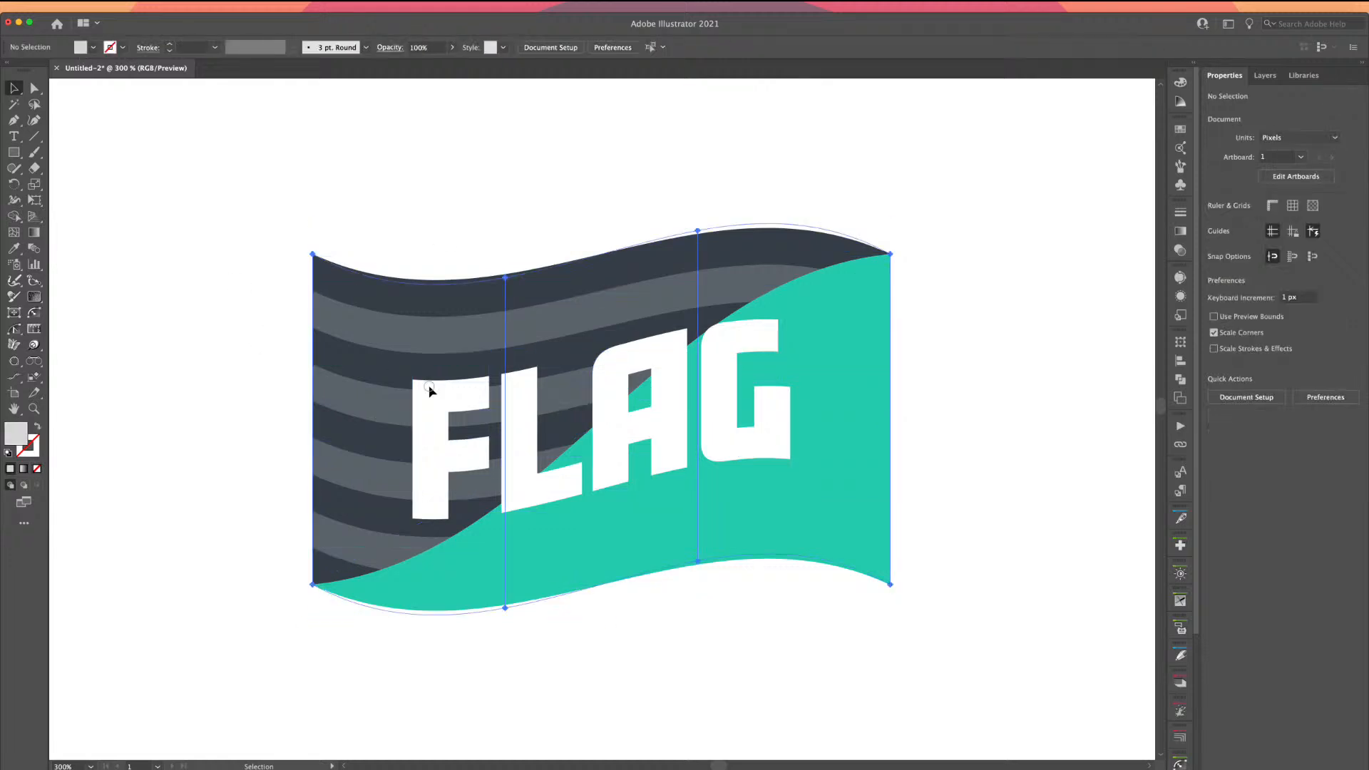
key(a)
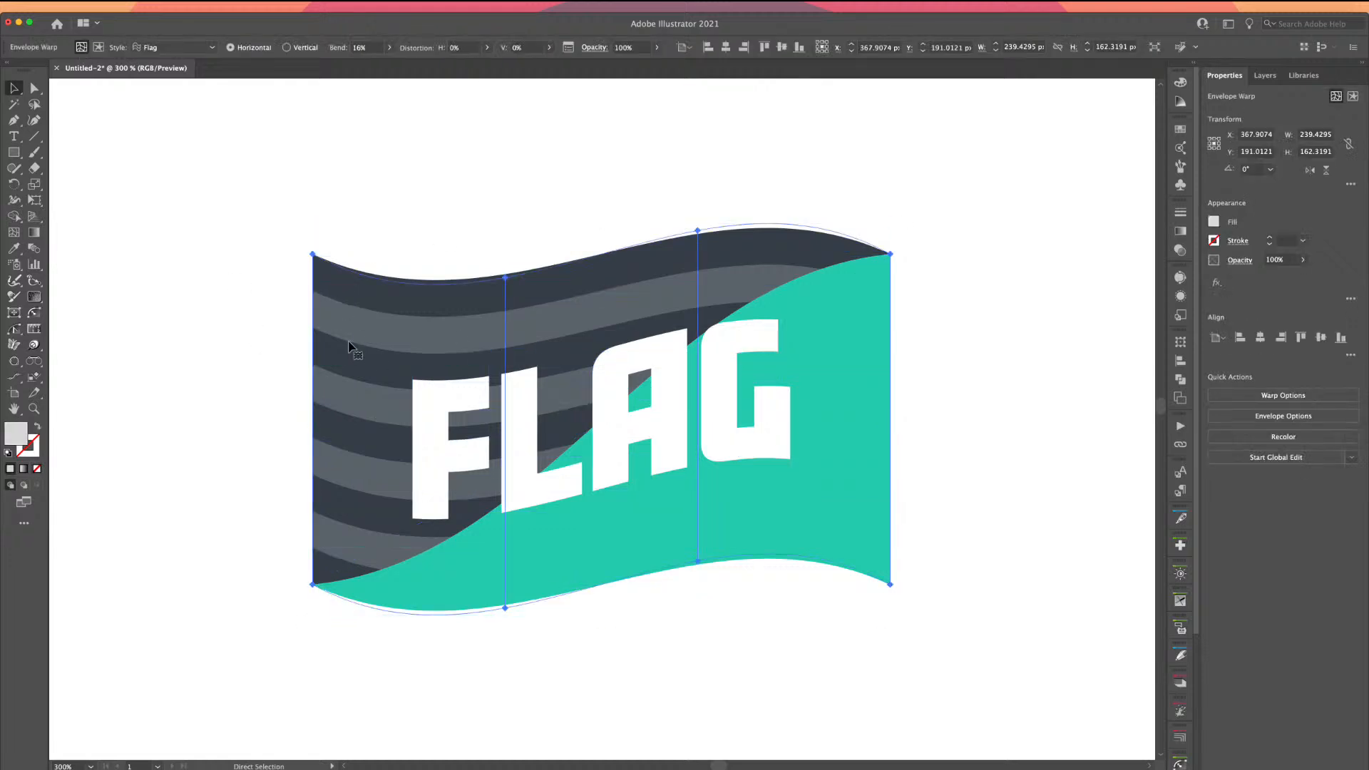
- Examine the flag's envelope mesh and original contents in outline view, and return to the preview
key(cmd+y)
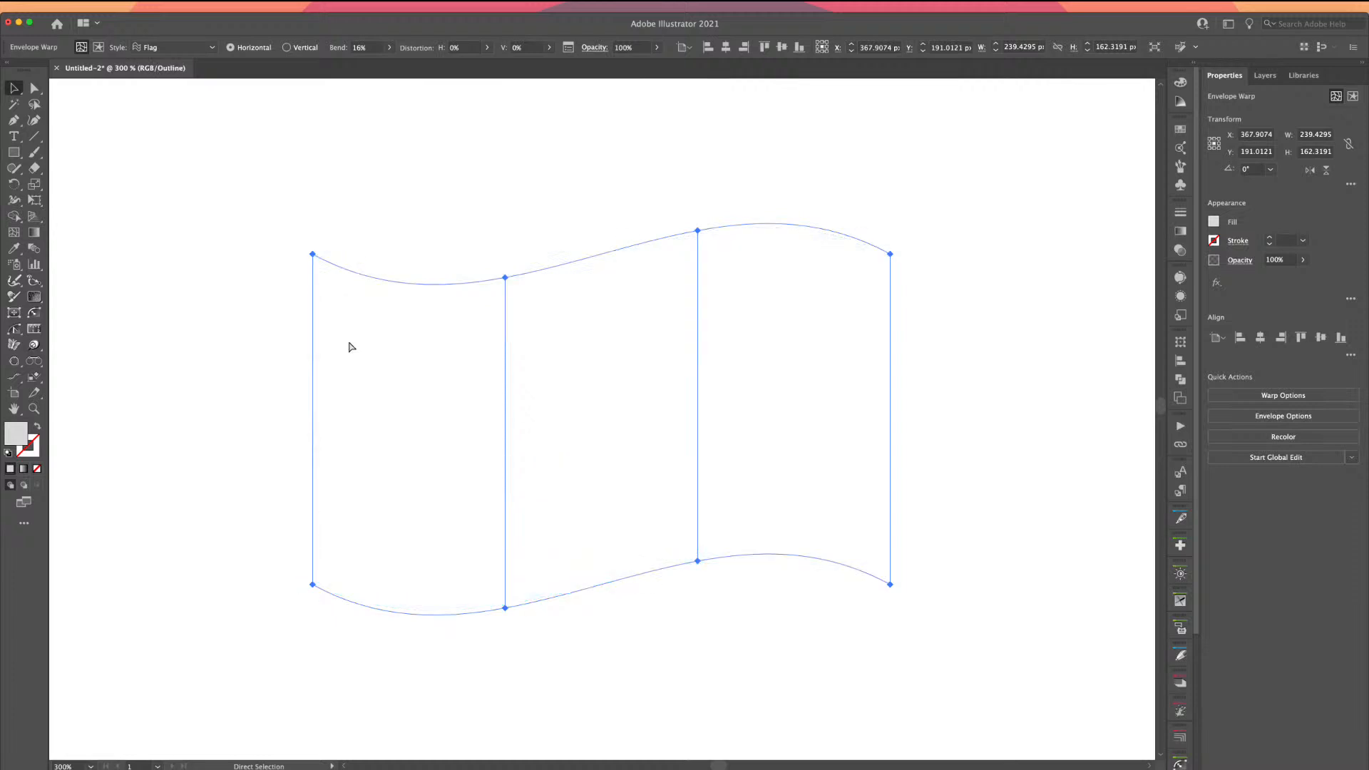
key(v)
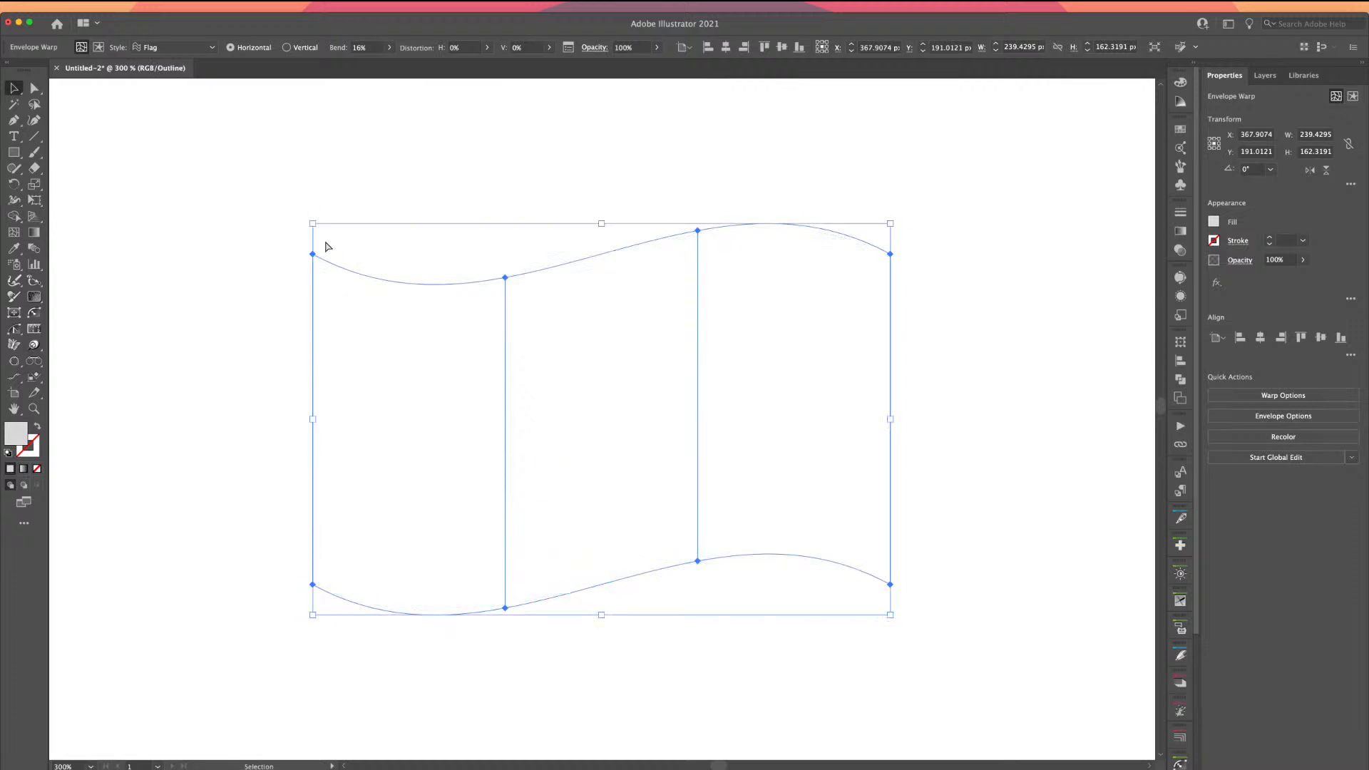
click(99, 48)
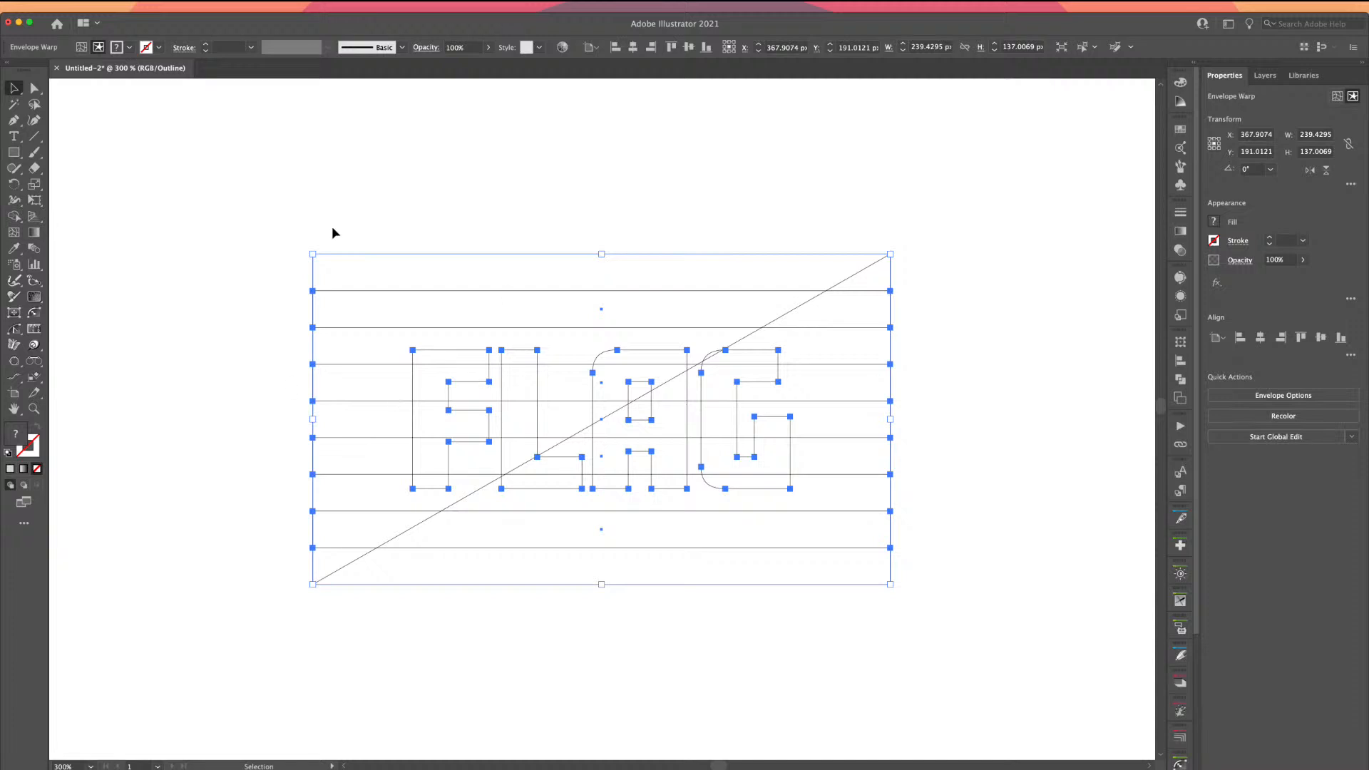
click(81, 47)
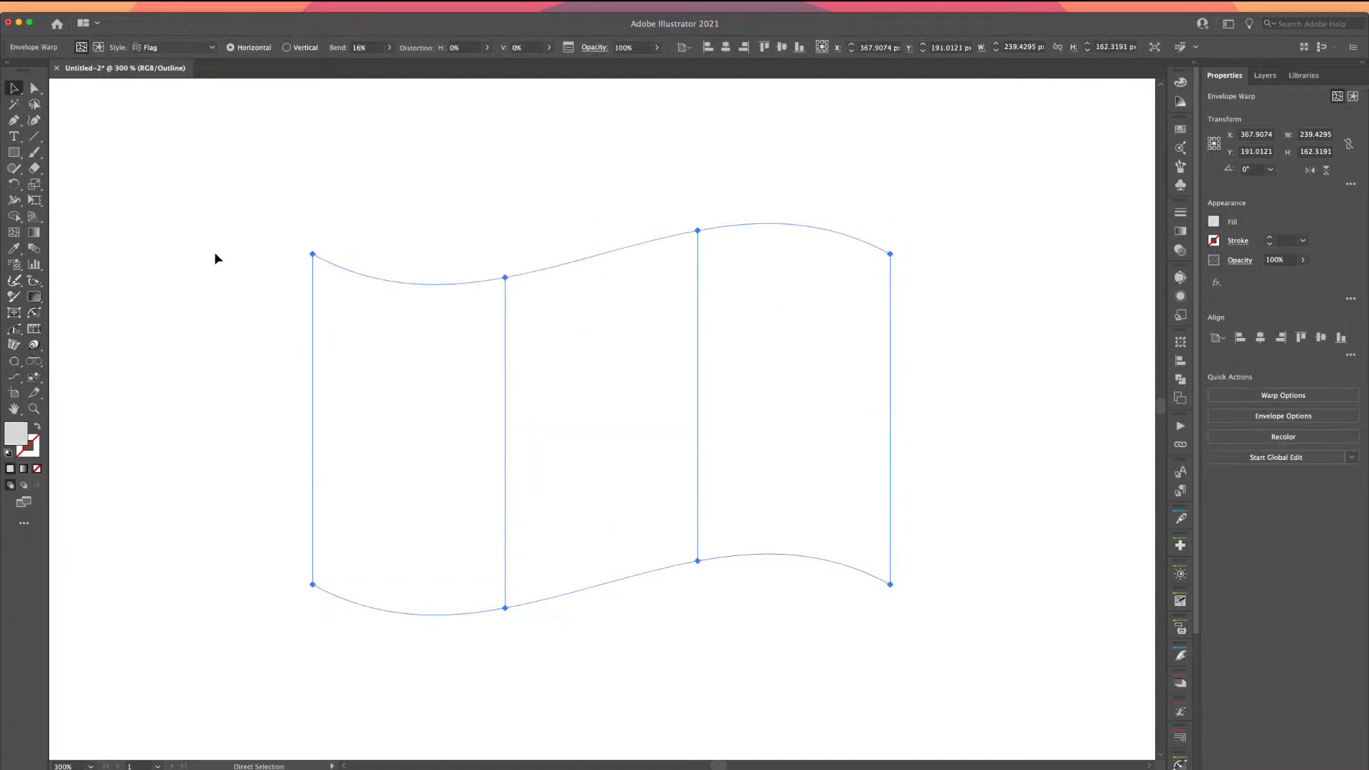
key(super+y)
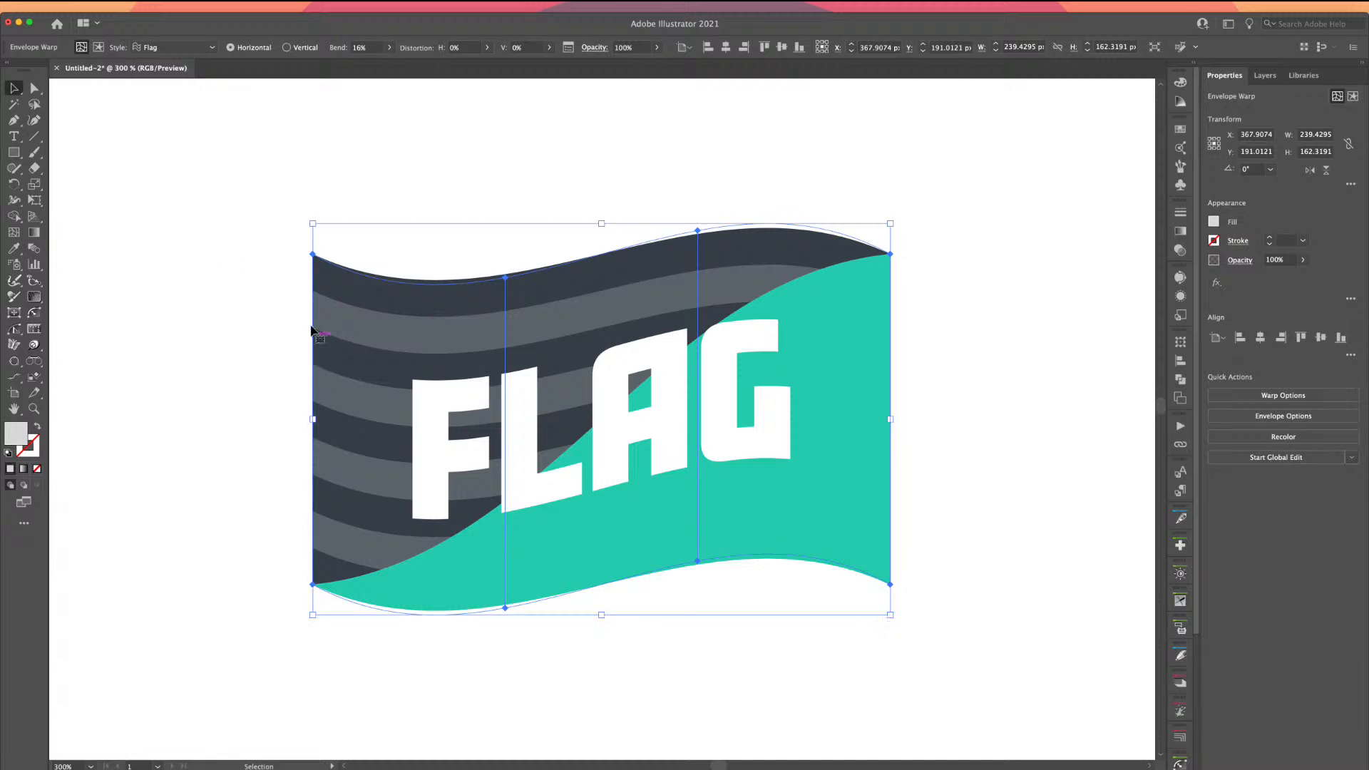
- Expand the warped flag with both Object and Fill included
click(14, 88)
click(140, 8)
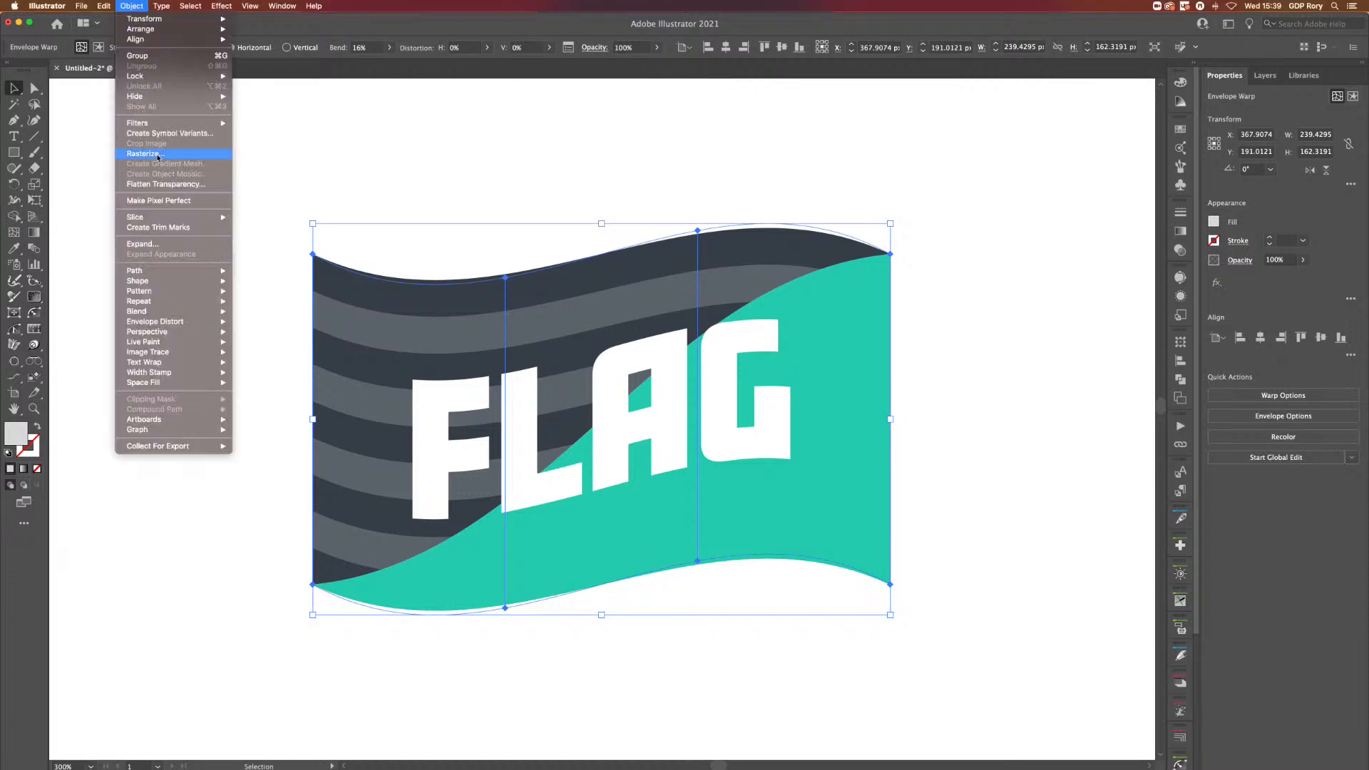
click(146, 244)
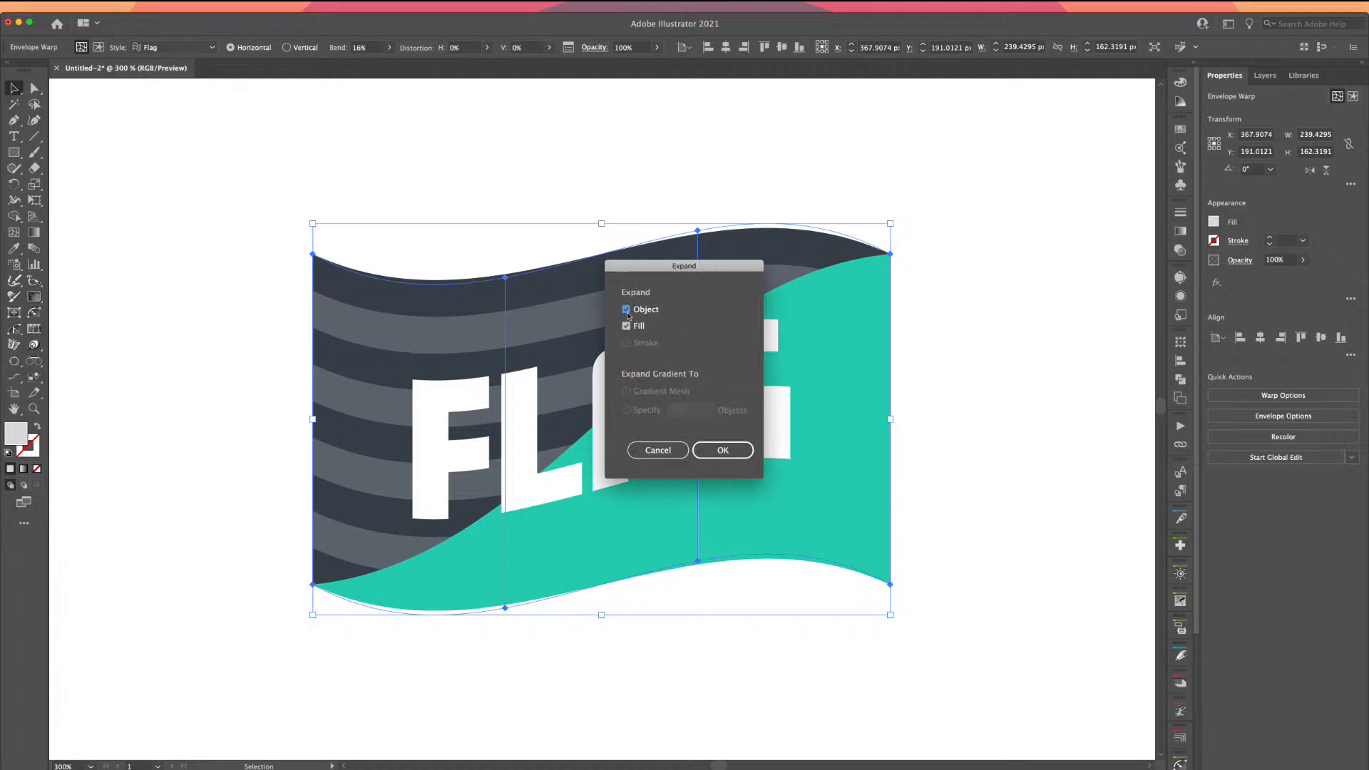
click(718, 449)
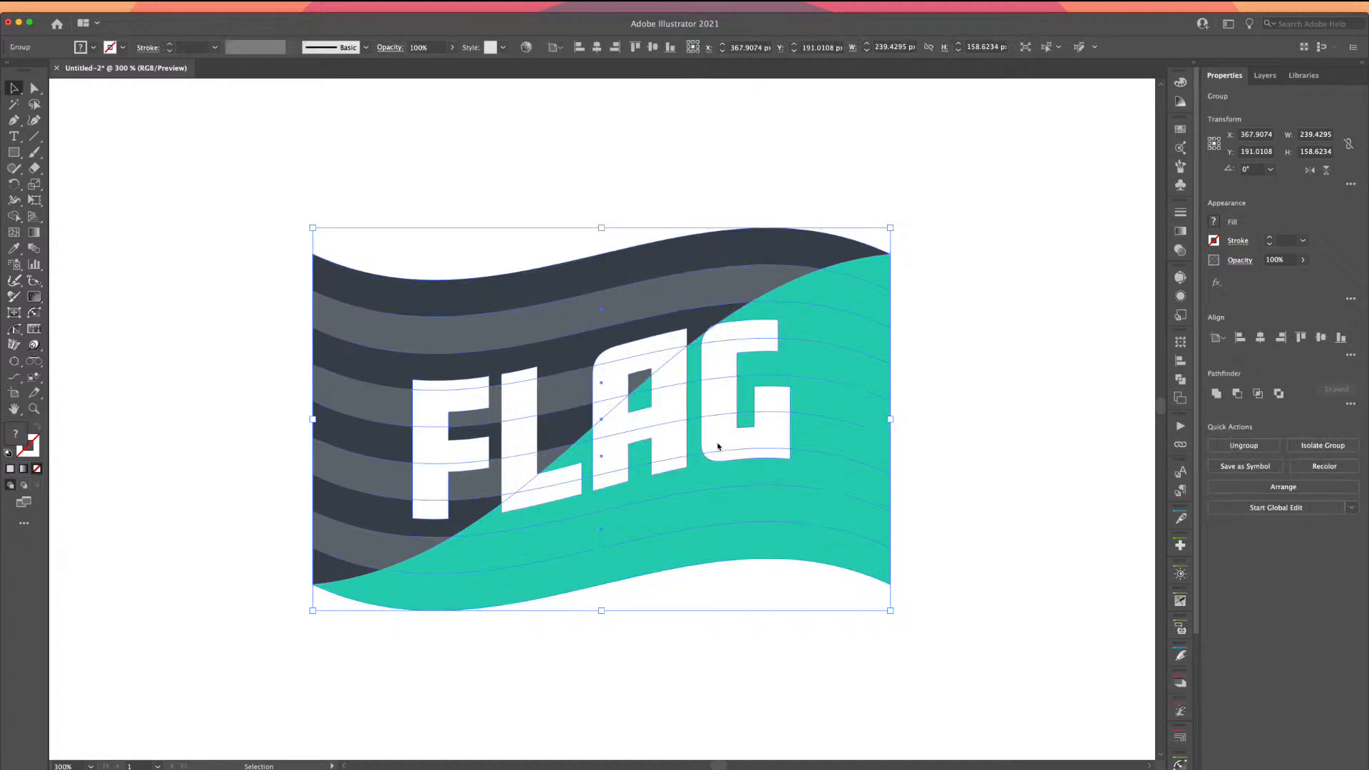
- Inspect the expanded flag's paths in outline view, return to the preview and deselect the flag
key(super+y)
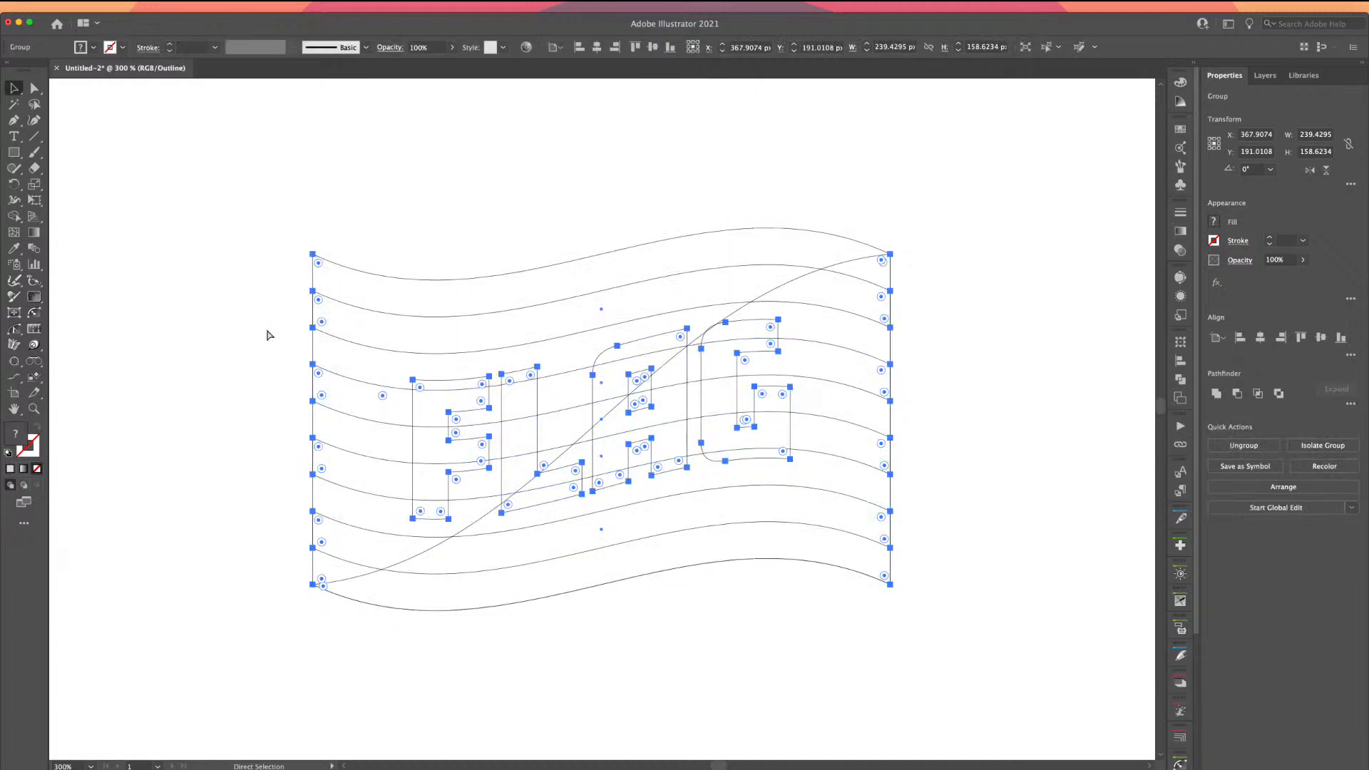
key(a)
key(super+y)
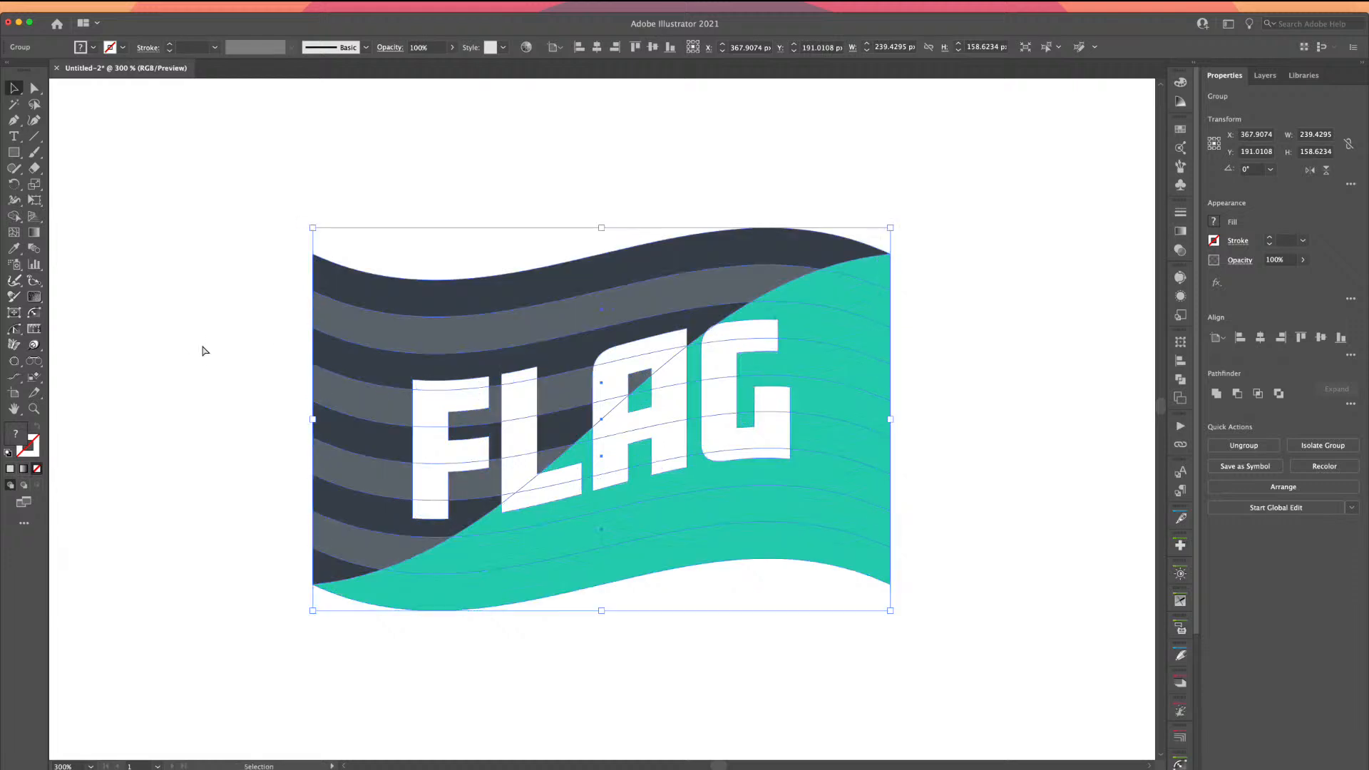
super+click(204, 350)
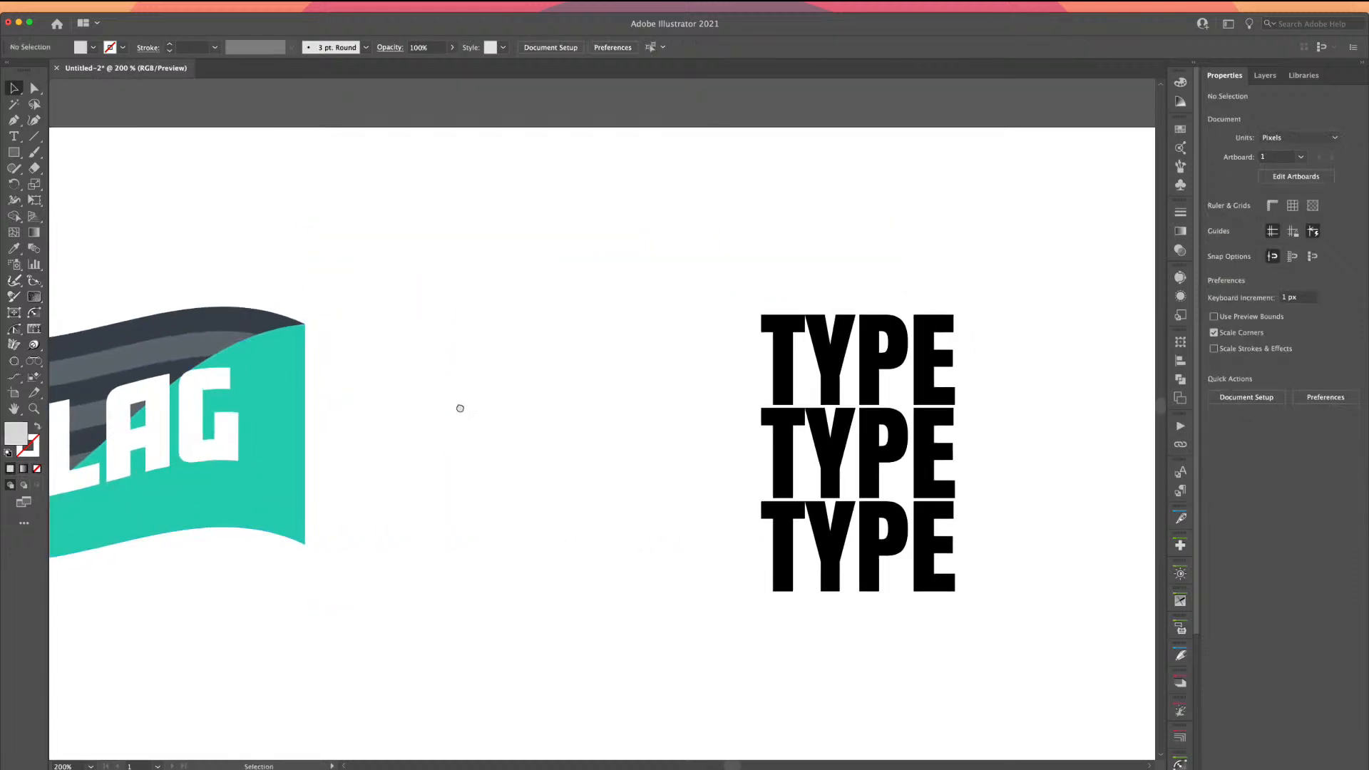
- Go to the three-line TYPE text, check that it is live text, and move it about 38 px to the left
drag(622, 413, 335, 392)
click(493, 390)
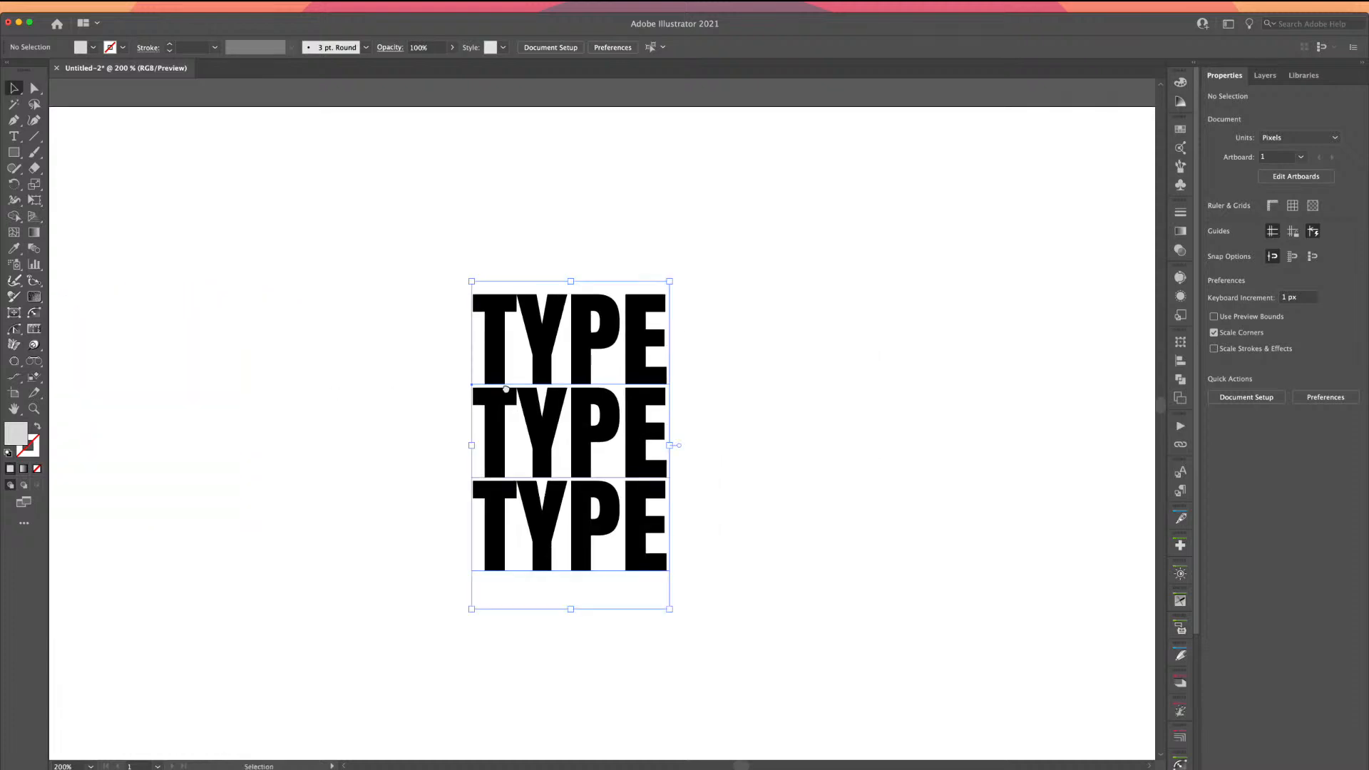
double_click(536, 453)
key(ctrl+a)
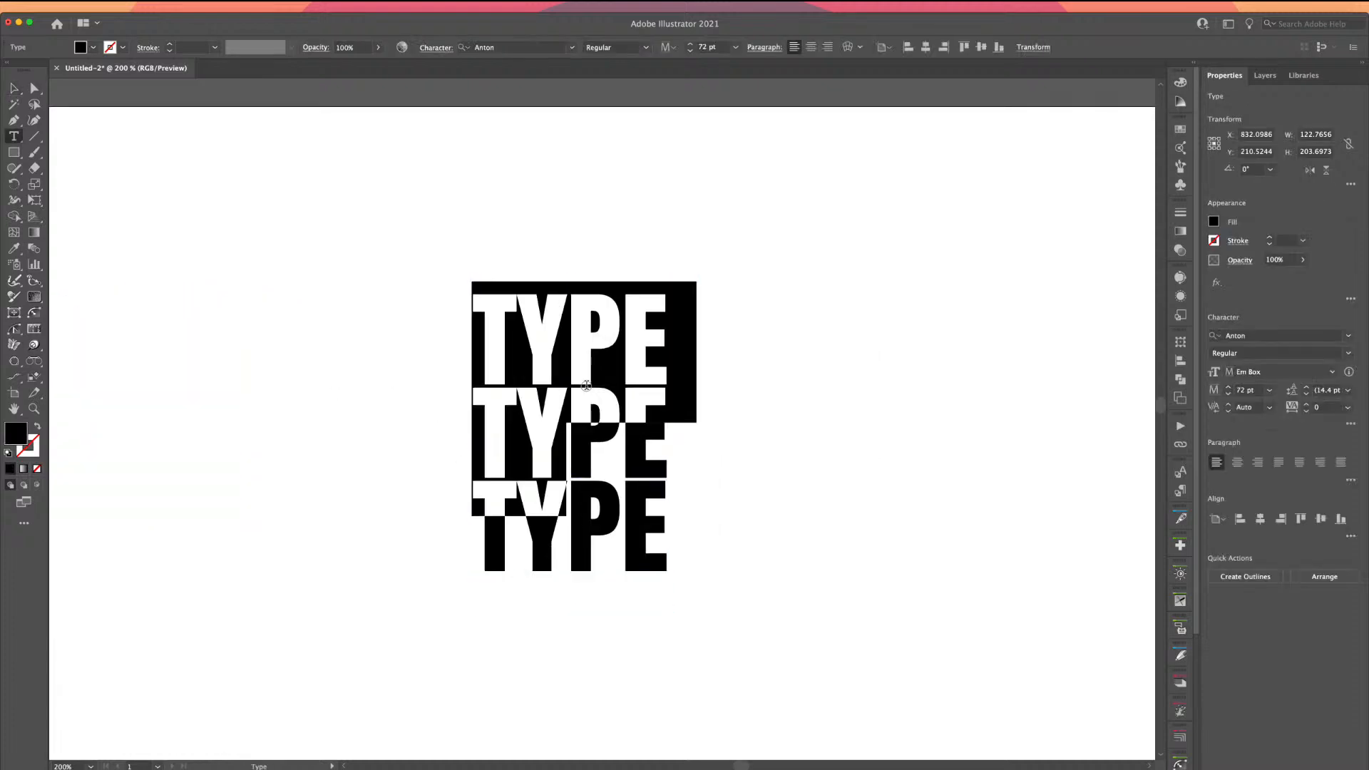
click(9, 96)
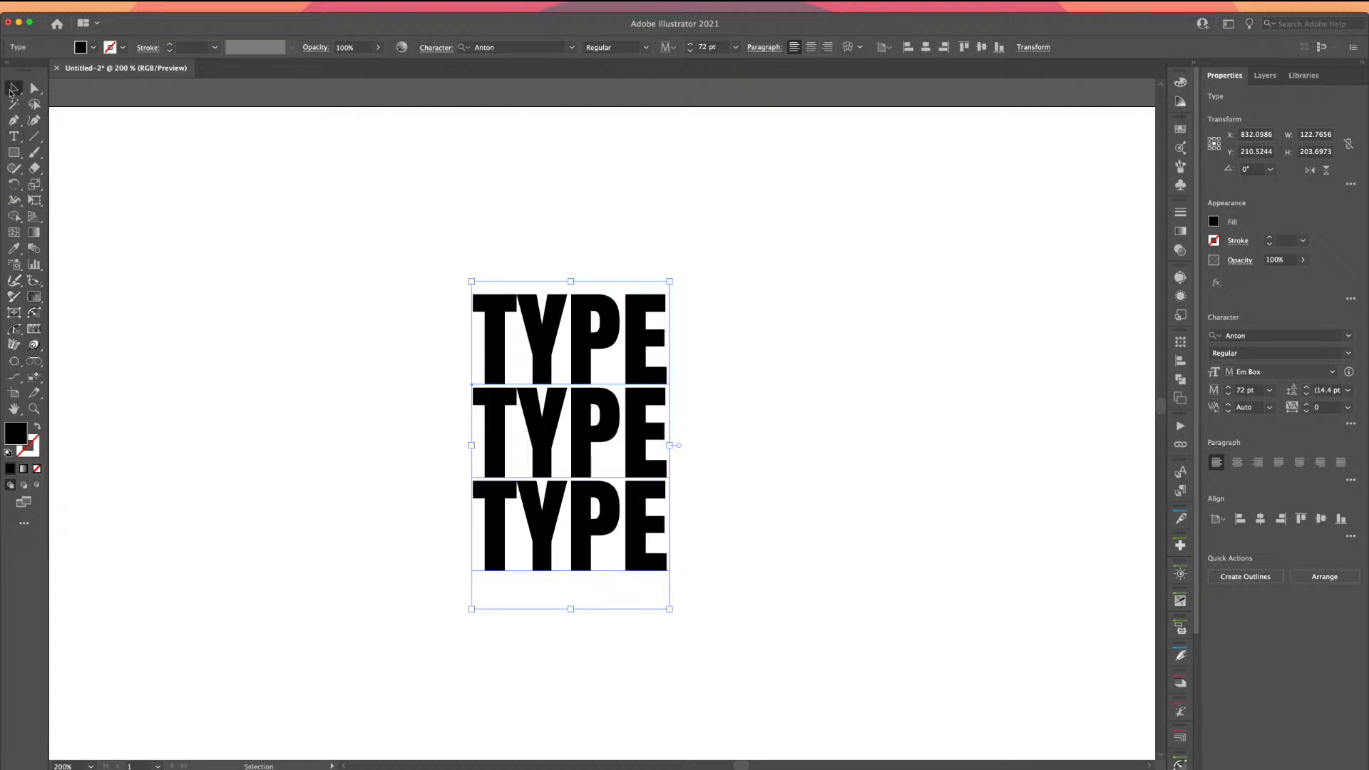
drag(578, 410, 518, 410)
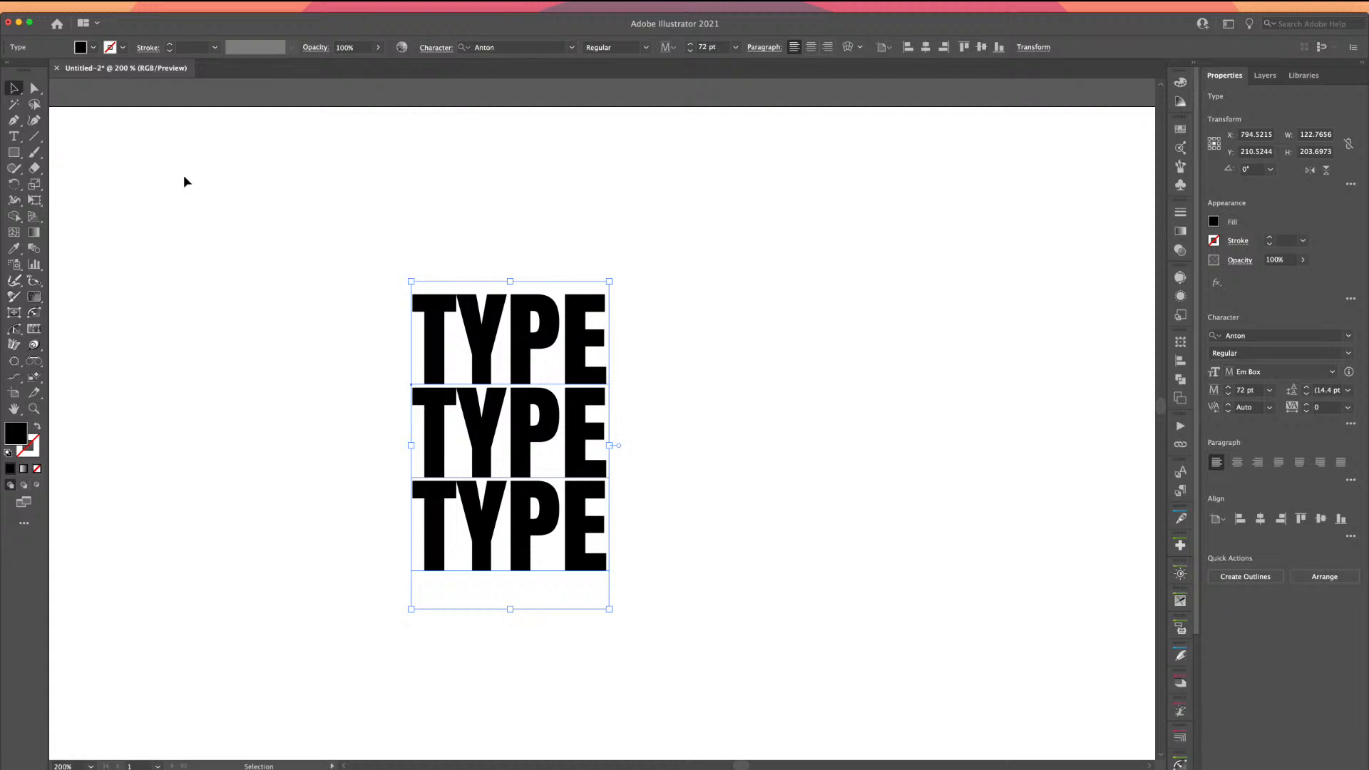
- Apply an Envelope Distort warp to the TYPE text using the Wave style, horizontal, with a 16% bend
click(131, 6)
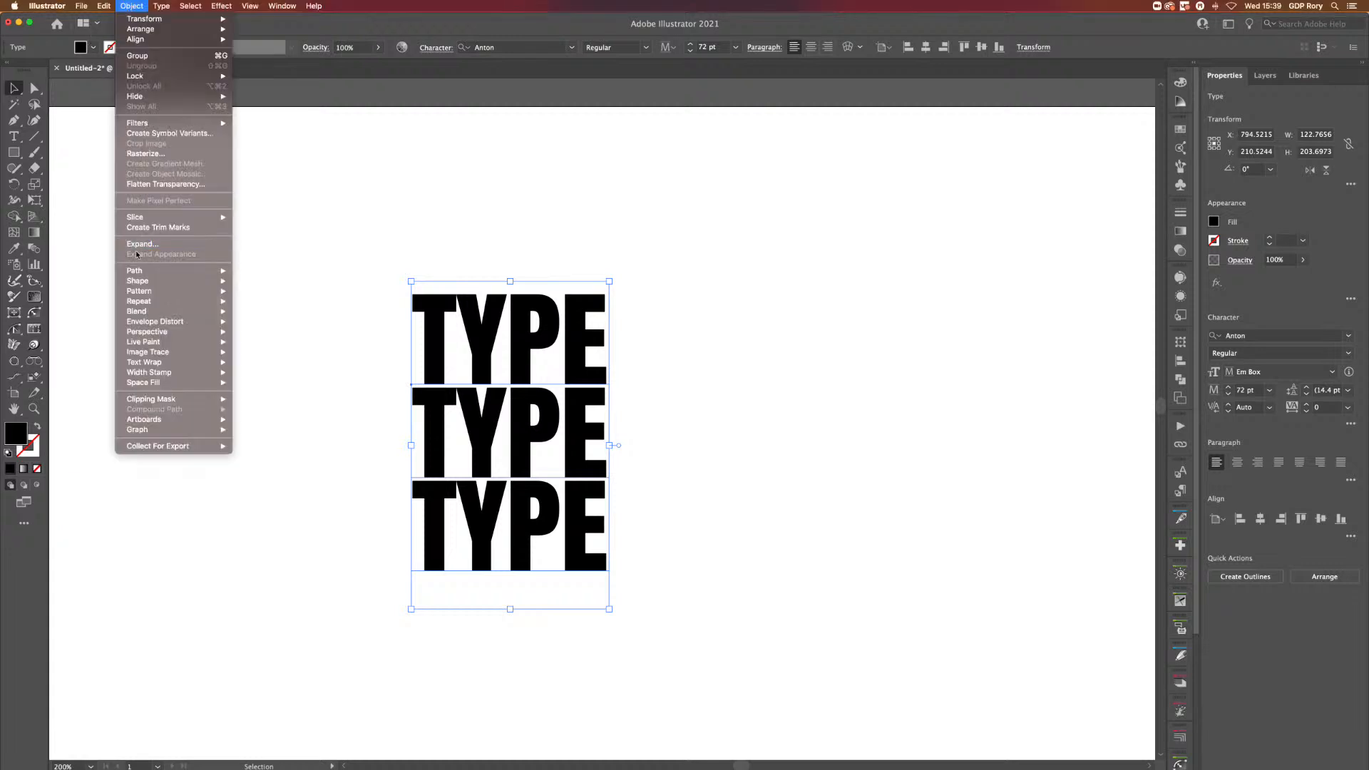
mouse_move(146, 323)
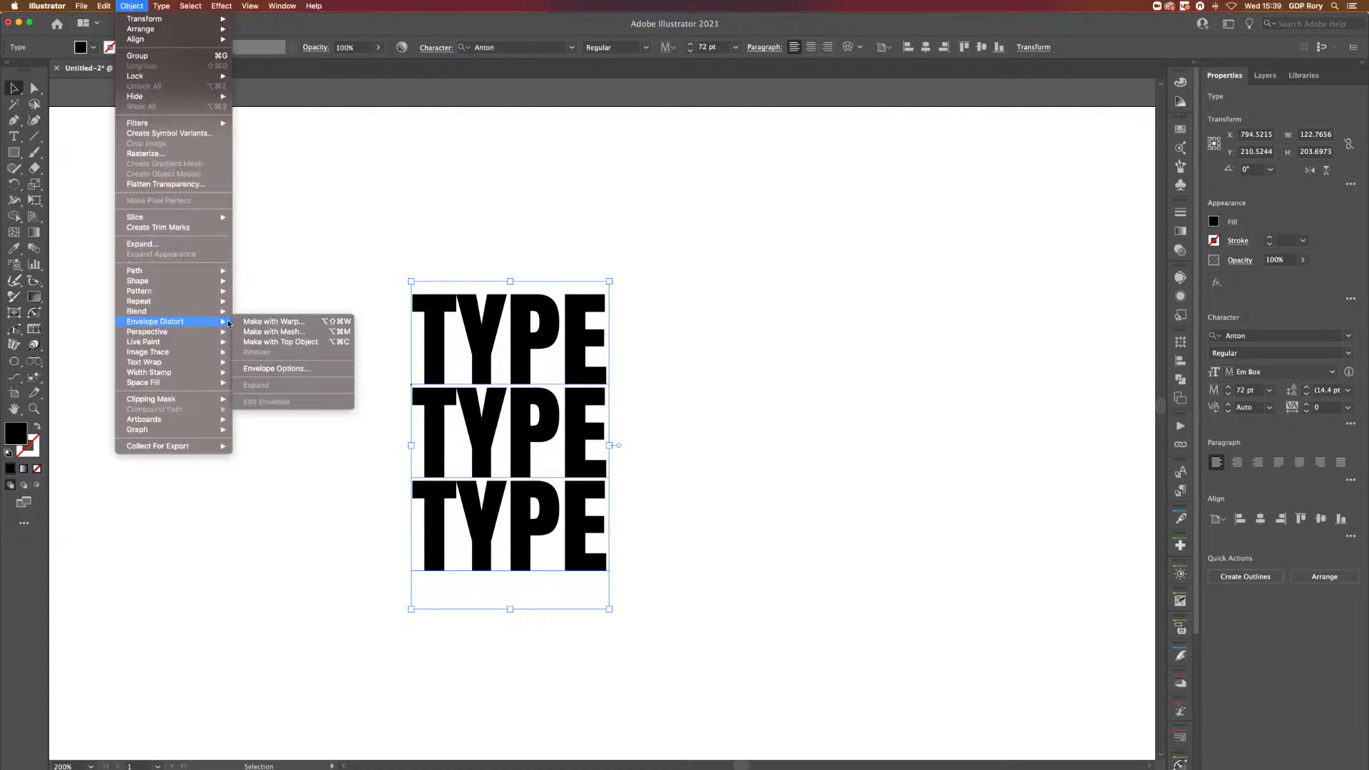
click(284, 322)
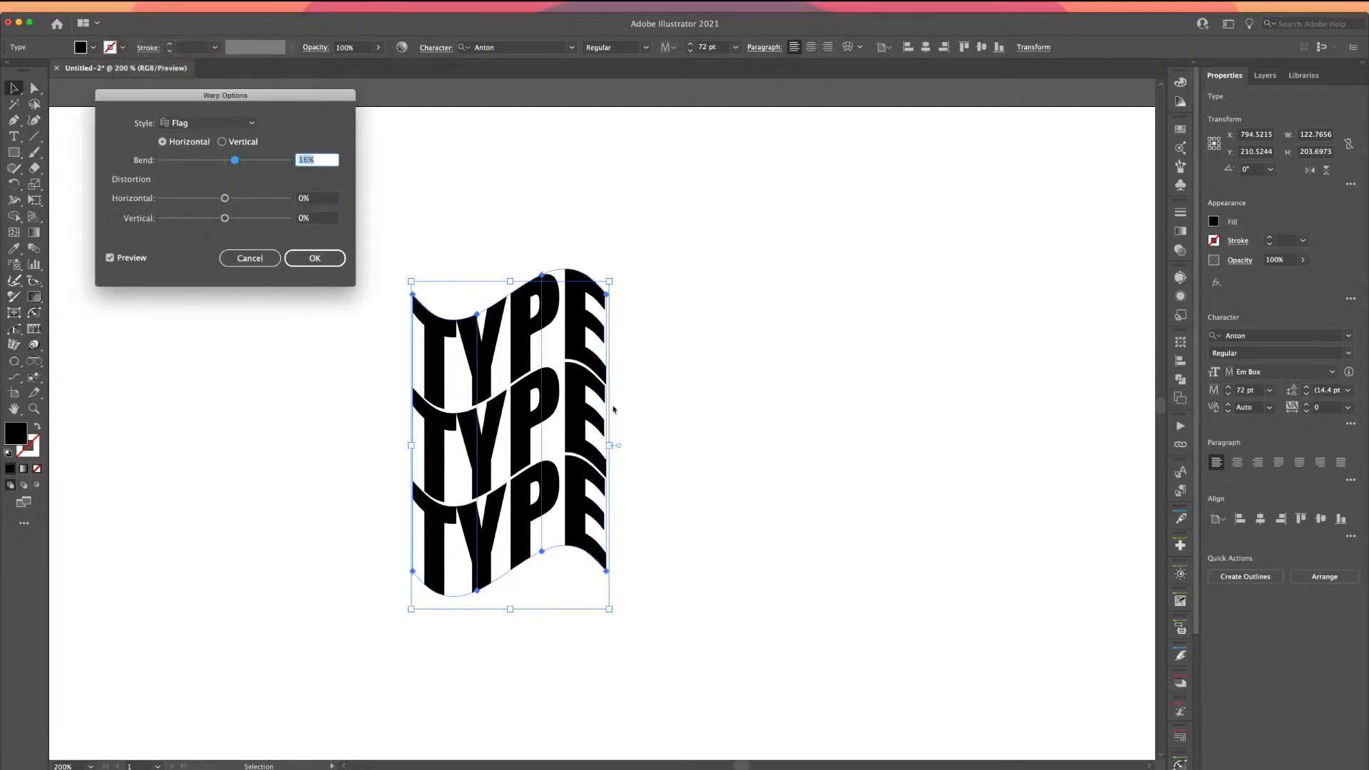
click(250, 126)
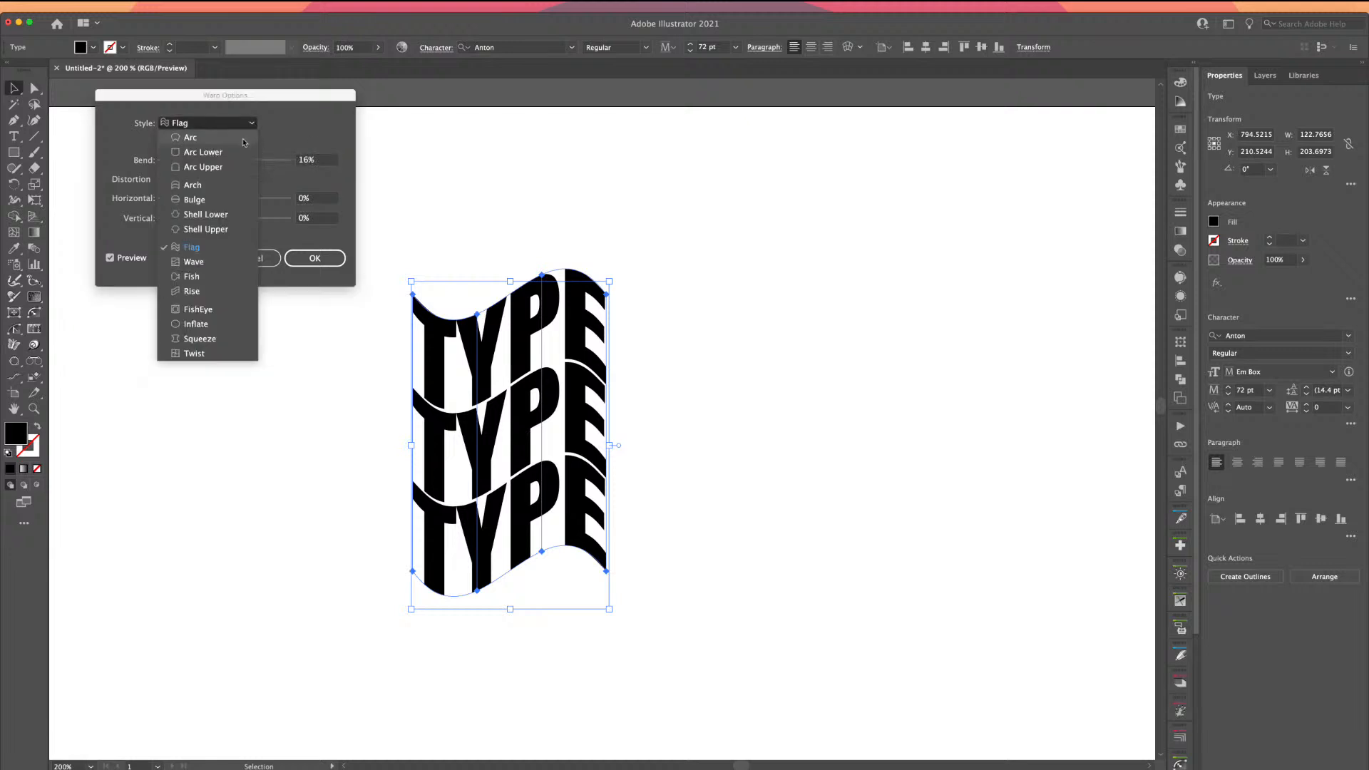
click(203, 263)
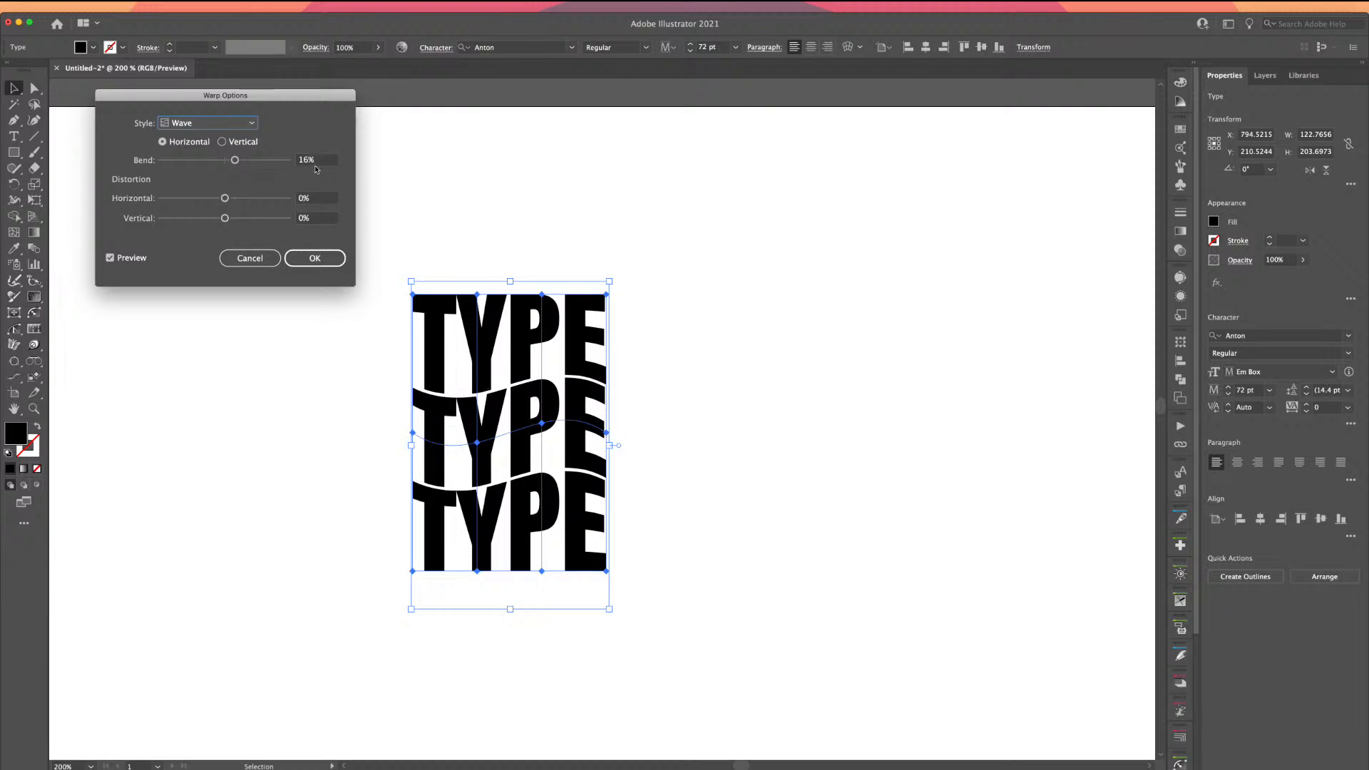
click(314, 258)
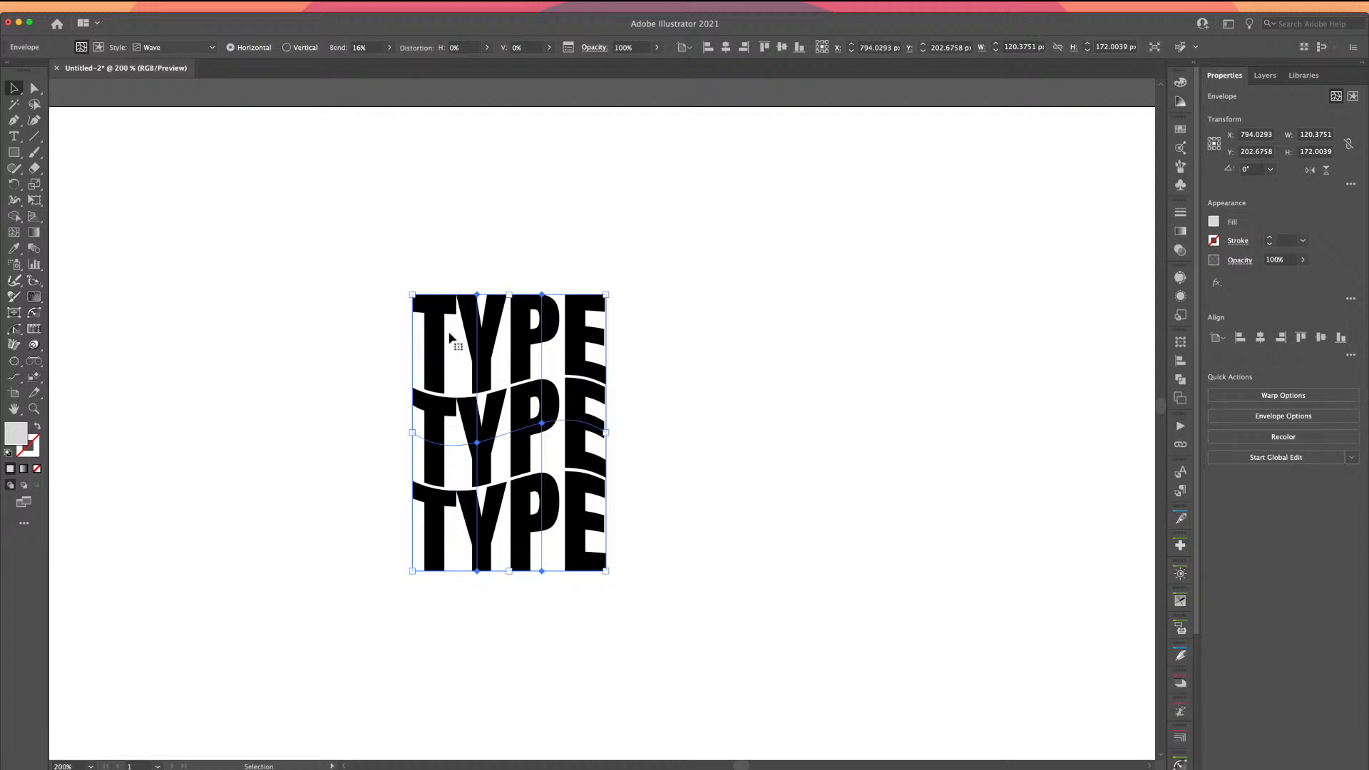
- Open the original contents of the wave-warped TYPE text in isolation mode
key(t)
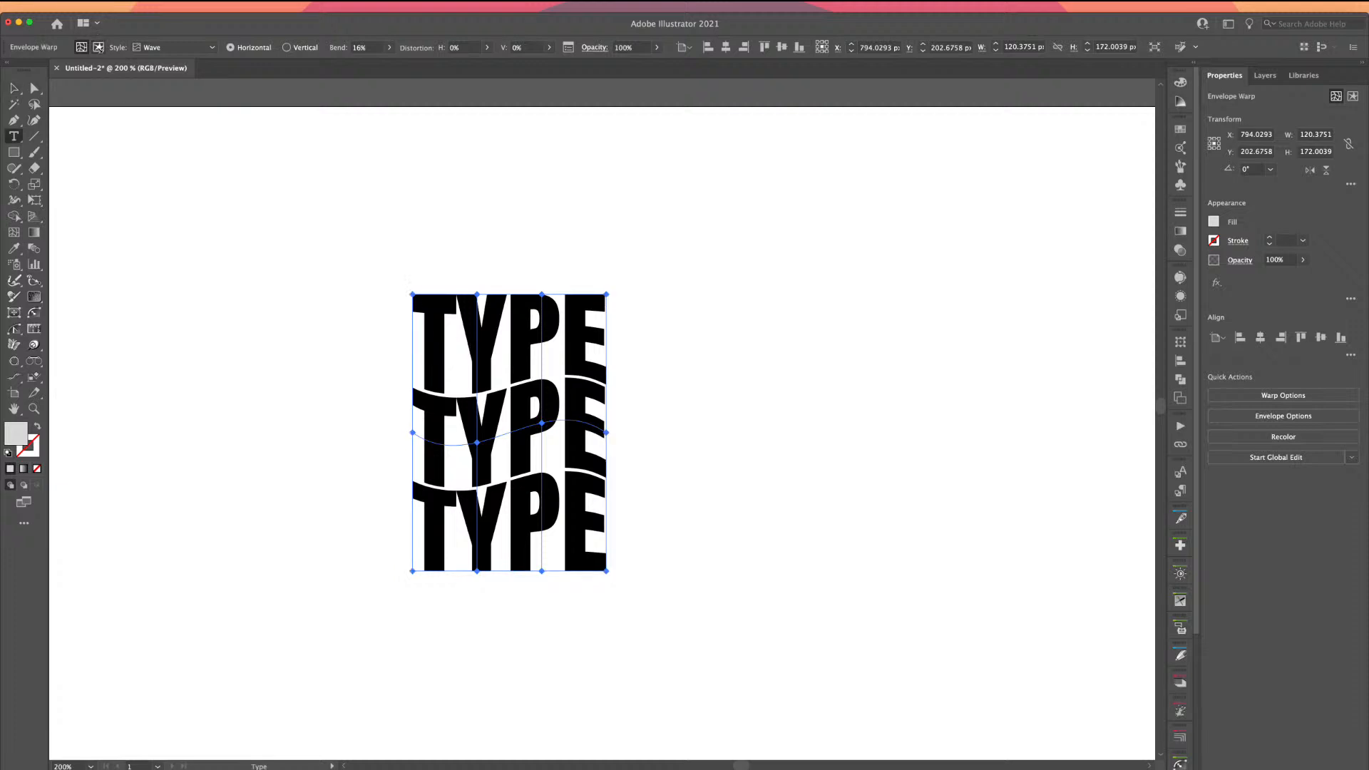
click(10, 83)
click(181, 211)
click(436, 340)
double_click(438, 341)
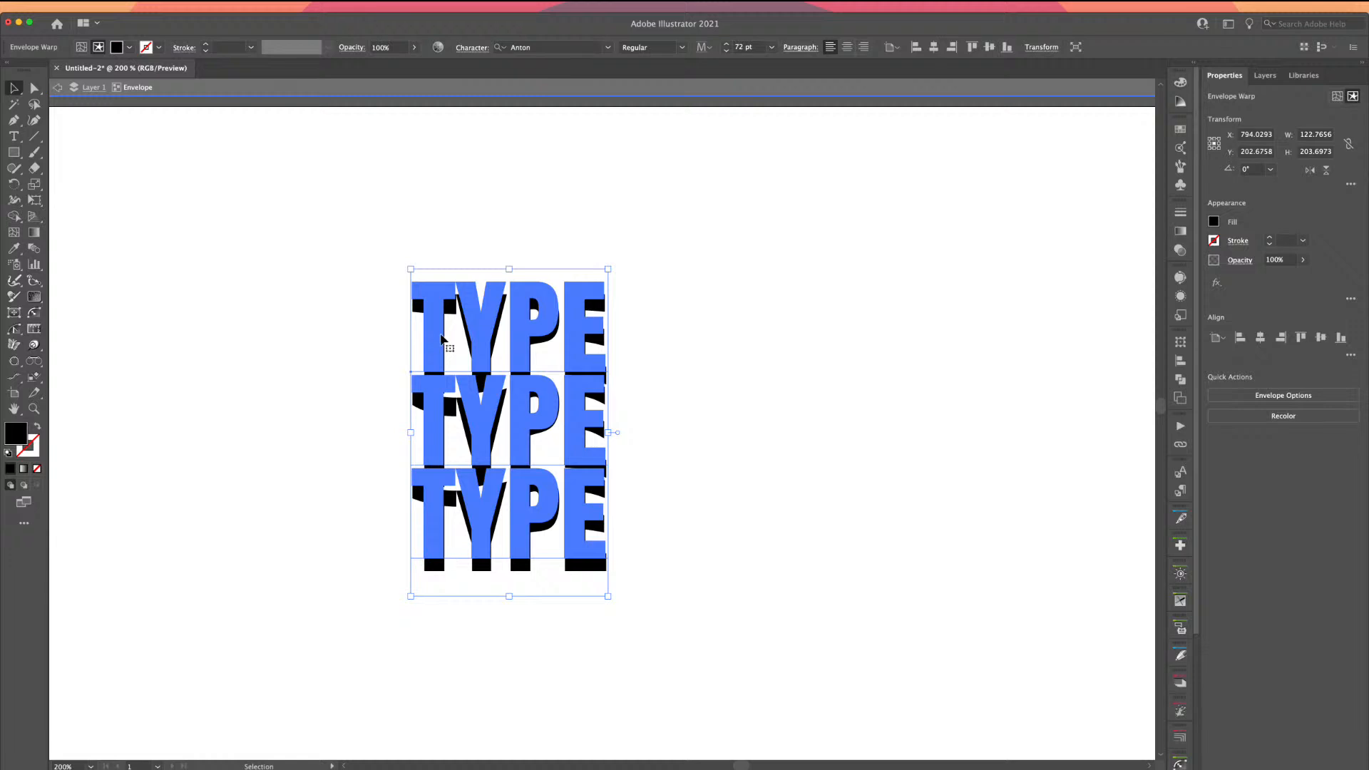
- Replace the first TYPE line inside the envelope with WAVE, and exit isolation mode
key(t)
drag(436, 331, 591, 334)
text(WAVE)
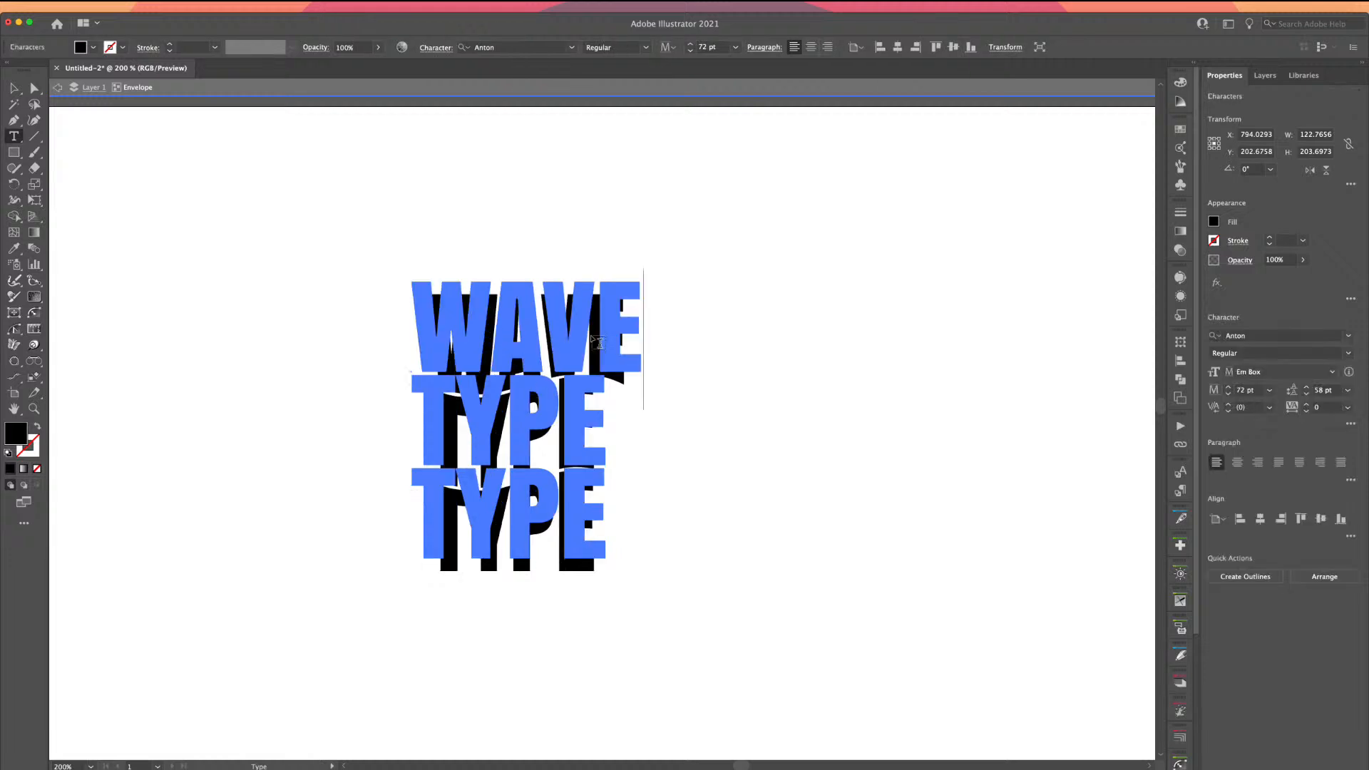
key(Escape)
click(226, 254)
key(a)
key(v)
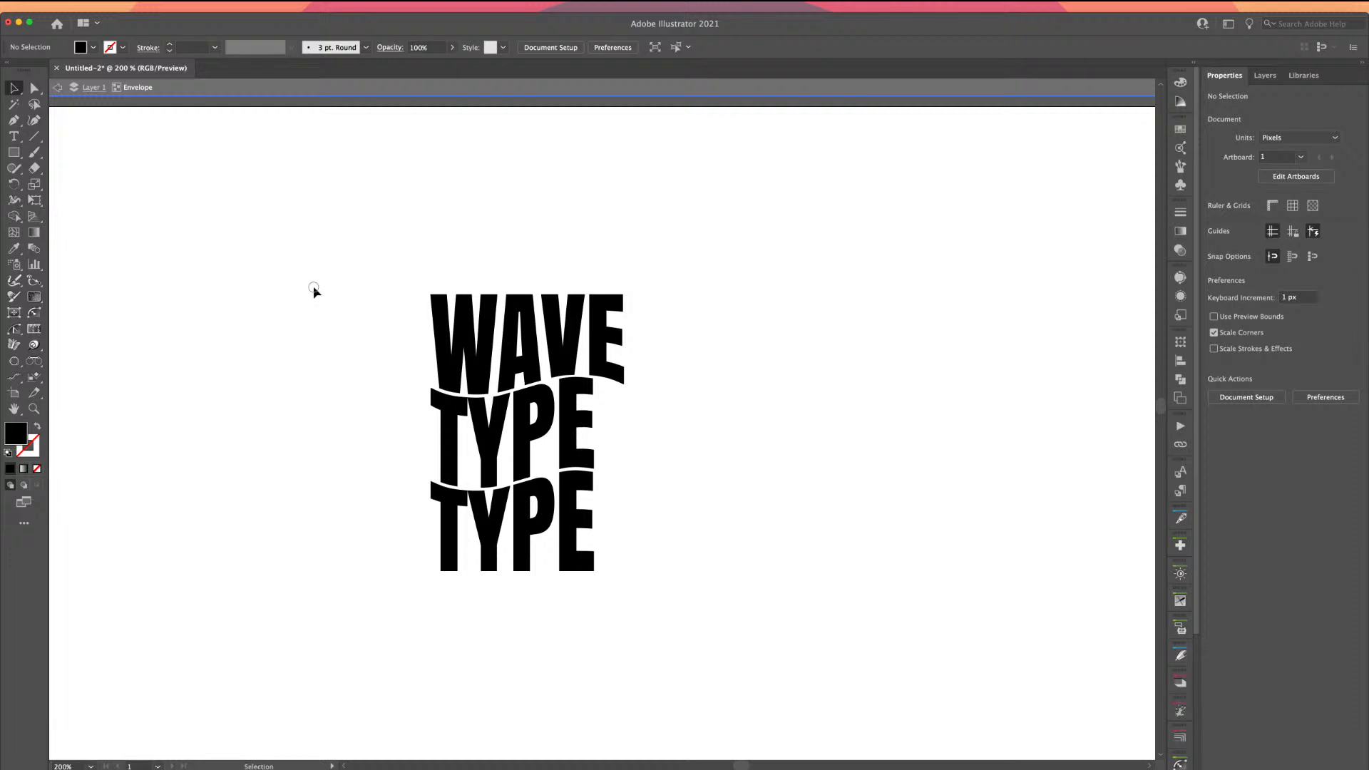
key(Escape)
- Select the WAVY text and review the available Envelope Distort commands without applying one
key(super+minus)
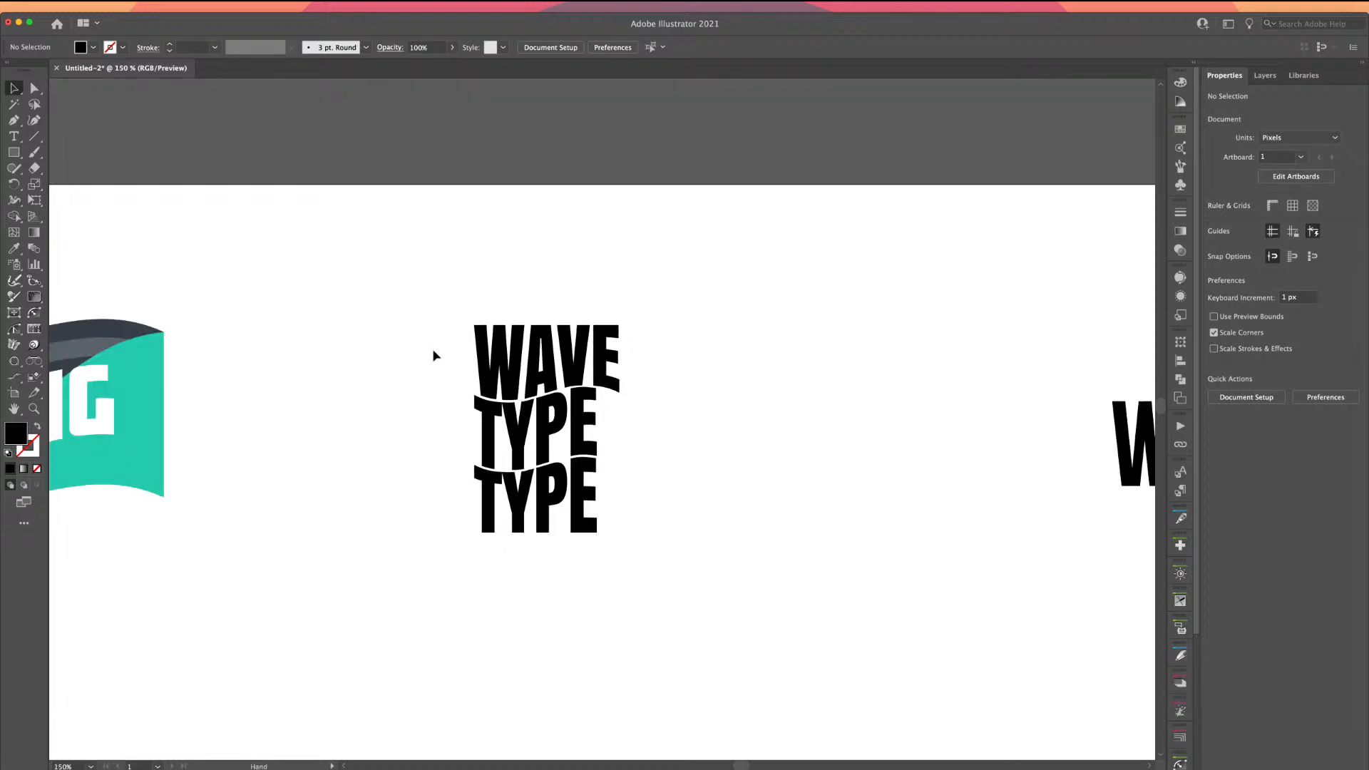
drag(432, 348, 223, 370)
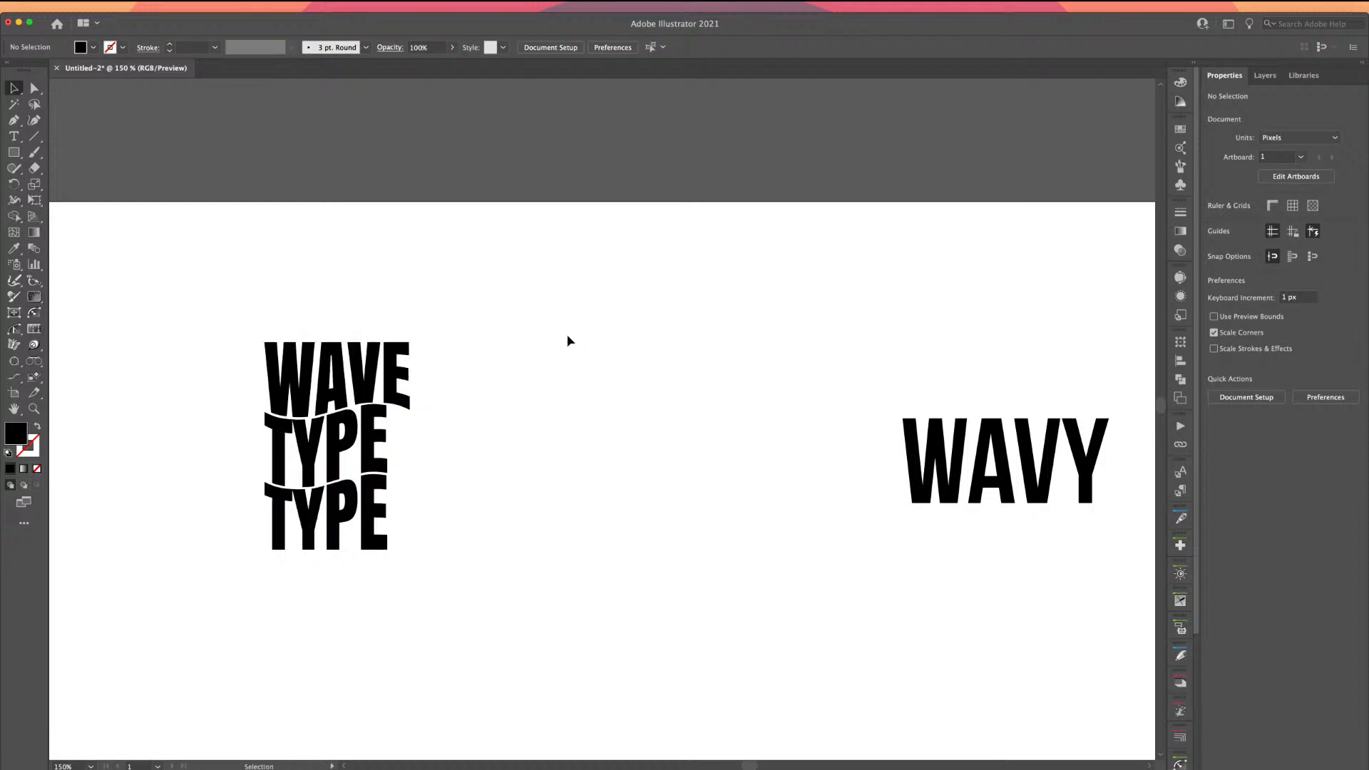
drag(577, 397, 513, 400)
drag(785, 395, 316, 315)
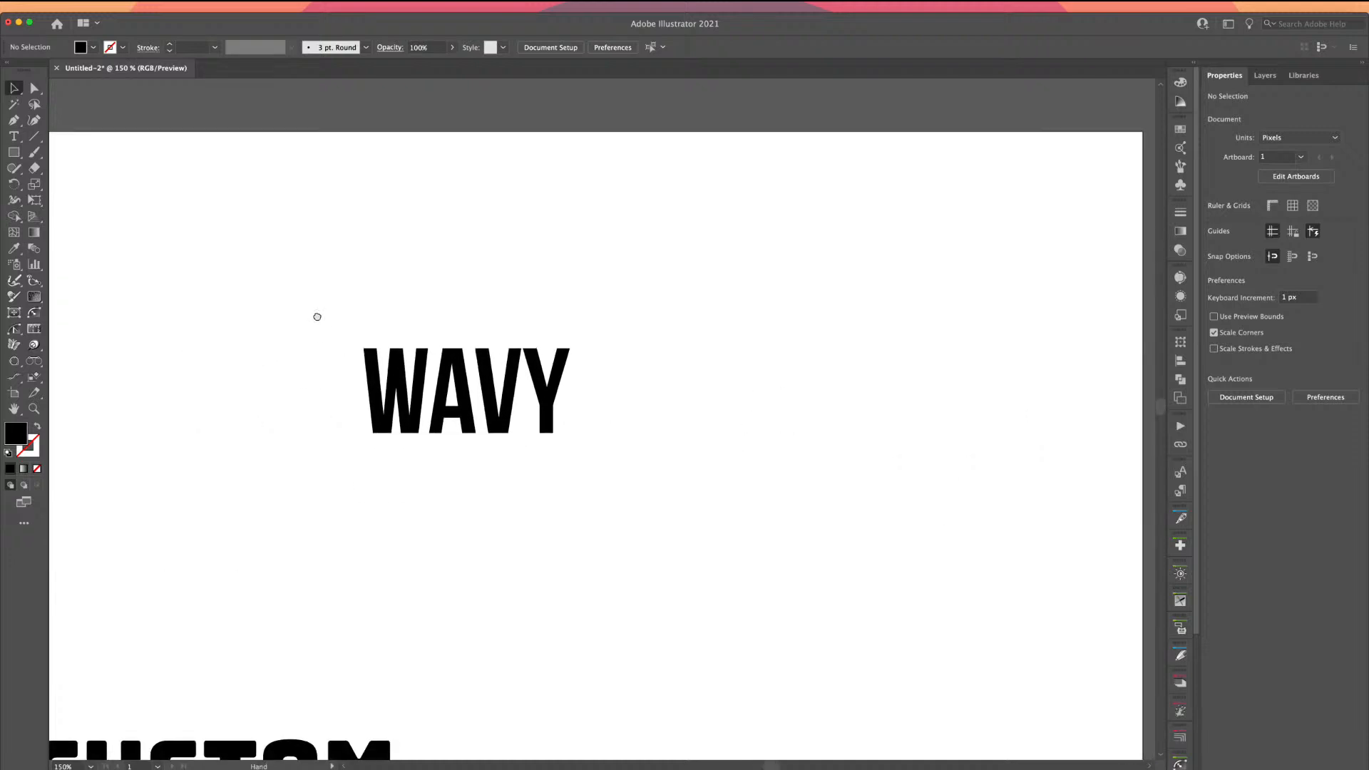
click(463, 344)
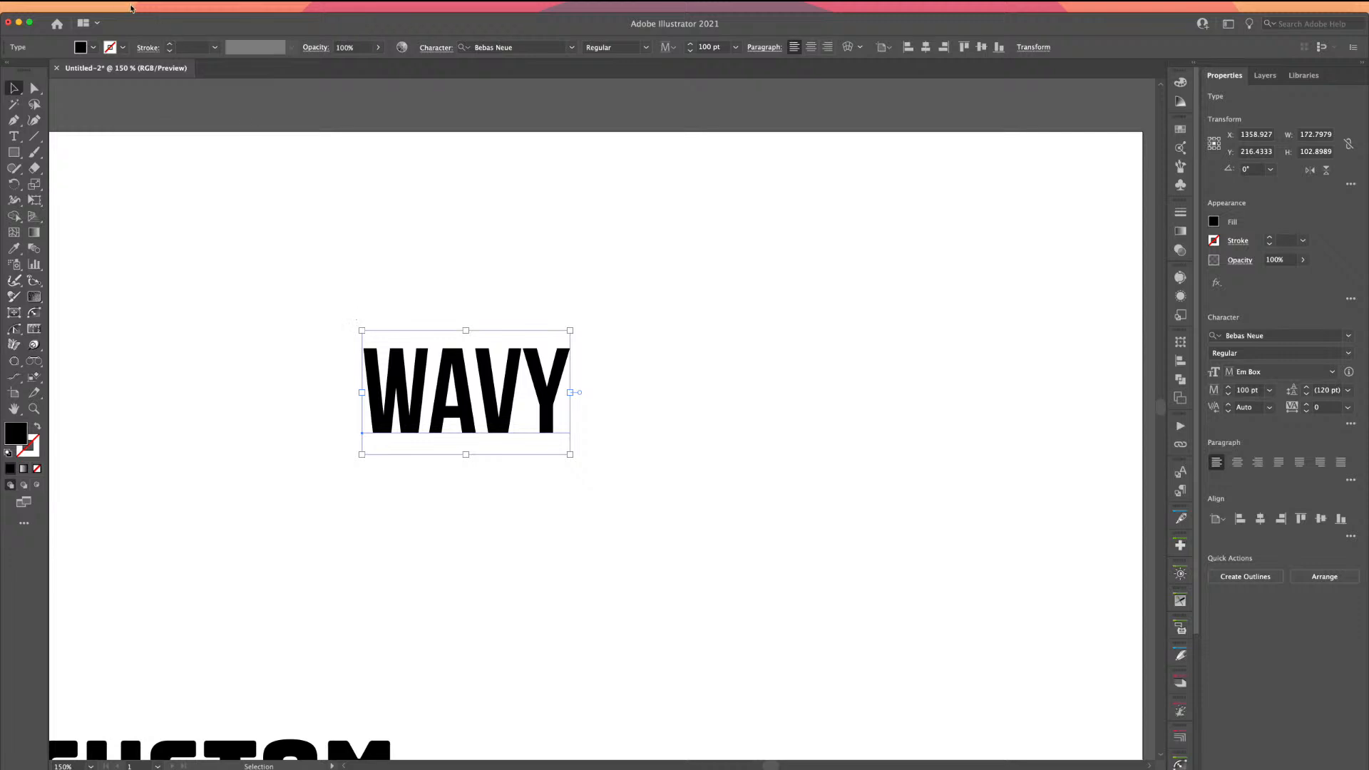
click(131, 6)
mouse_move(181, 318)
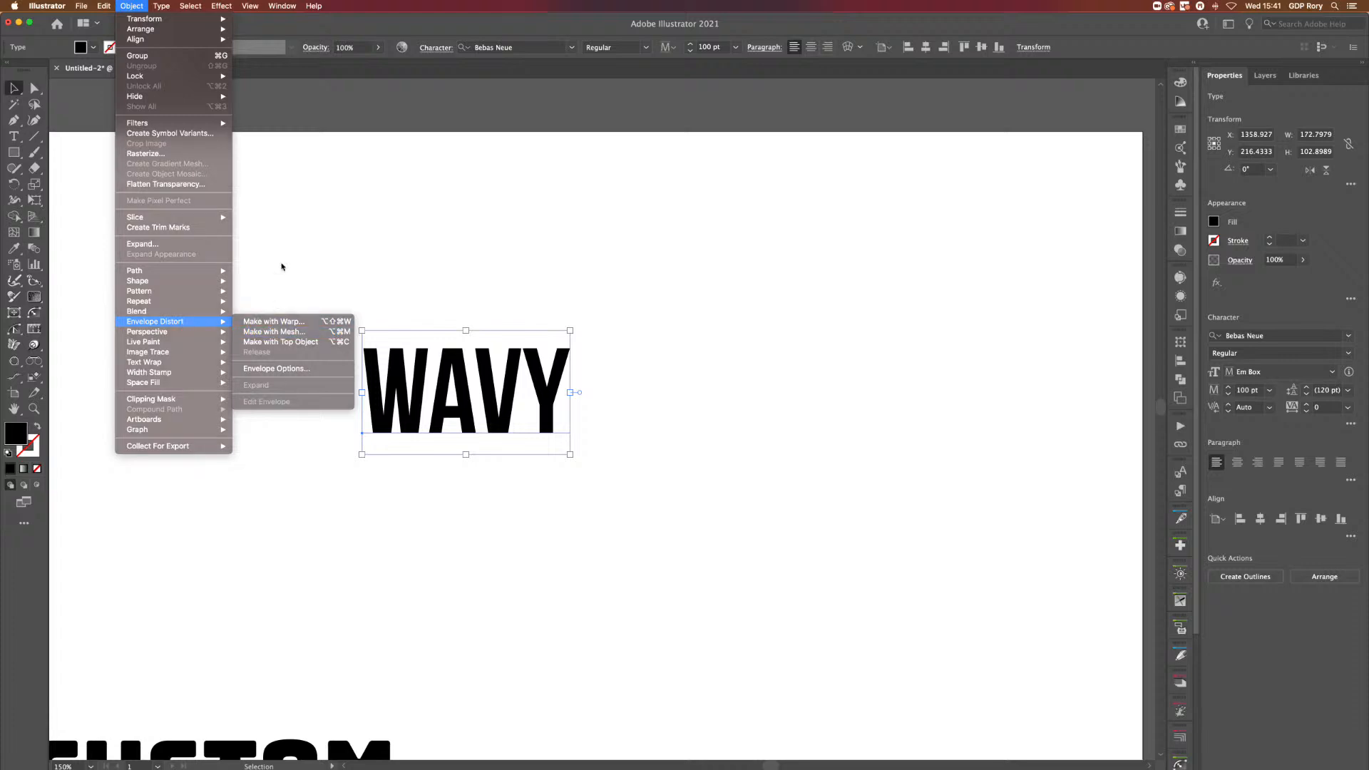
click(242, 271)
- Select the warped WAVE TYPE TYPE text and switch from editing its contents to editing its envelope
drag(226, 278, 751, 305)
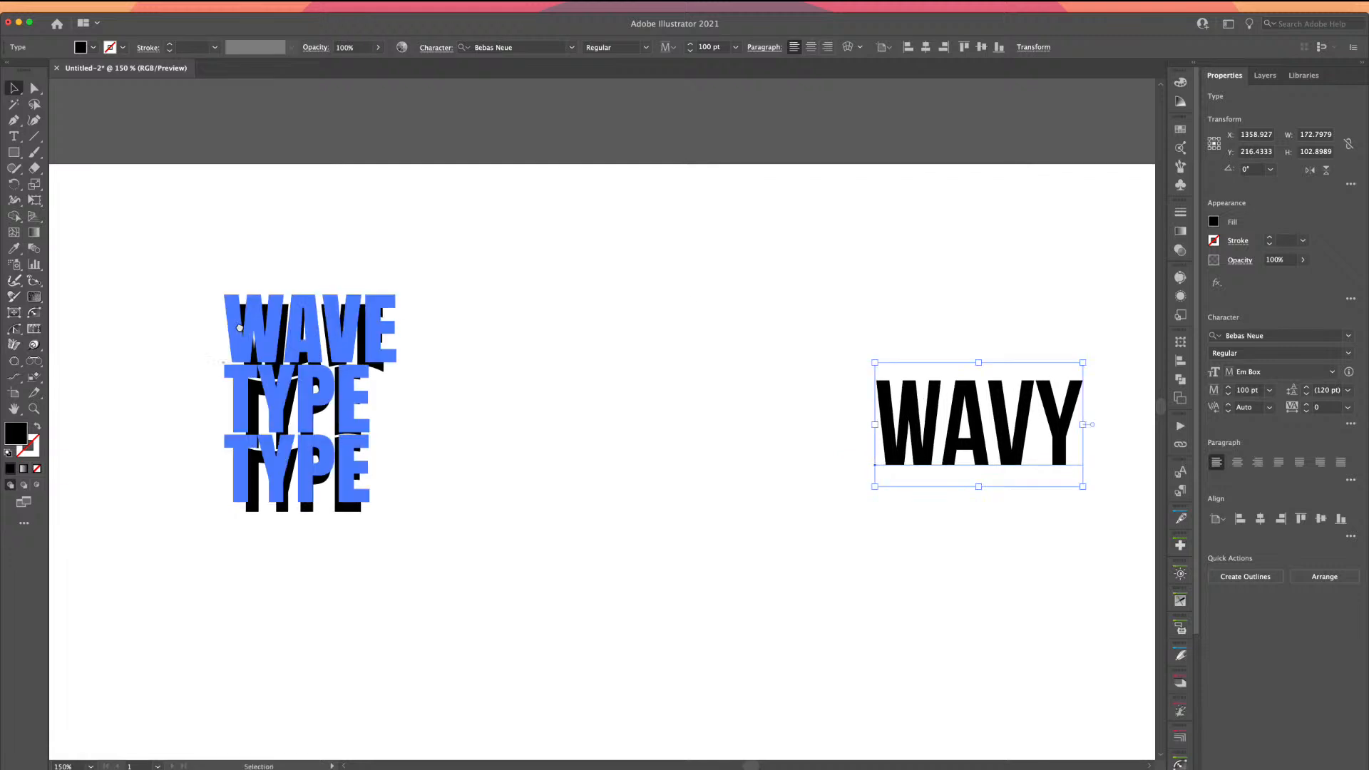
click(327, 425)
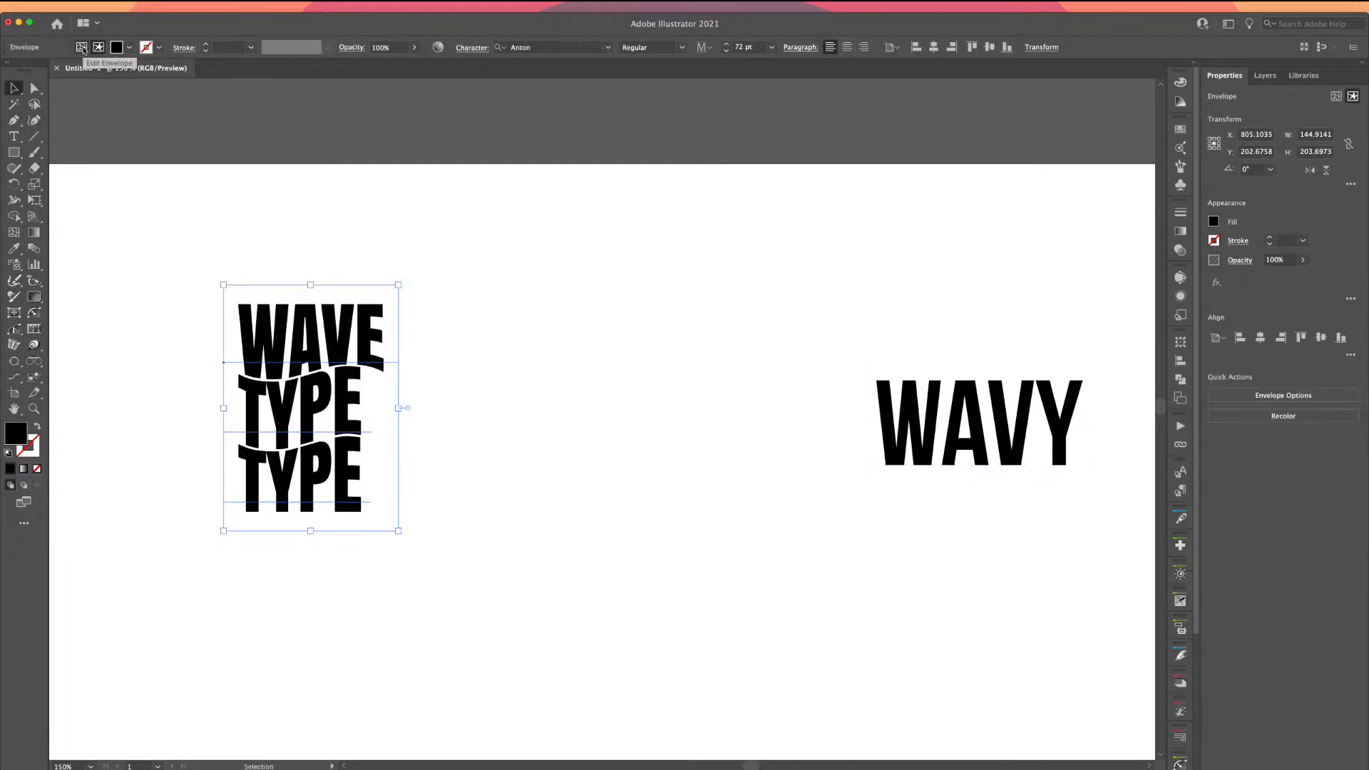
click(82, 48)
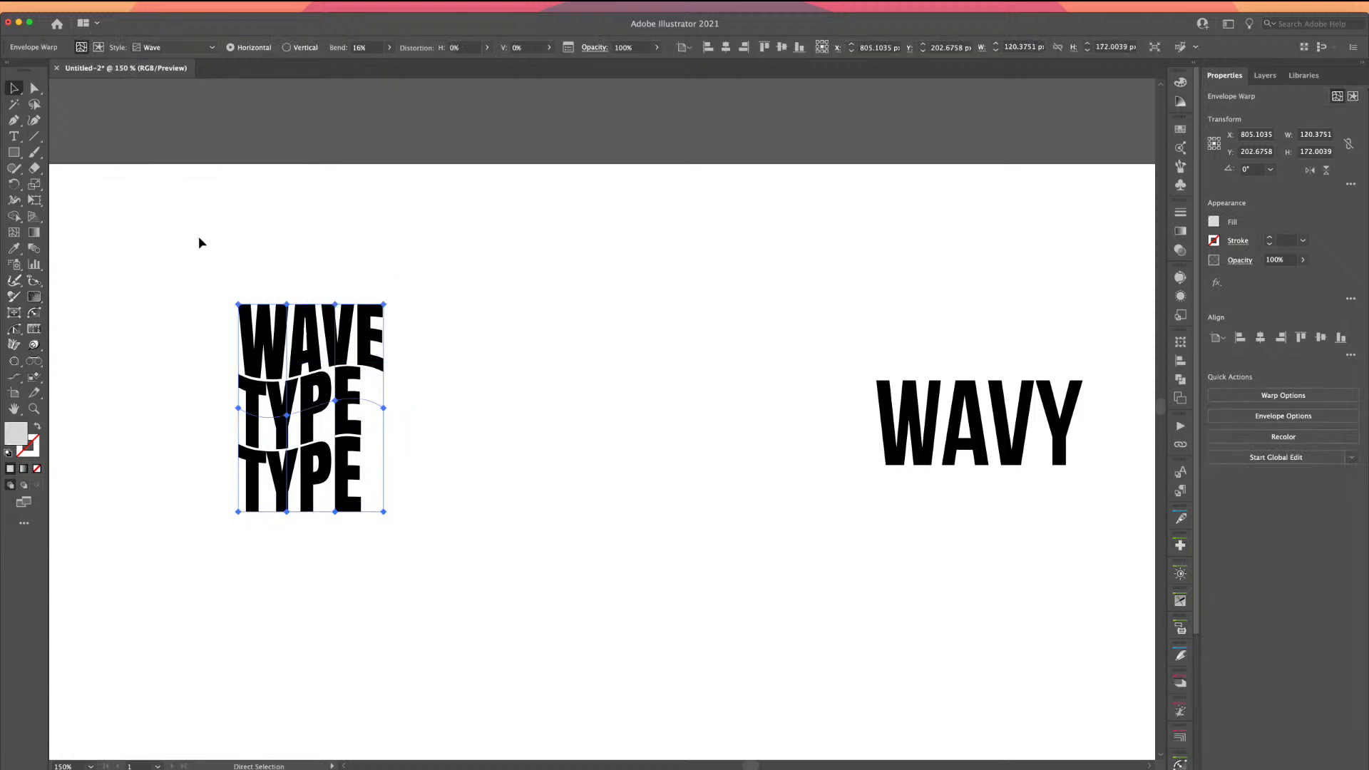
key(super+equal)
key(super+equal)
key(super+equal)
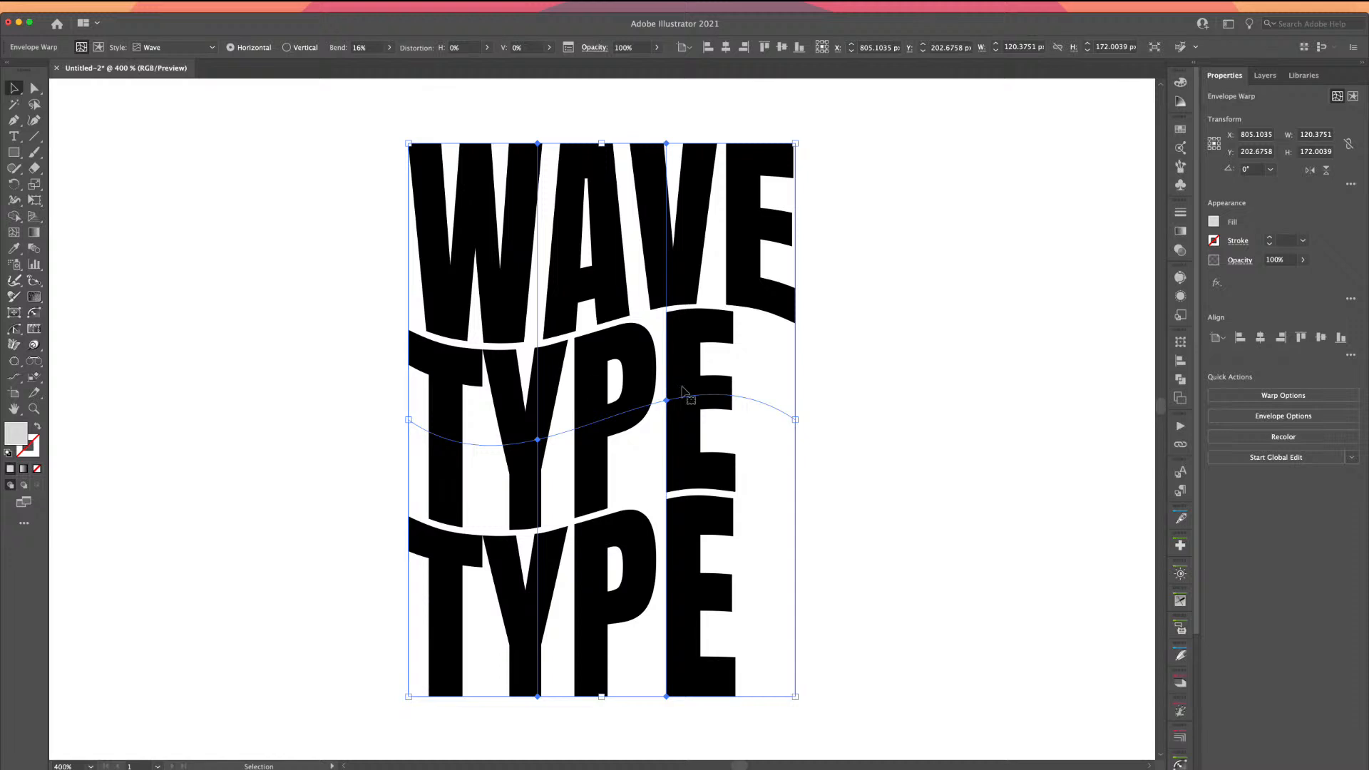
- Apply an Envelope Distort mesh with 4 rows and 1 column to the WAVY text
drag(956, 351, 357, 415)
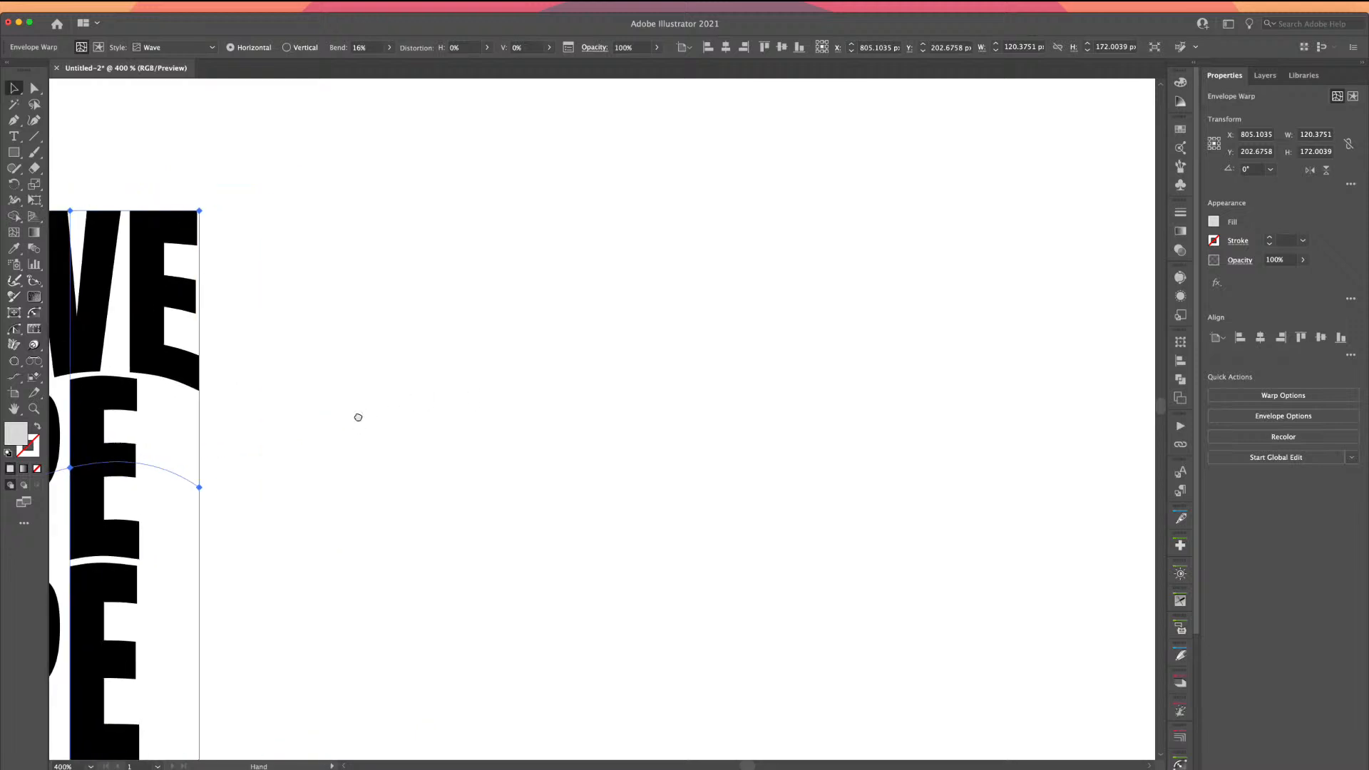
key(super+minus)
key(super+minus)
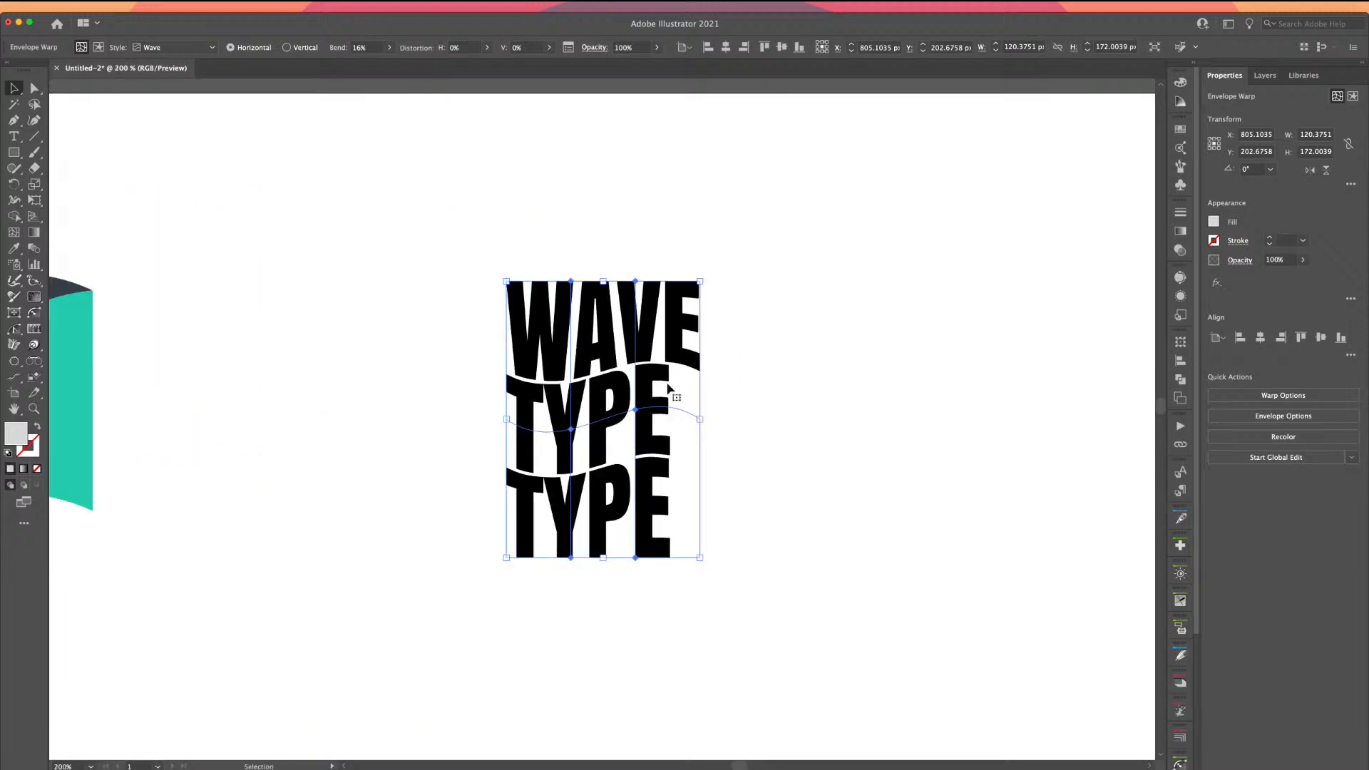
drag(897, 370, 257, 430)
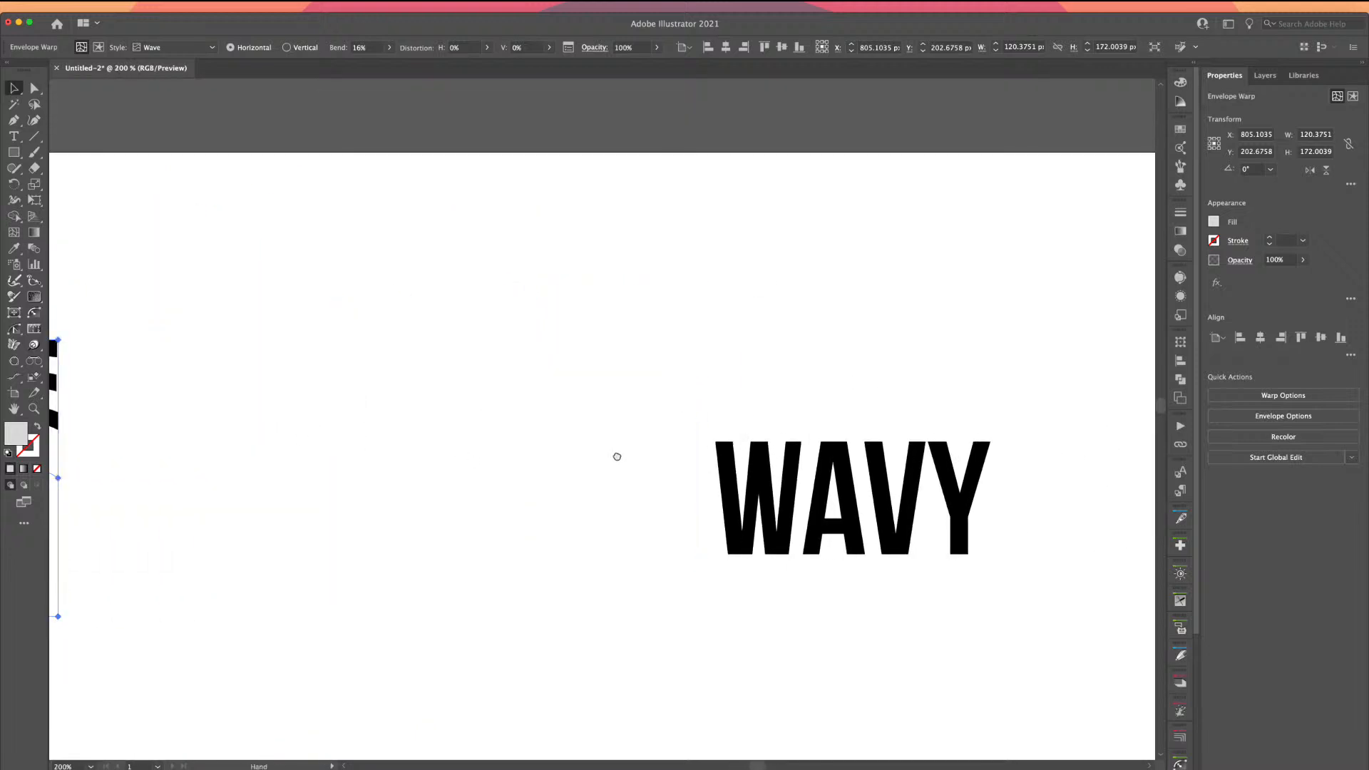
drag(605, 455, 361, 437)
click(451, 464)
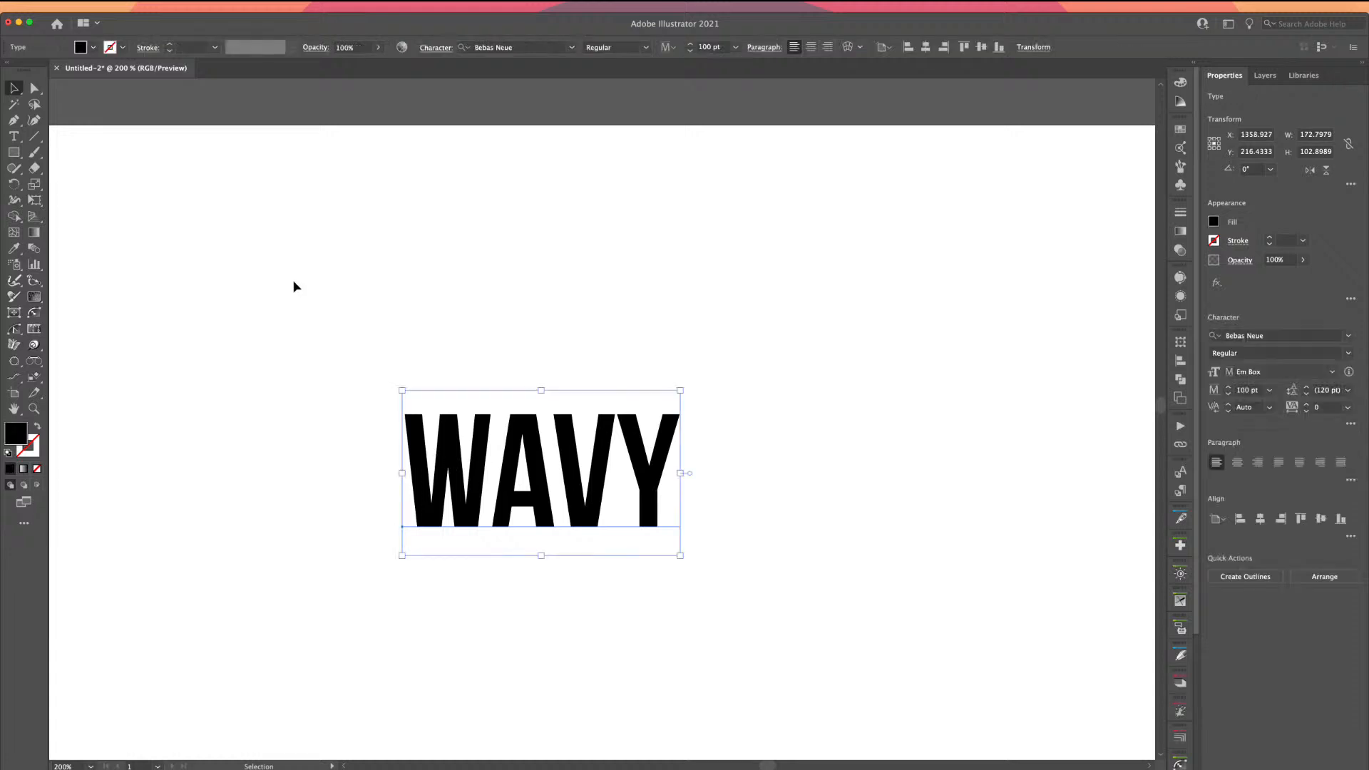
click(132, 6)
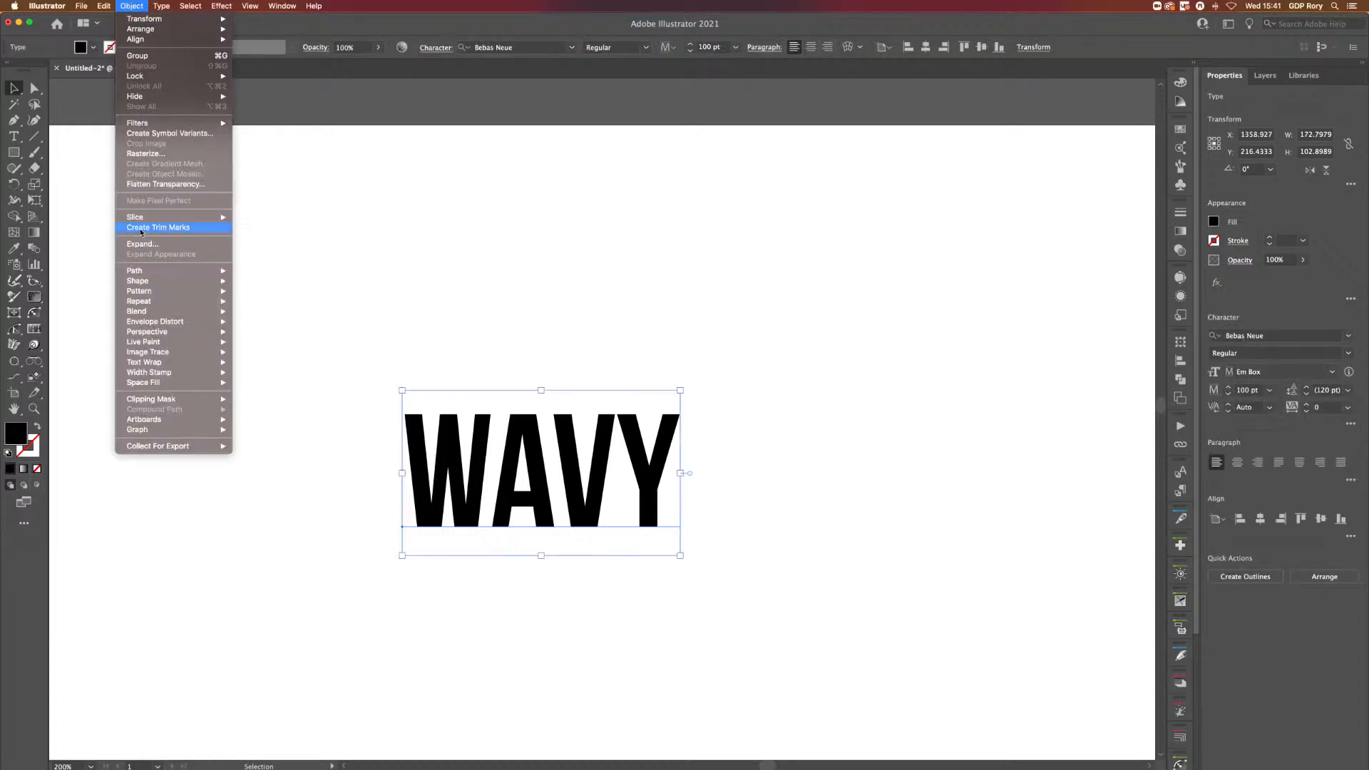
mouse_move(191, 322)
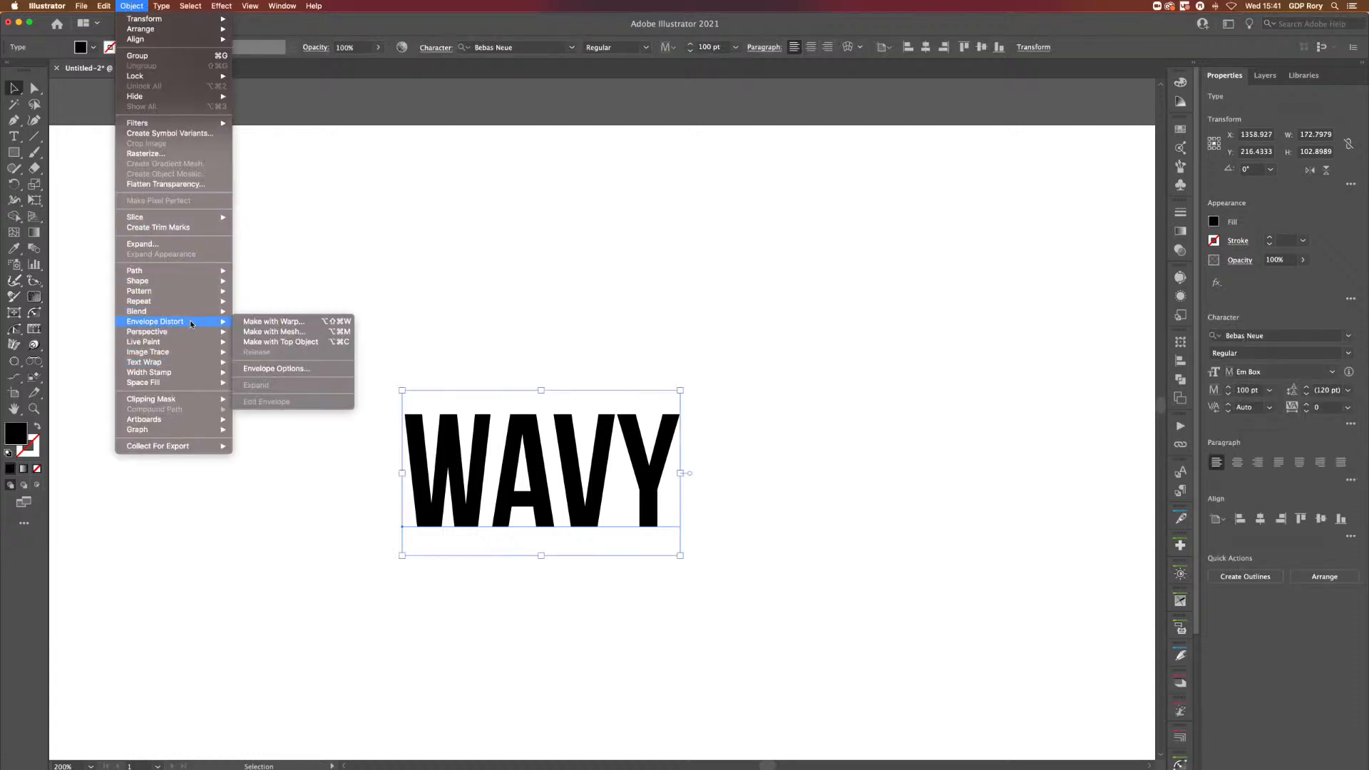
click(280, 332)
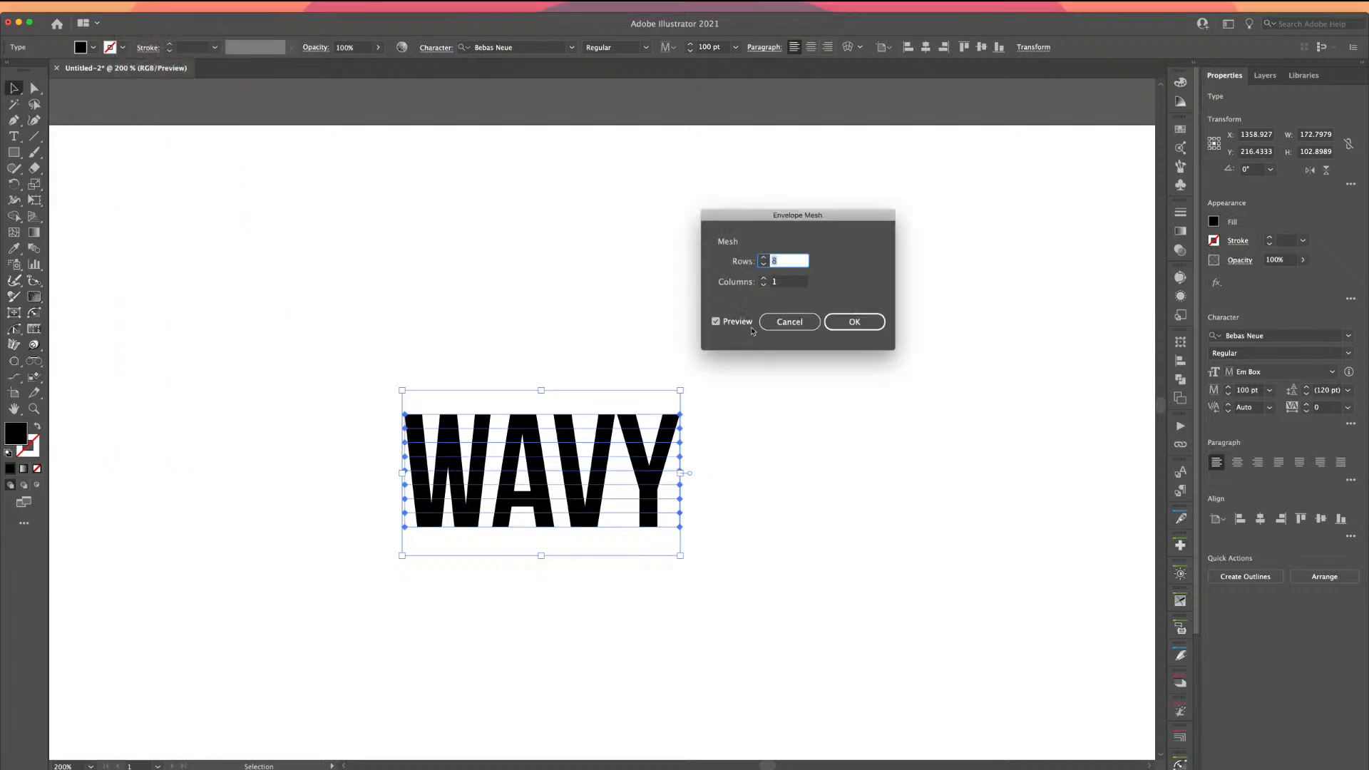
drag(754, 217, 241, 343)
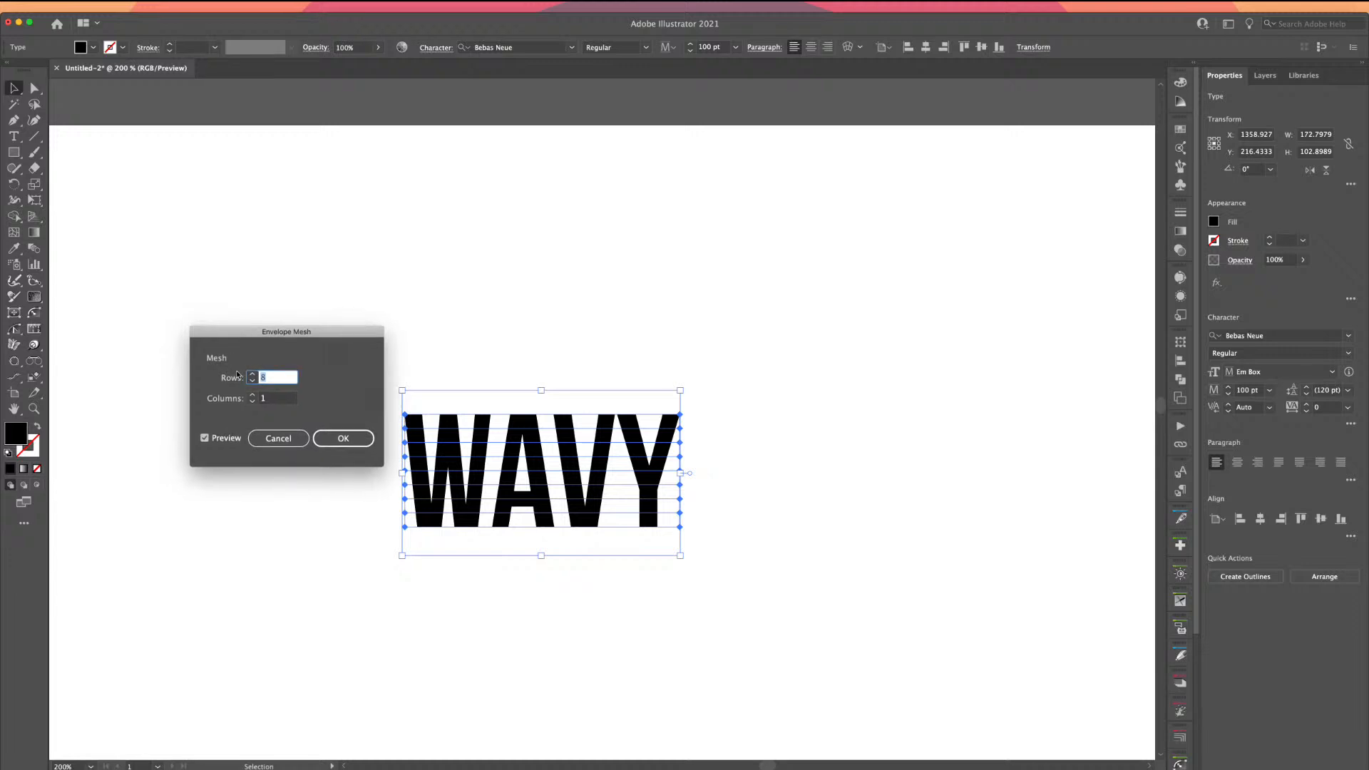
click(251, 381)
click(251, 381)
click(252, 381)
click(251, 381)
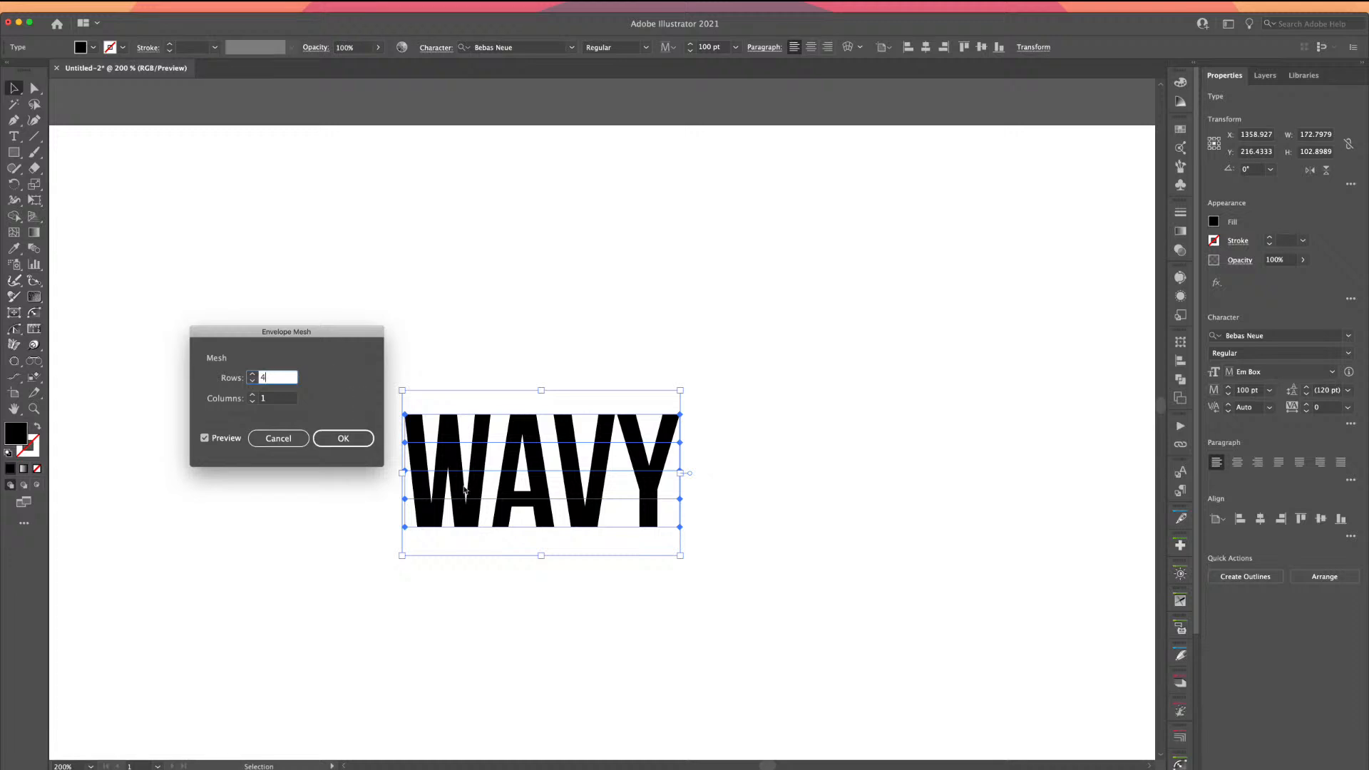
key(Tab)
click(252, 397)
click(252, 401)
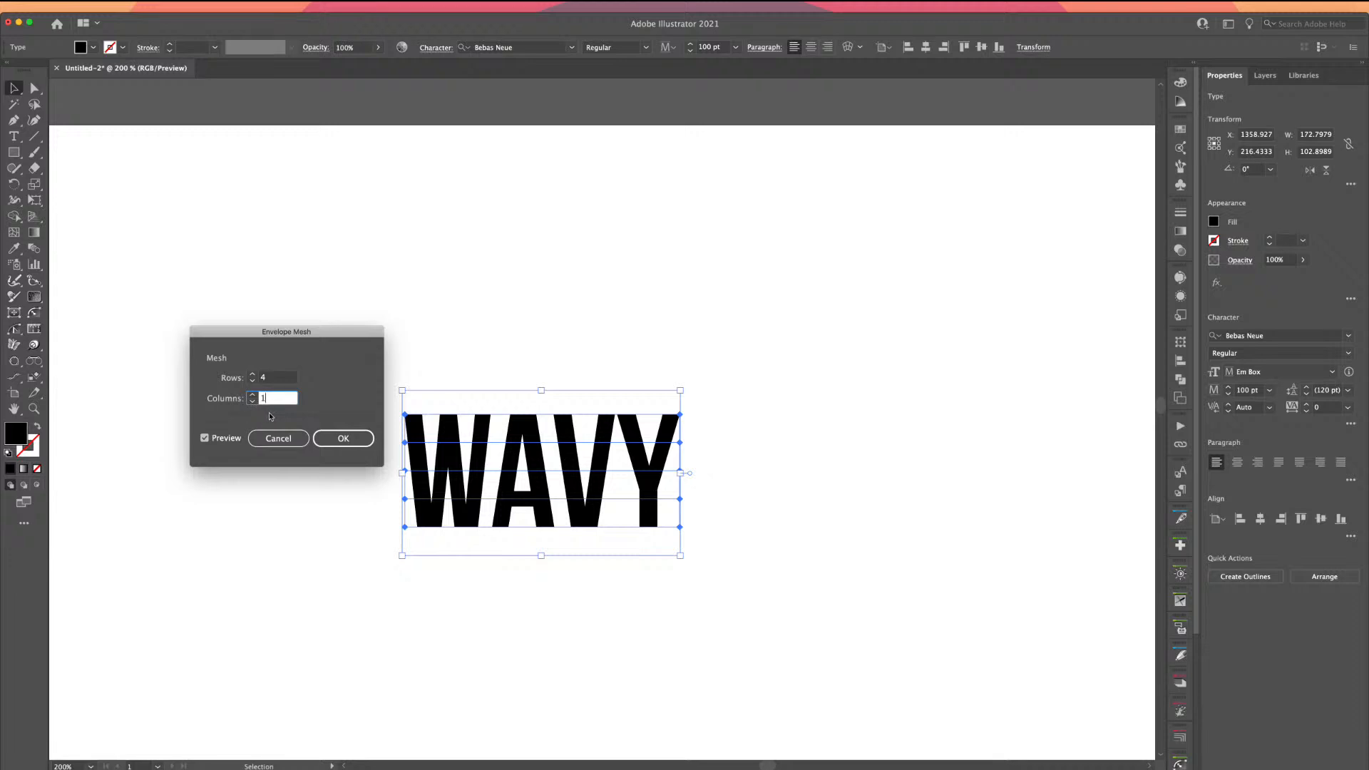
click(343, 438)
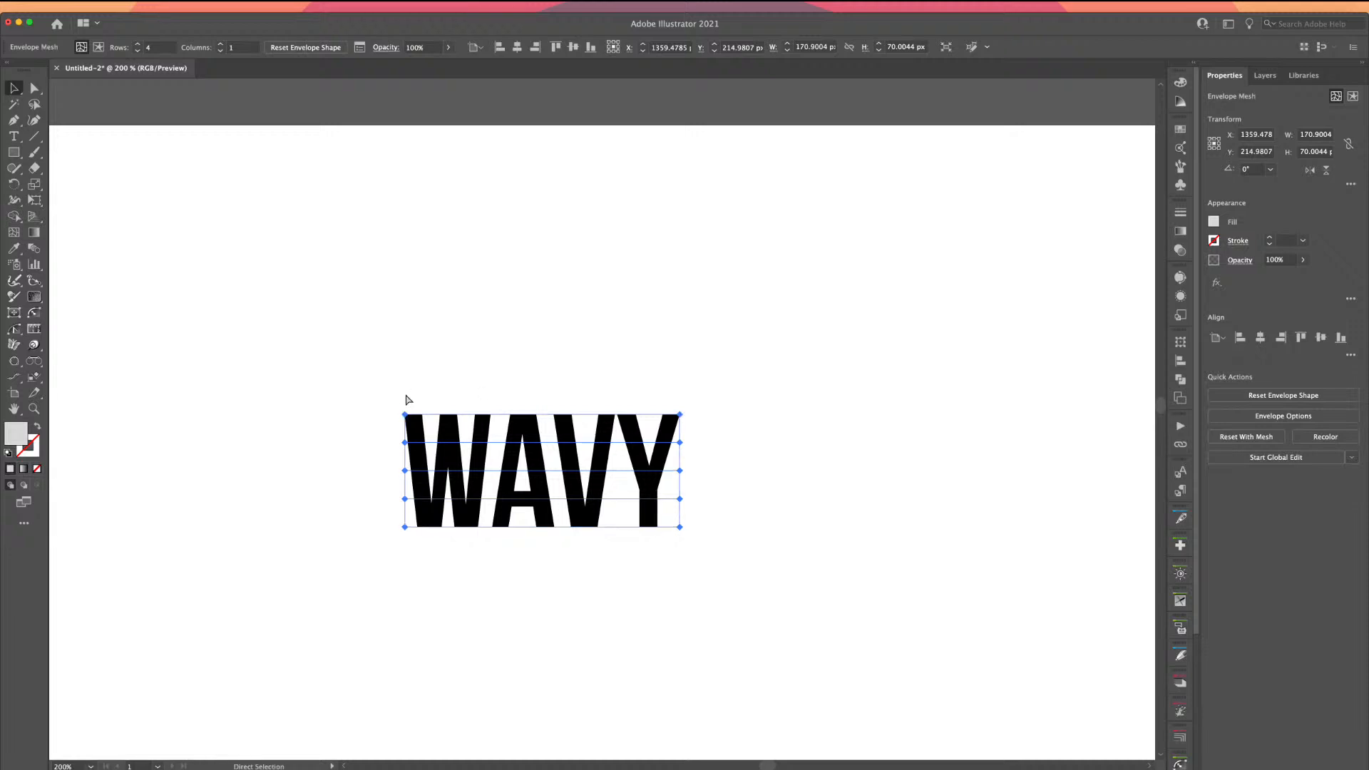
- Try to pull the right-hand point of WAVY's second mesh line about 14 px outward with Direct Selection, and undo it
key(super+equal)
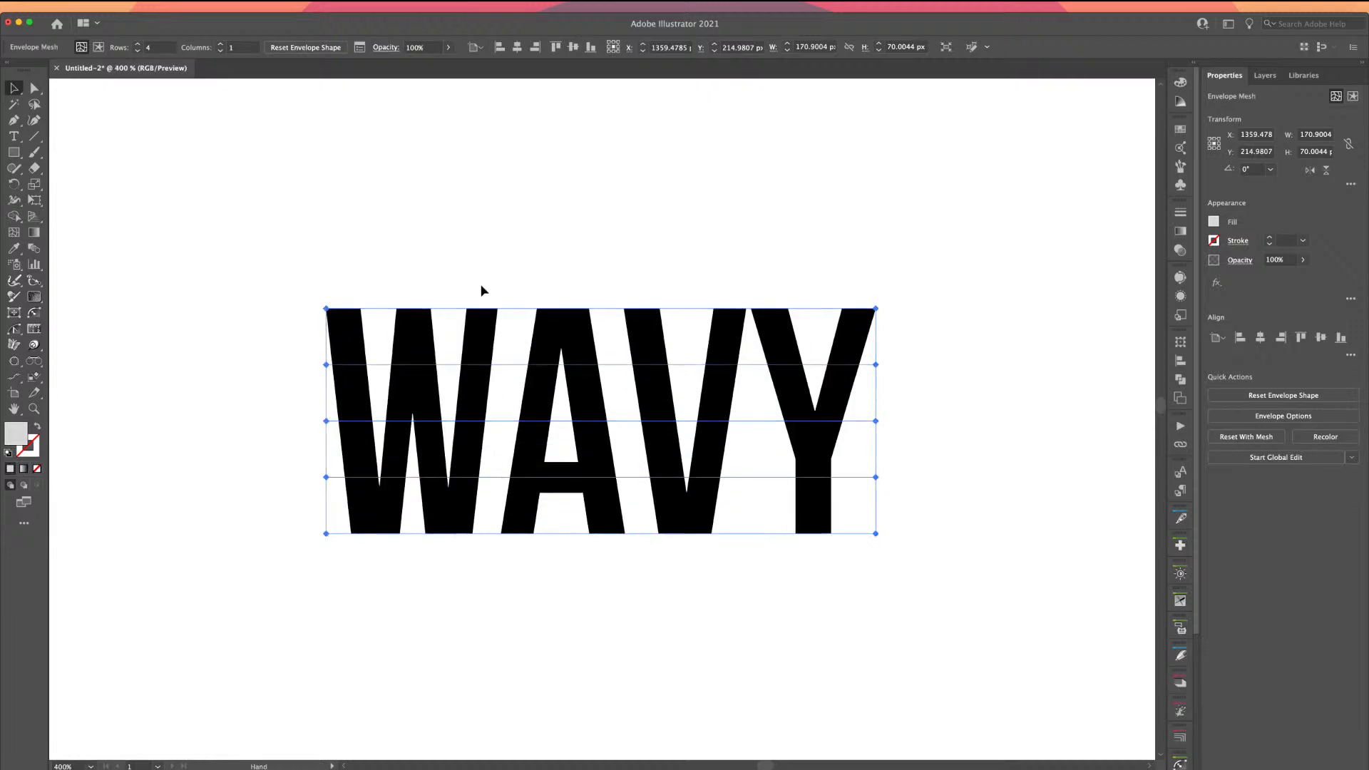
drag(479, 290, 293, 314)
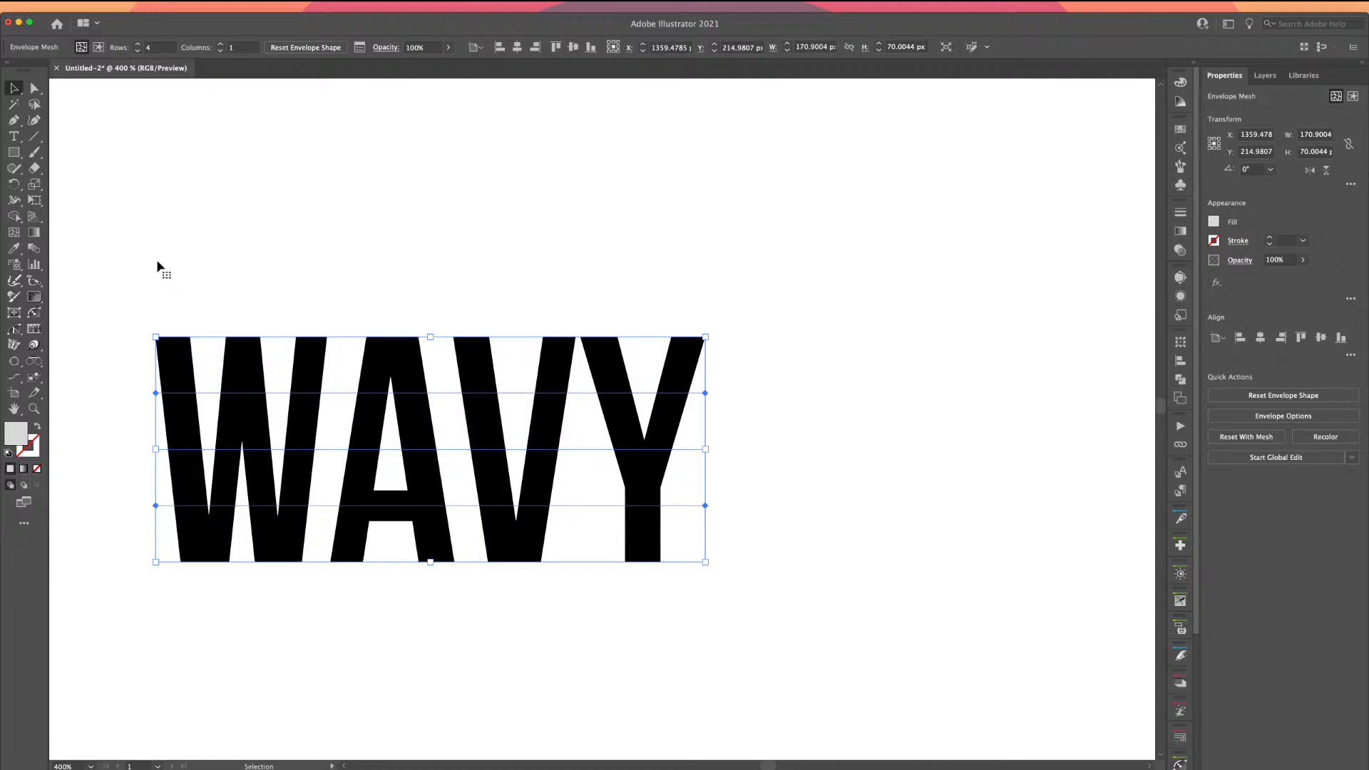
click(33, 90)
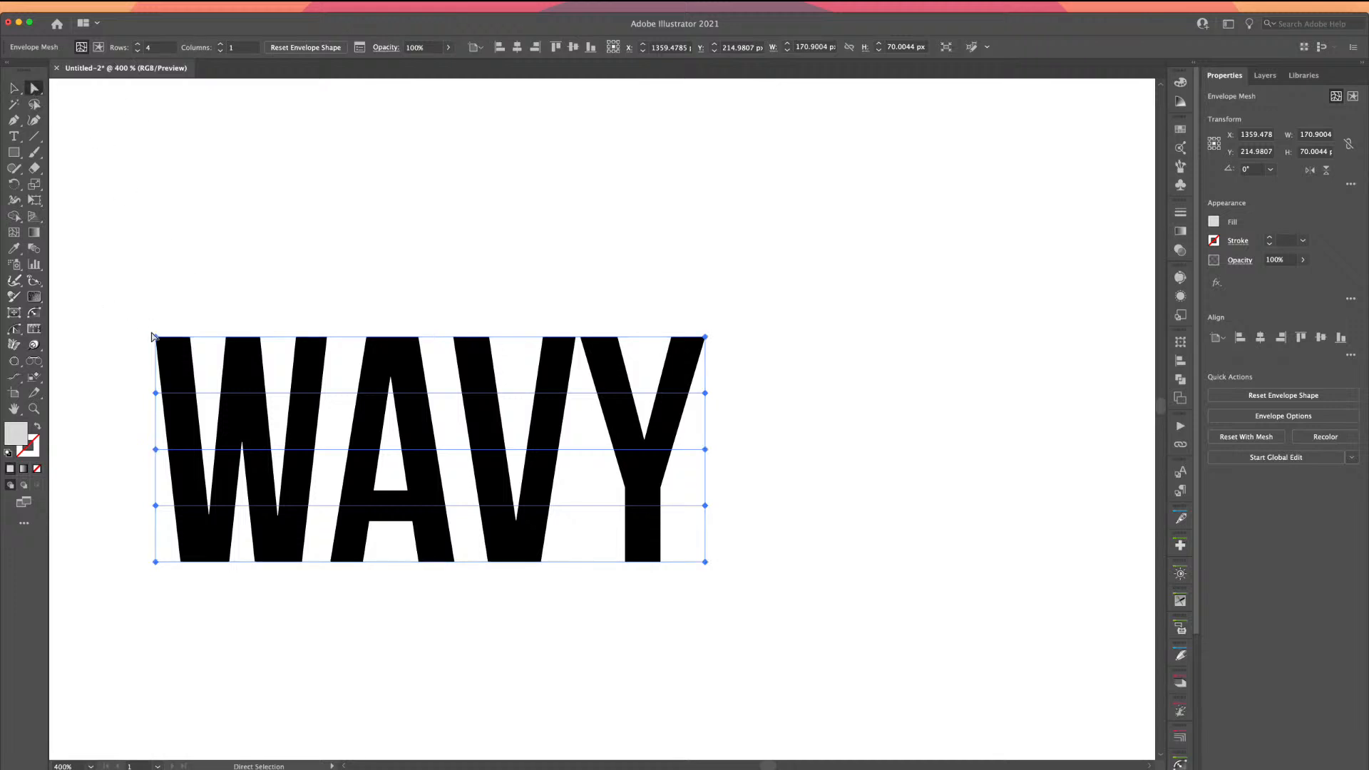
click(156, 392)
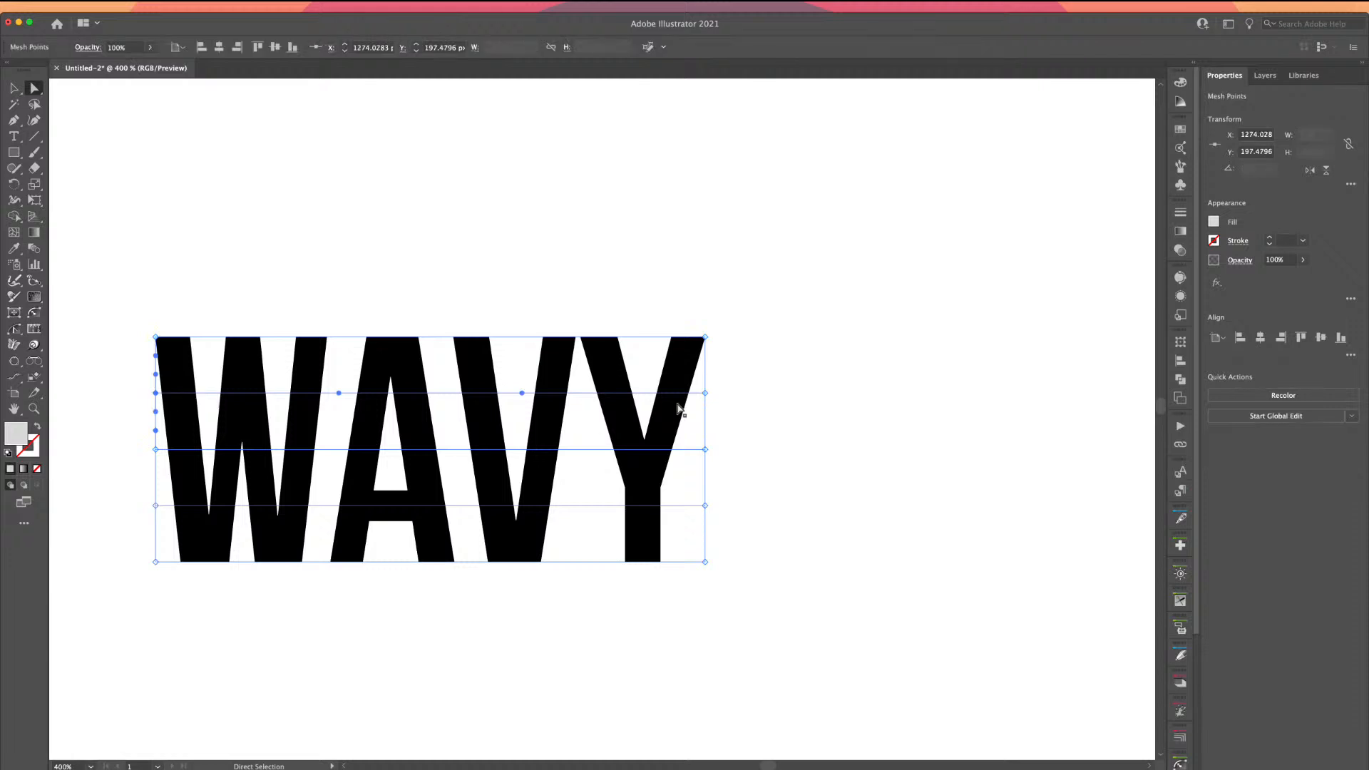
click(705, 393)
click(705, 393)
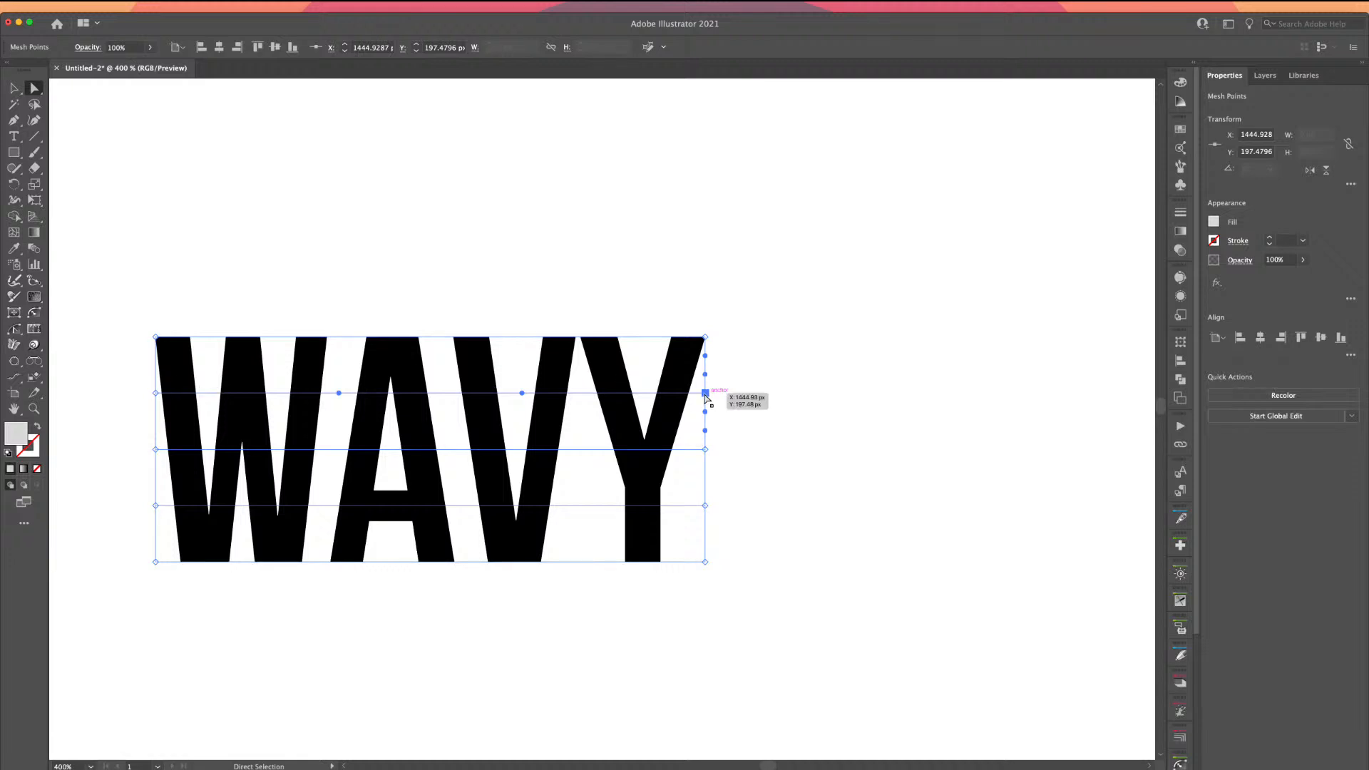
mouse_move(705, 393)
mouse_down()
mouse_move(759, 397)
mouse_move(752, 357)
mouse_move(735, 391)
mouse_move(773, 379)
mouse_move(724, 394)
mouse_move(749, 389)
mouse_up()
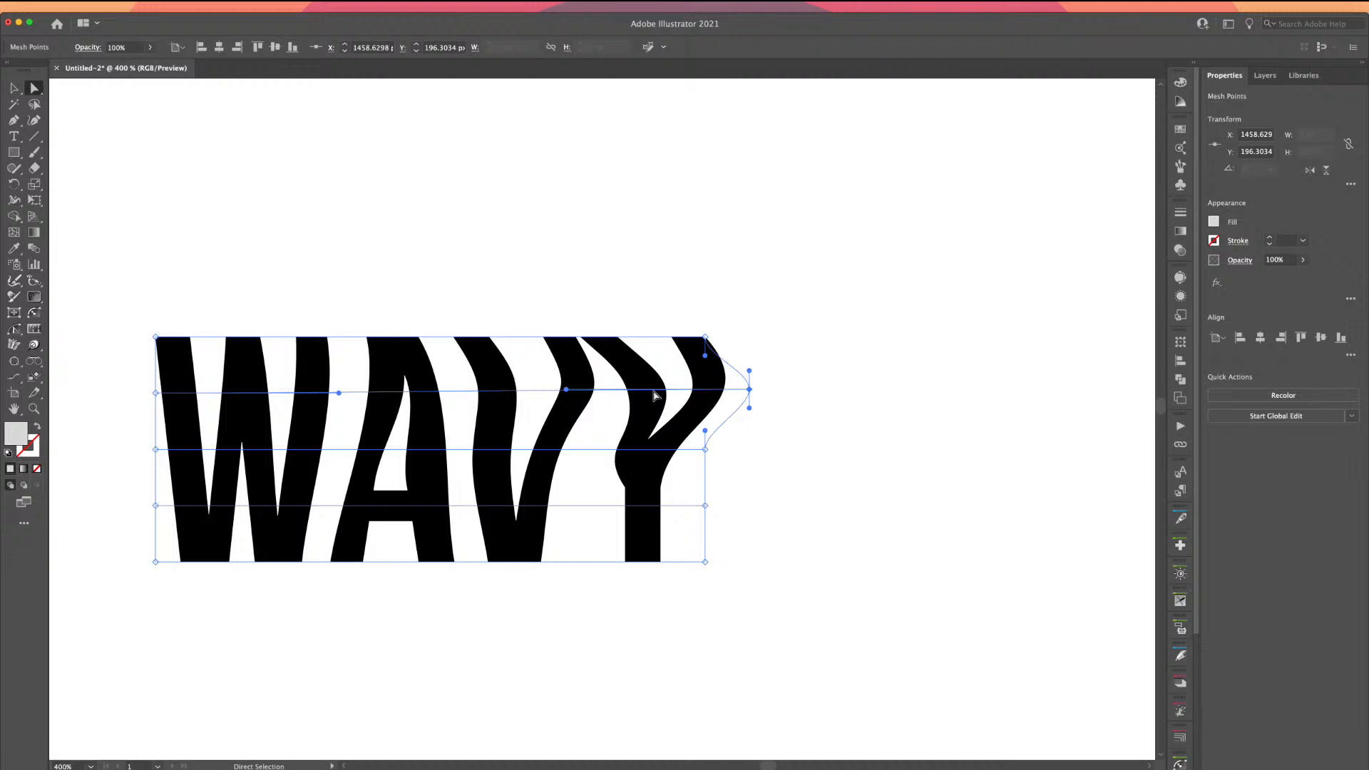
key(ctrl+z)
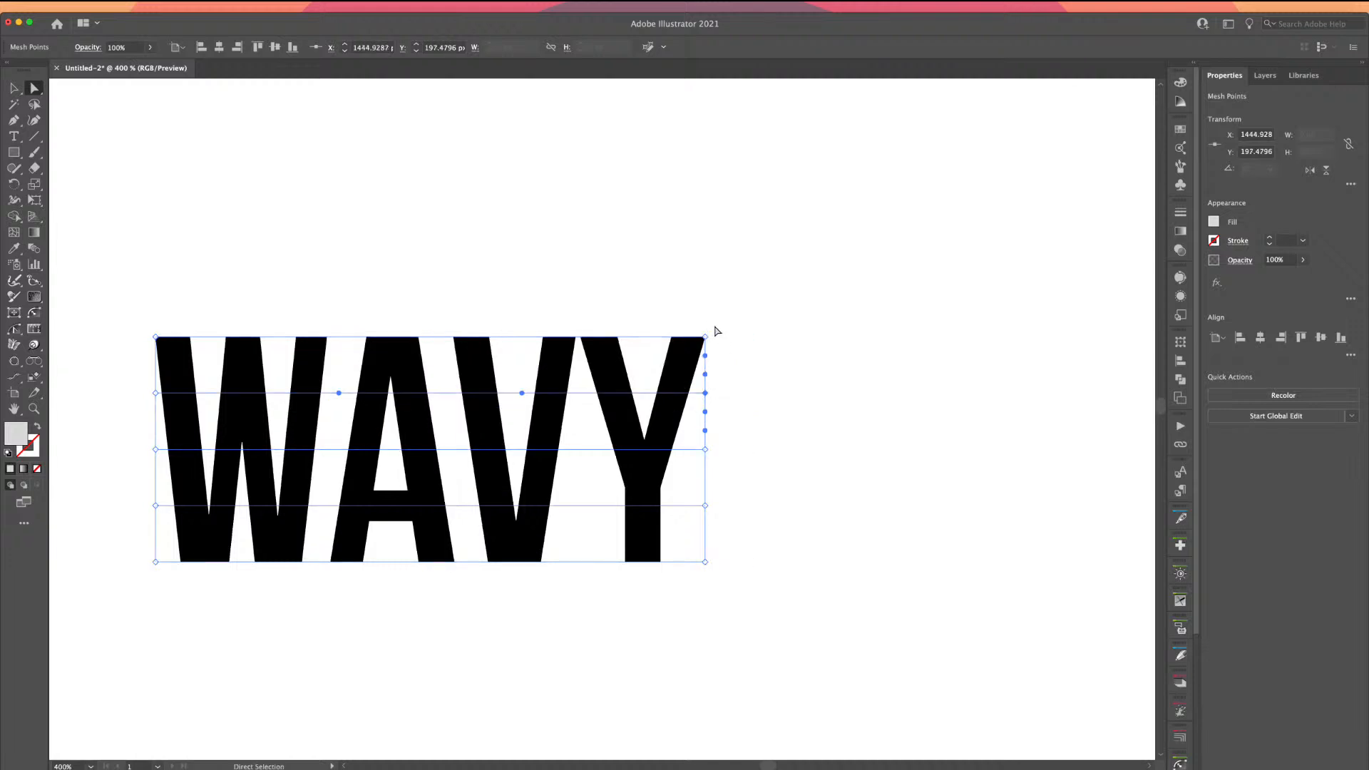
- Try moving WAVY's top-right mesh point, then all its right-edge points about 34 px down, undoing each move
mouse_move(705, 336)
mouse_down()
mouse_move(700, 265)
mouse_move(688, 302)
mouse_move(678, 257)
mouse_up()
key(ctrl+z)
mouse_move(747, 304)
mouse_down()
mouse_move(686, 594)
mouse_move(703, 580)
mouse_move(695, 674)
mouse_up()
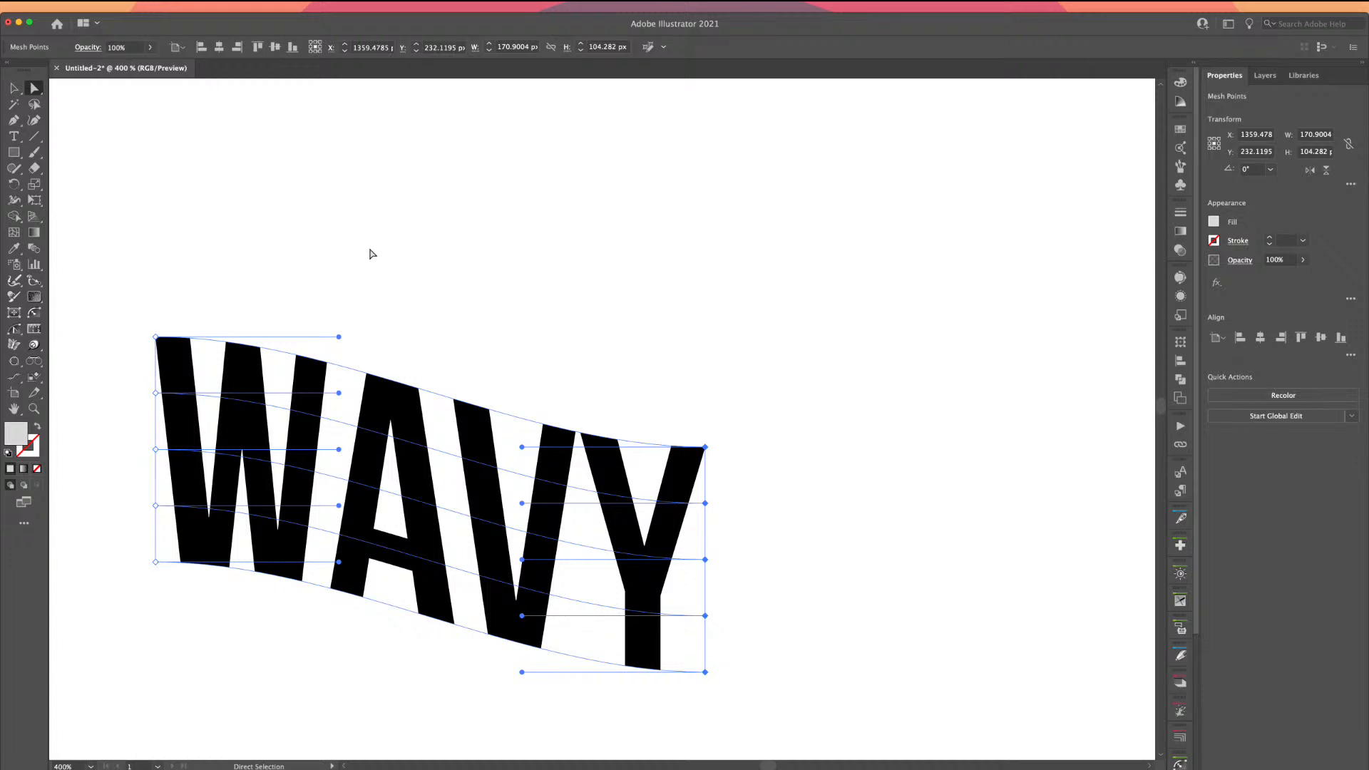
key(super)
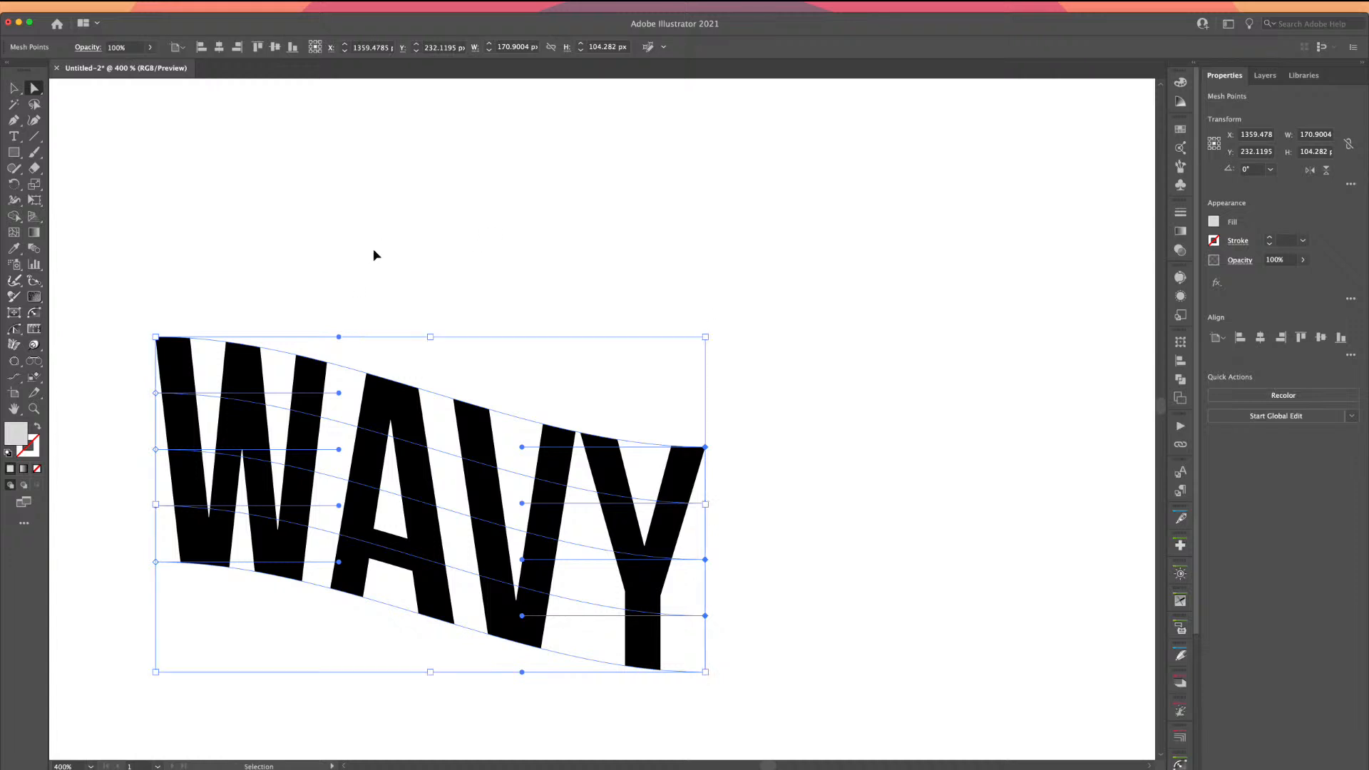
key(super+z)
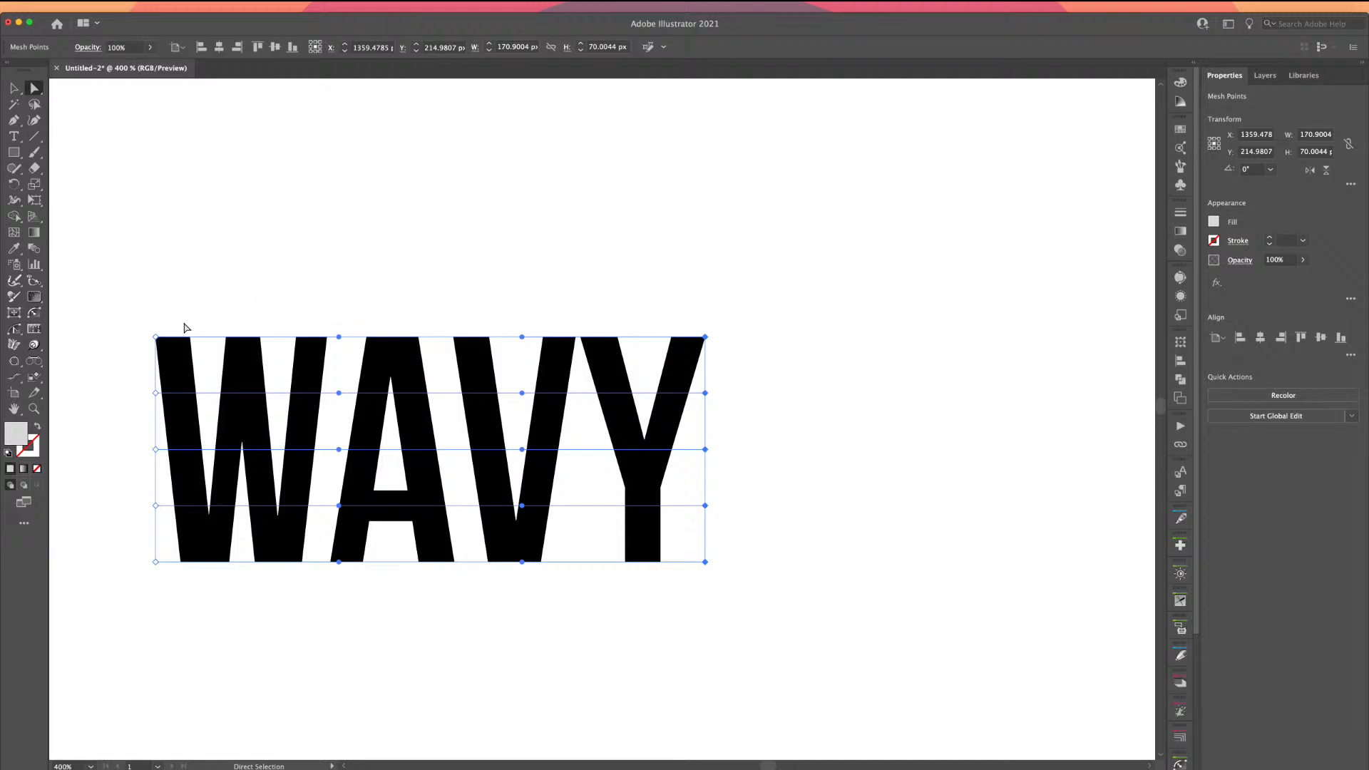
- Reselect the WAVY envelope as a whole and lower its Fidelity setting in the Envelope Options
click(14, 88)
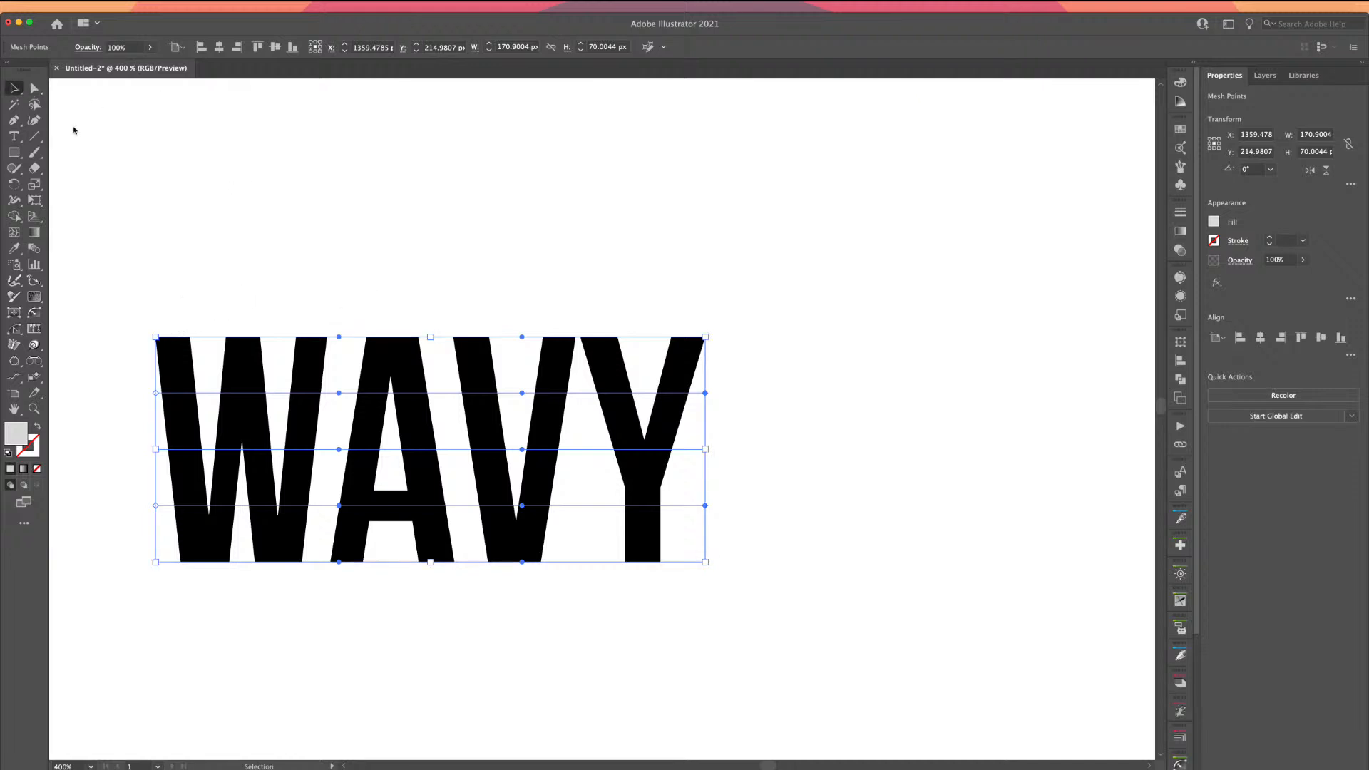
click(220, 330)
click(241, 345)
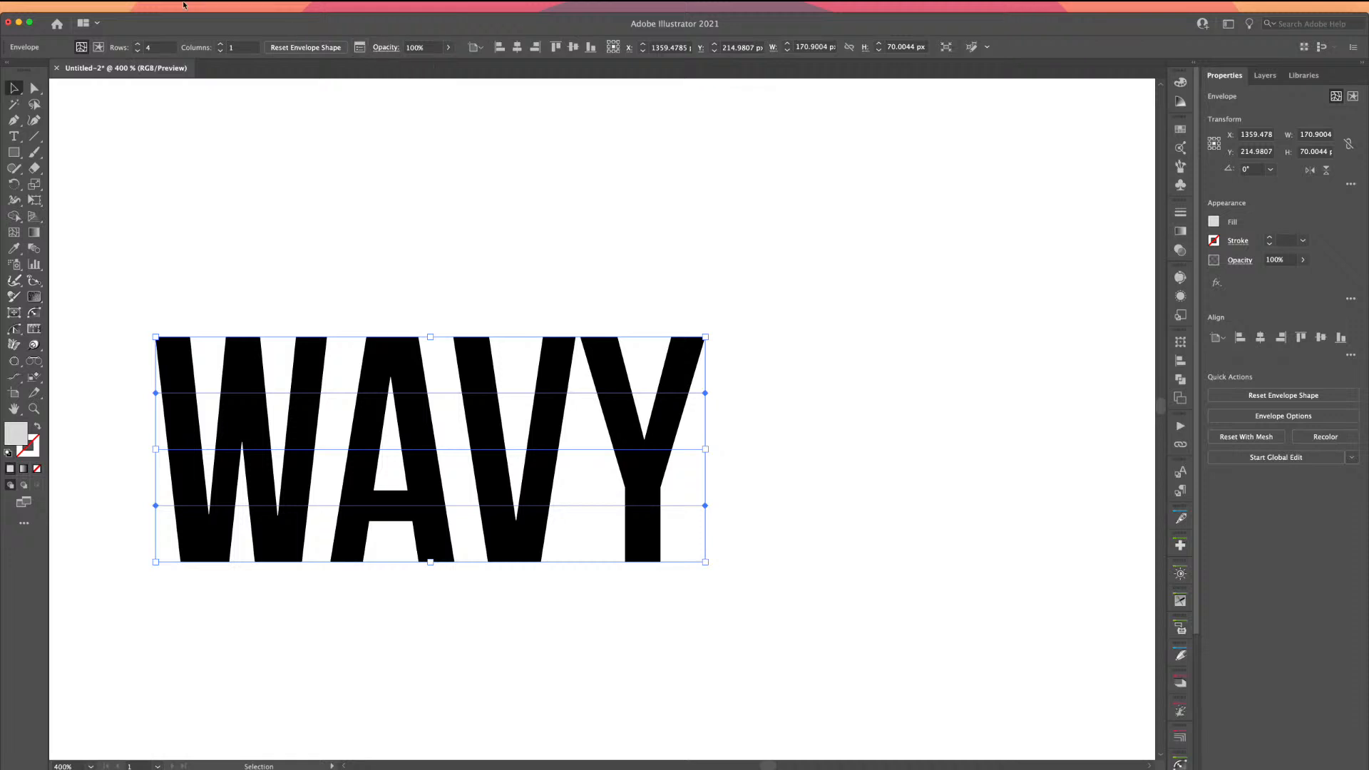
click(132, 6)
mouse_move(187, 322)
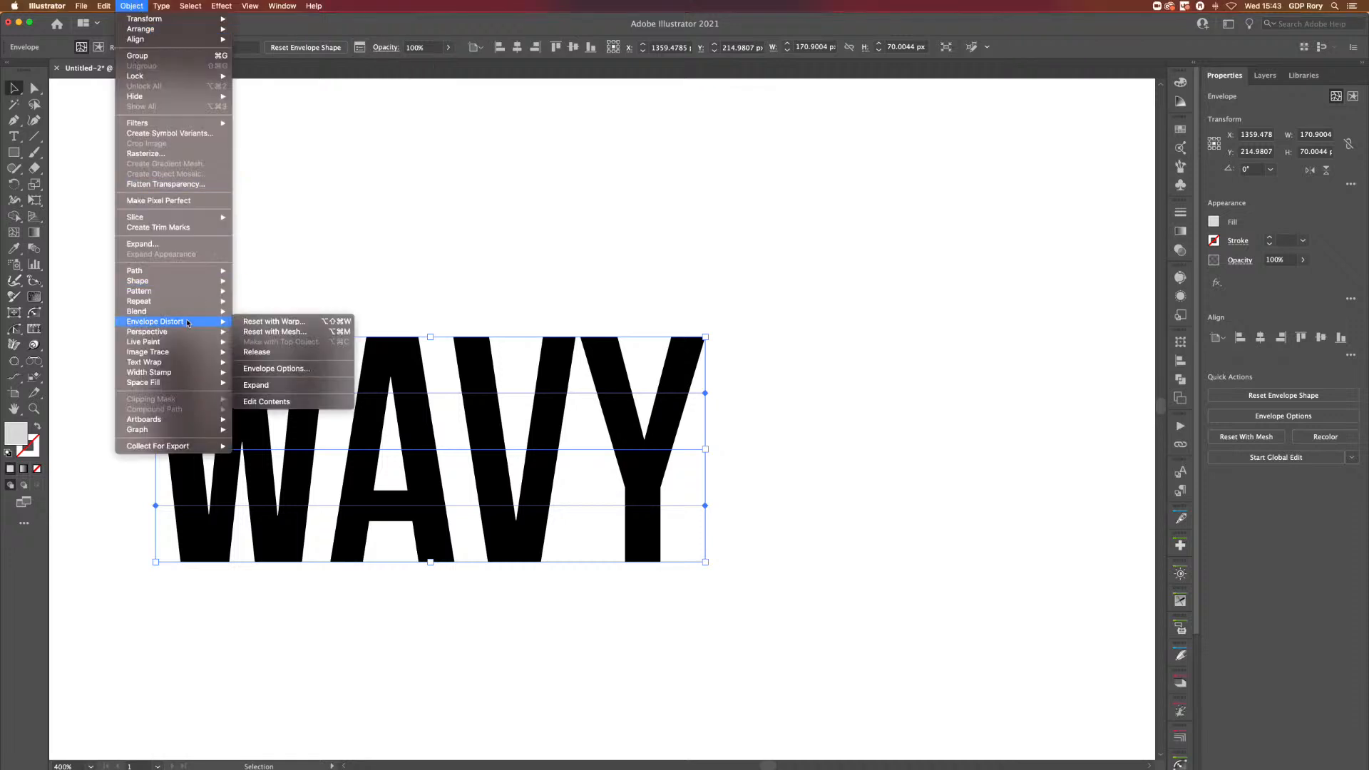
click(251, 368)
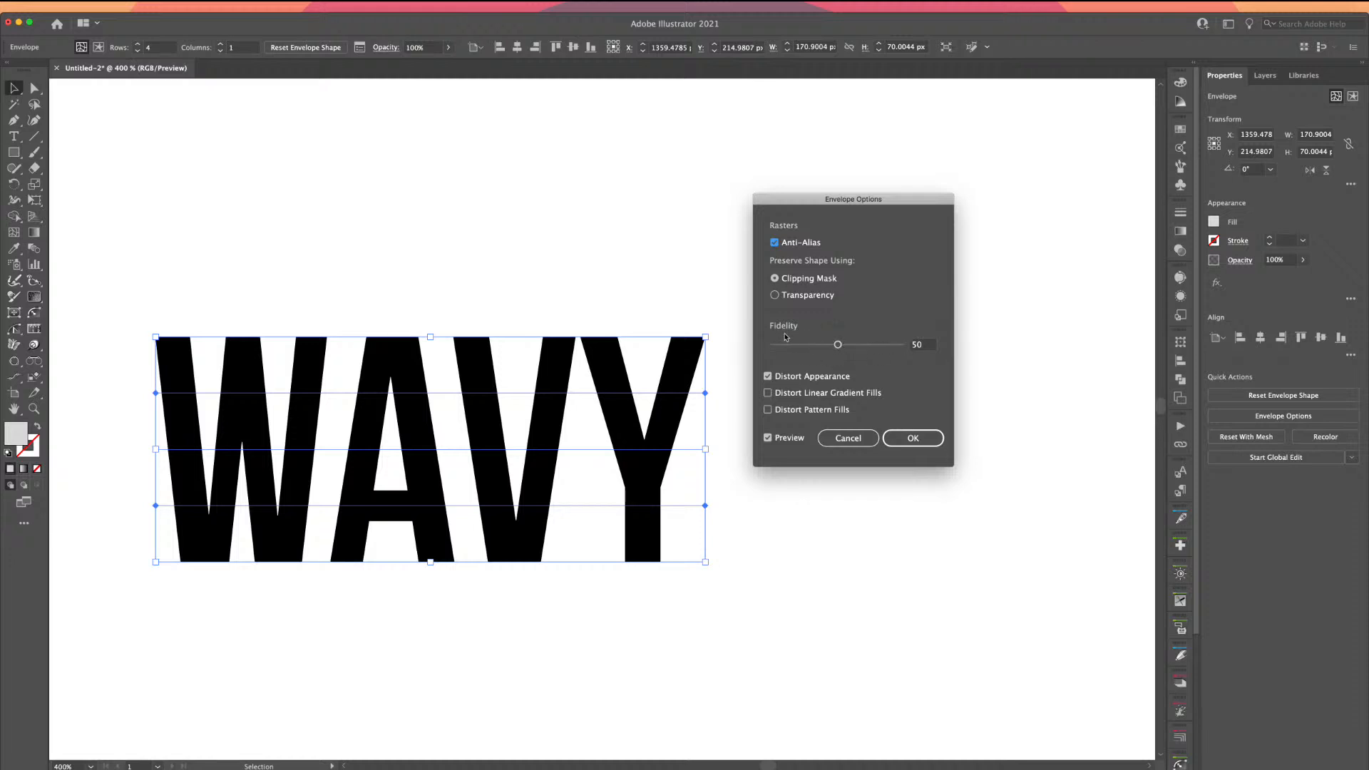
drag(838, 346, 764, 348)
click(912, 438)
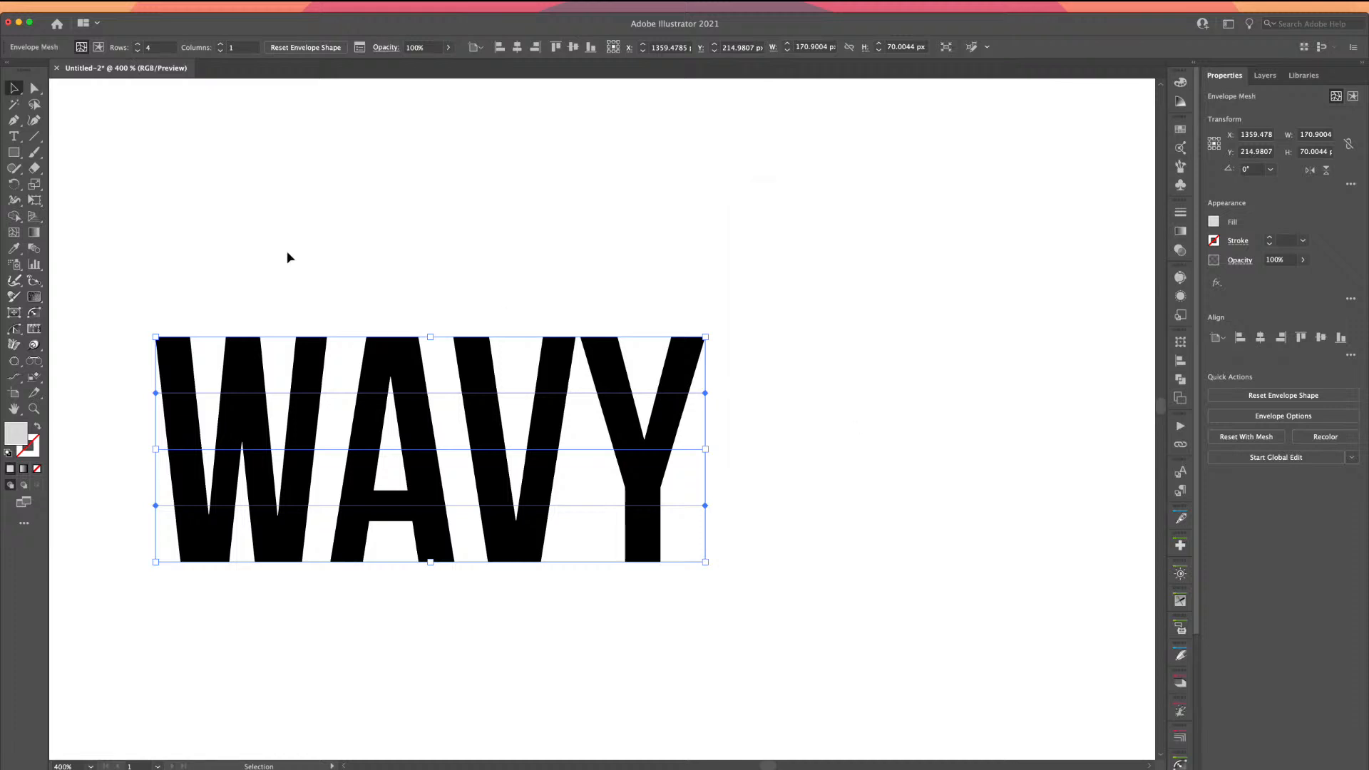
- Select the end points of WAVY's second and fourth mesh lines and shift them about 11 px to the right
key(a)
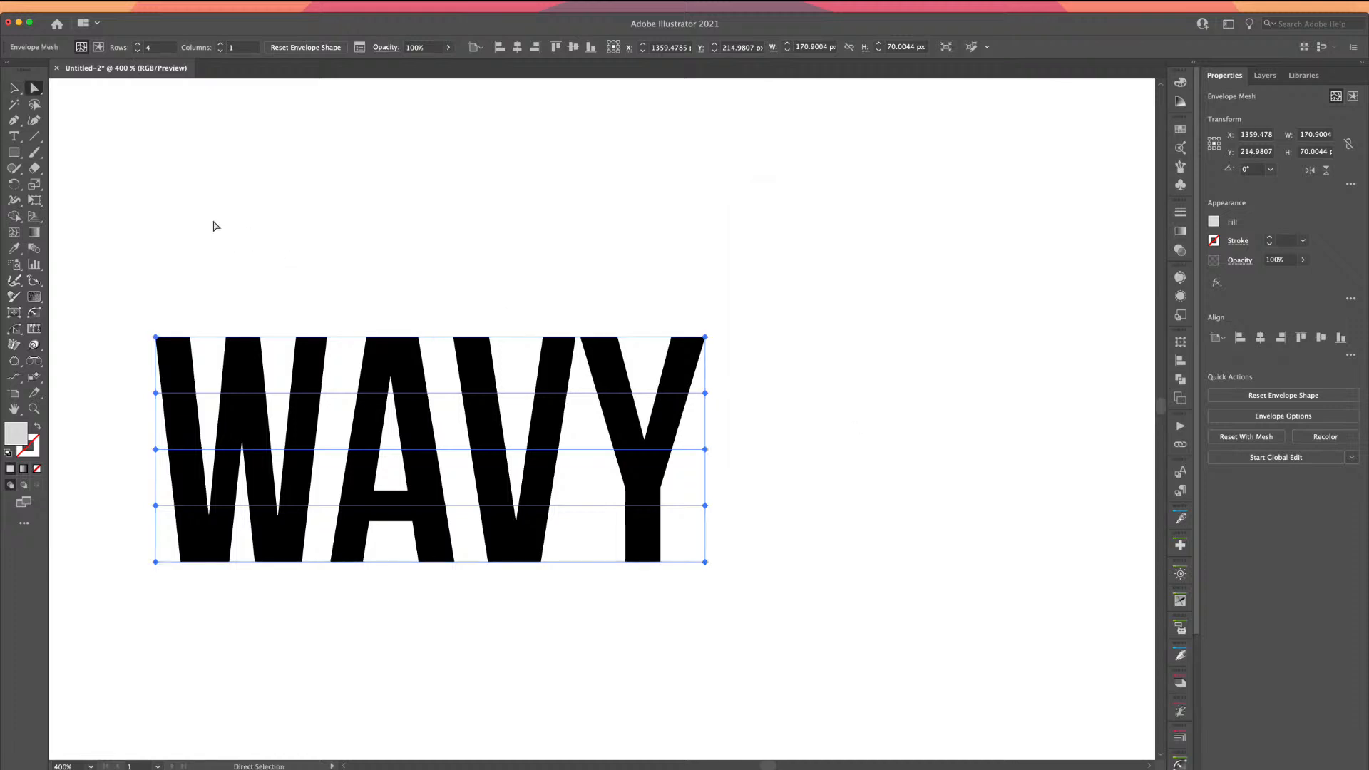
click(126, 380)
drag(125, 378, 732, 407)
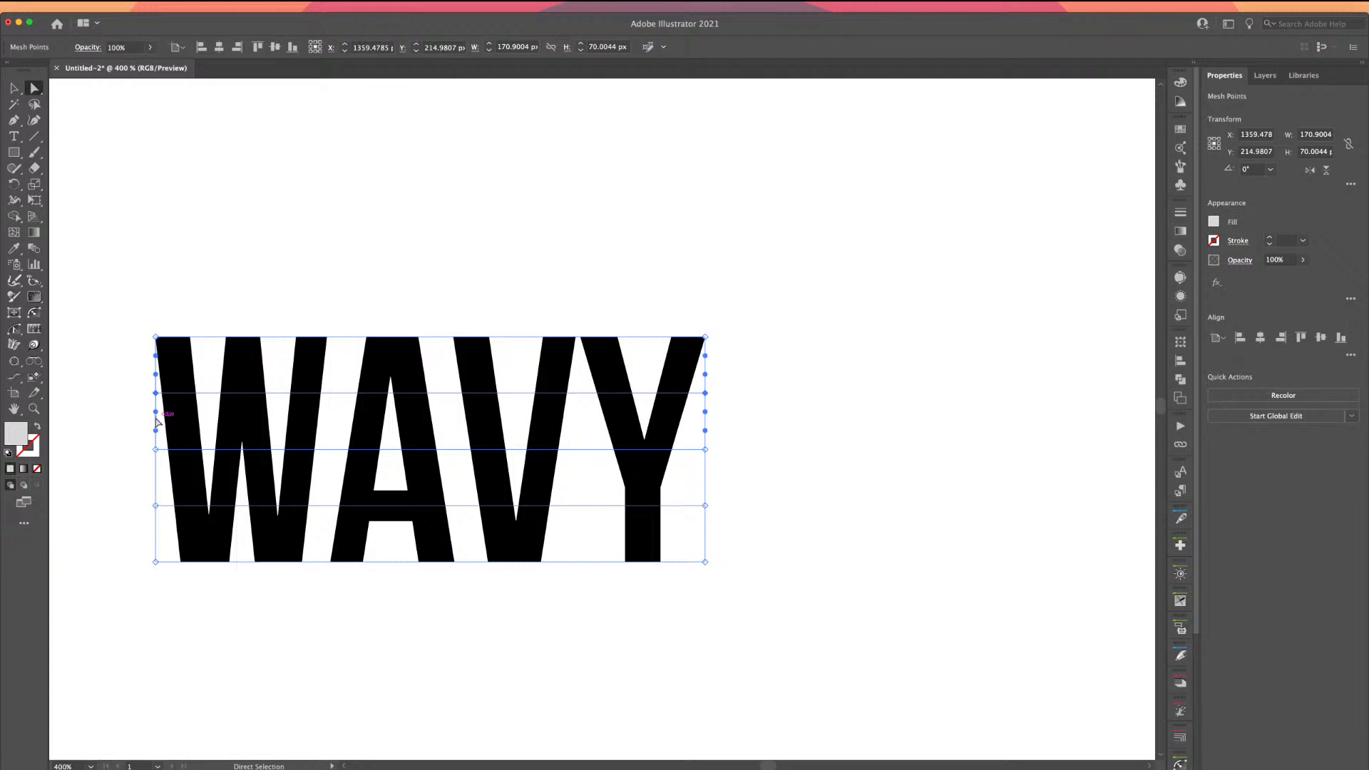
drag(135, 491, 730, 525)
key(Right)
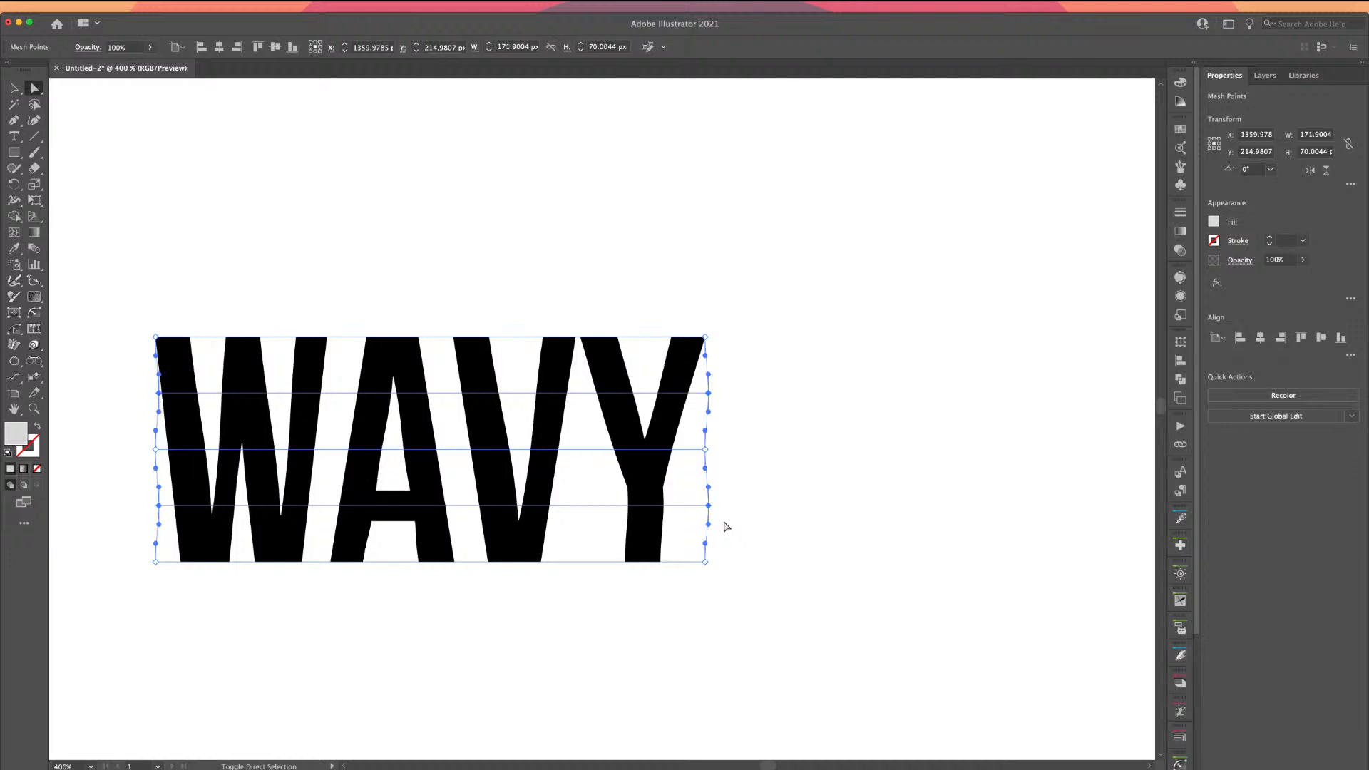
key(shift+Right)
key(cmd+z)
key(cmd+shift+z)
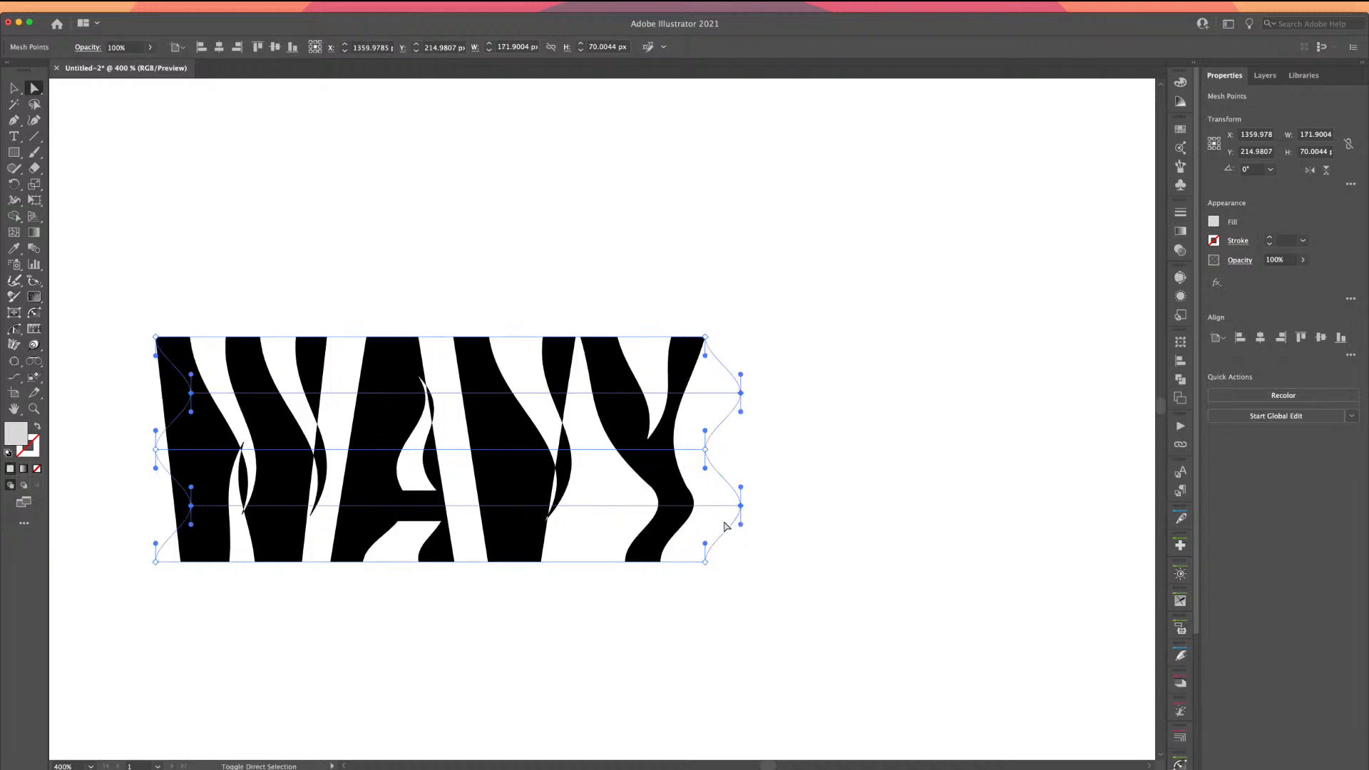
- Try a larger rightward shift of the selected mesh points, and settle on about 10 px from their original position
key(shift+Right)
key(super+z)
key(super+z)
key(super+shift+z)
key(super+shift+z)
key(super+z)
key(Left)
key(Left)
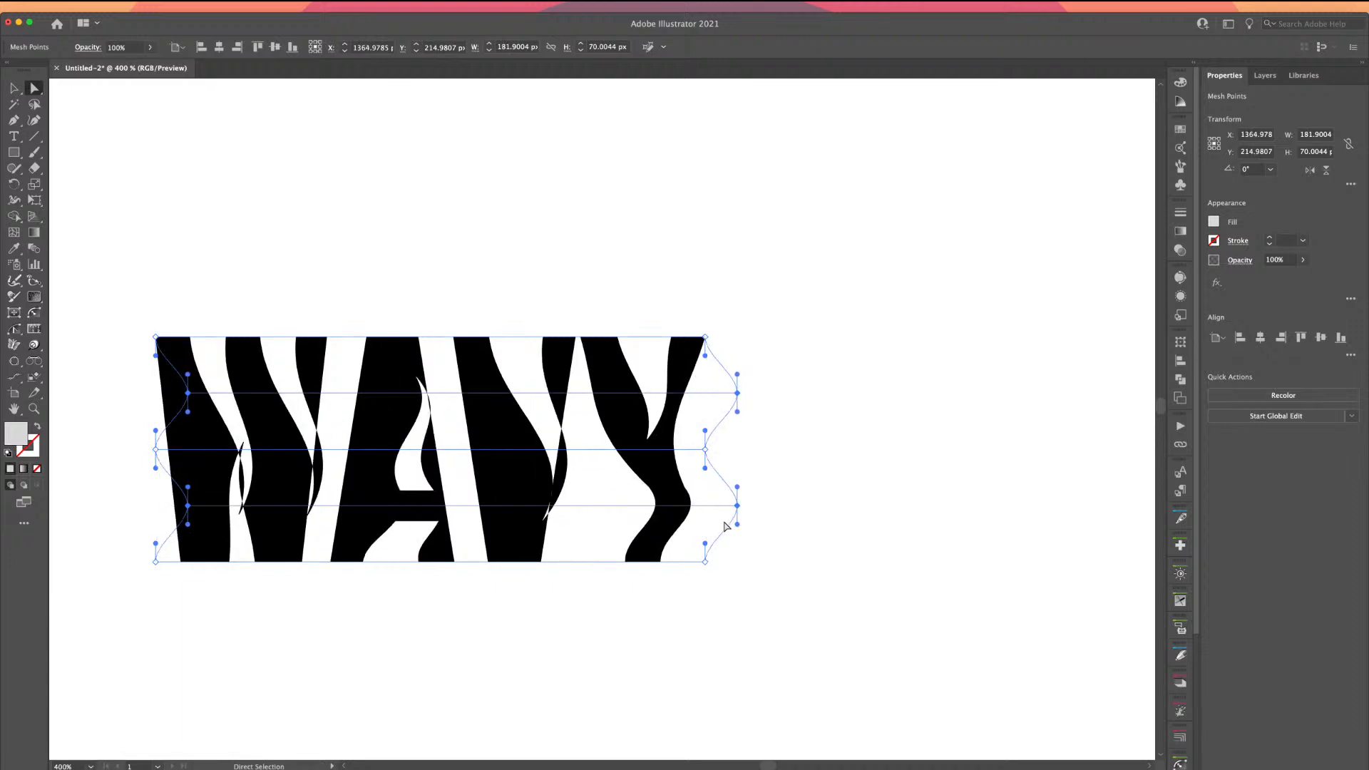
- Try a smaller rightward wave shift by nudging WAVY's selected mesh points back left by about 5 px in total
key(Left)
key(Right)
key(Left)
key(Left)
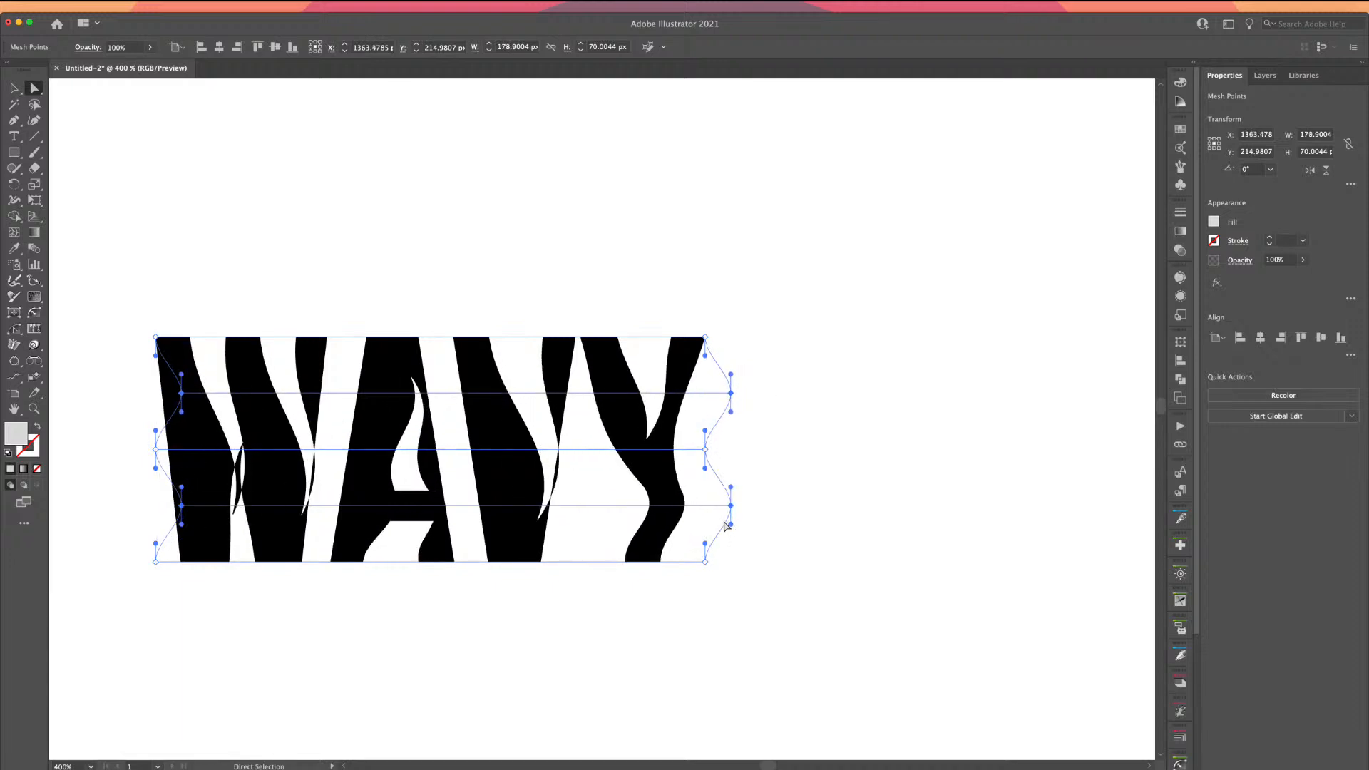
key(Left)
key(Right)
key(Left)
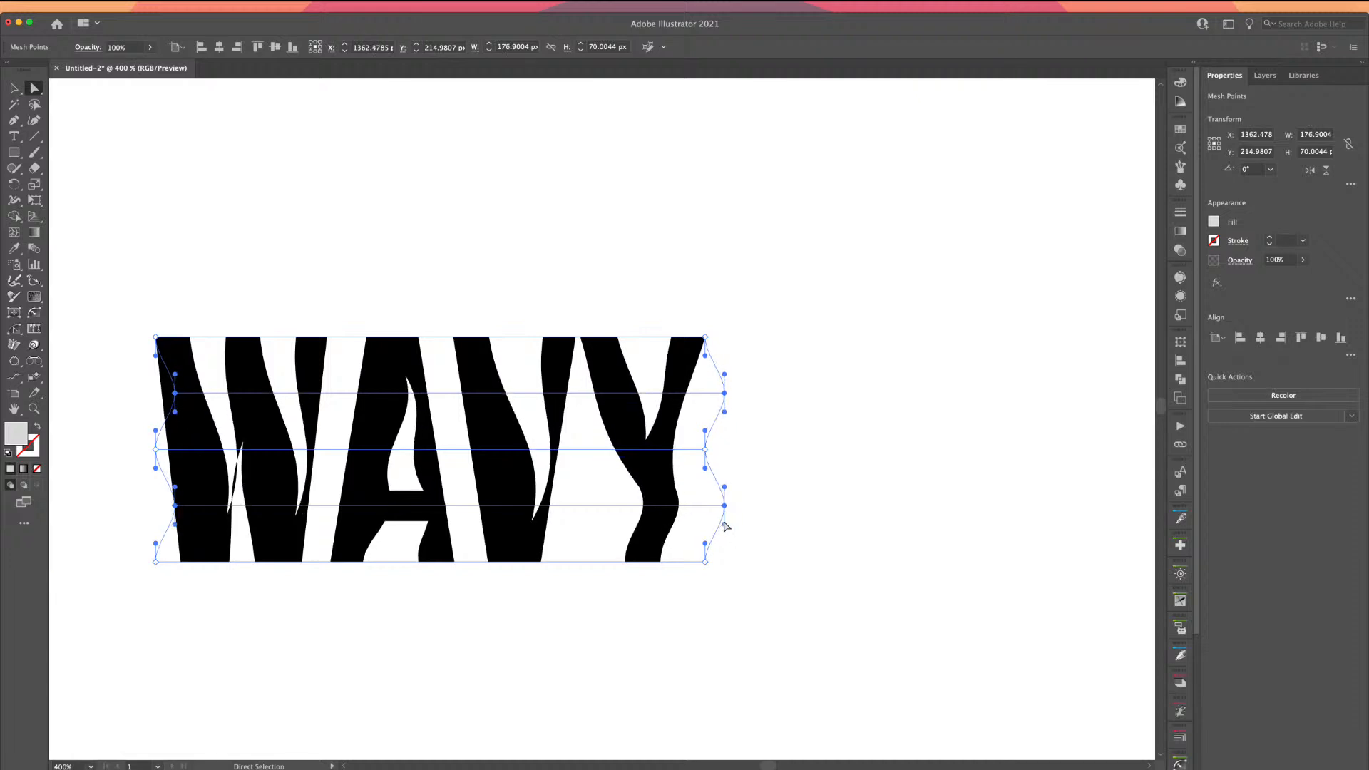
- Undo the recent leftward nudges of WAVY's selected mesh points
key(super+z)
key(super+z)
key(super+z)
key(super+z)
key(super+z)
key(super+z)
key(super+z)
key(super+z)
key(super+z)
key(super+z)
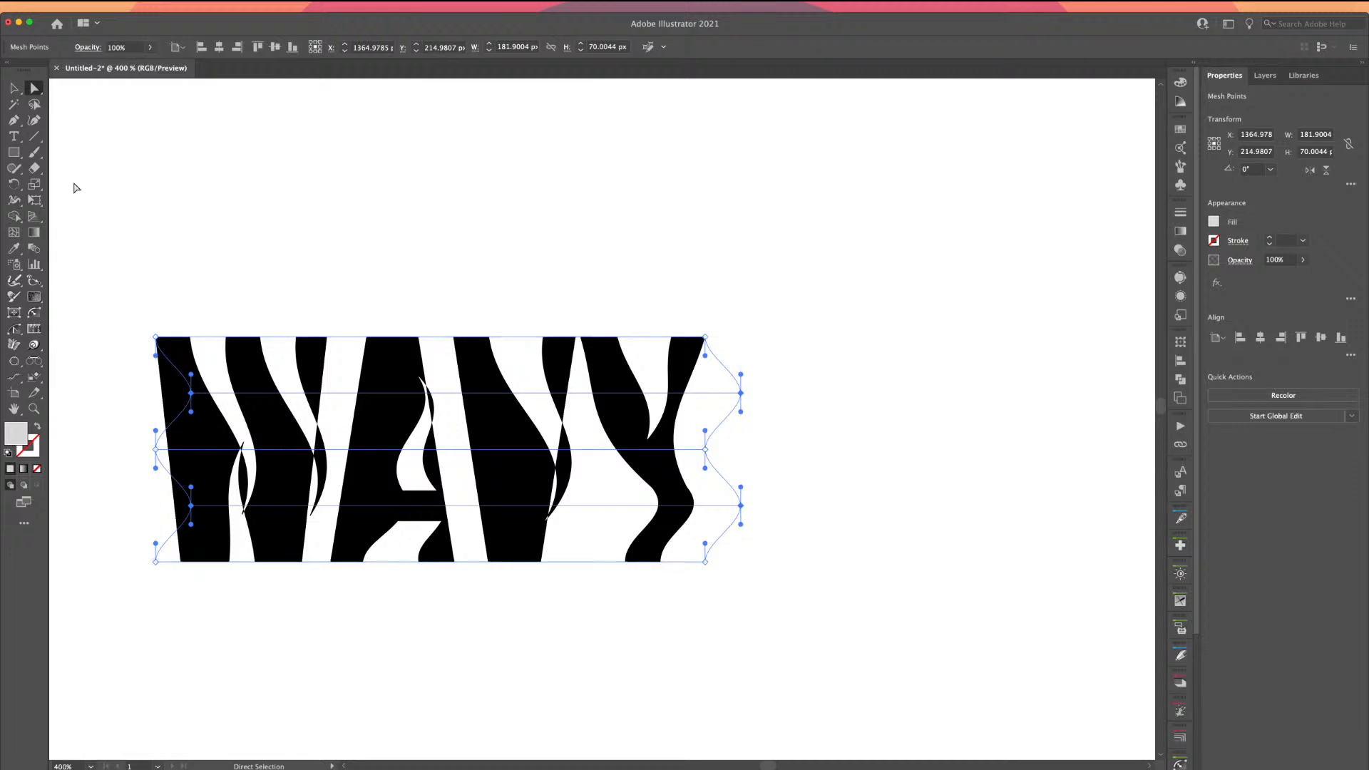
- Duplicate the whole distorted WAVY envelope and place the copy directly below the original
click(14, 88)
click(191, 236)
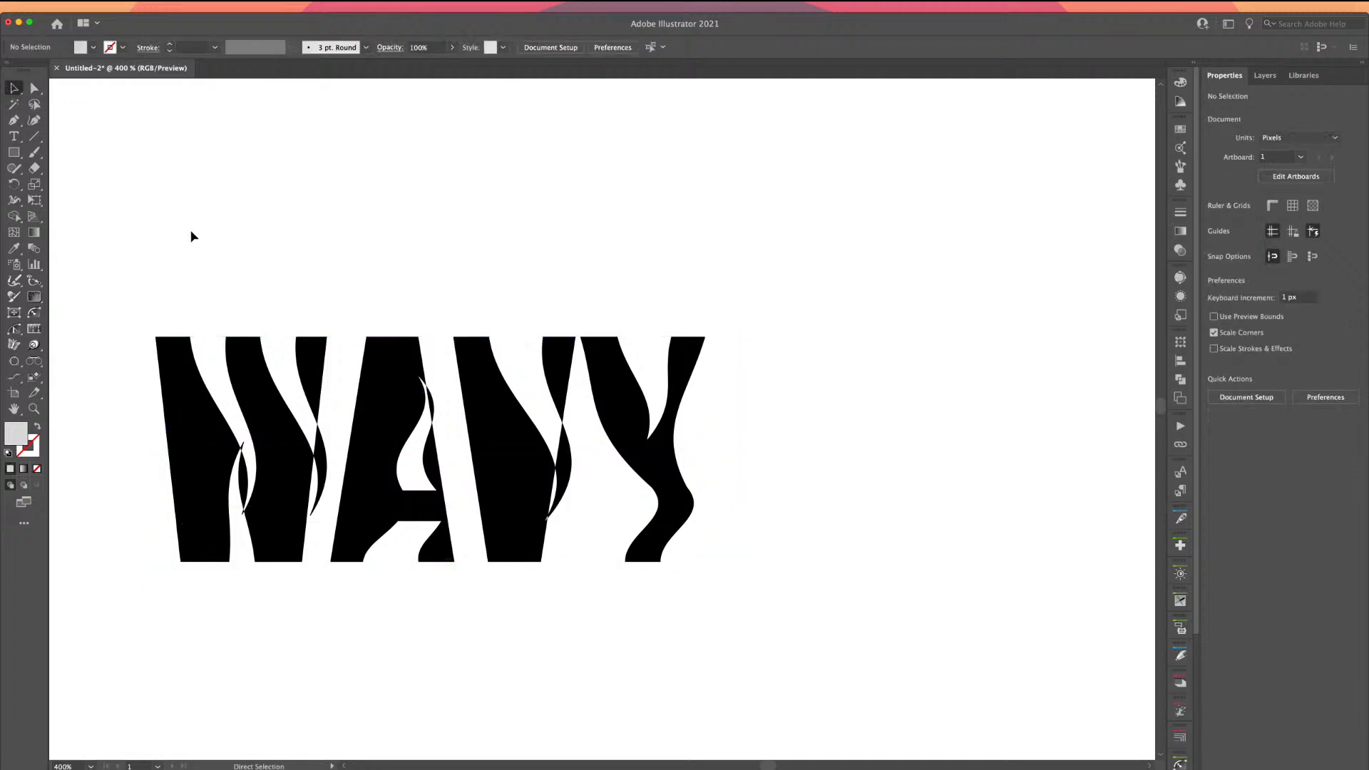
key(super+minus)
mouse_move(432, 431)
mouse_down()
mouse_move(436, 280)
mouse_move(445, 450)
mouse_up()
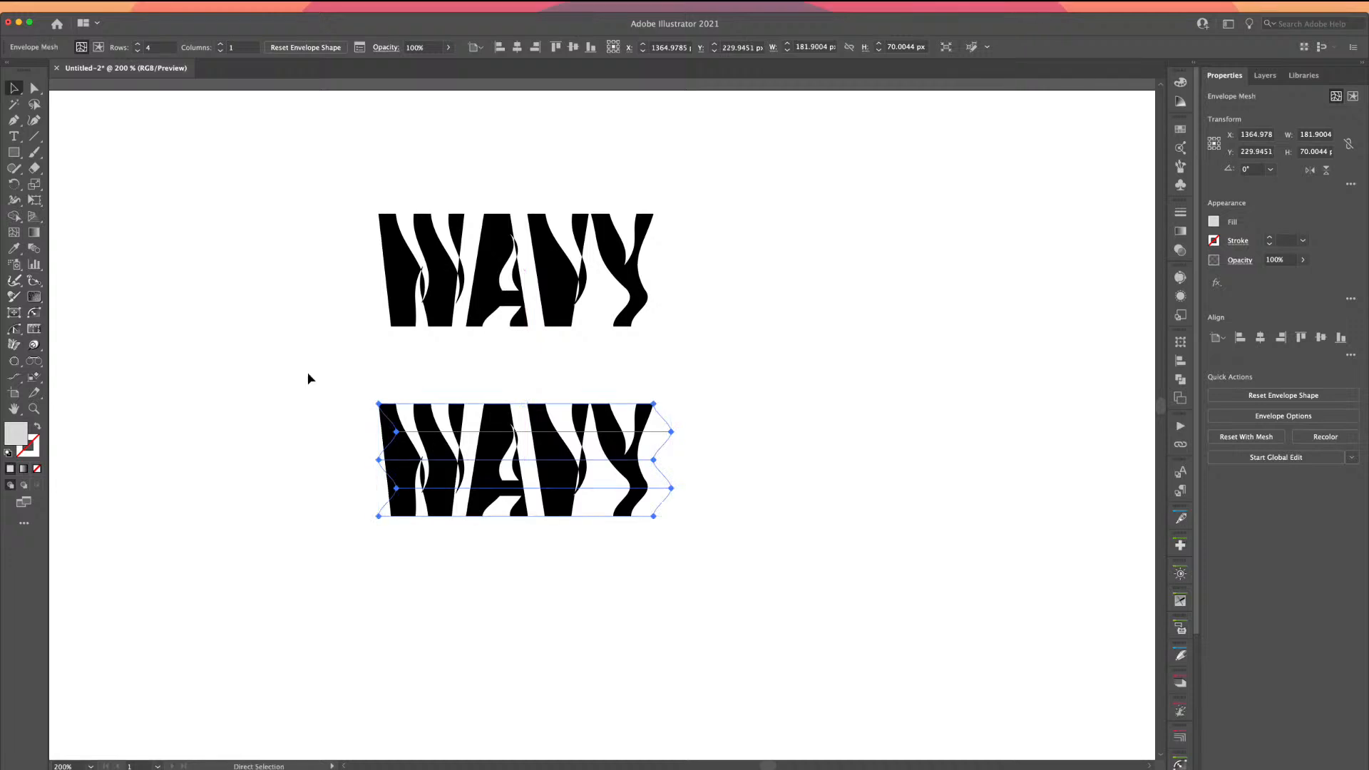
- Release the lower WAVY copy from its envelope and delete the leftover grey mesh shape covering the text
key(super+plus)
key(super+plus)
drag(244, 287, 193, 354)
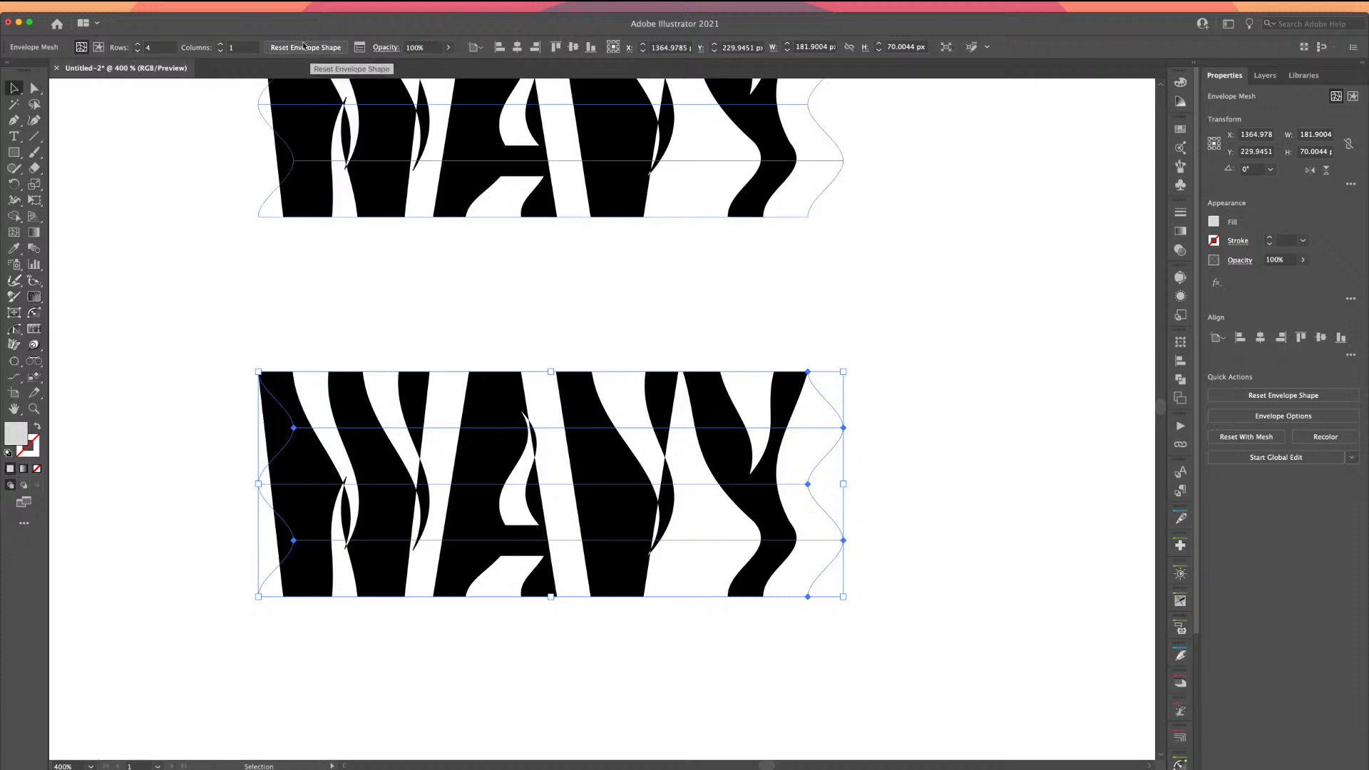
click(131, 6)
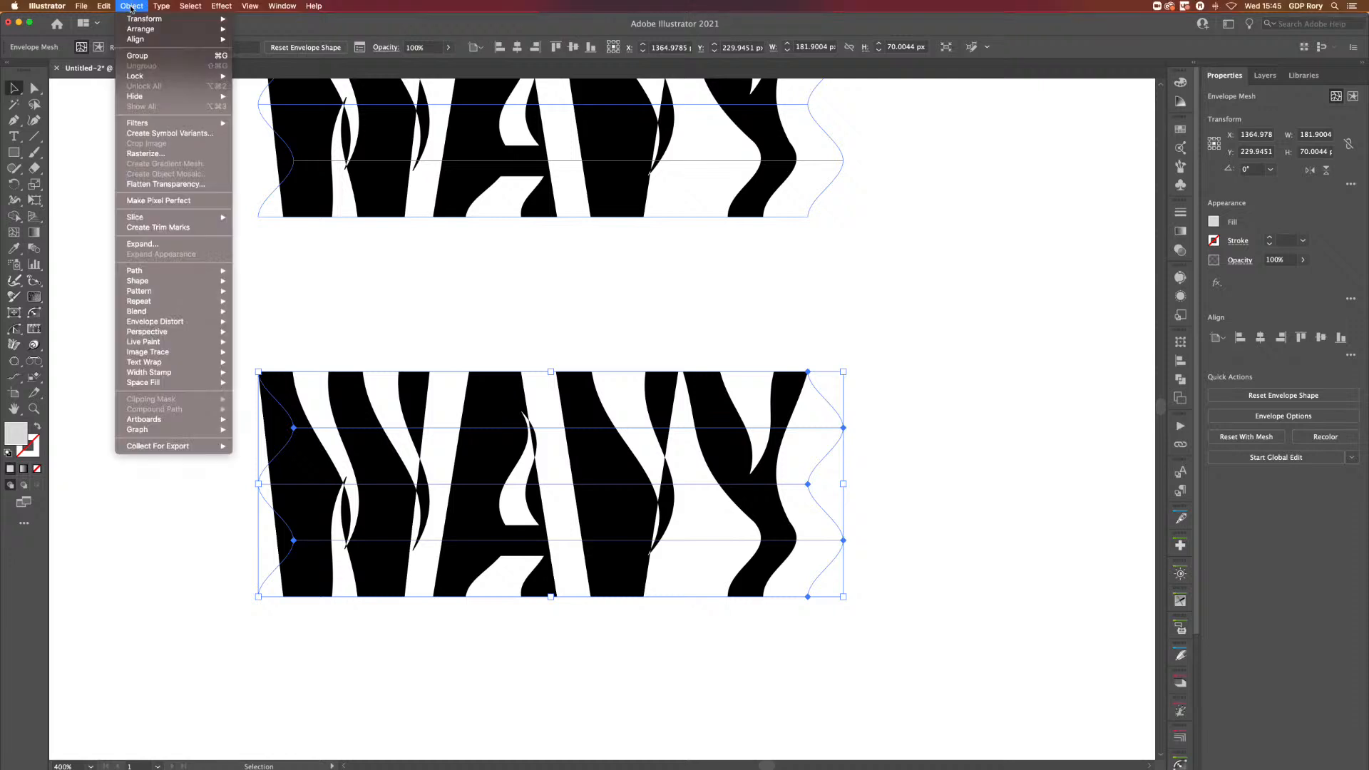
mouse_move(207, 321)
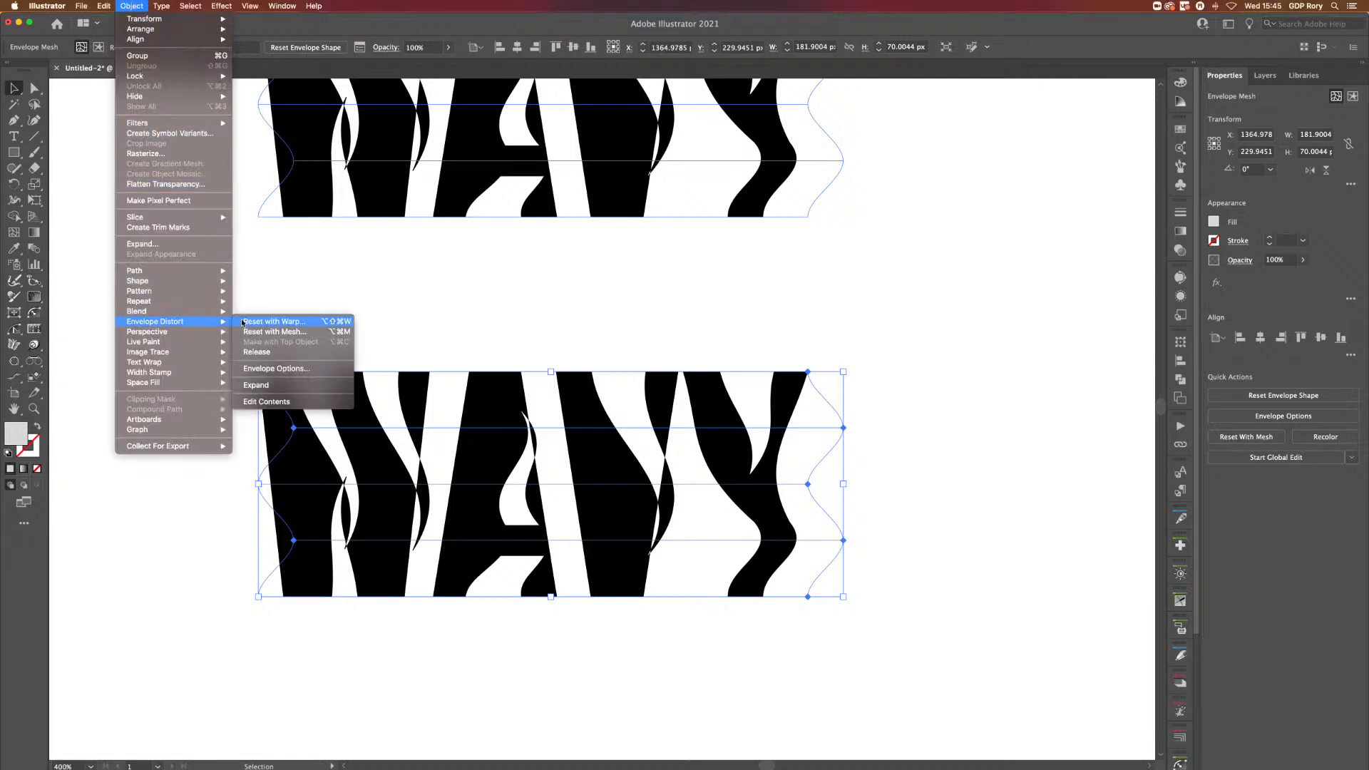
click(261, 351)
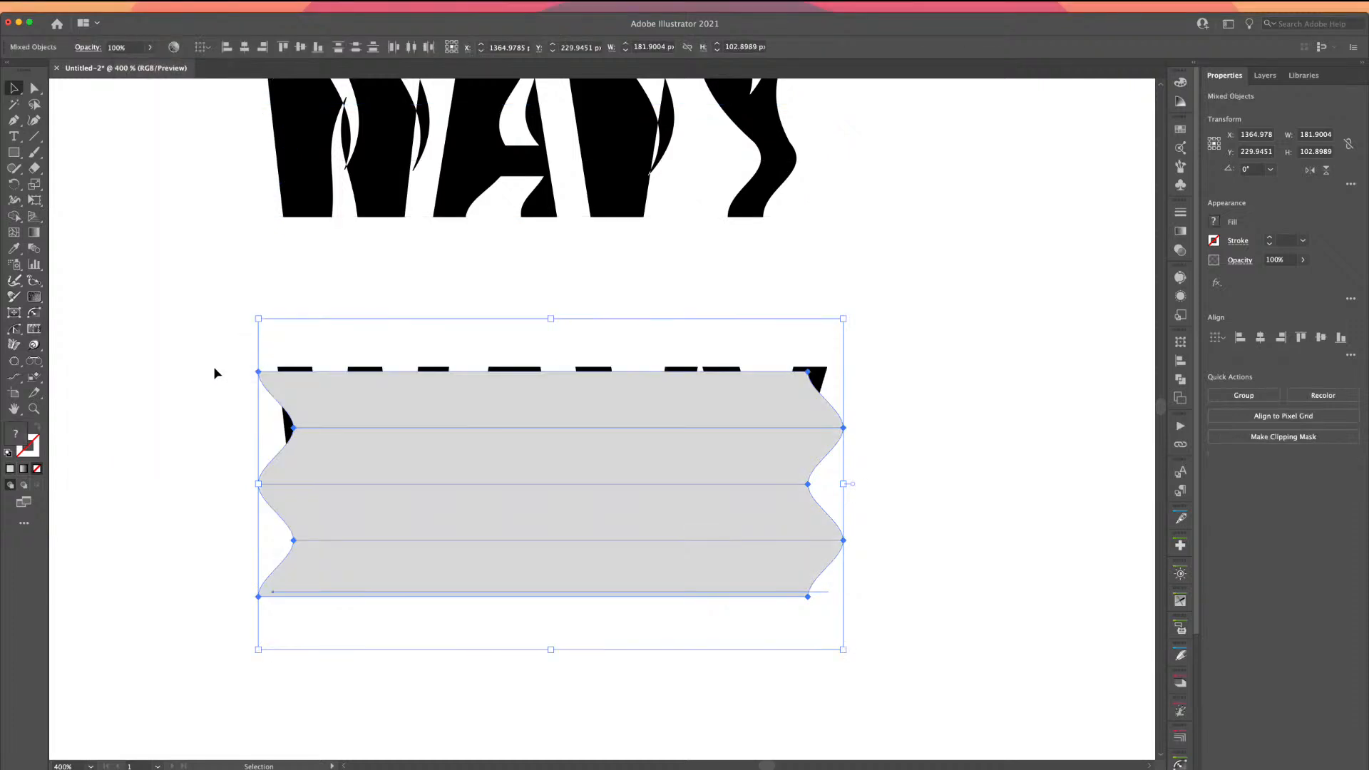
click(285, 381)
drag(320, 393, 288, 398)
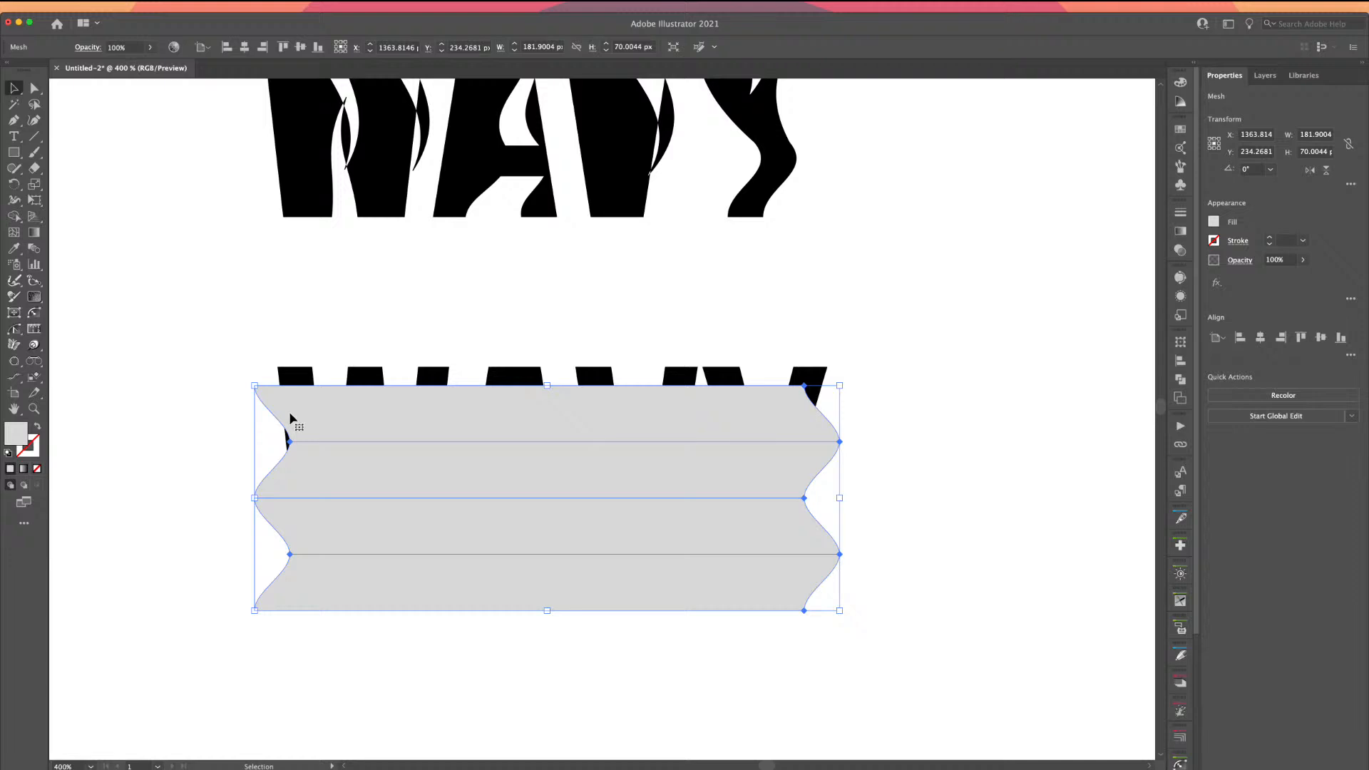
key(Delete)
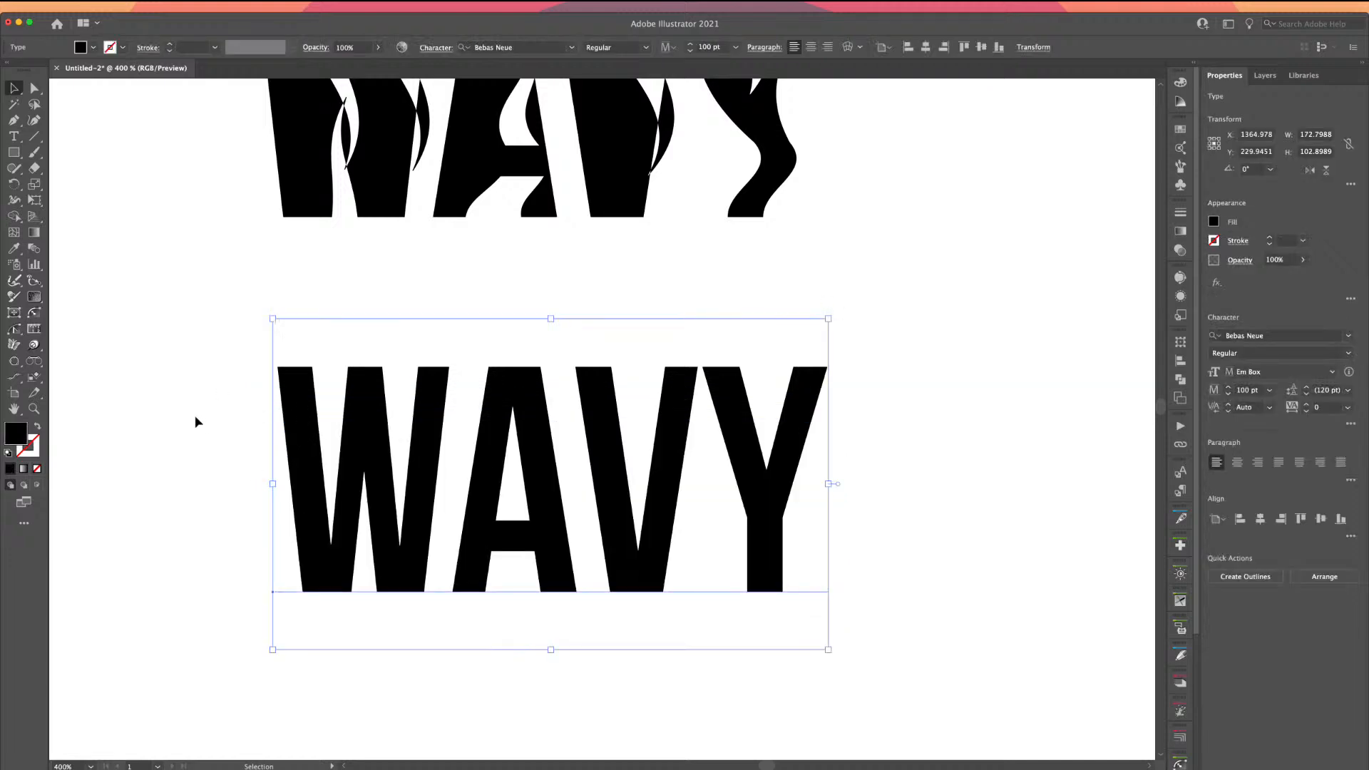
- Apply an Envelope Distort mesh with 4 rows and 1 column to the lower WAVY text
click(132, 6)
mouse_move(214, 322)
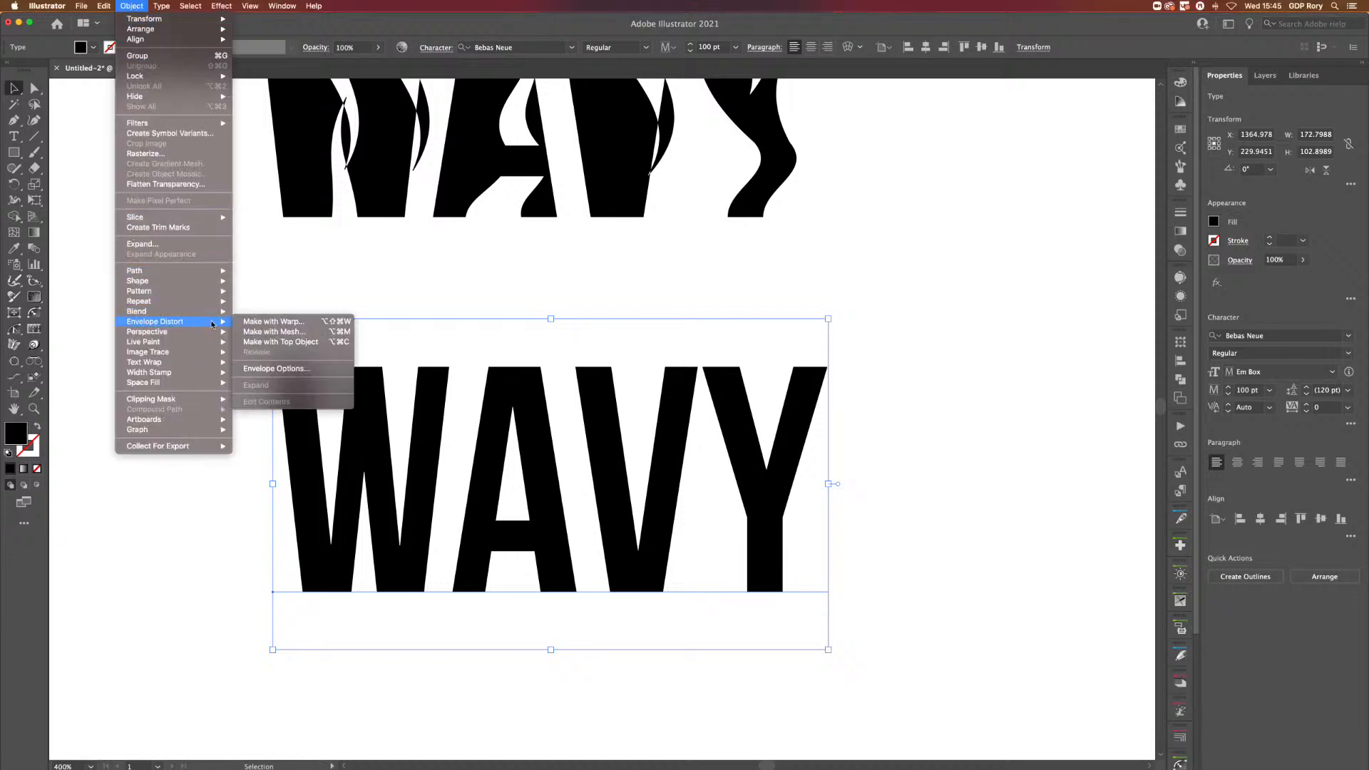
click(266, 332)
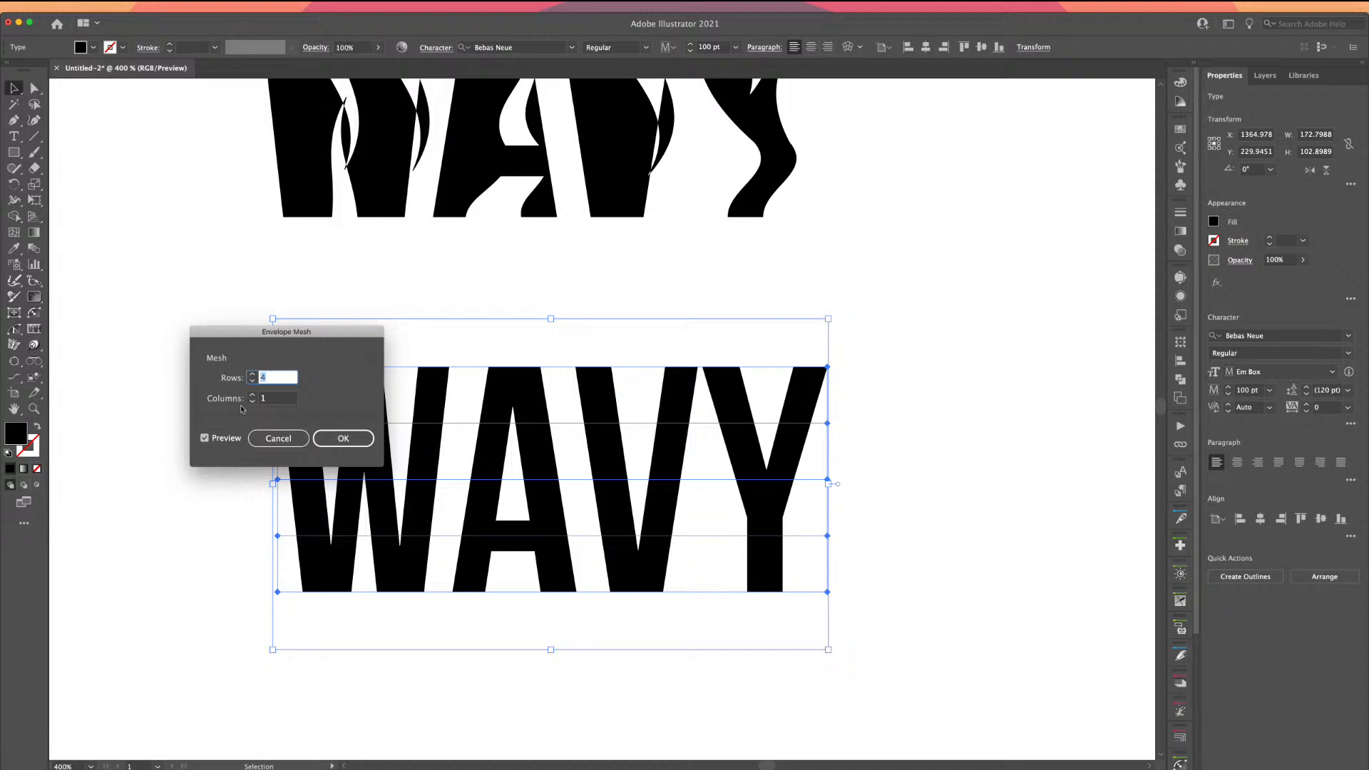
click(329, 442)
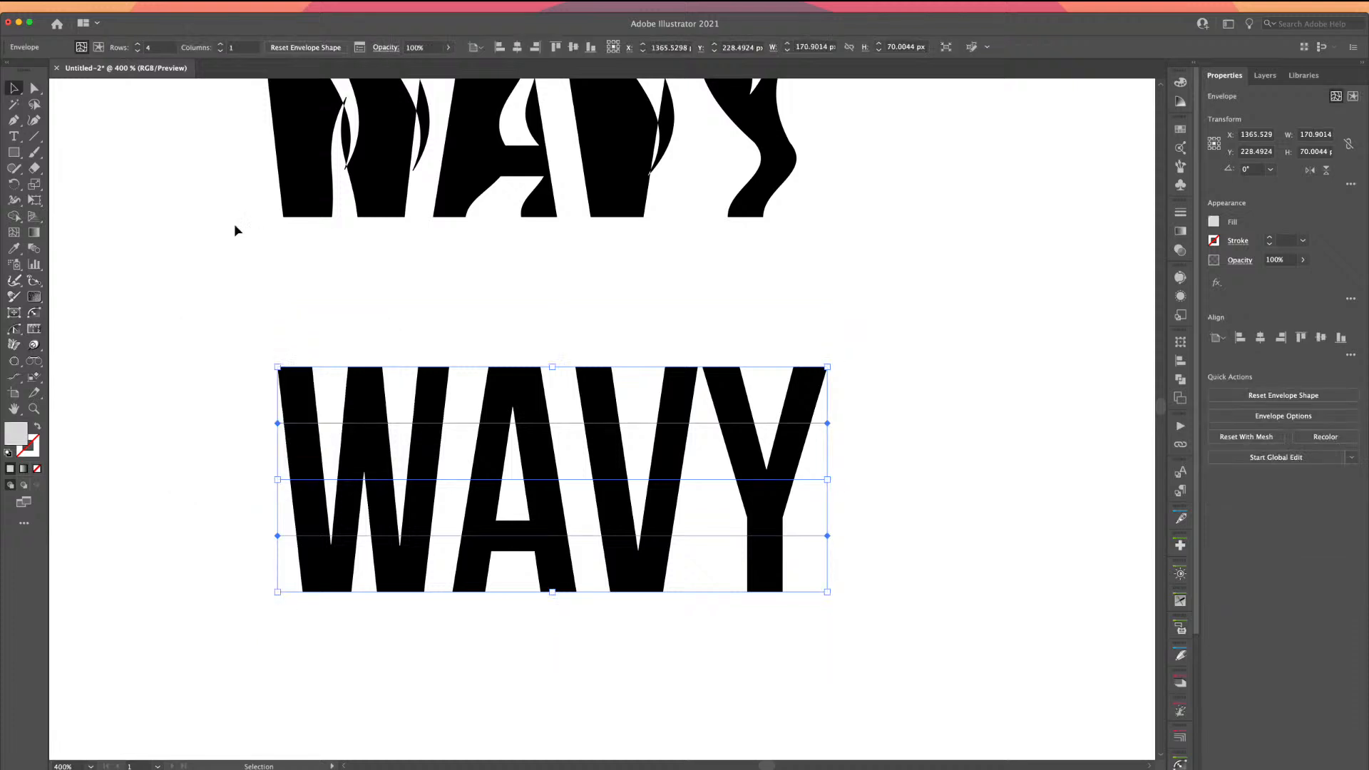
- Set the Fidelity in the Envelope Options of the lower WAVY to 100
click(360, 49)
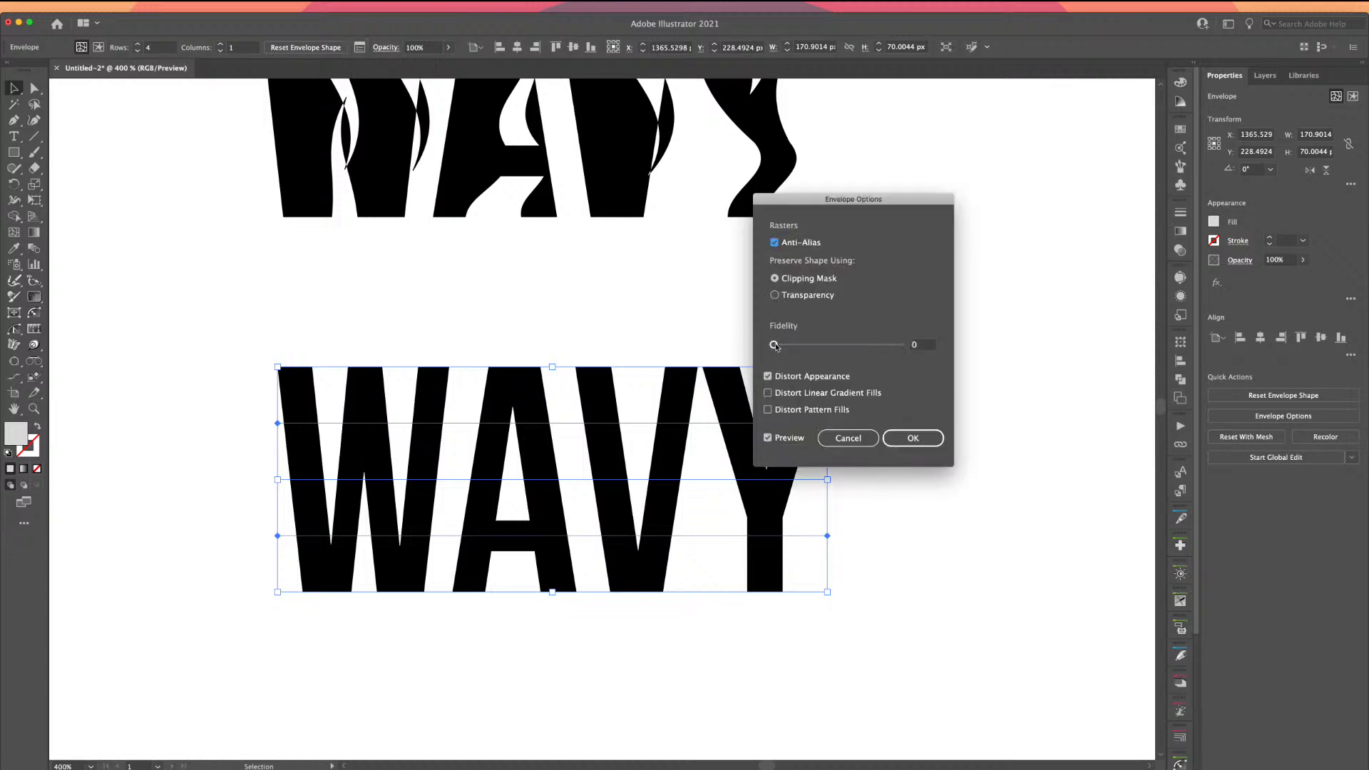
drag(775, 347, 900, 347)
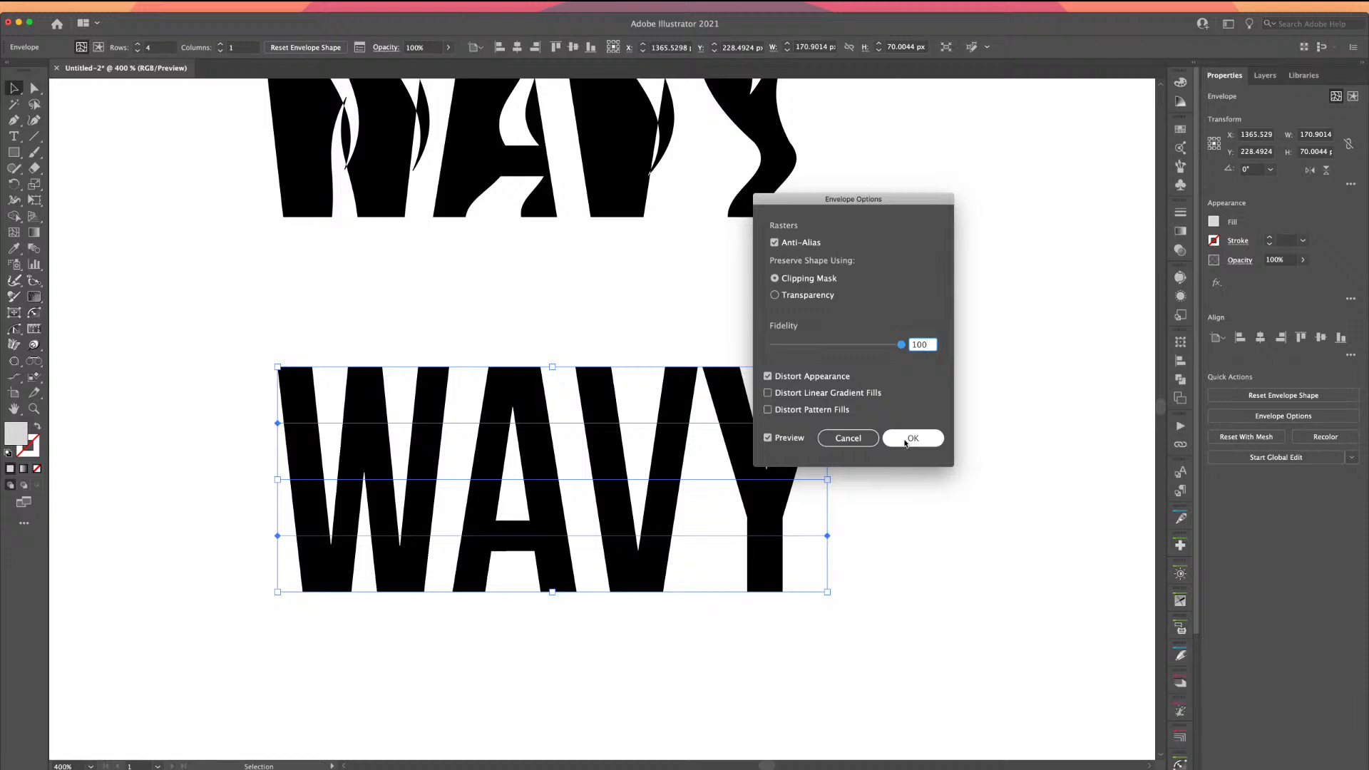
click(906, 439)
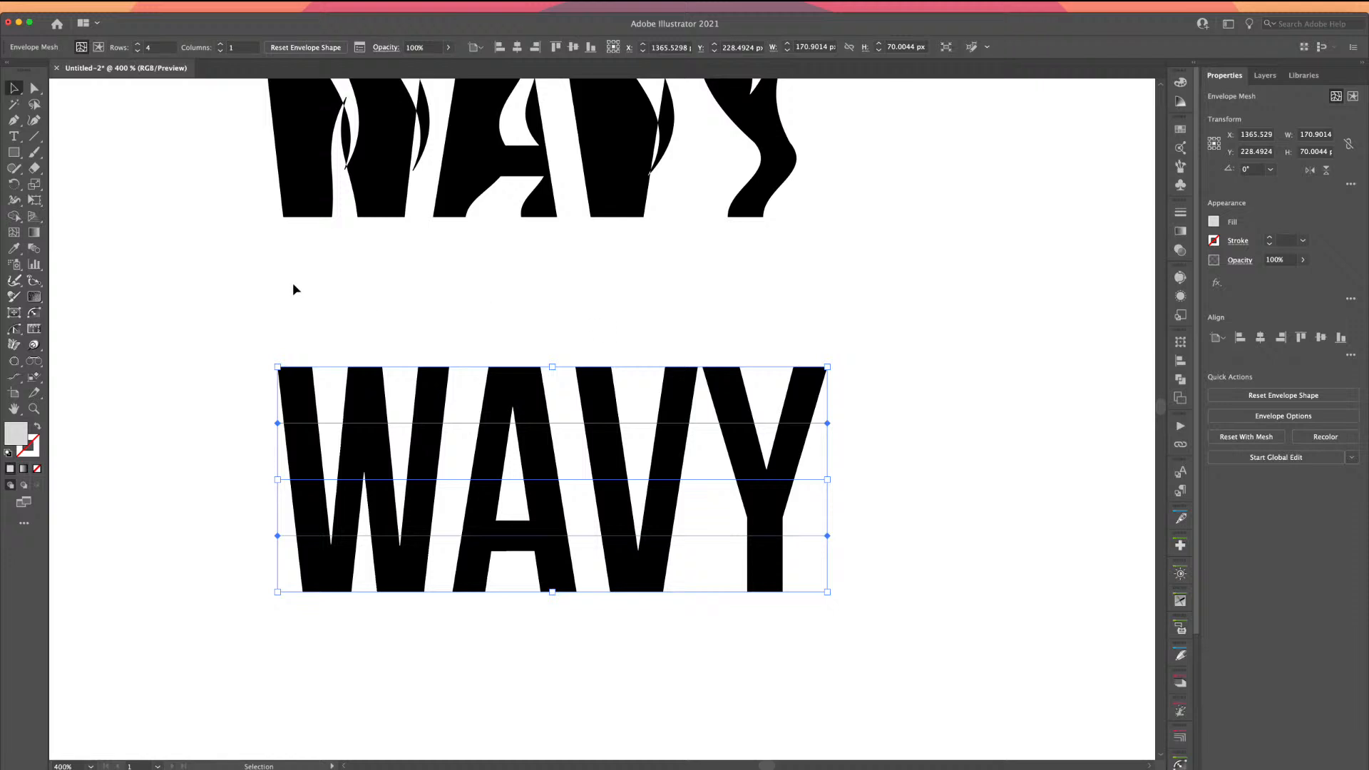
- Select the end points of the lower WAVY's second and fourth mesh lines and shift them 10 px to the right
click(35, 90)
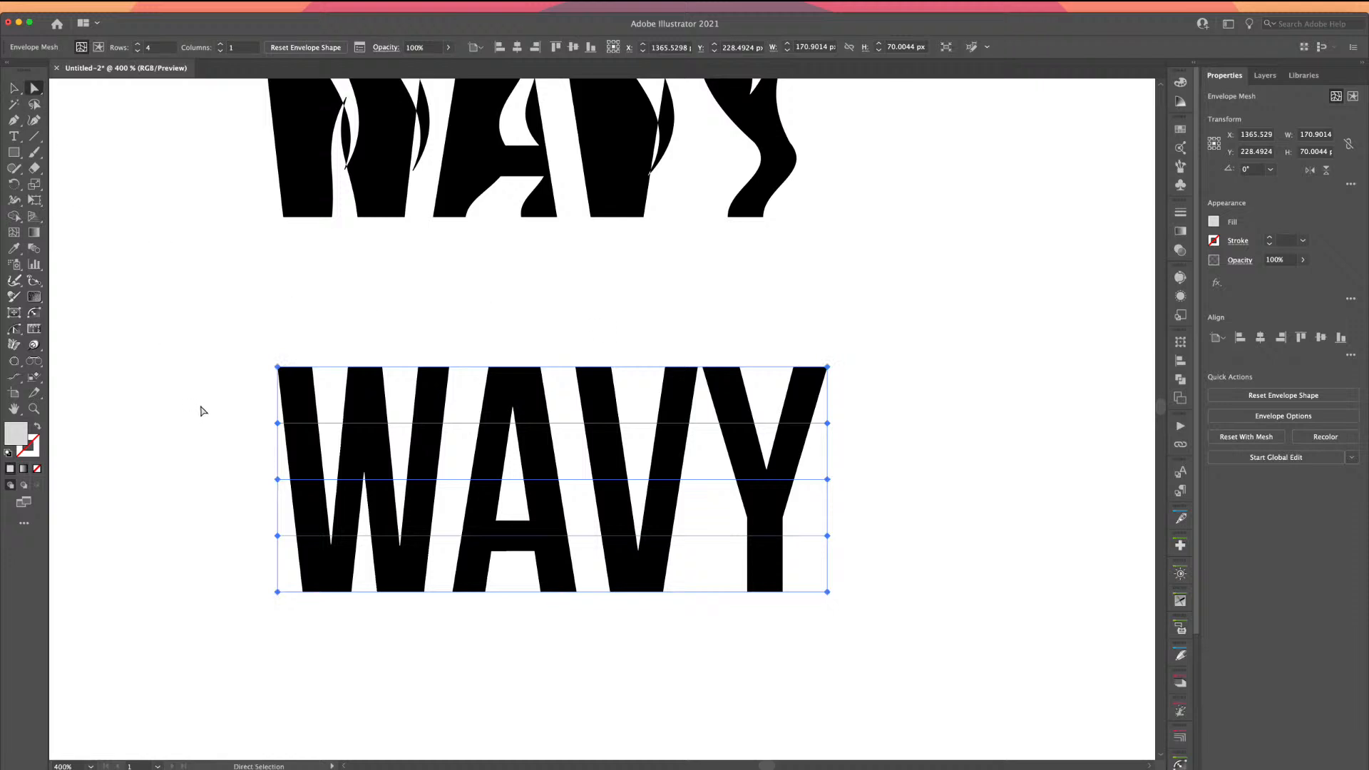
drag(229, 407, 870, 437)
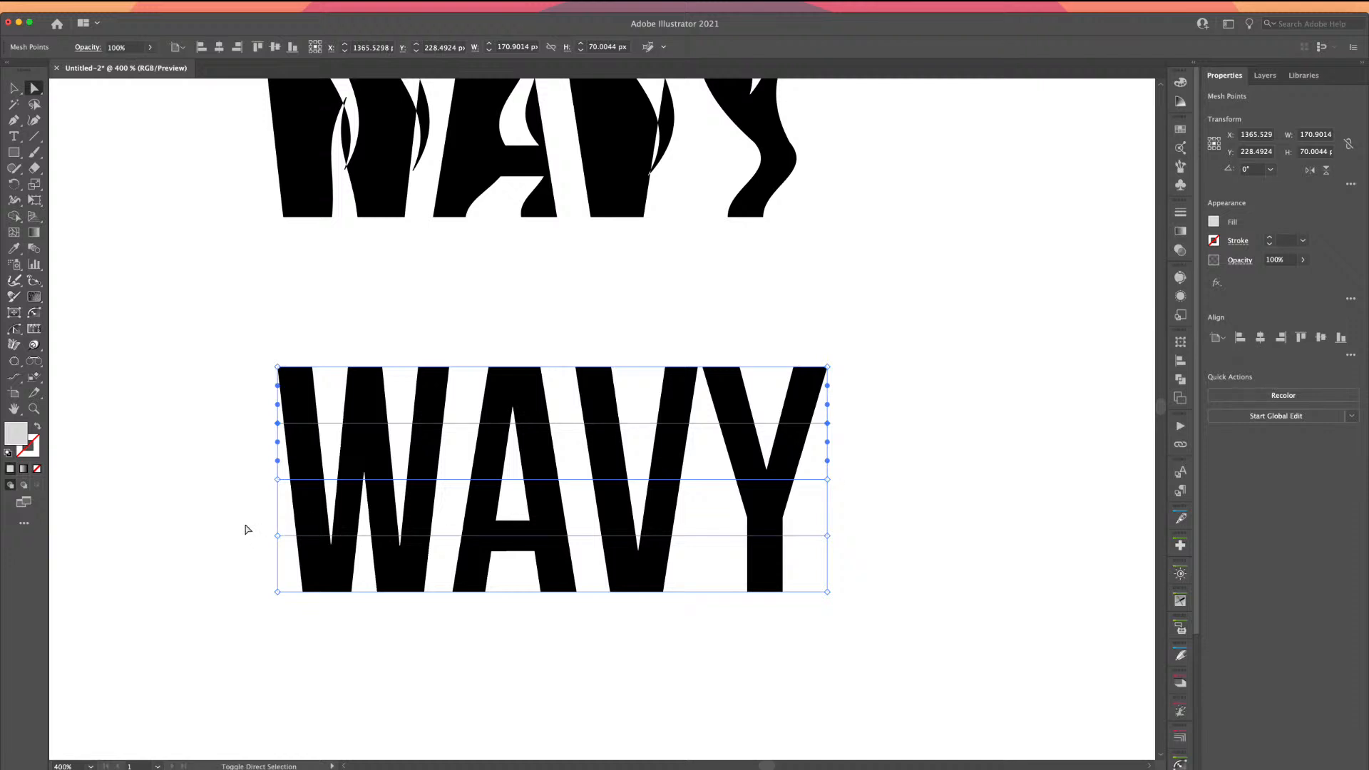
drag(244, 526, 875, 557)
key(shift+Right)
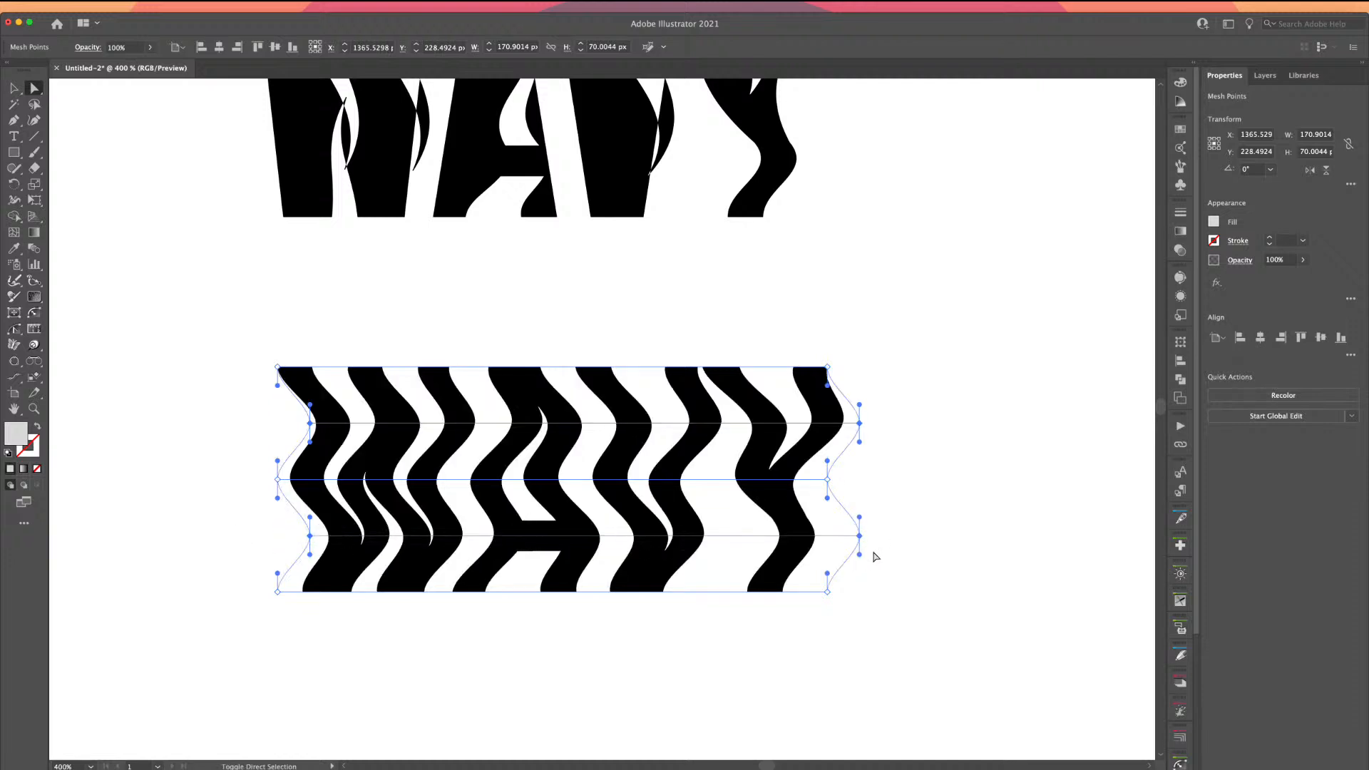
- Nudge the selected mesh points back left until they sit 5 px to the right of their original position
key(Left)
key(Left)
key(Left)
key(Left)
key(Left)
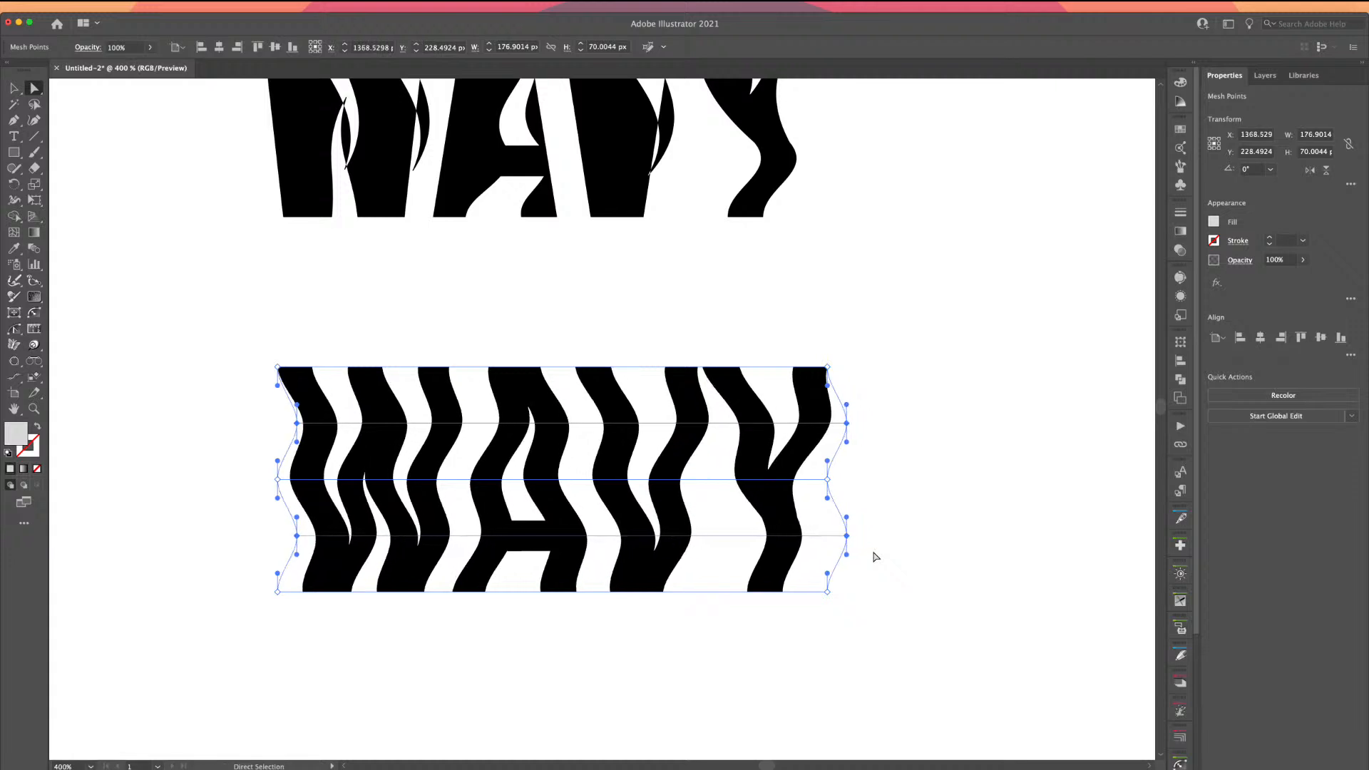
key(super+minus)
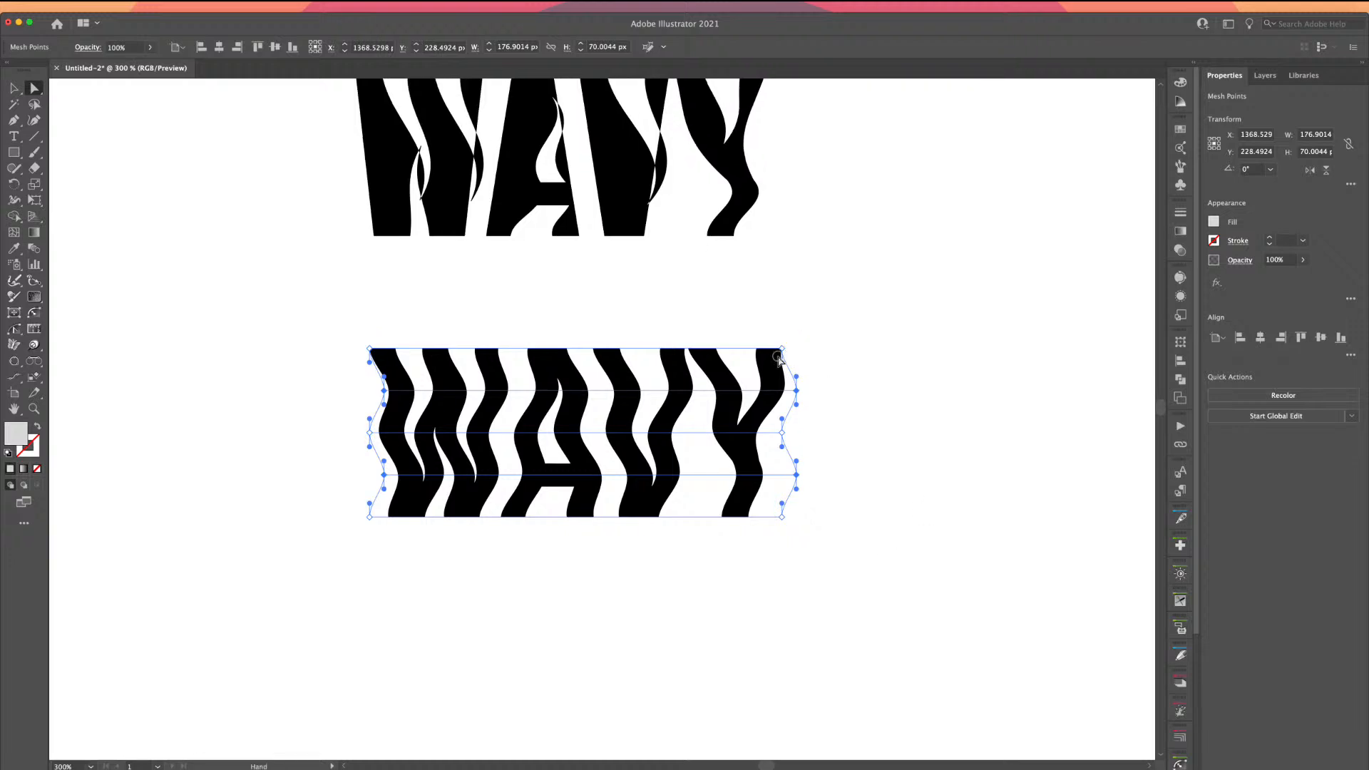
drag(779, 360, 623, 480)
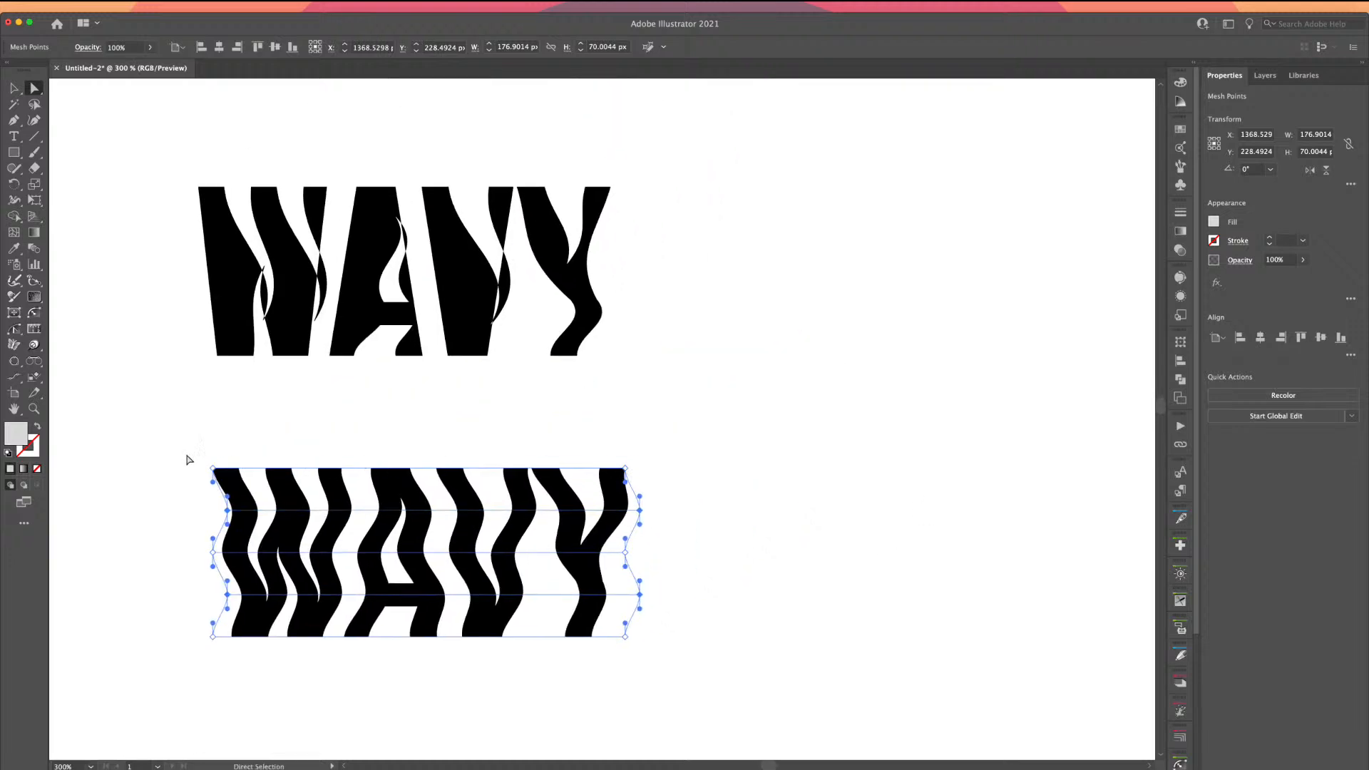
key(Left)
- Select the end points of the lower WAVY's first, third and fifth mesh lines, shift them 2 px left, and deselect
drag(189, 452, 650, 490)
key(Left)
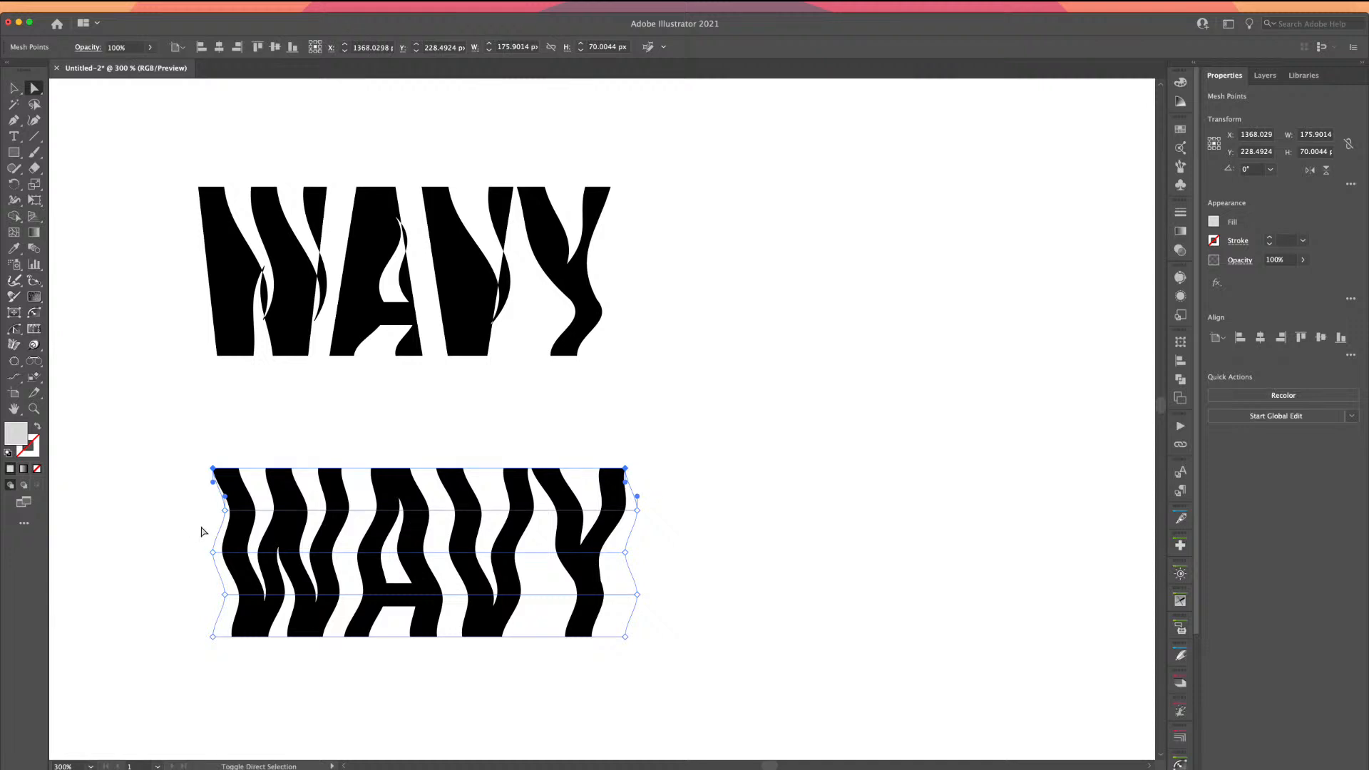
drag(193, 540, 638, 567)
drag(648, 654, 201, 635)
key(Left)
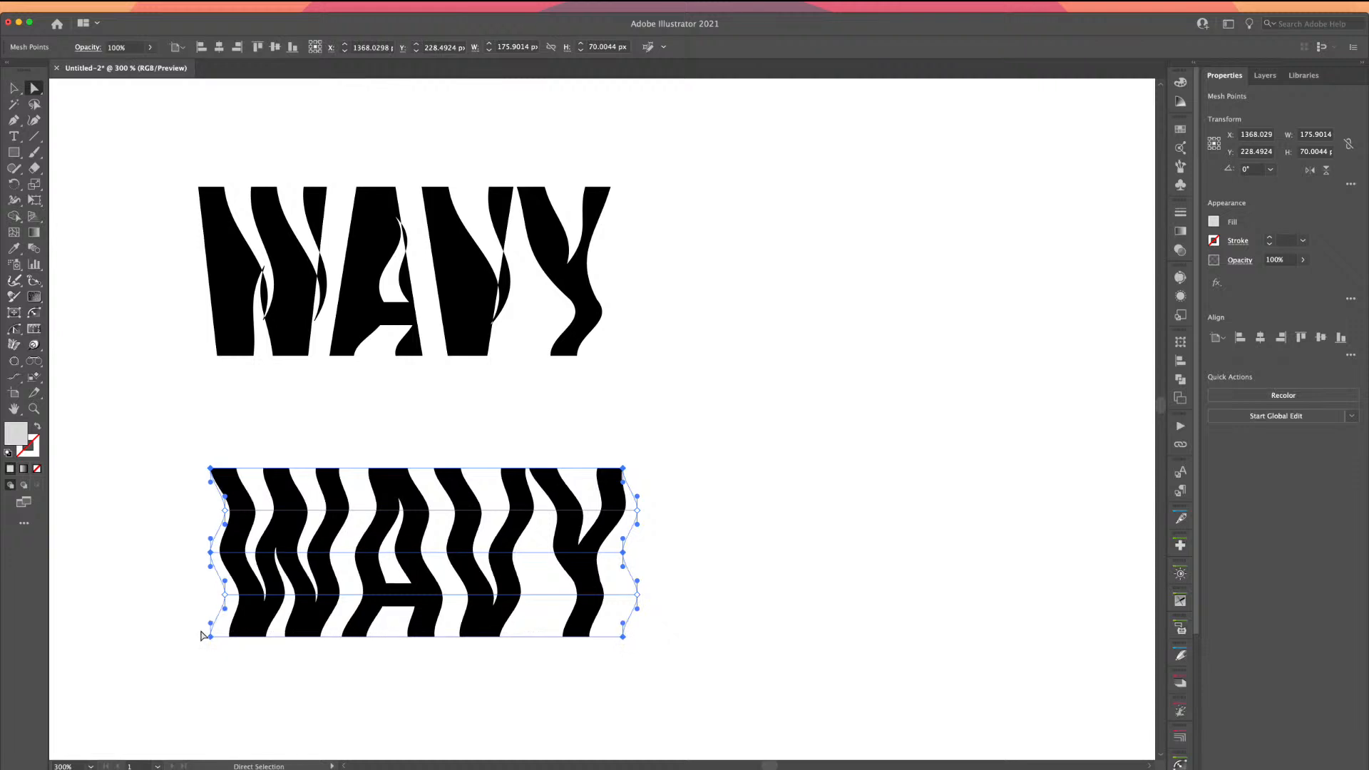
key(Left)
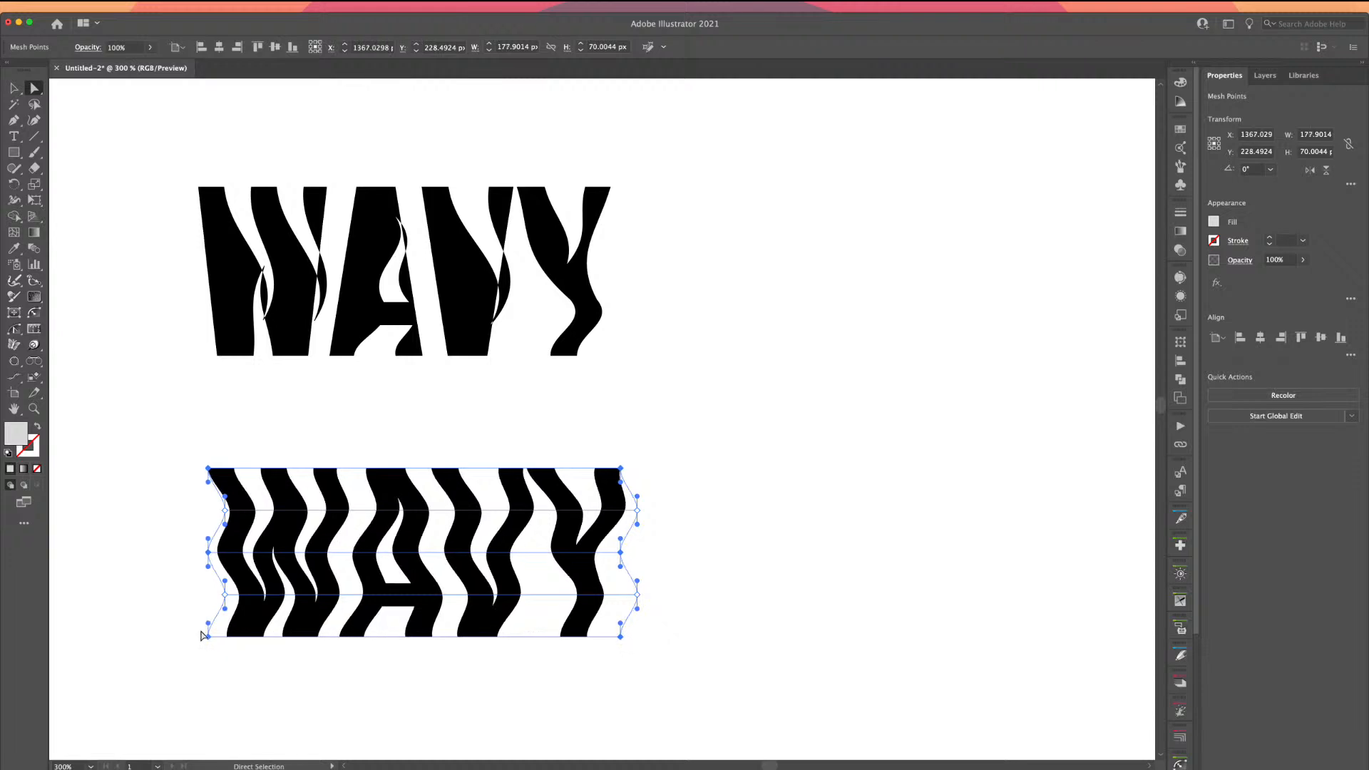
key(v)
click(138, 225)
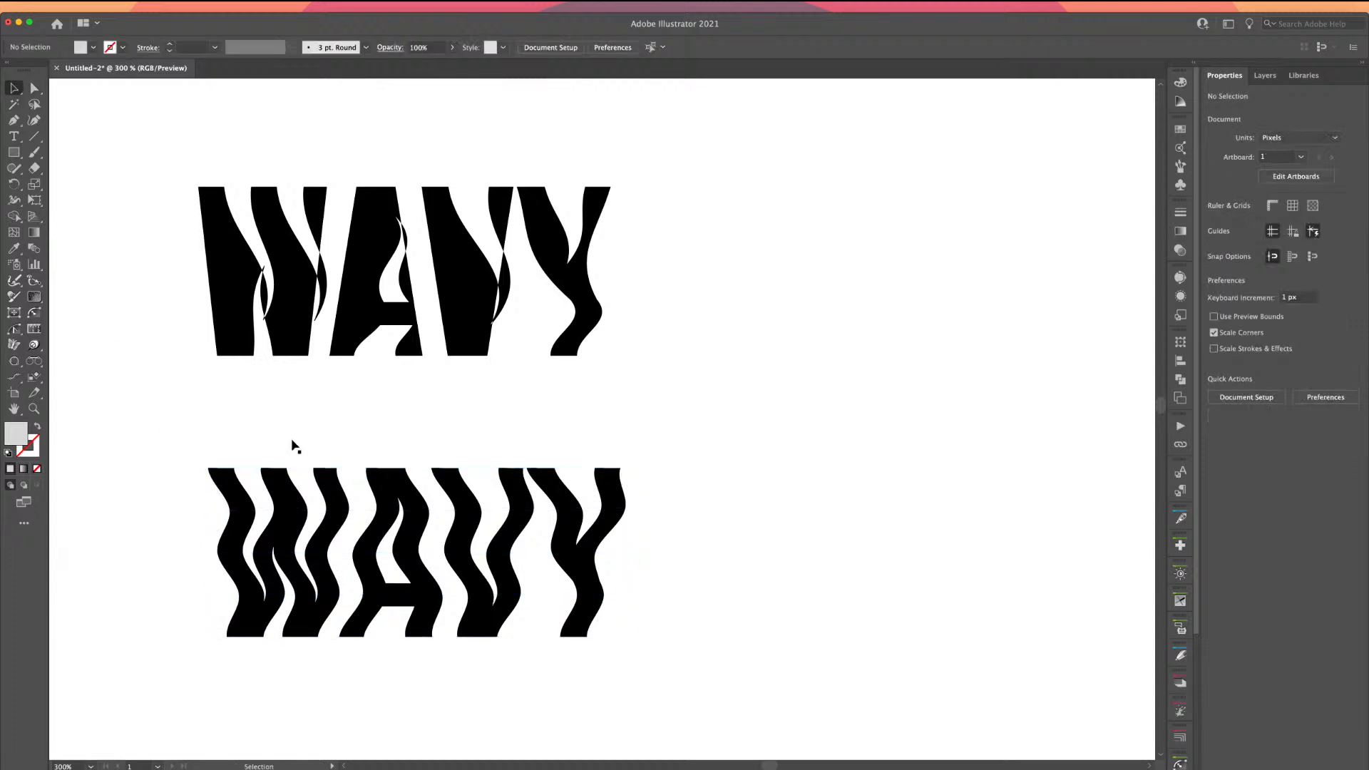
- Open the lower WAVY envelope's contents to view the undistorted live text inside, and leave isolation mode without editing
click(279, 472)
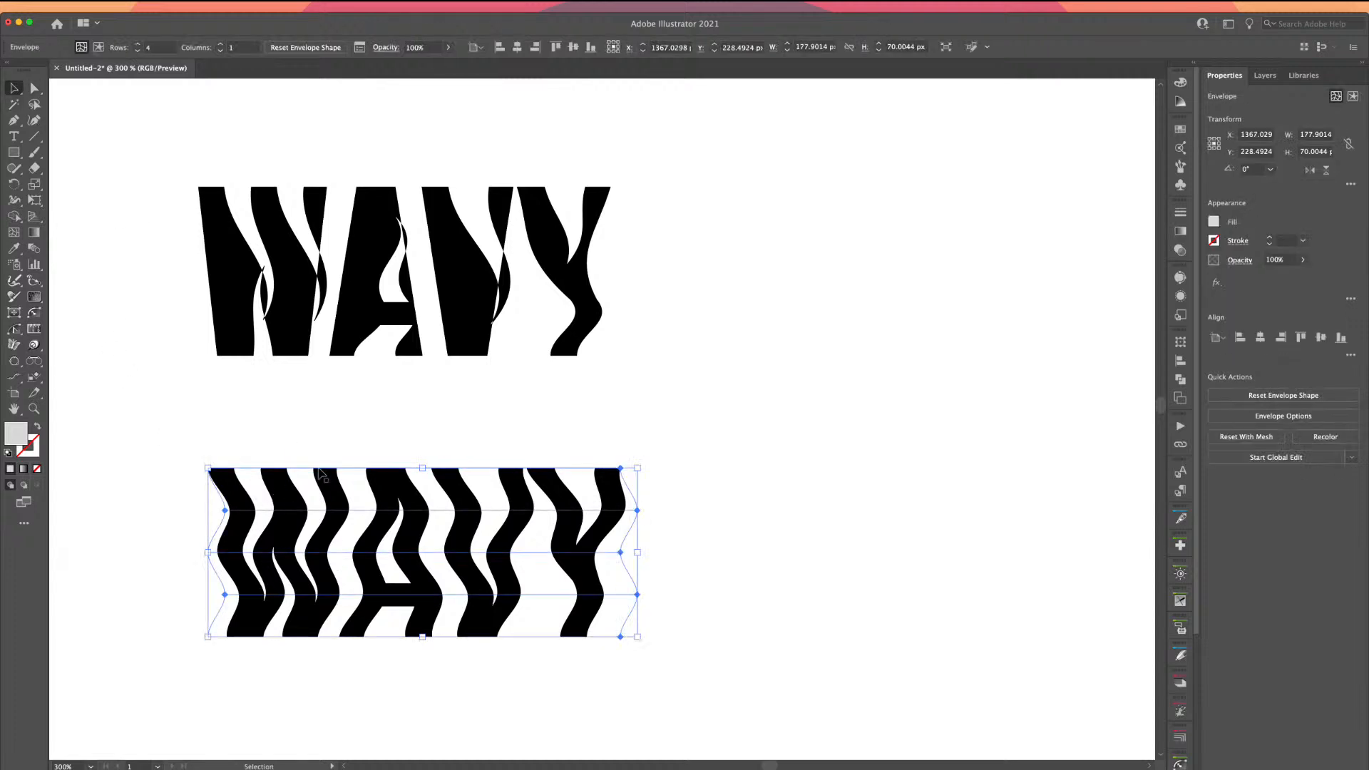
double_click(276, 483)
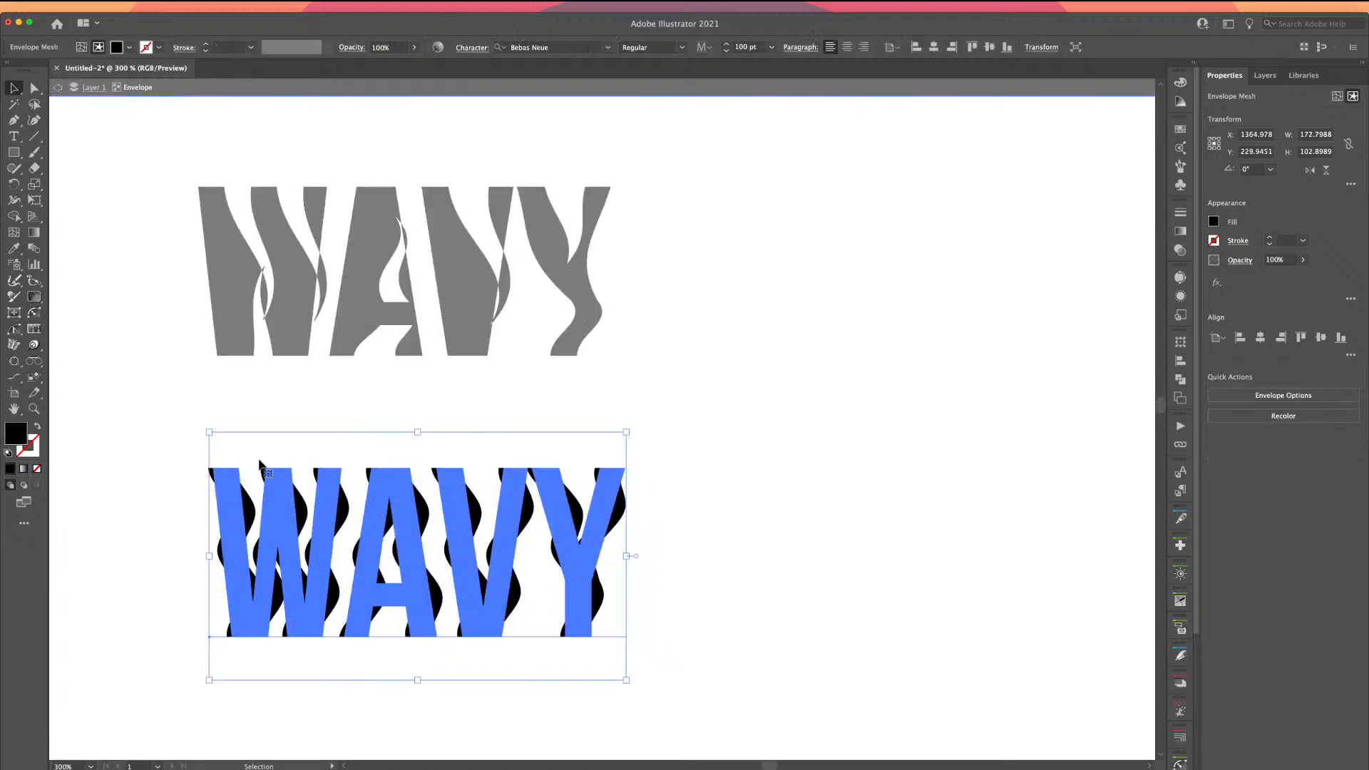
click(137, 428)
double_click(139, 402)
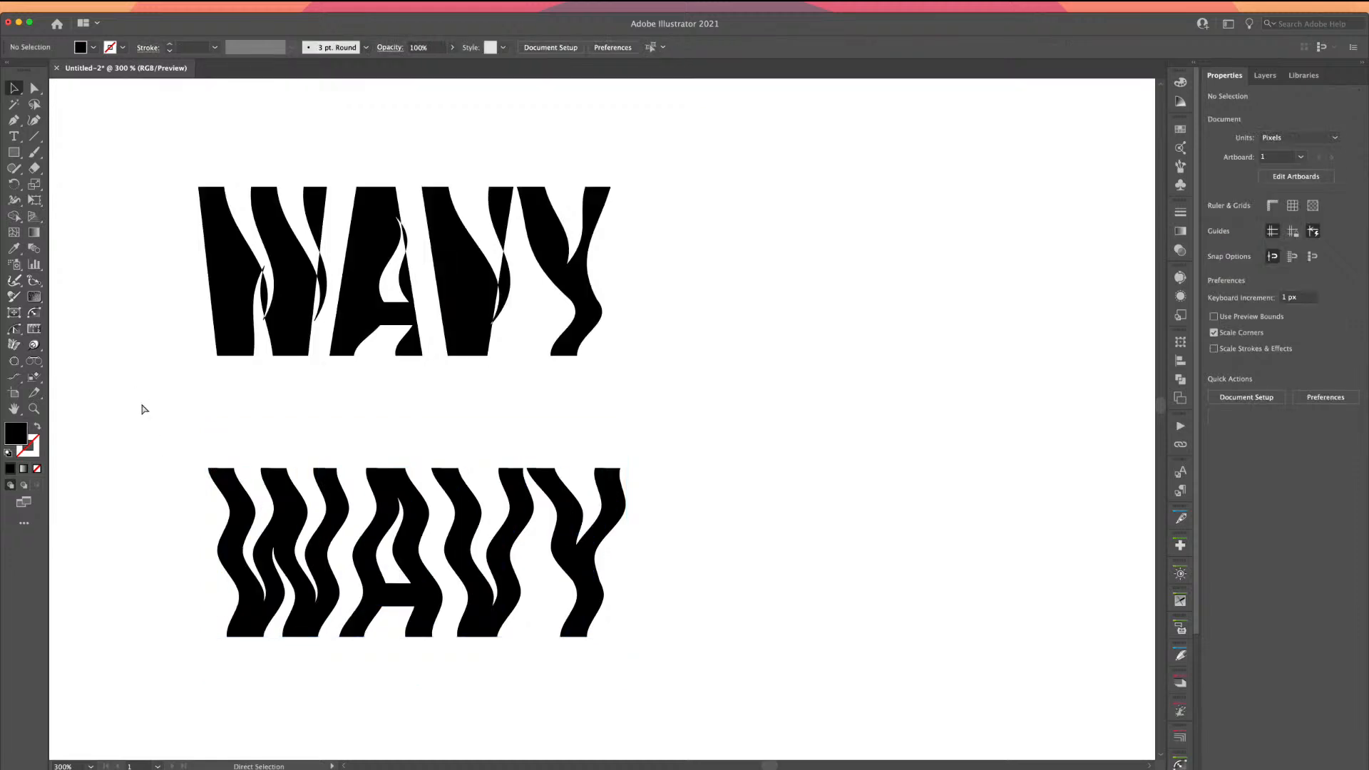
- Go from the WAVY samples past the wave type and flag examples to the HOUSE and LOVE text and shape pairs
key(super+minus)
key(super+minus)
key(super+minus)
drag(310, 544, 523, 377)
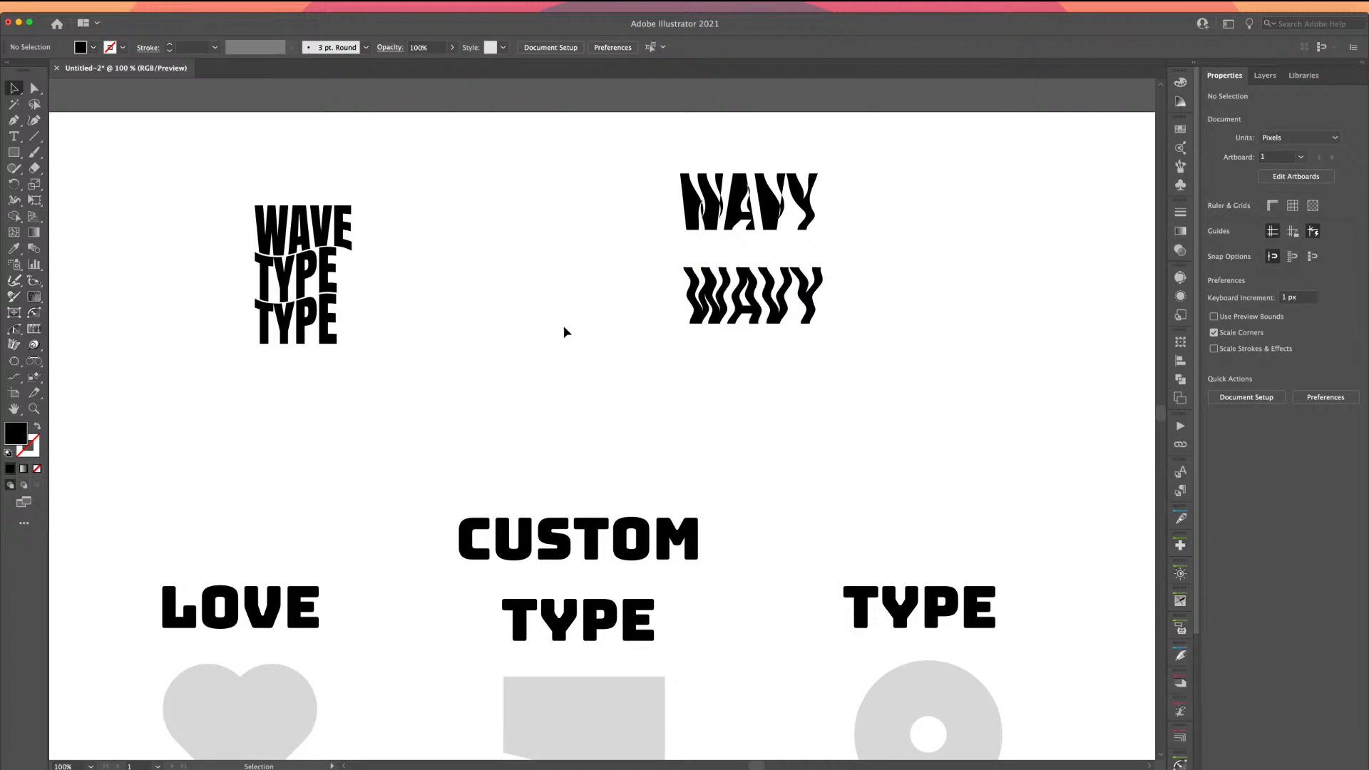
key(space)
drag(404, 417, 512, 402)
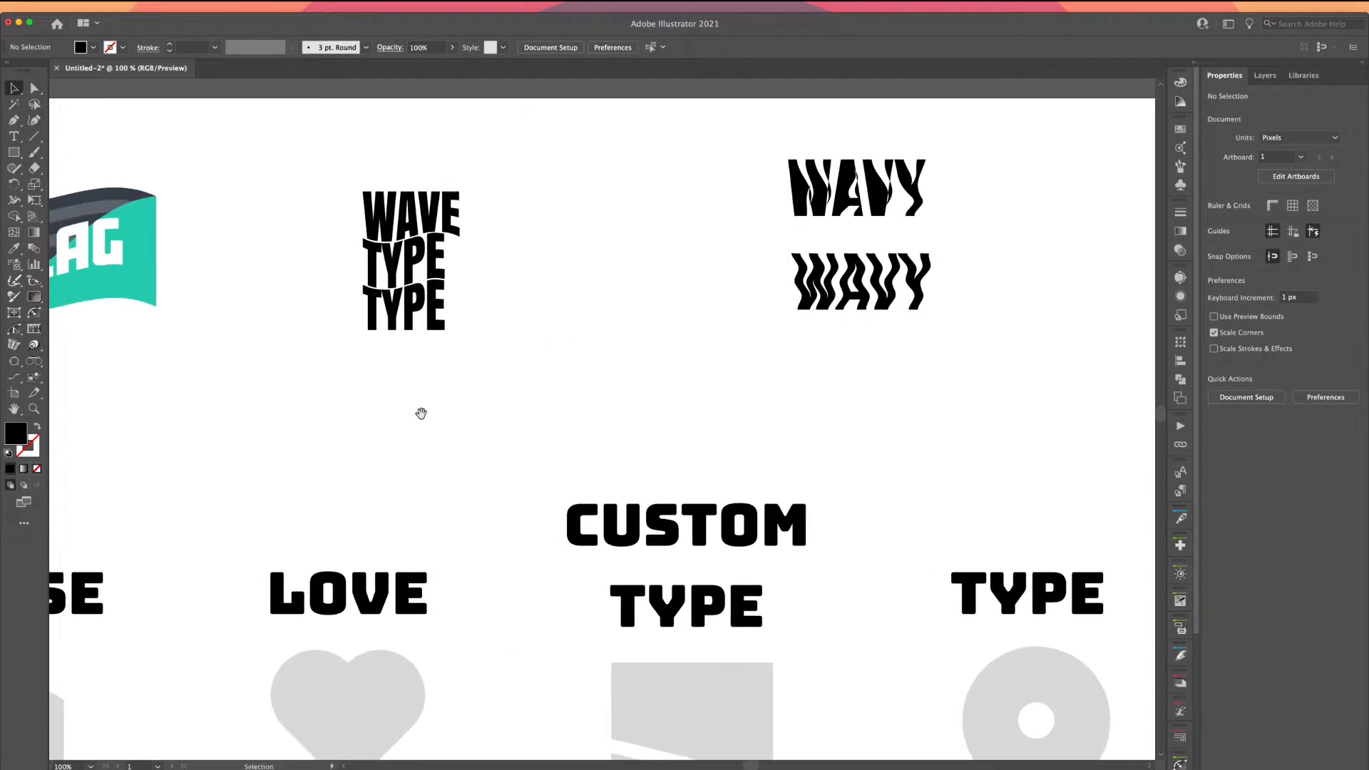
drag(290, 449, 405, 428)
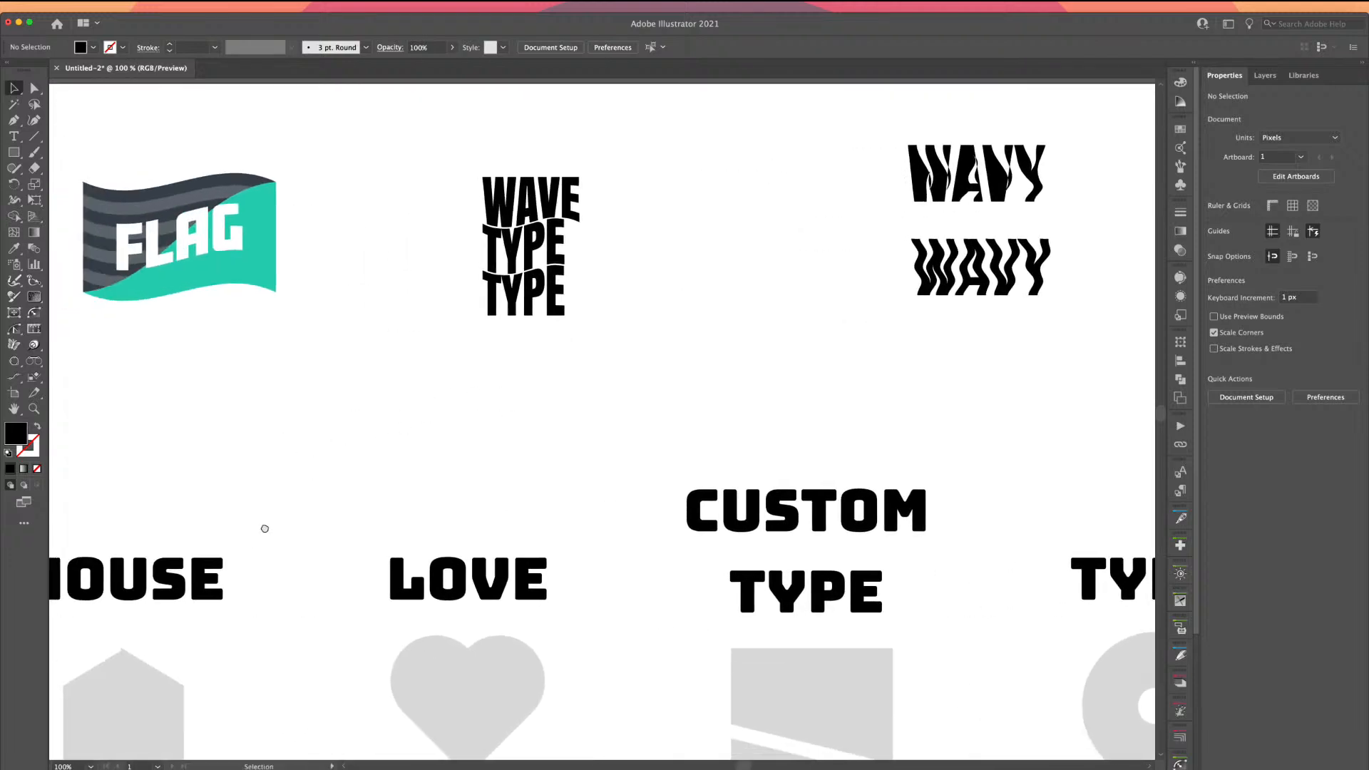
drag(248, 550, 402, 464)
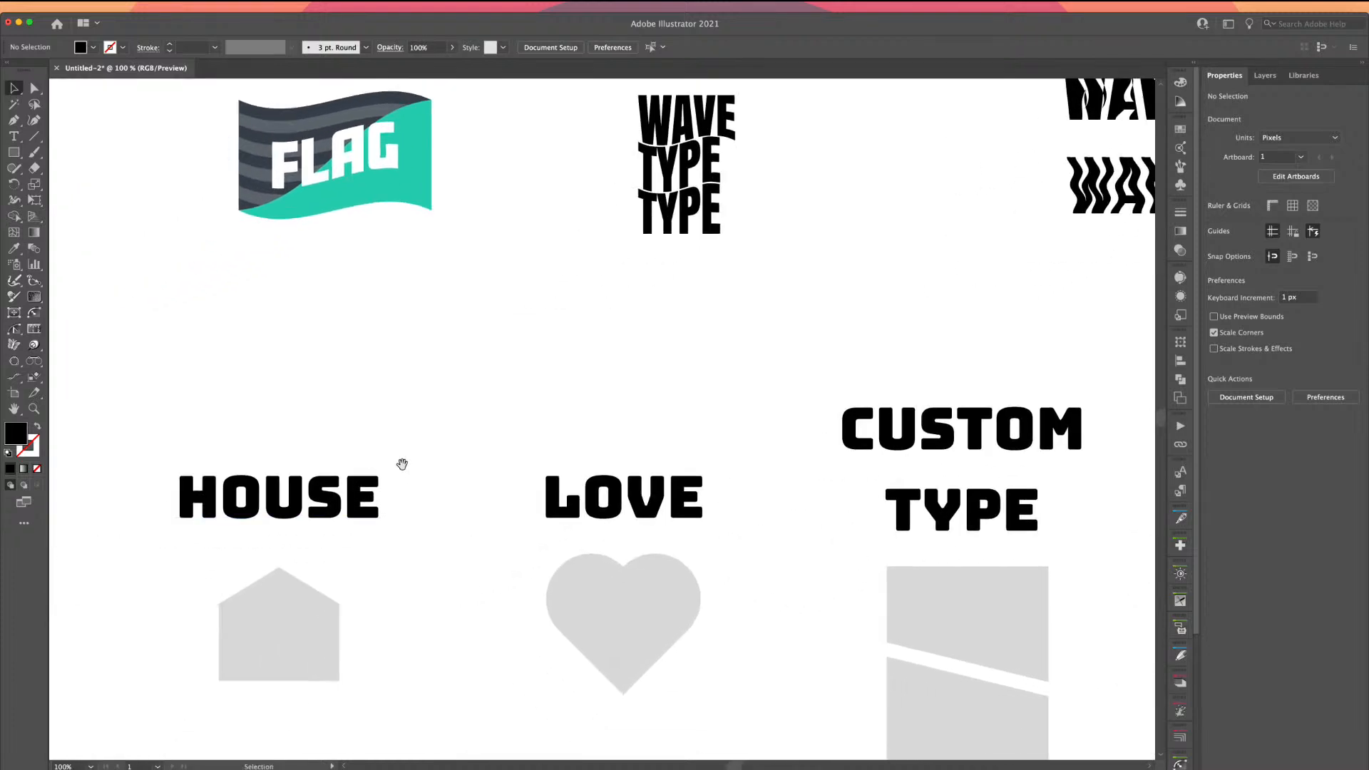
drag(409, 568, 571, 449)
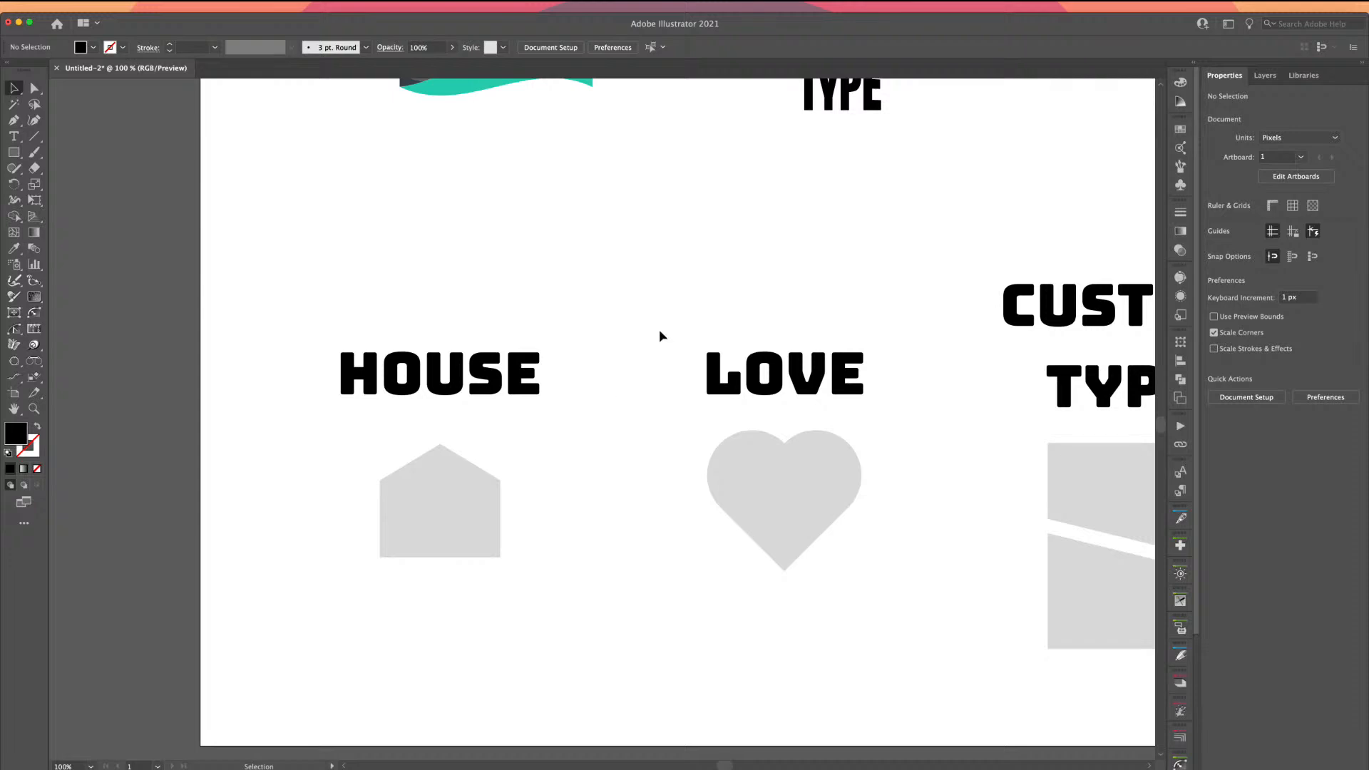
- Look back at the flag and wave type examples, and examine the HOUSE text and the house shape below it up close
scroll(652, 345, up, 4)
scroll(652, 345, up, 2)
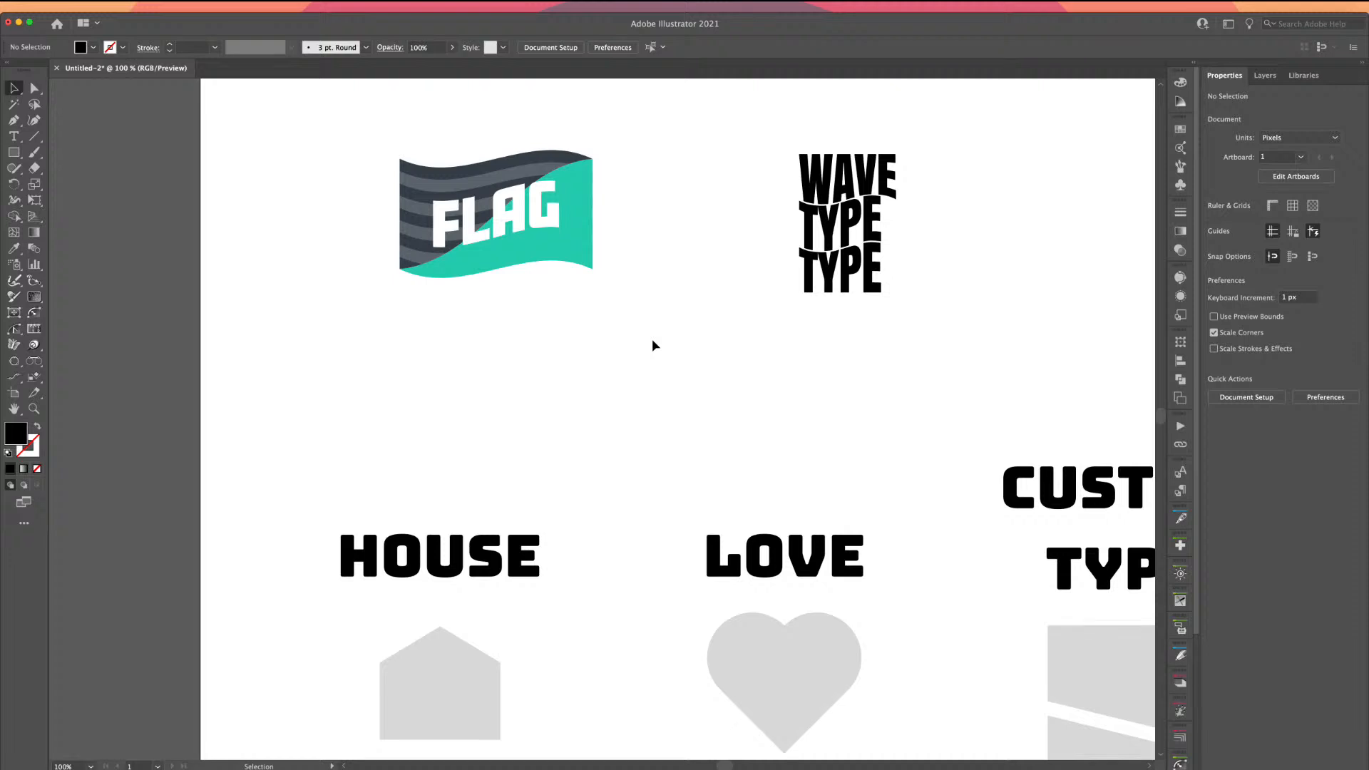
scroll(584, 477, down, 3)
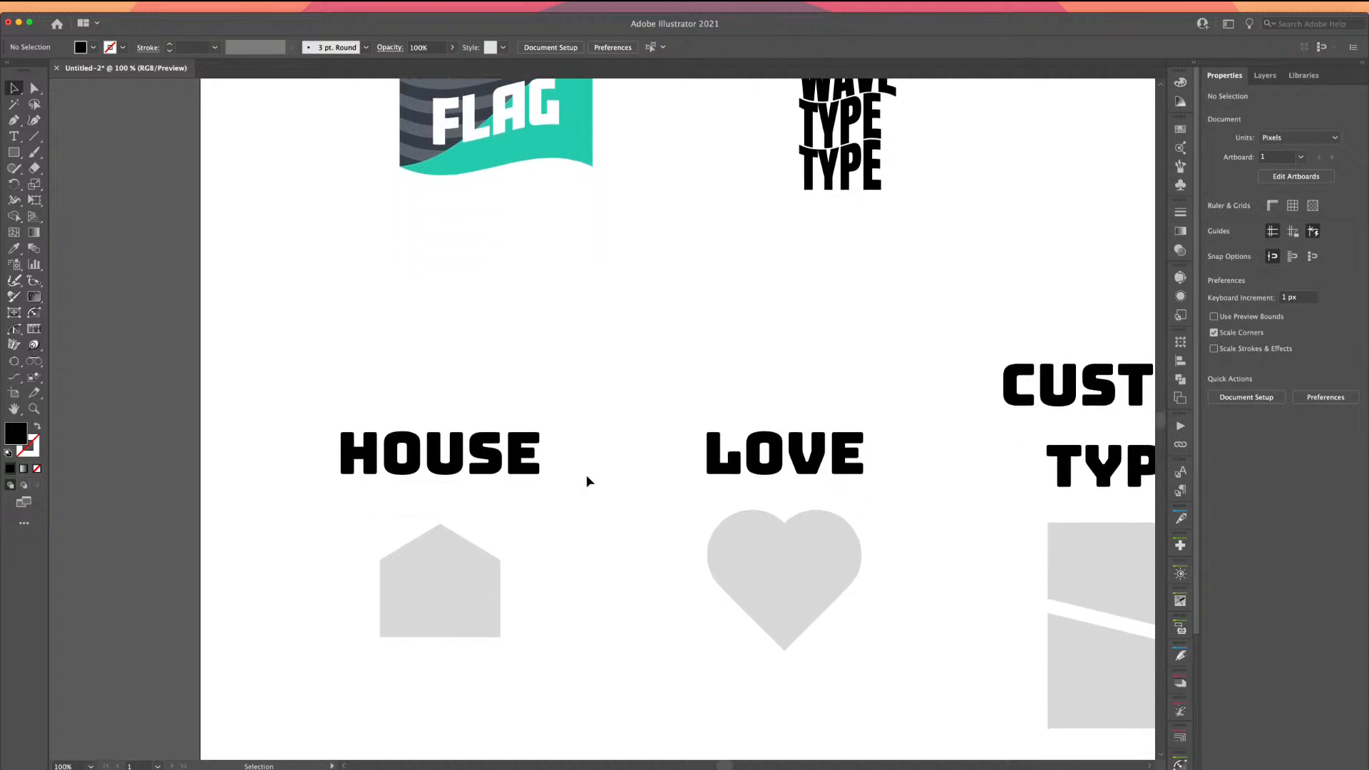
scroll(586, 481, down, 3)
click(447, 481)
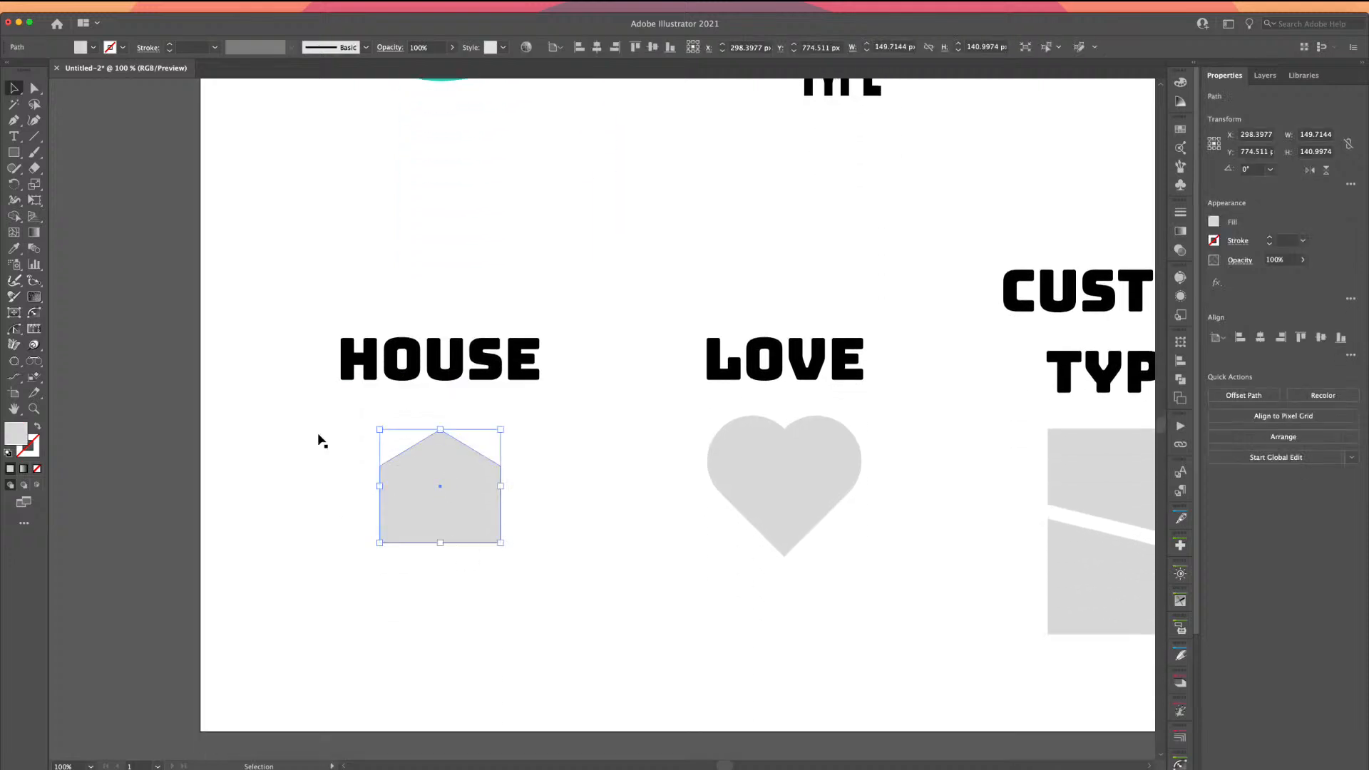
click(455, 365)
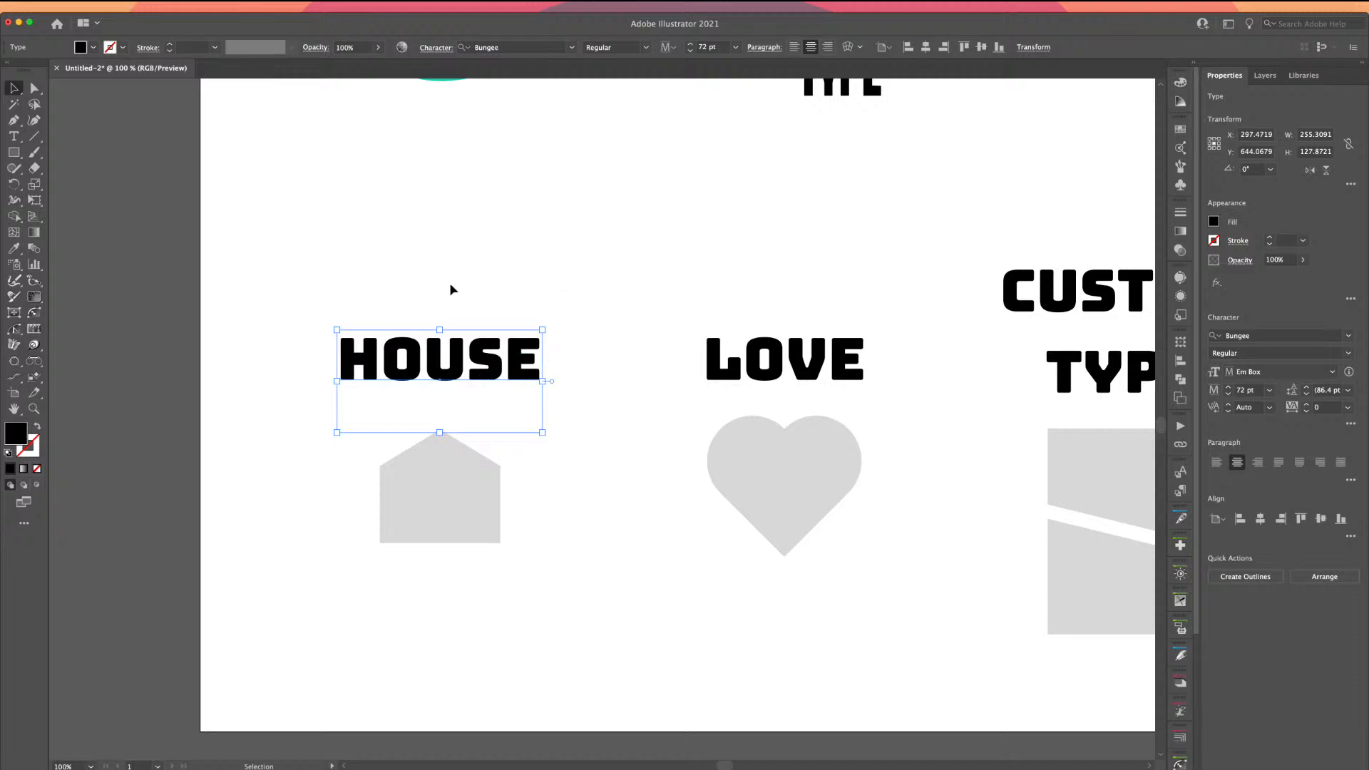
scroll(448, 276, down, 1)
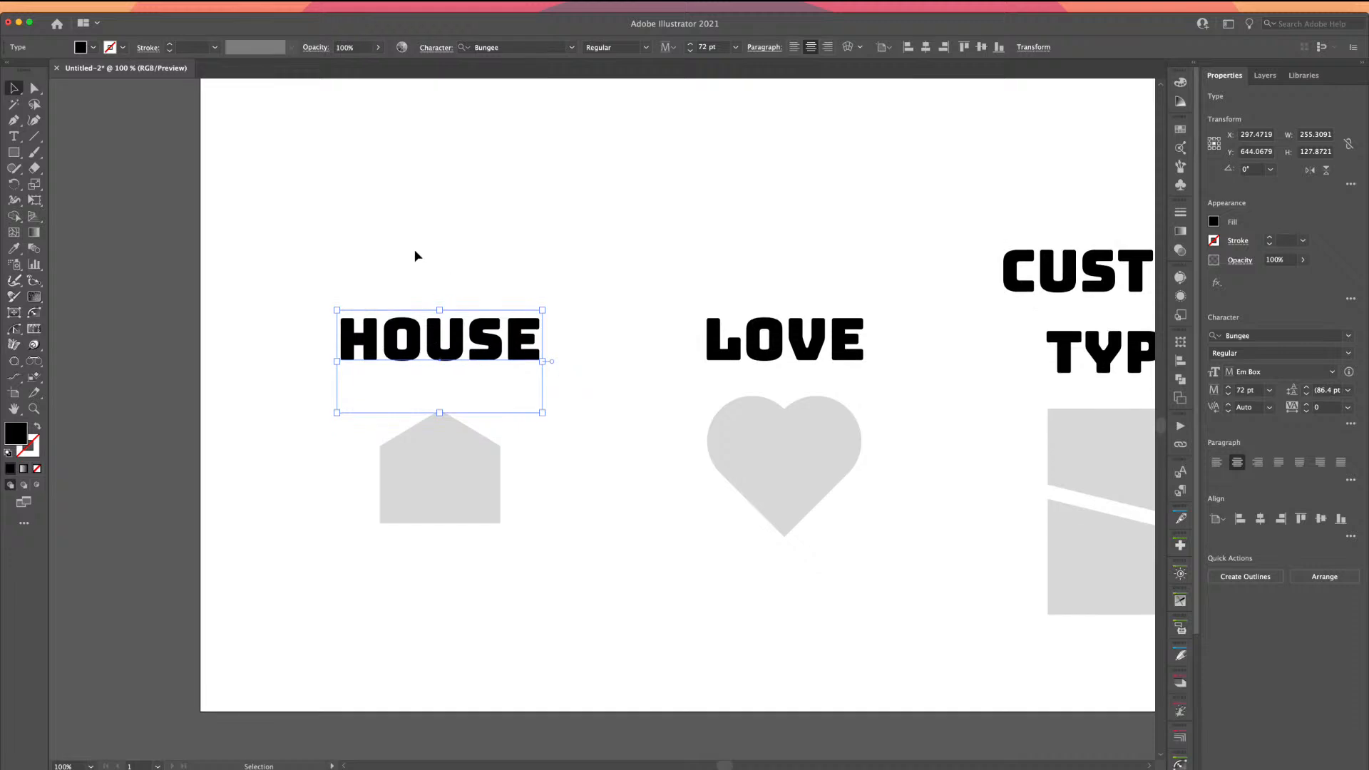
key(super+equal)
key(super+equal)
key(super+equal)
key(super+equal)
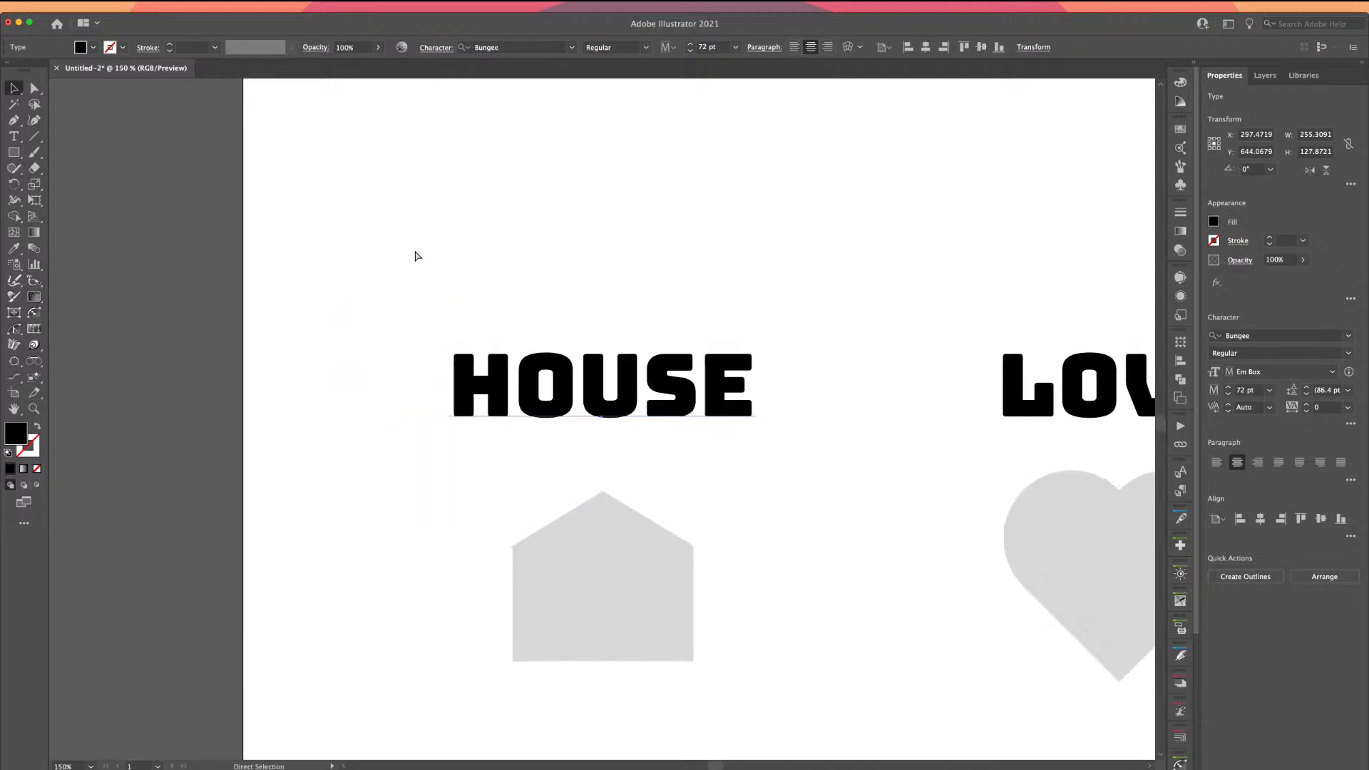
key(super+minus)
key(super+minus)
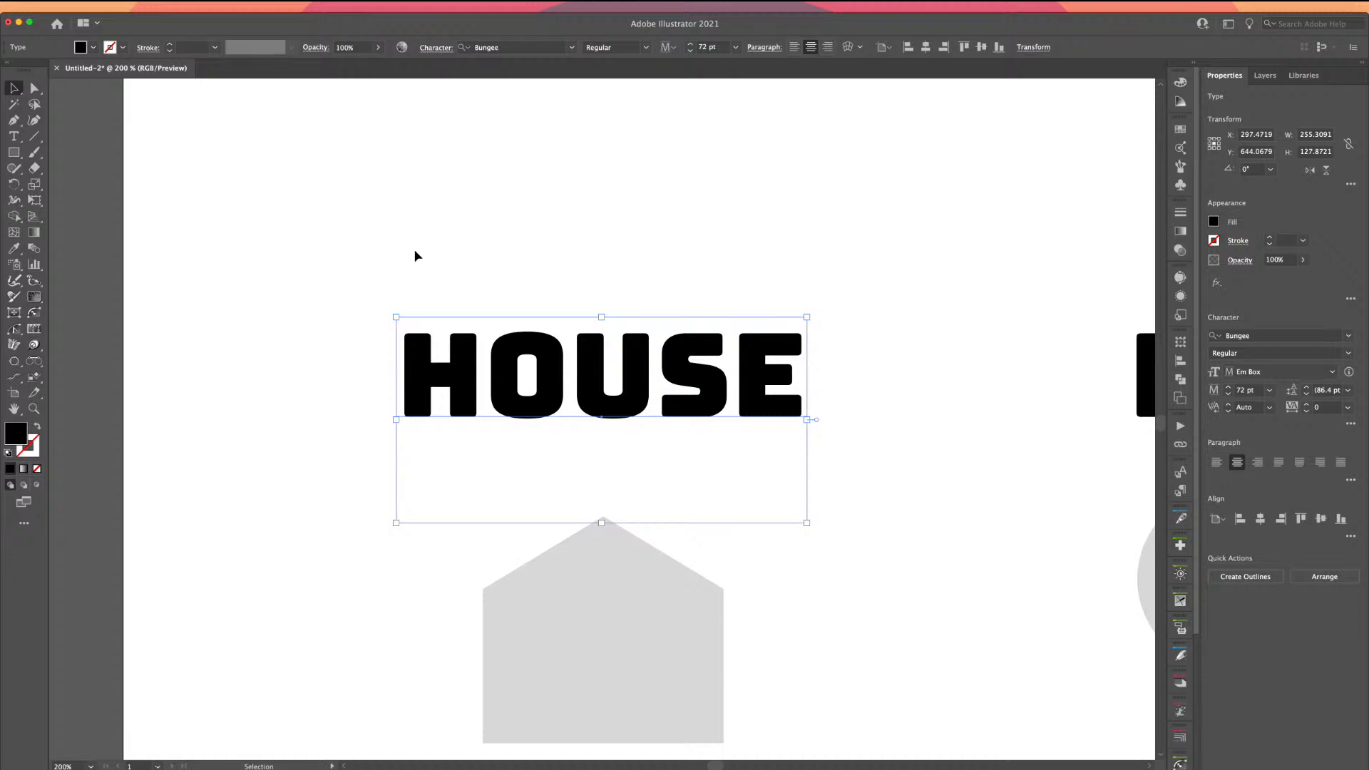
- Inspect the HOUSE text and the house shape one at a time with the LOVE pair in view, leaving nothing selected
click(592, 286)
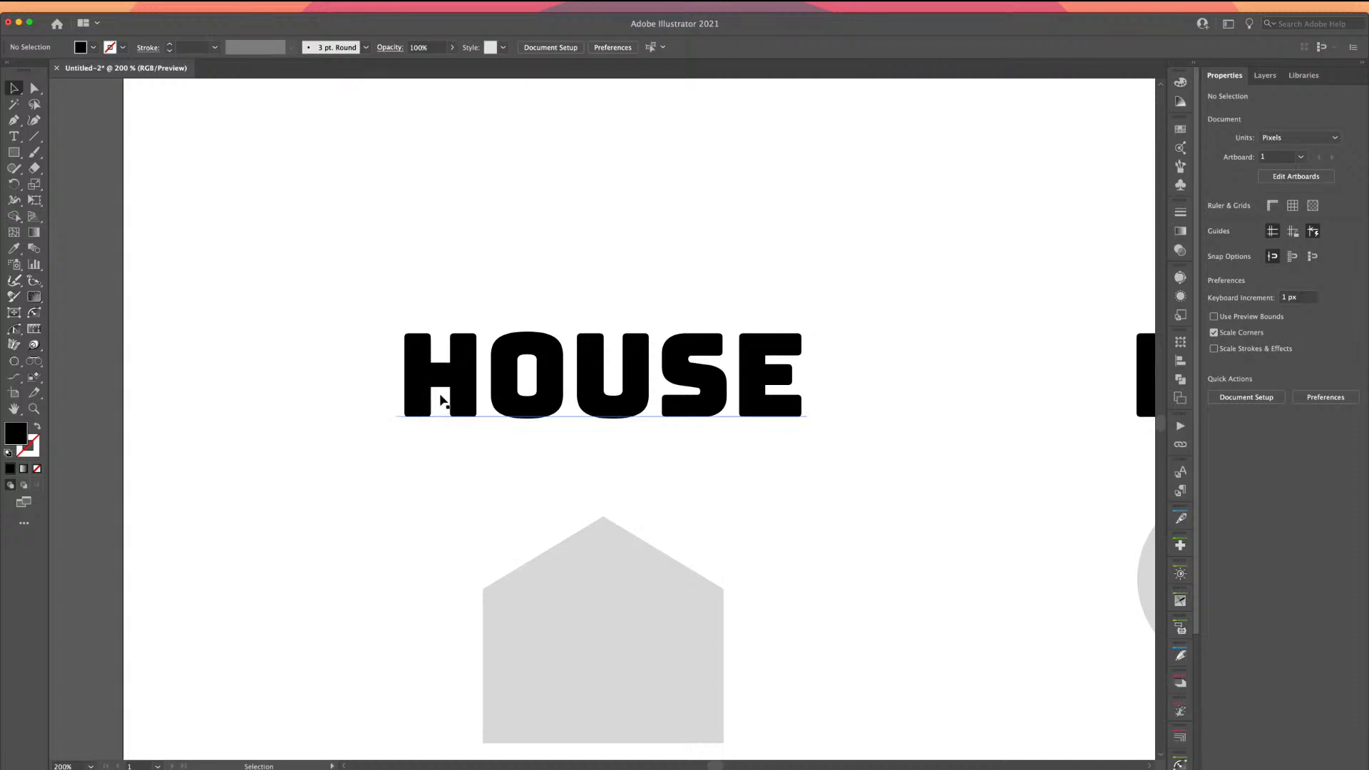
click(720, 350)
click(436, 267)
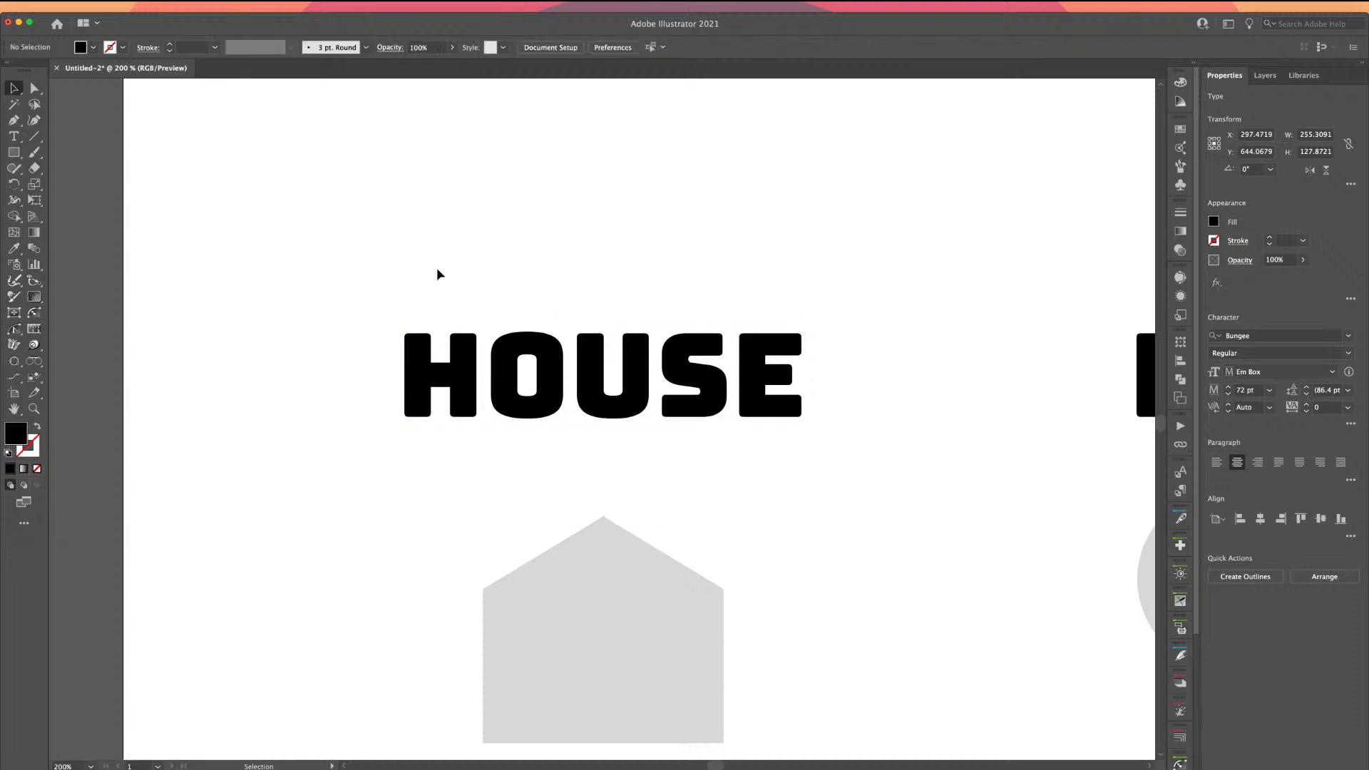
click(427, 357)
key(super+minus)
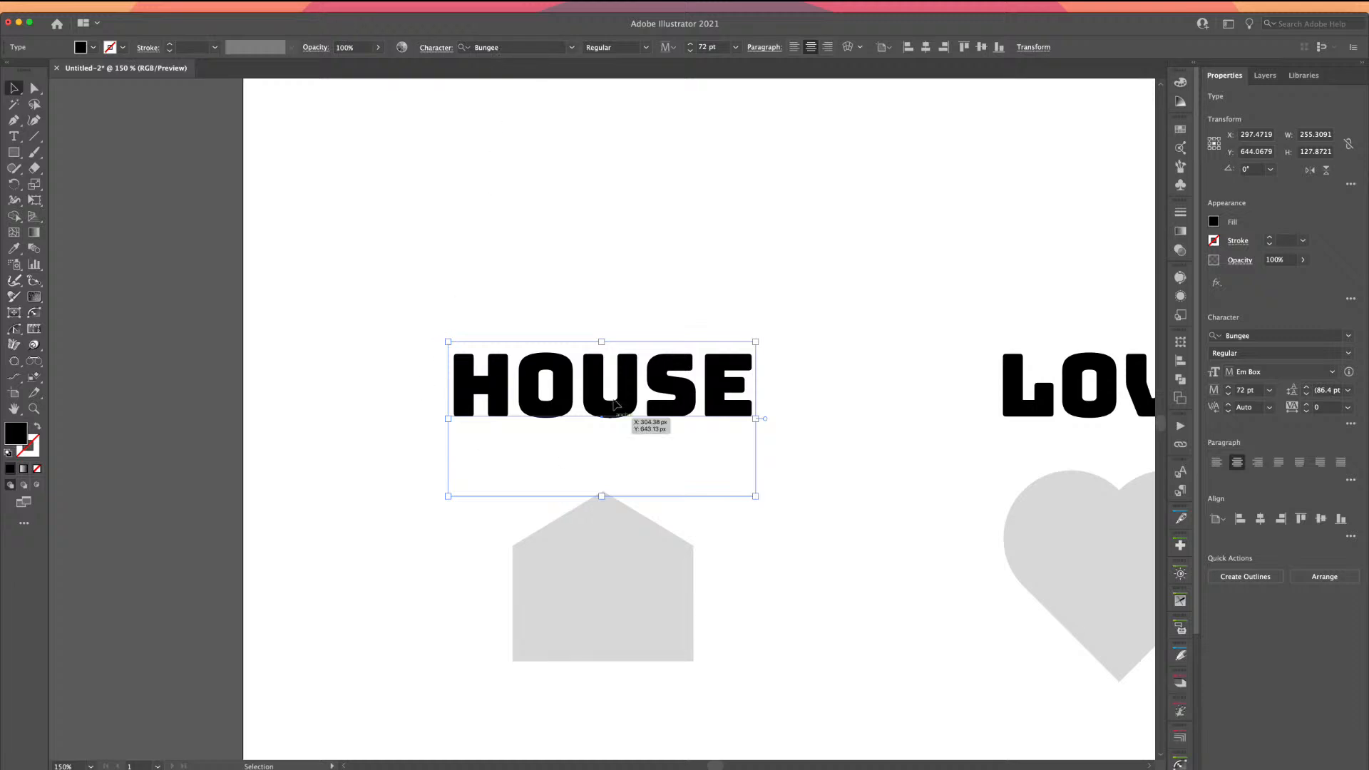
click(403, 421)
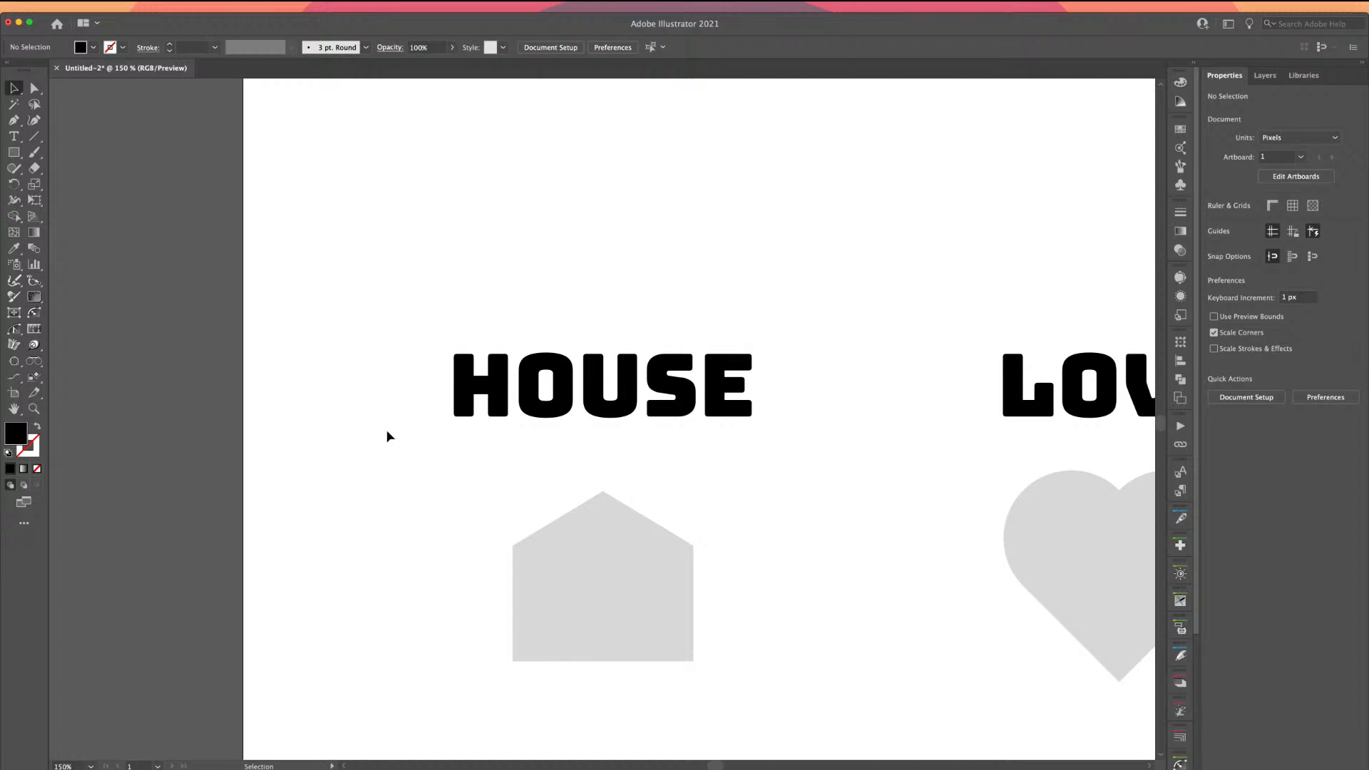
drag(449, 484, 342, 404)
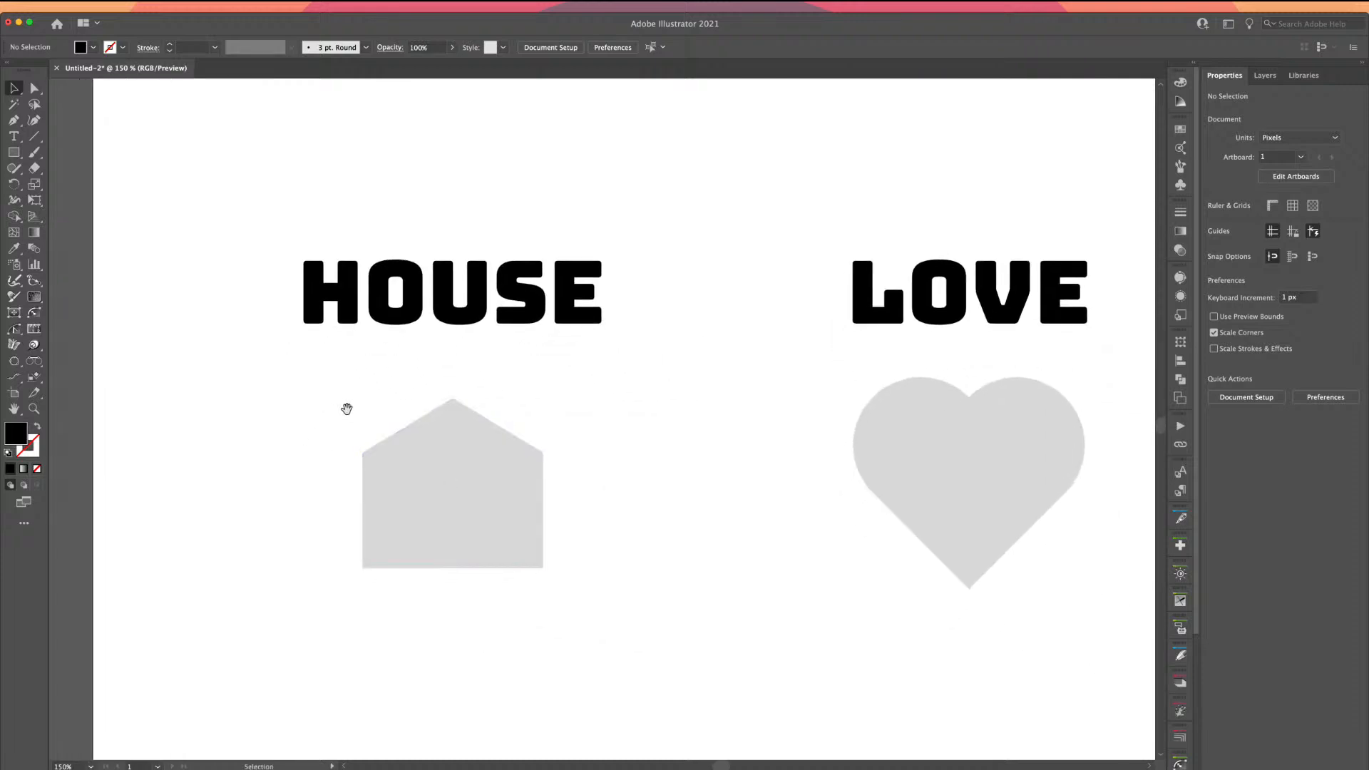
click(419, 472)
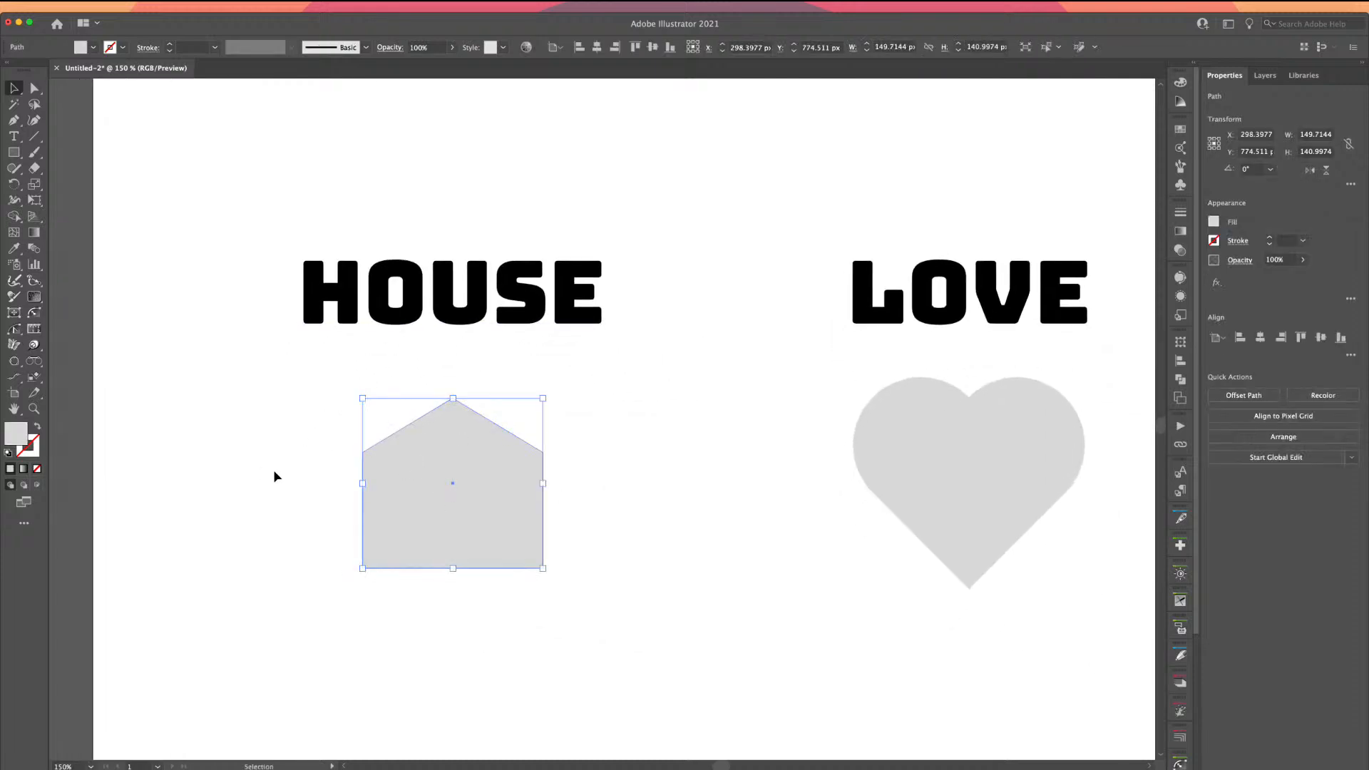
click(284, 390)
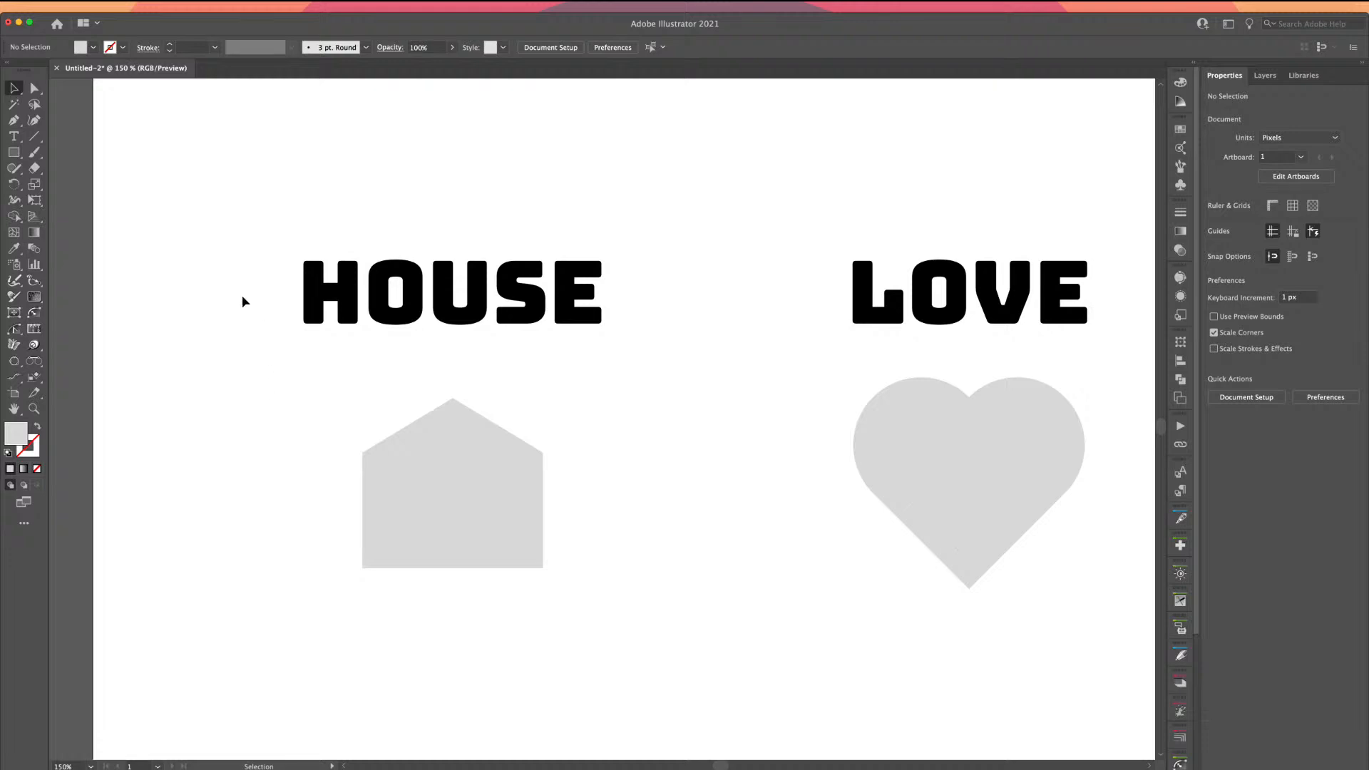
click(436, 438)
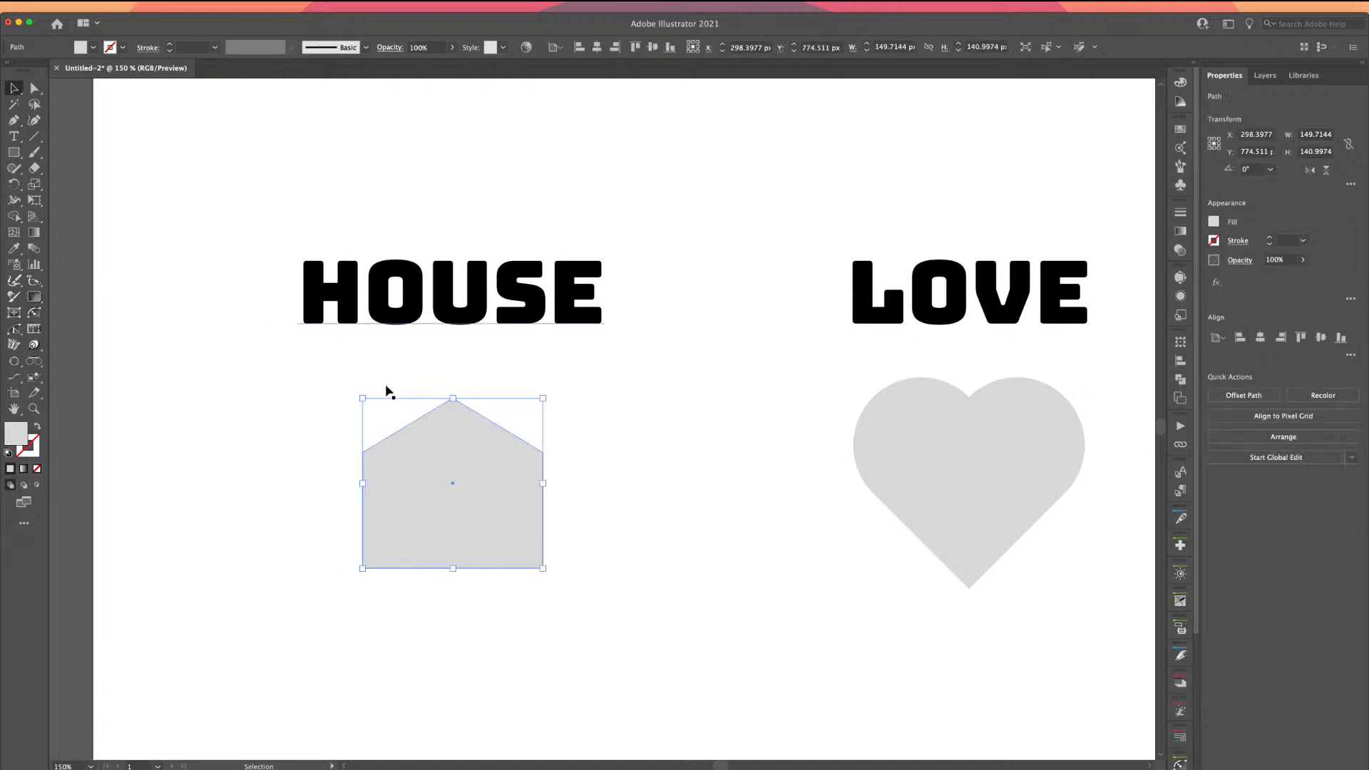
click(297, 446)
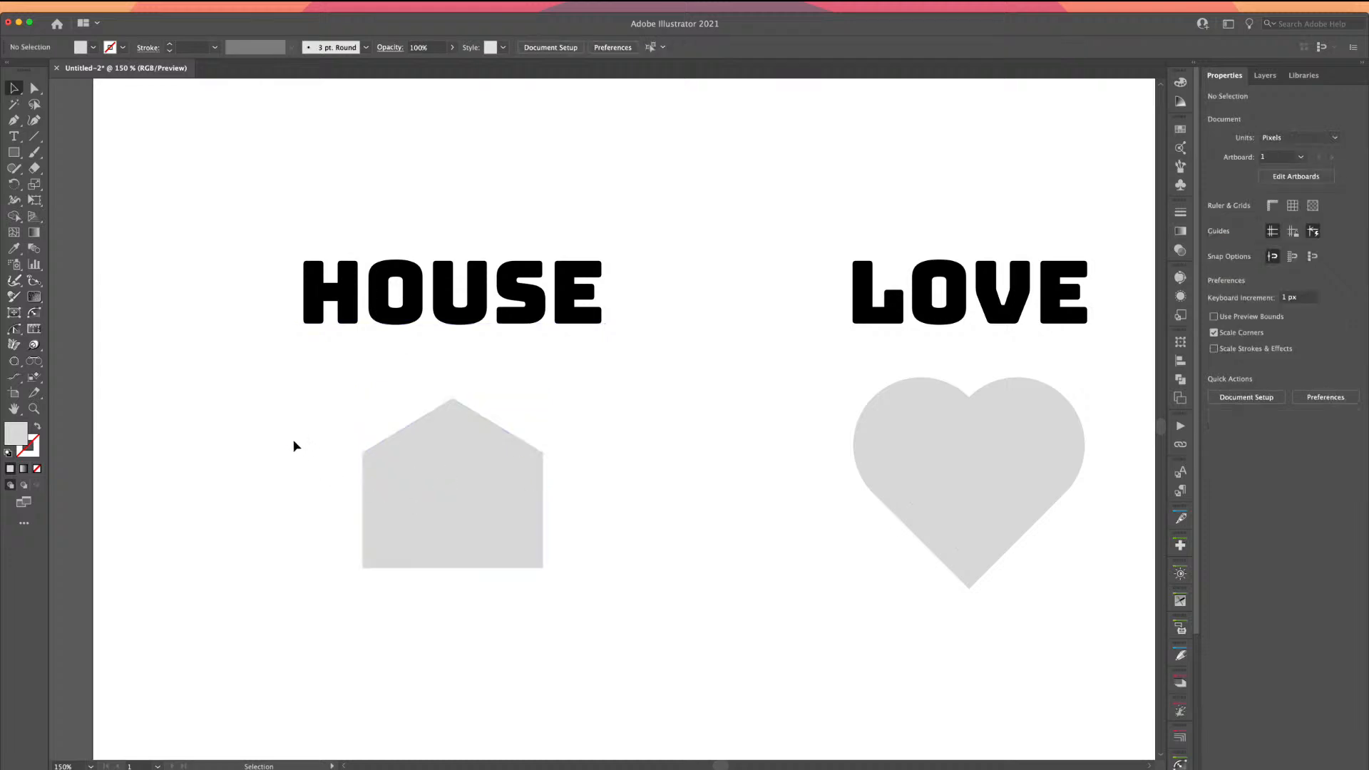
- Bring the grey house shape to the front of the stacking order
click(399, 474)
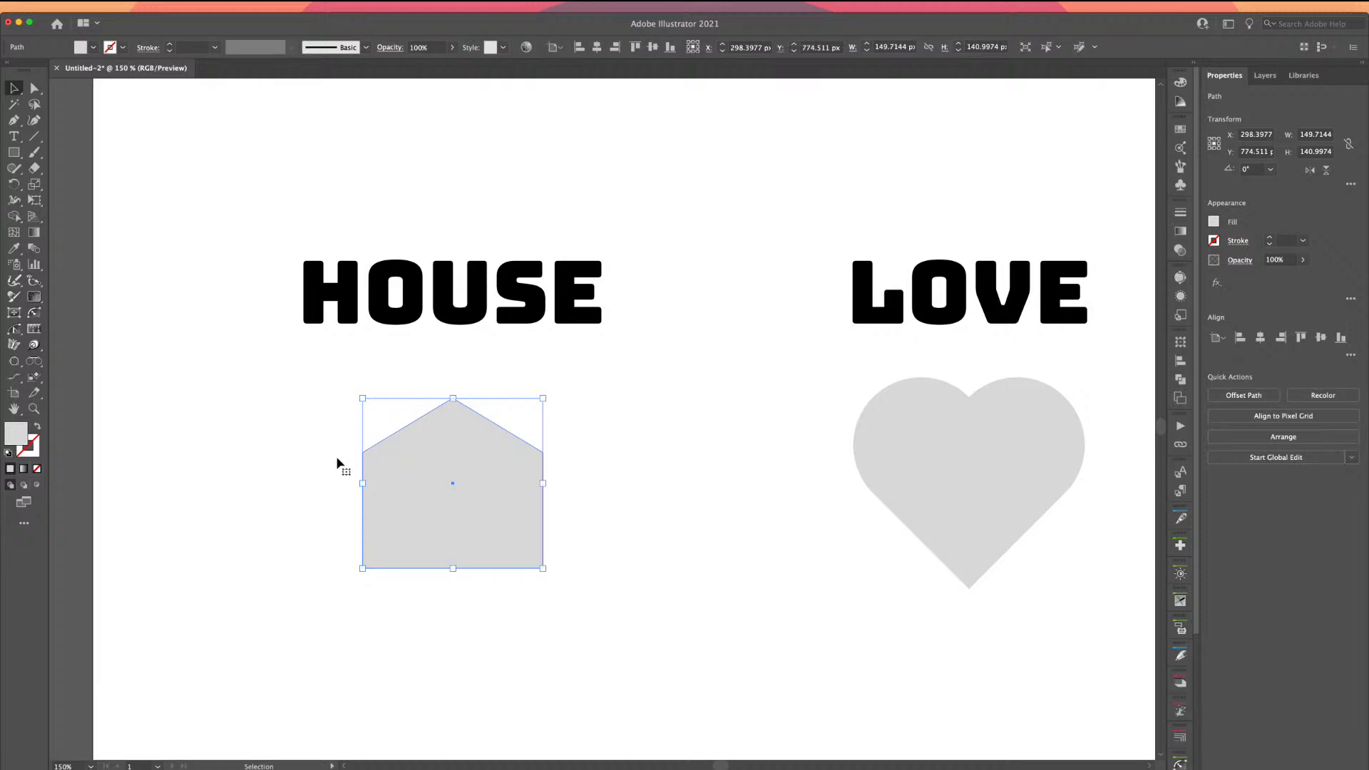
right_click(408, 471)
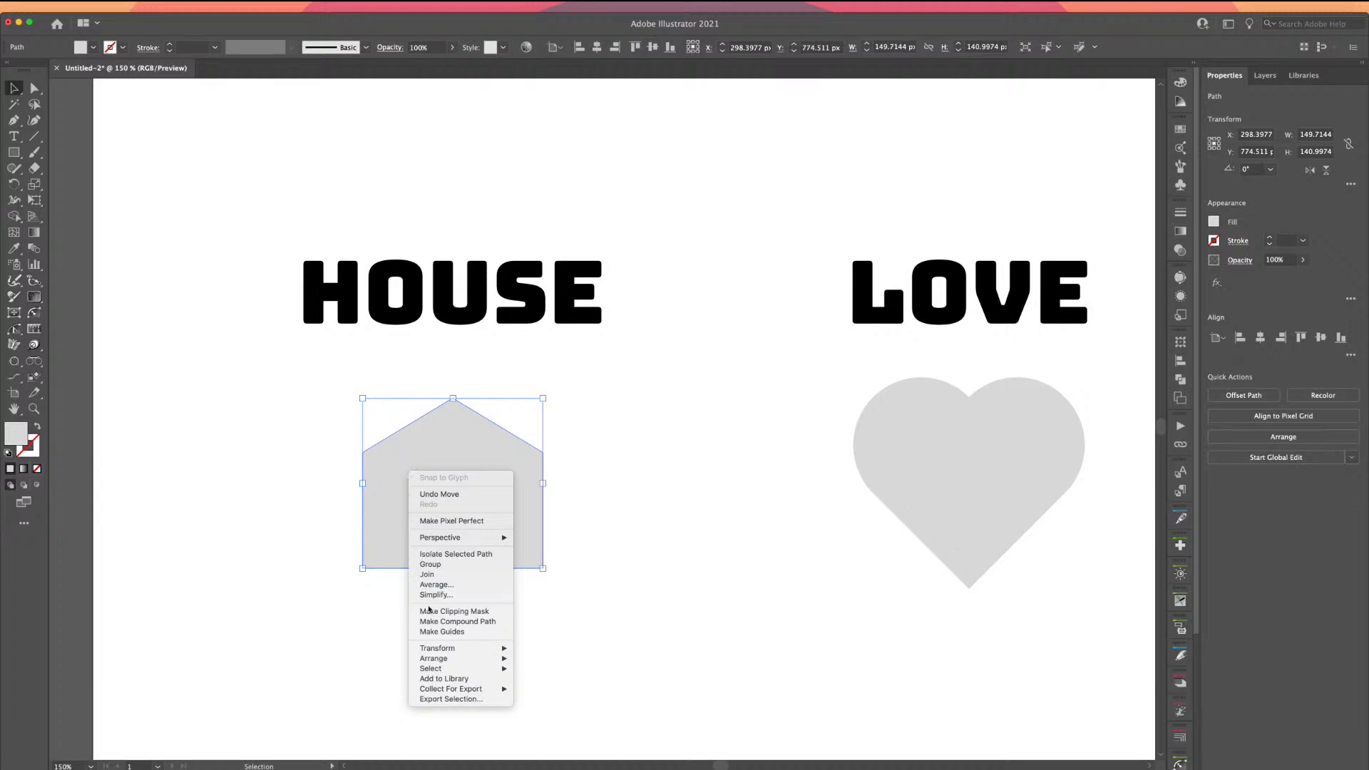
mouse_move(452, 664)
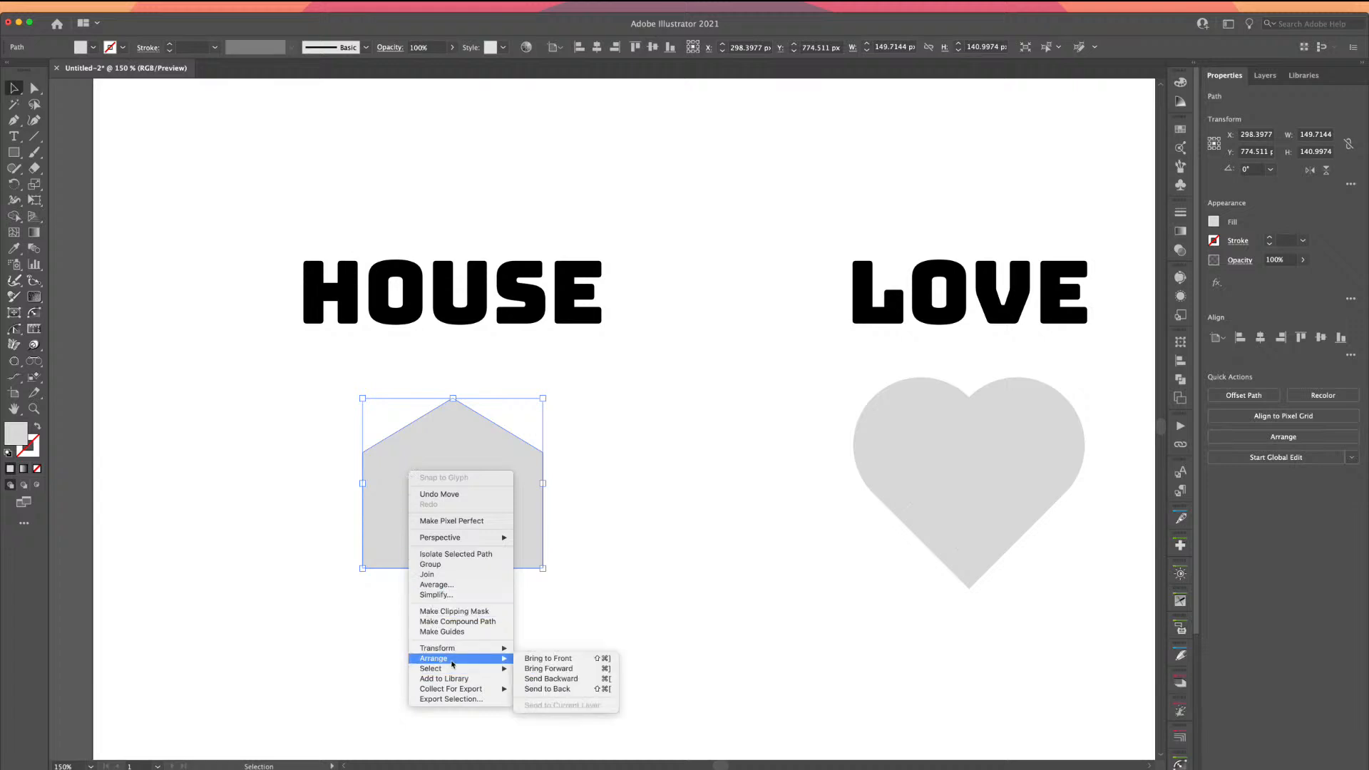
click(552, 657)
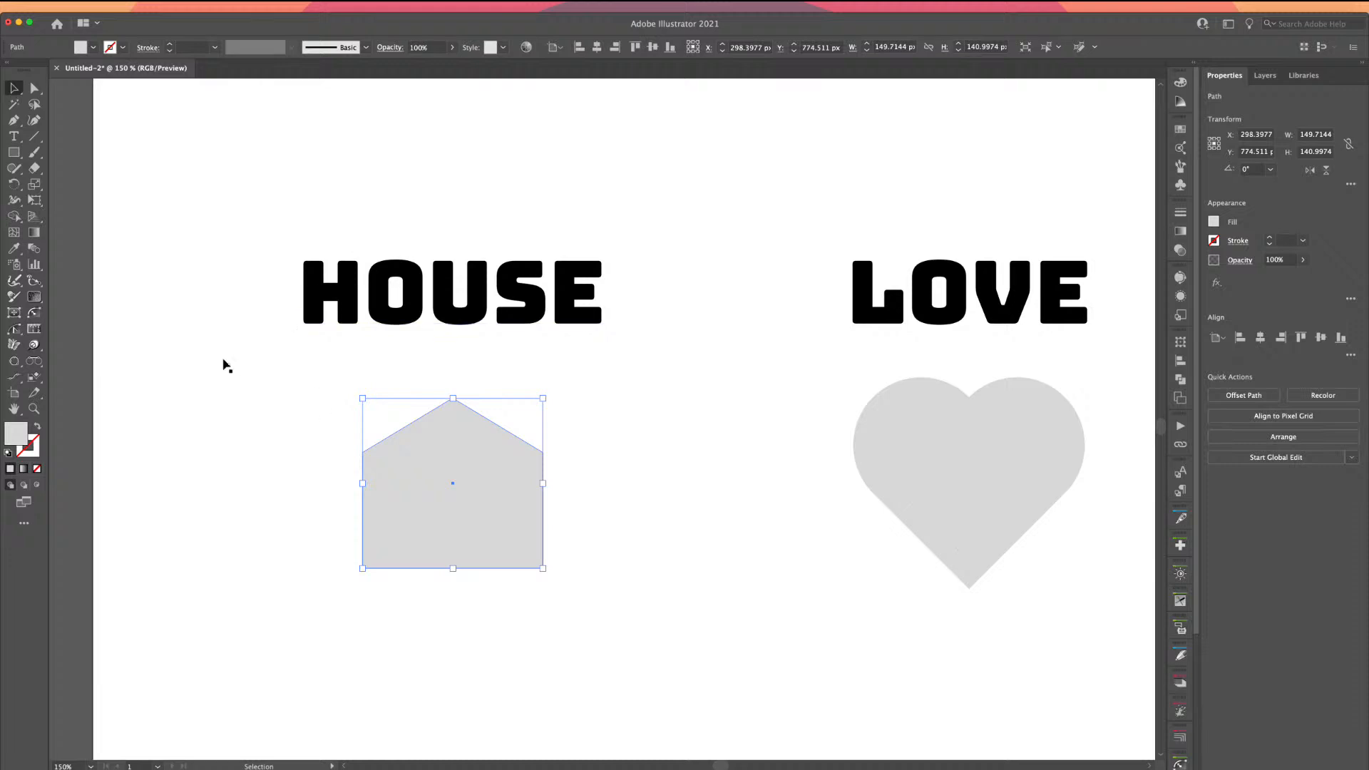
- Try distorting the HOUSE text into the house shape with Make with Top Object, undo the distortion and deselect
drag(309, 186, 540, 516)
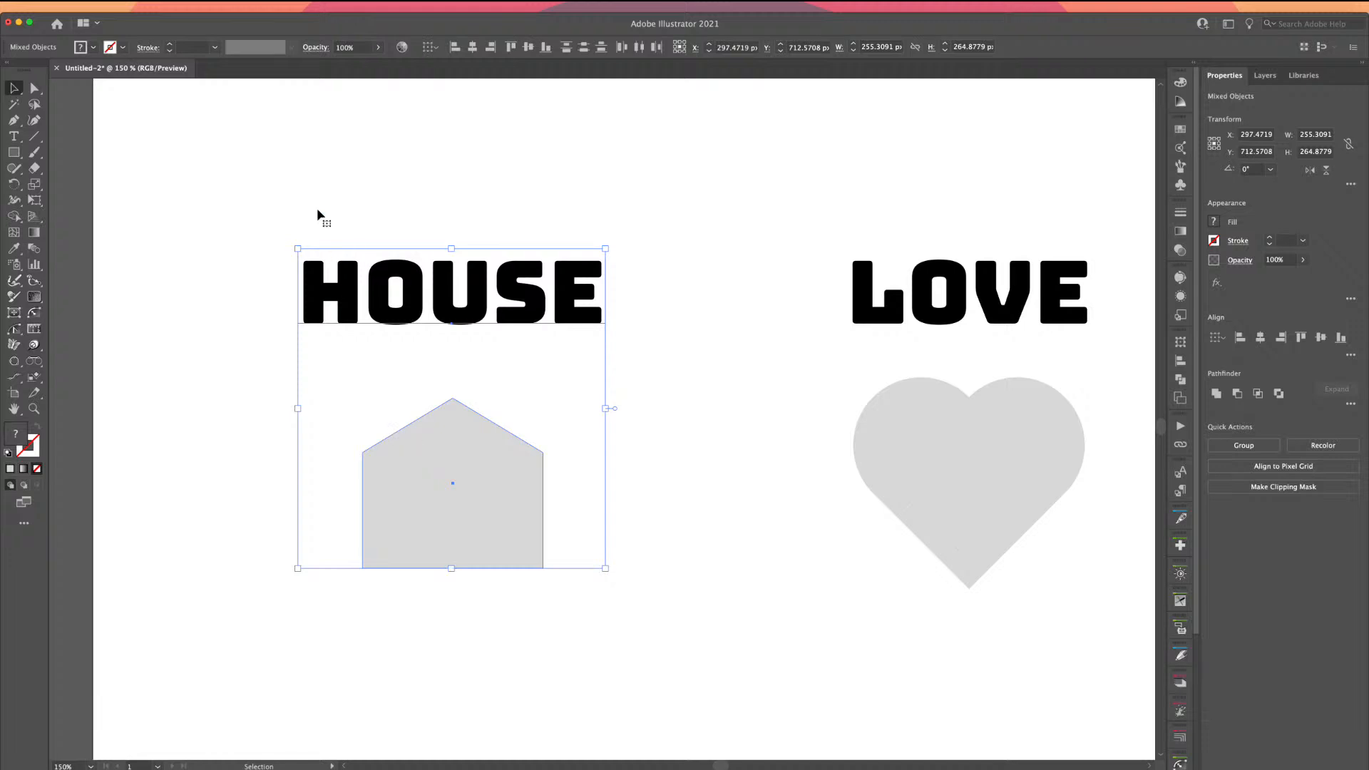
click(132, 5)
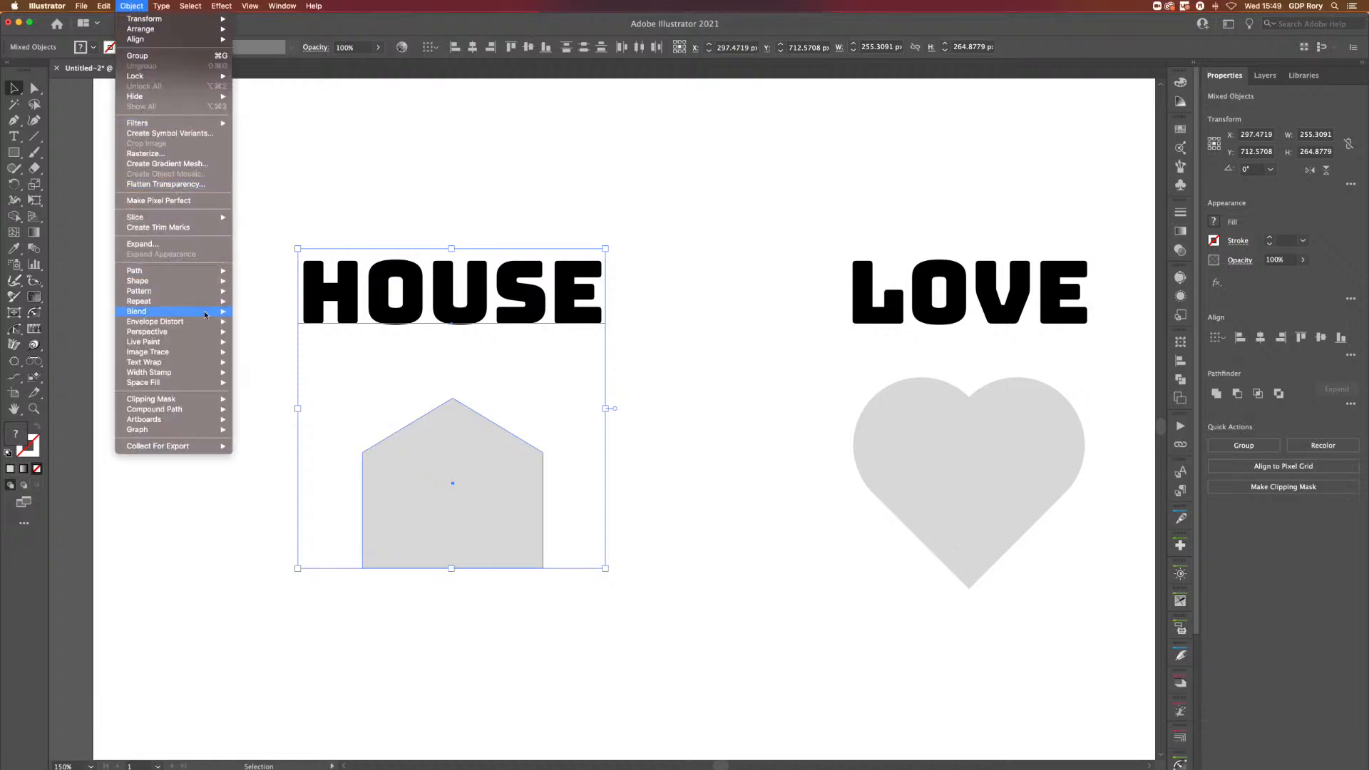
mouse_move(207, 322)
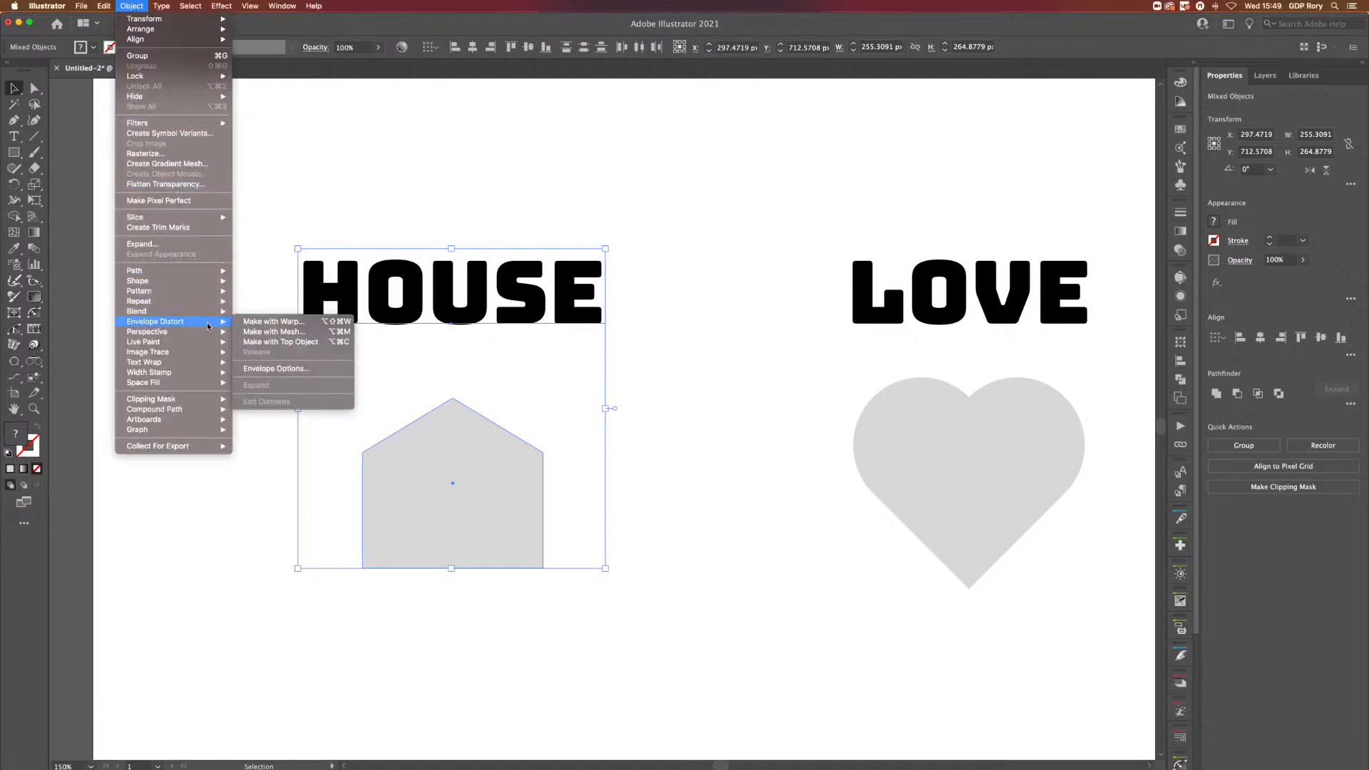
click(263, 341)
click(293, 484)
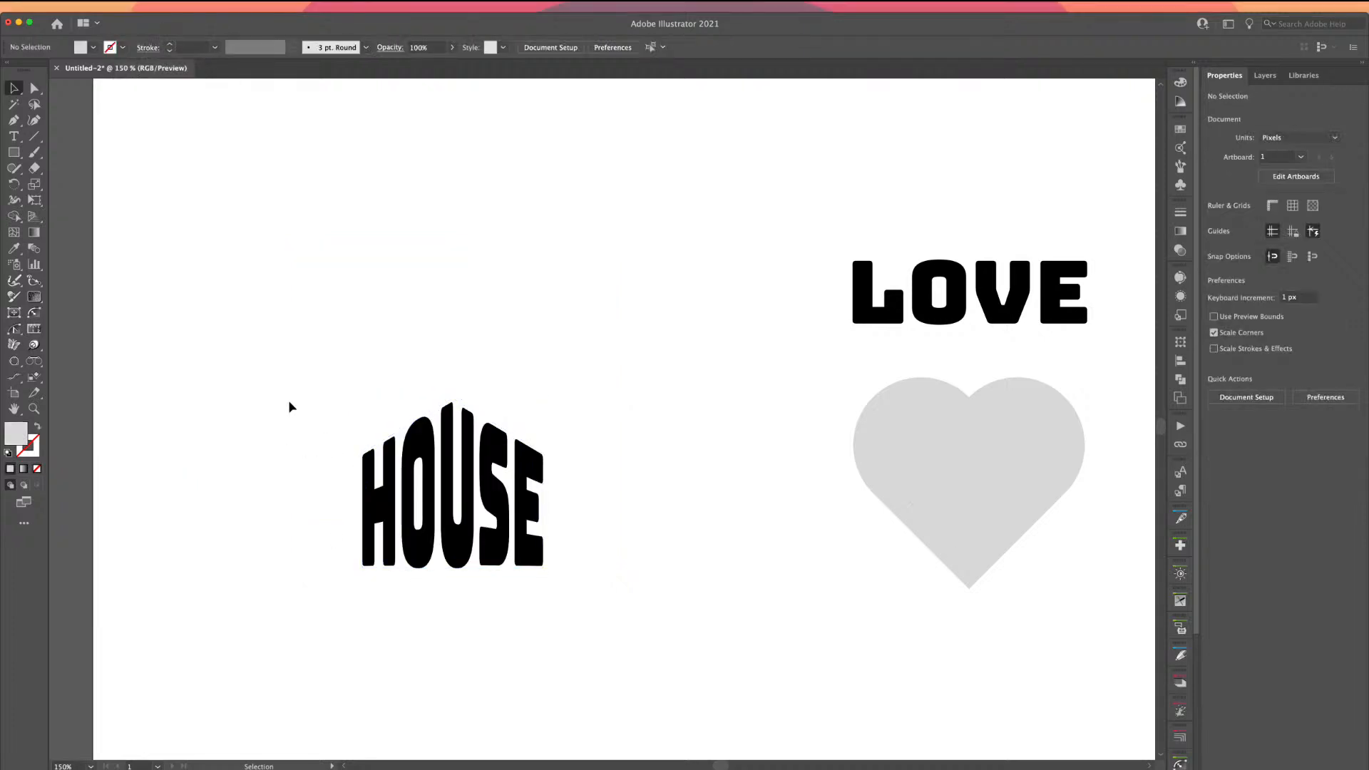
key(super+z)
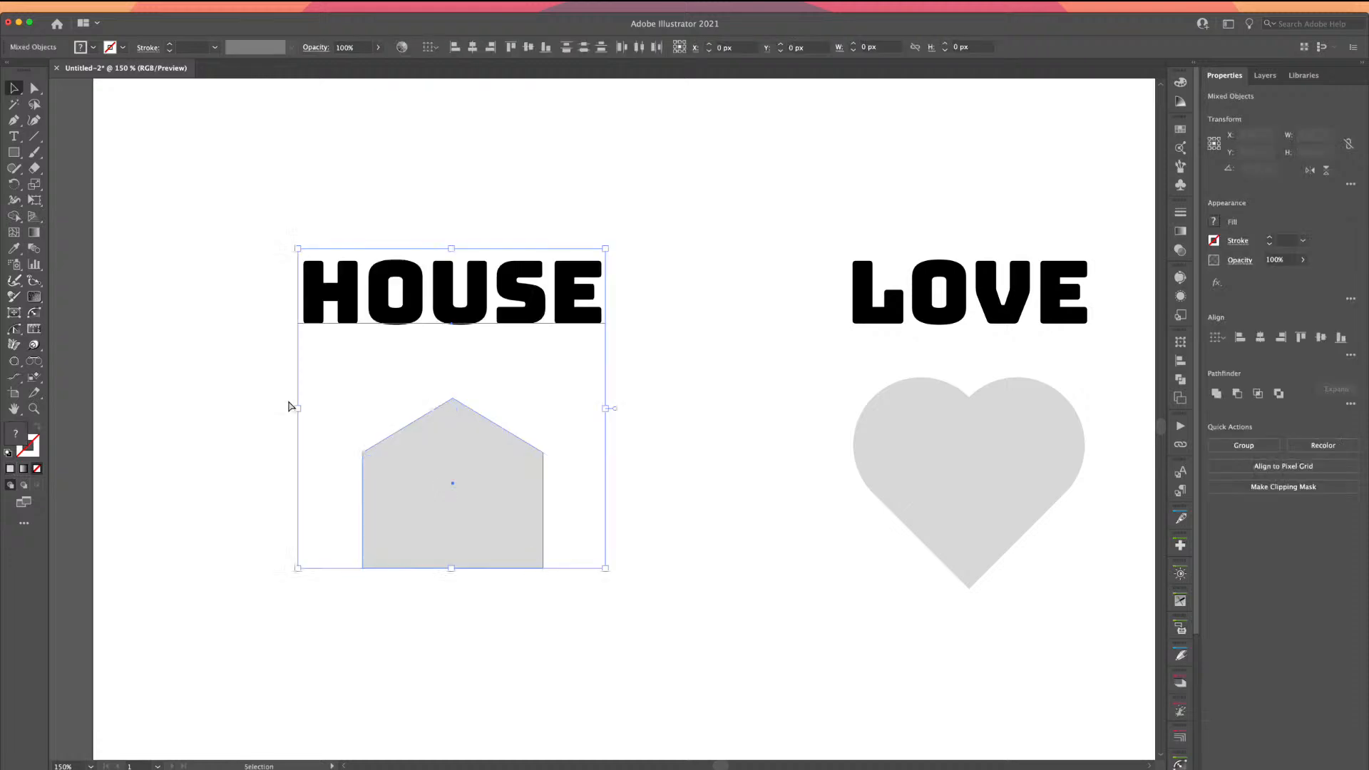
click(255, 390)
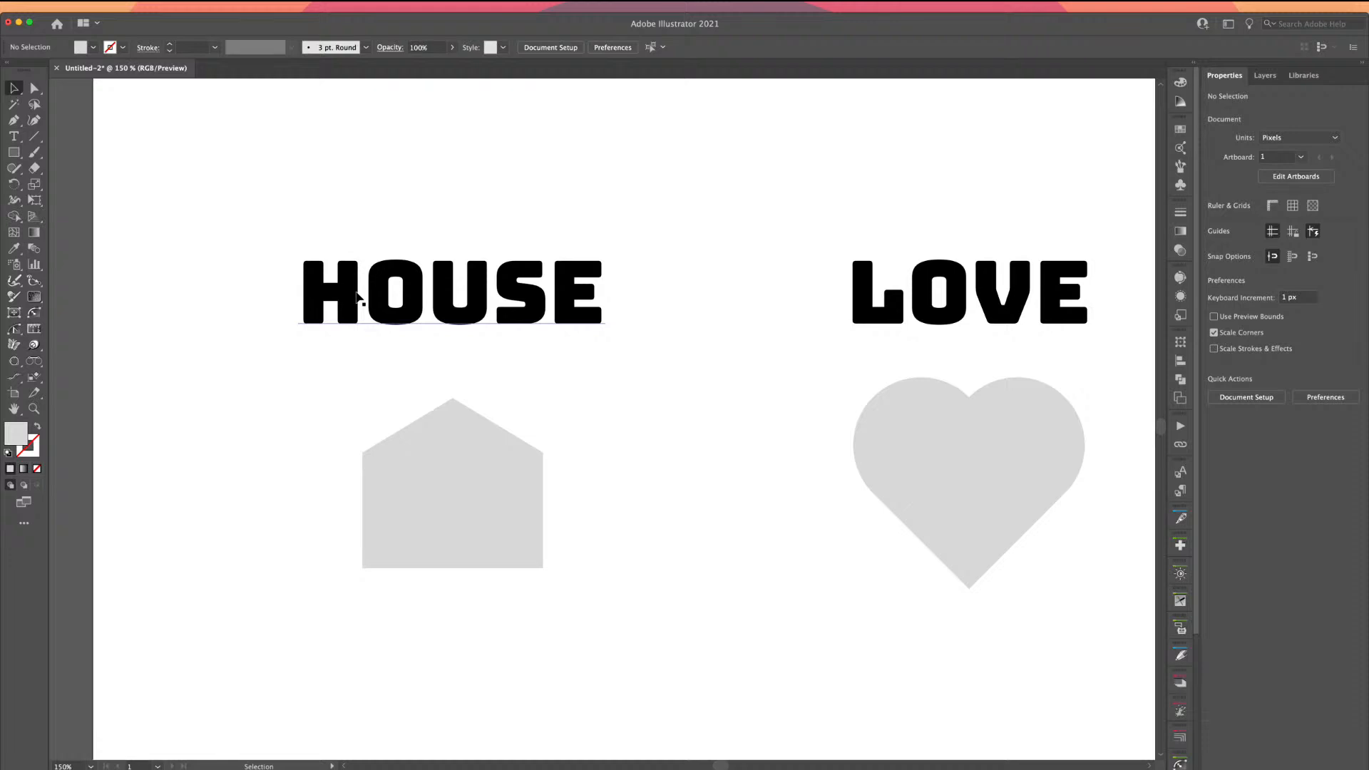
- Widen the house shape equally on both sides to about 225 px, keeping its centre and height
click(404, 447)
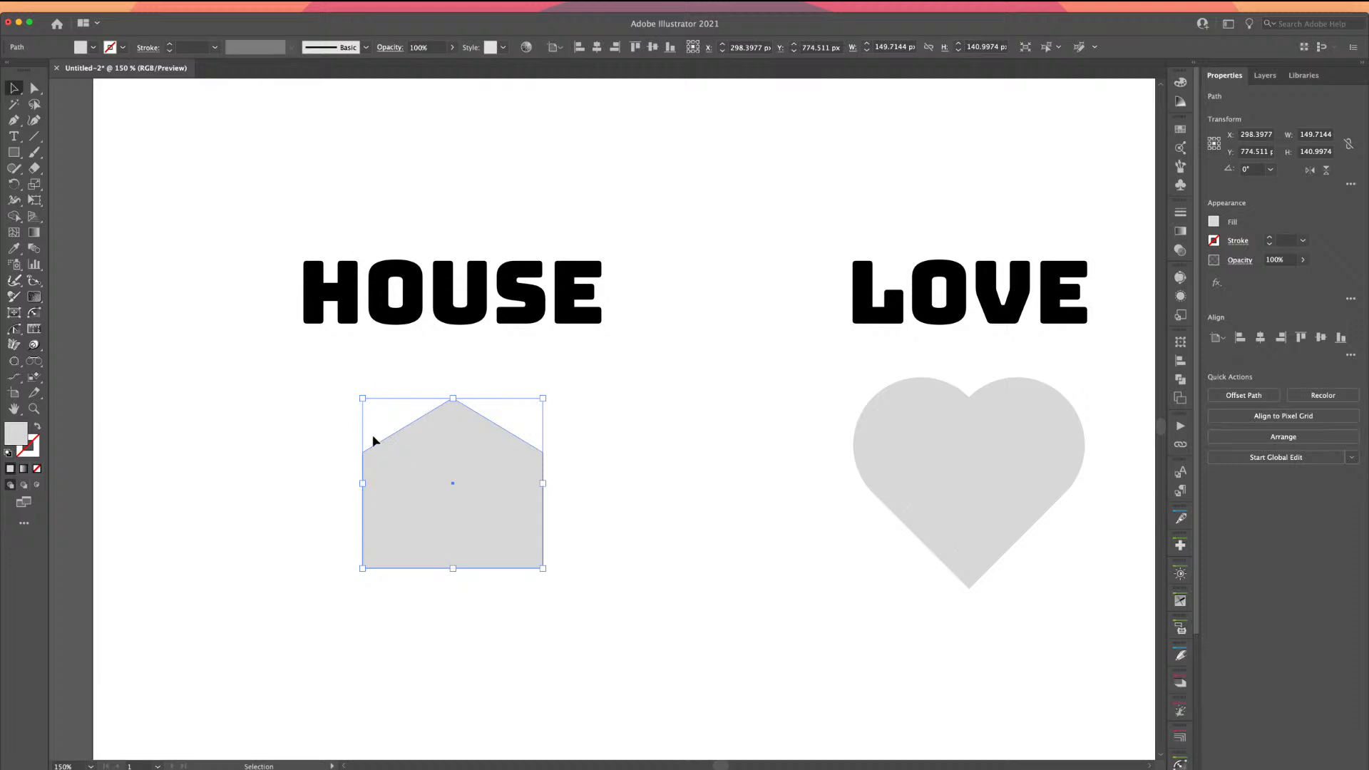
click(378, 385)
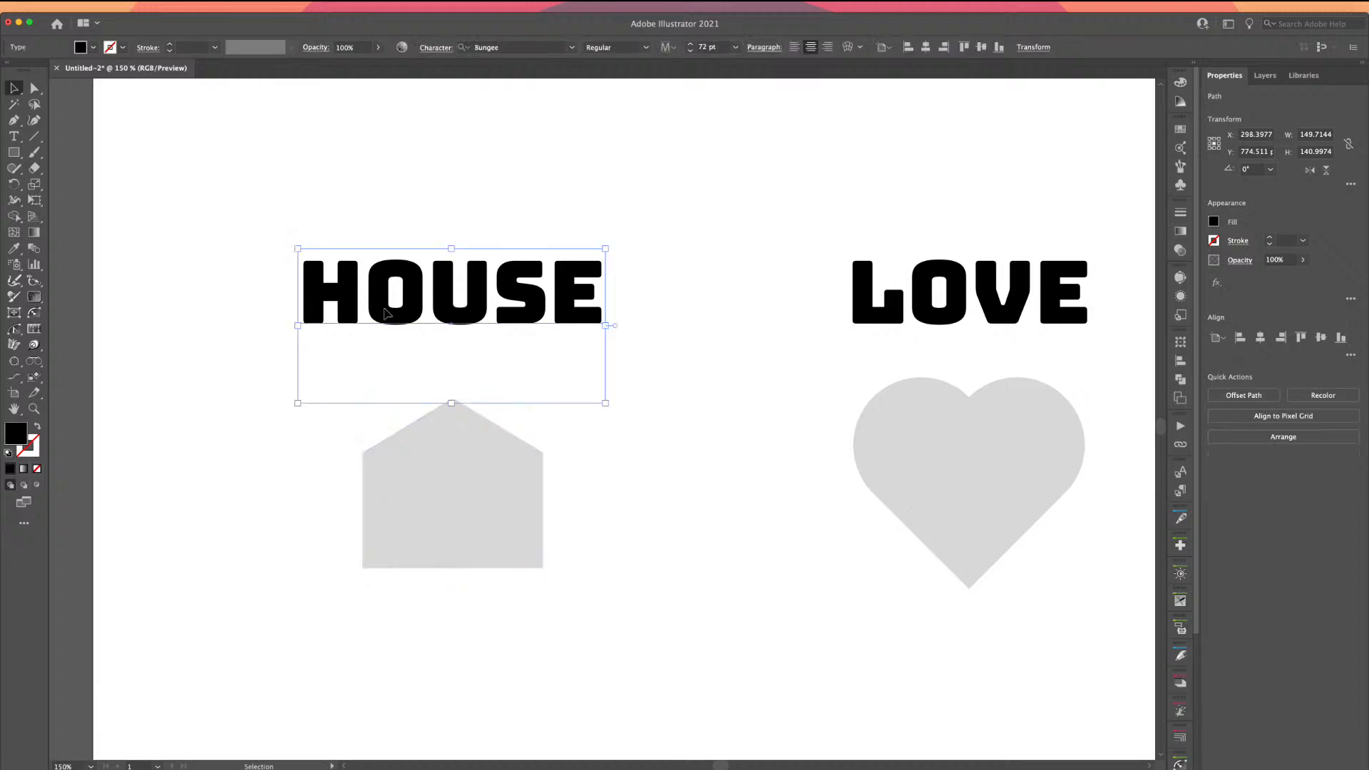
click(372, 471)
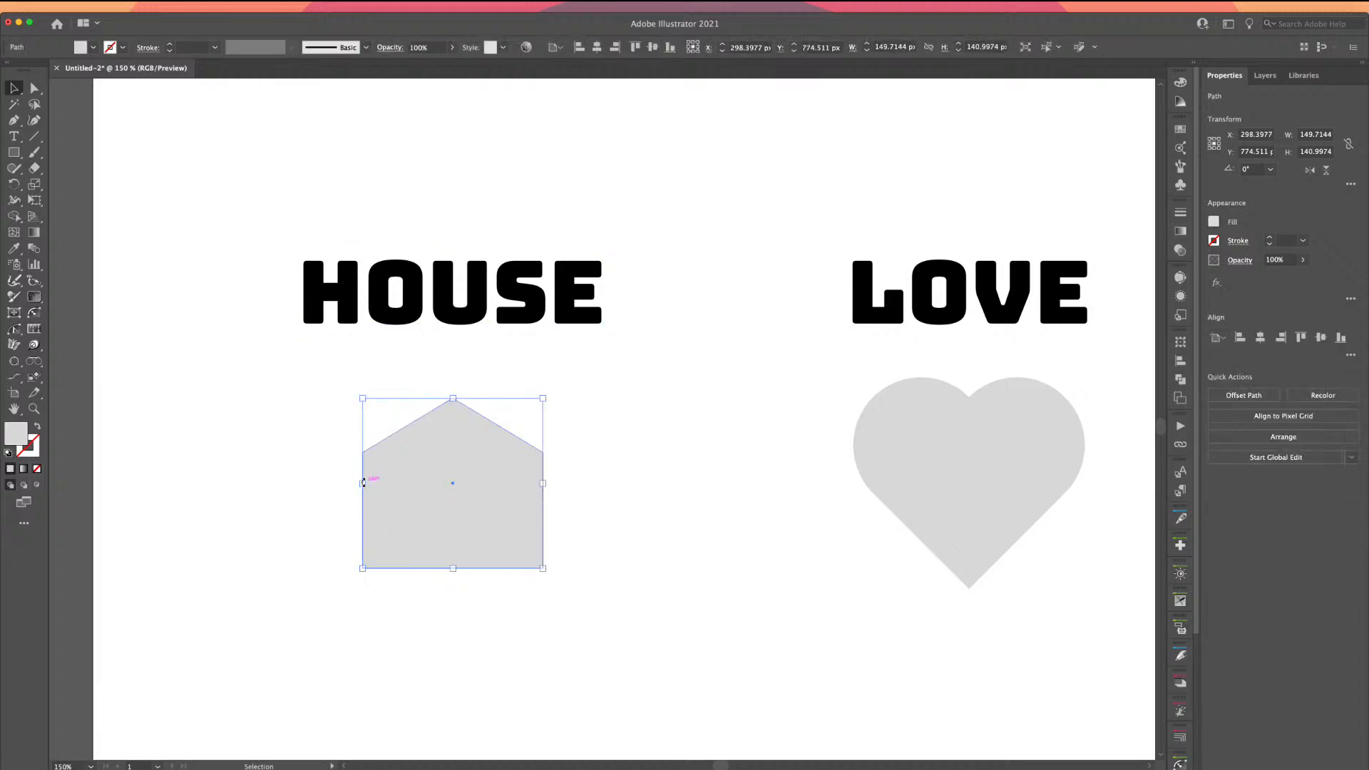
drag(363, 483, 319, 487)
- Distort the HOUSE text into the widened house shape with Make with Top Object, check the envelope and deselect it
drag(242, 267, 519, 534)
click(132, 5)
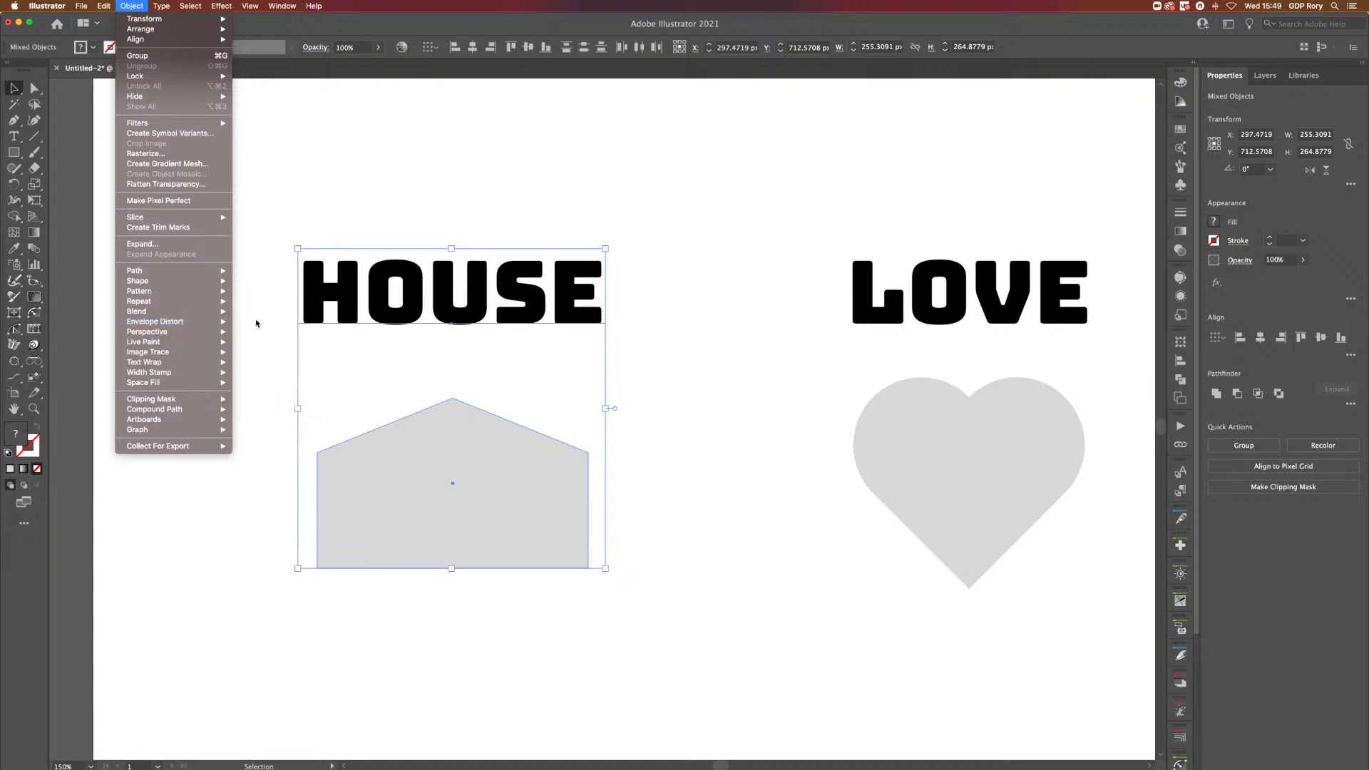
mouse_move(228, 326)
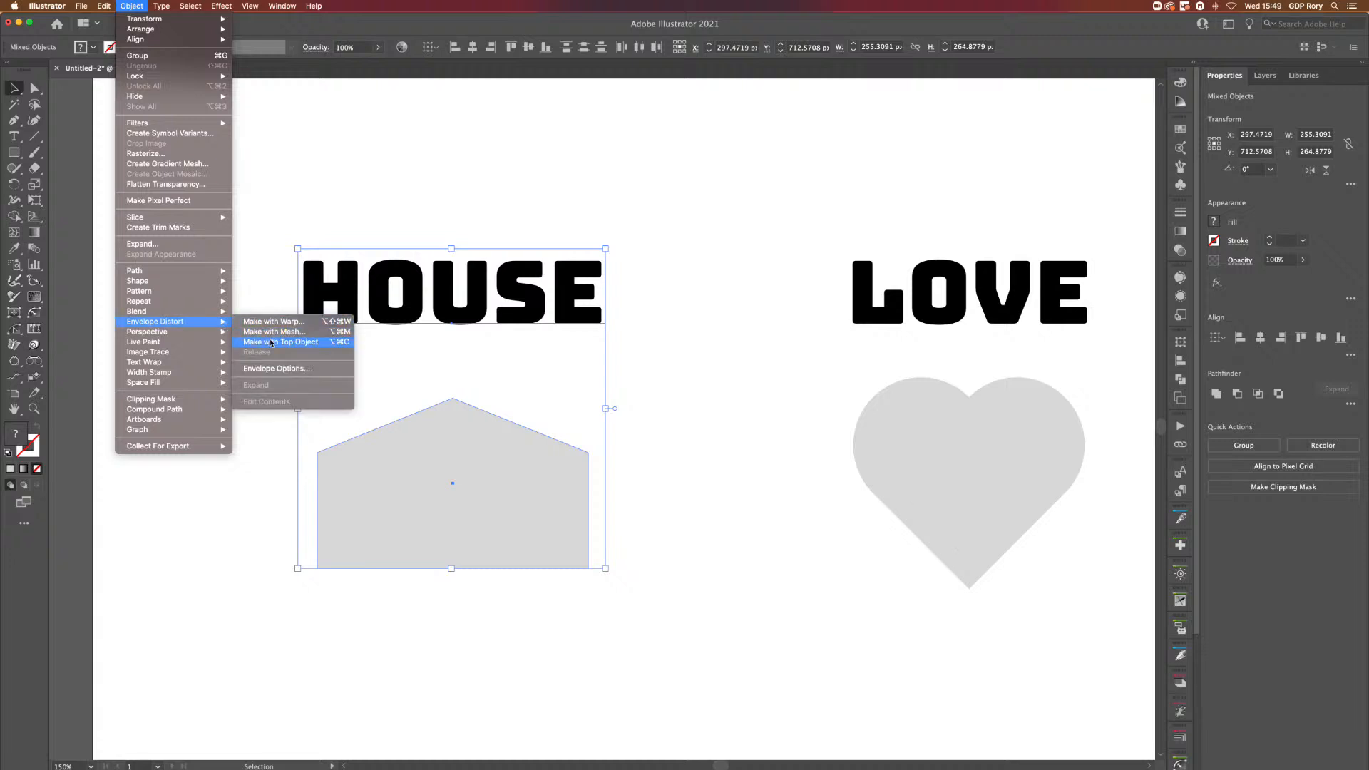
click(271, 343)
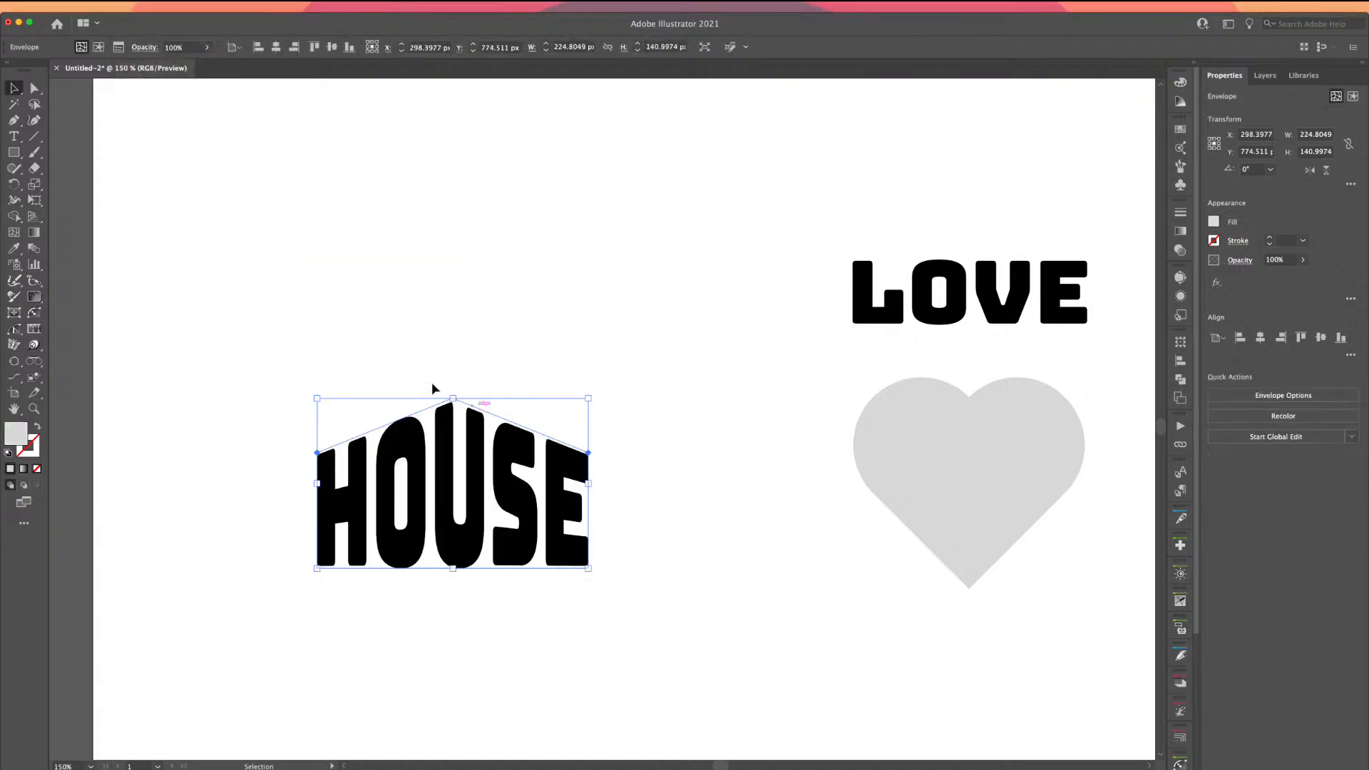
click(240, 465)
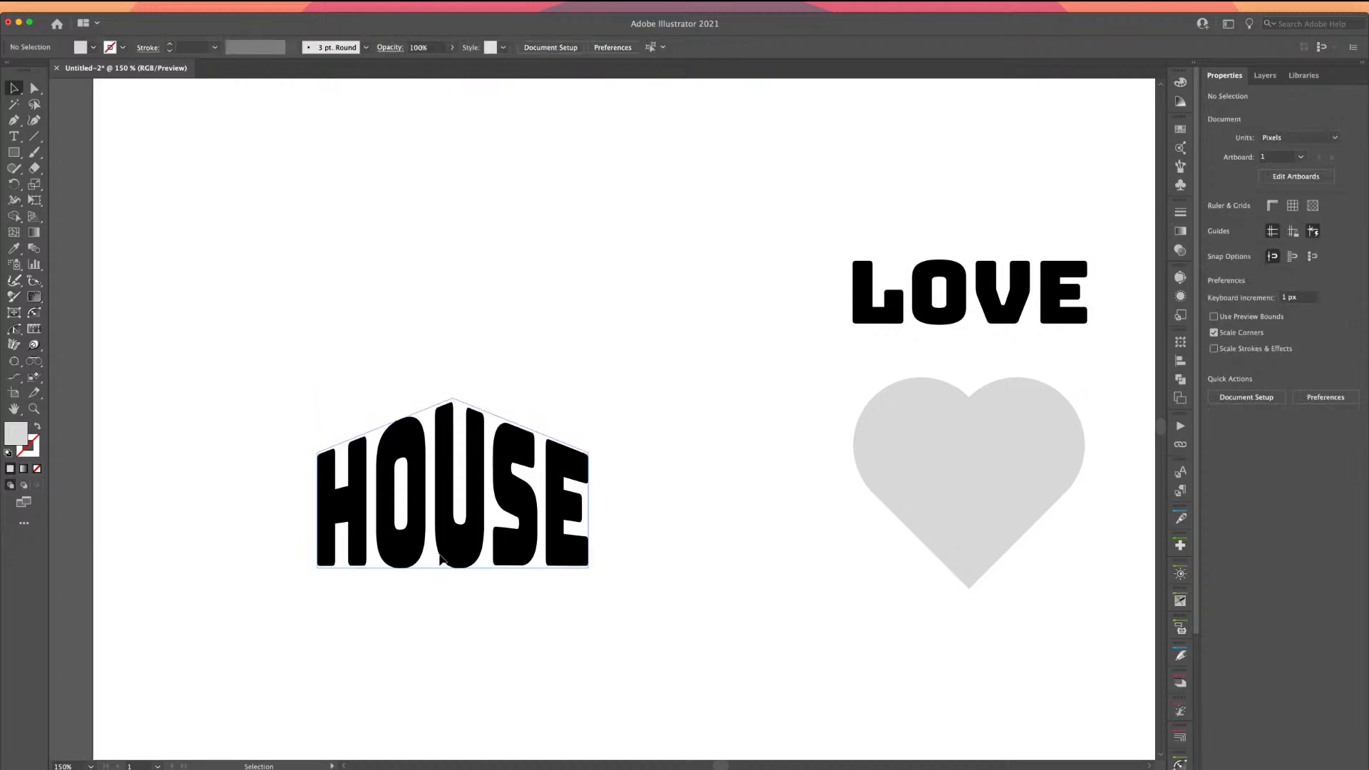
click(354, 503)
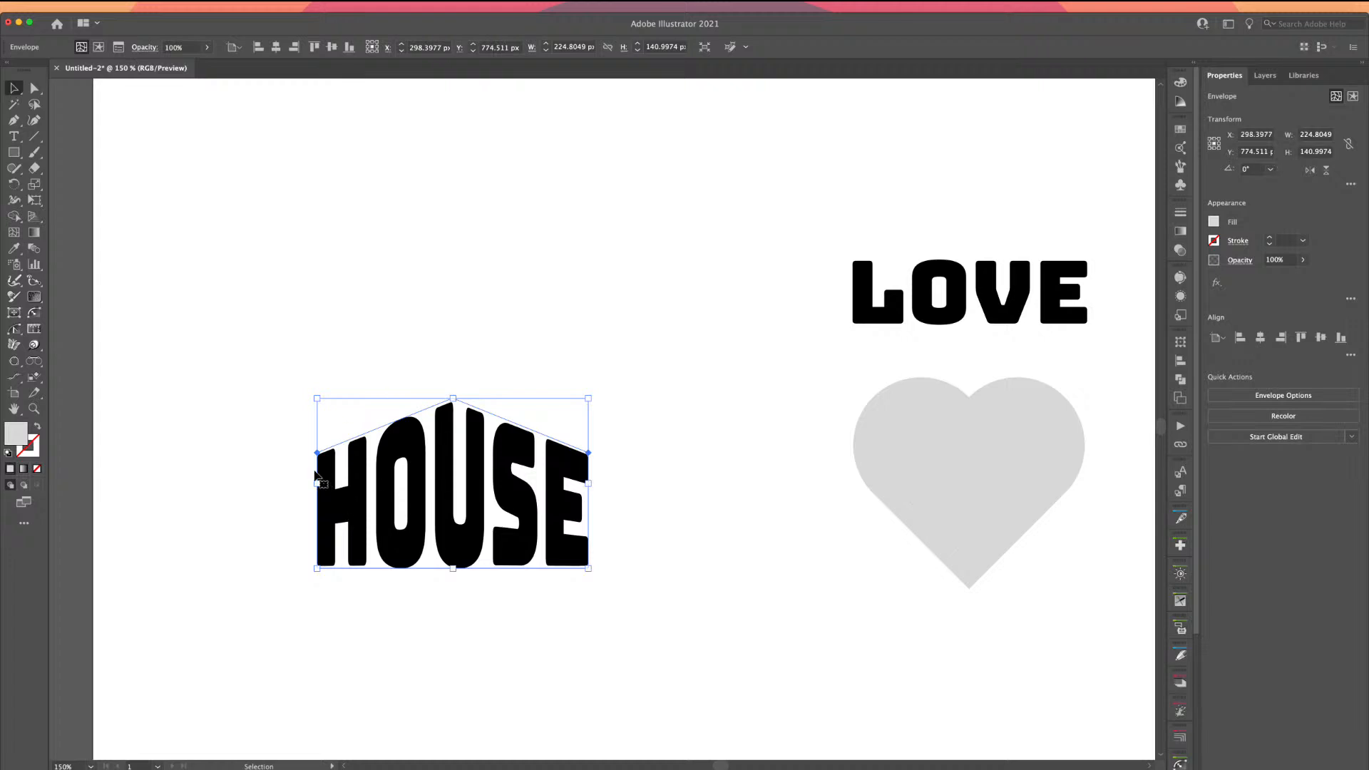
click(179, 485)
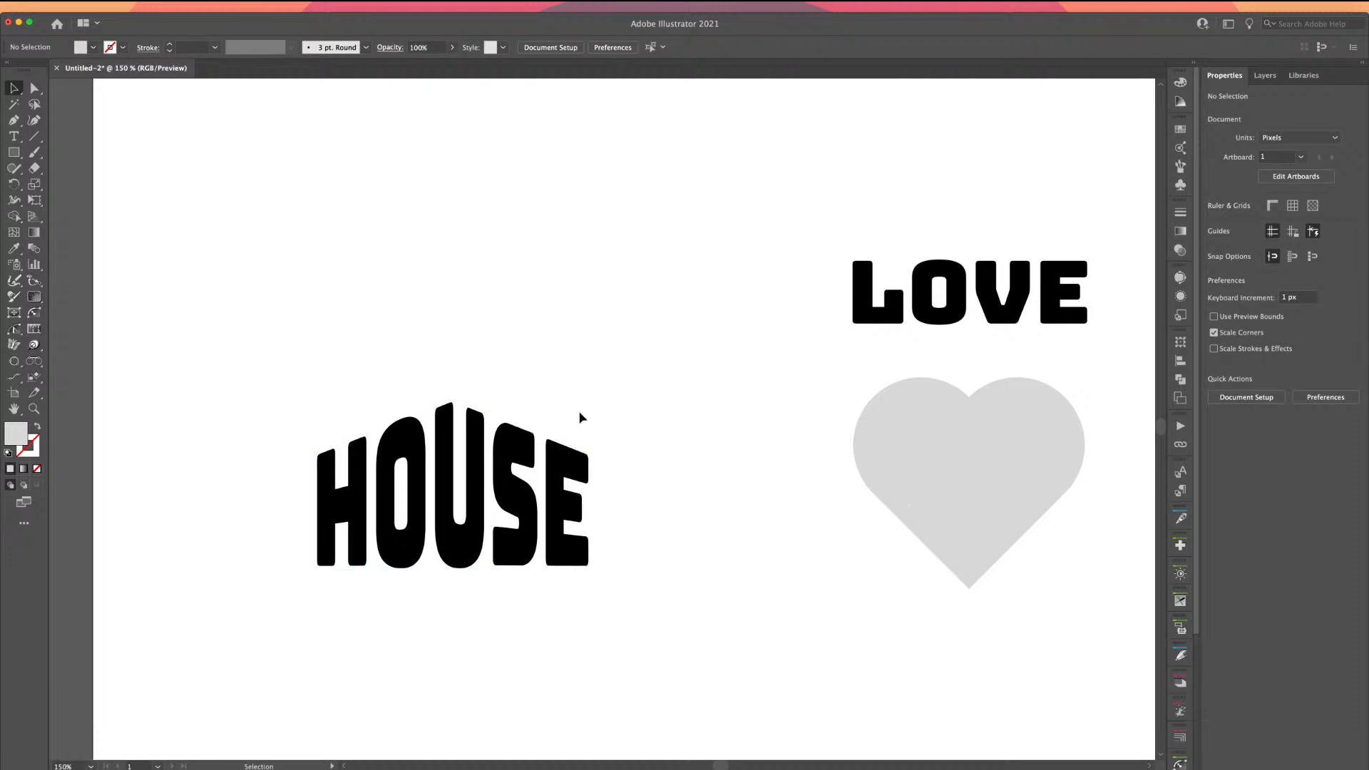
- Inspect the original text inside the HOUSE envelope, leave its contents and switch back to editing the envelope
click(501, 424)
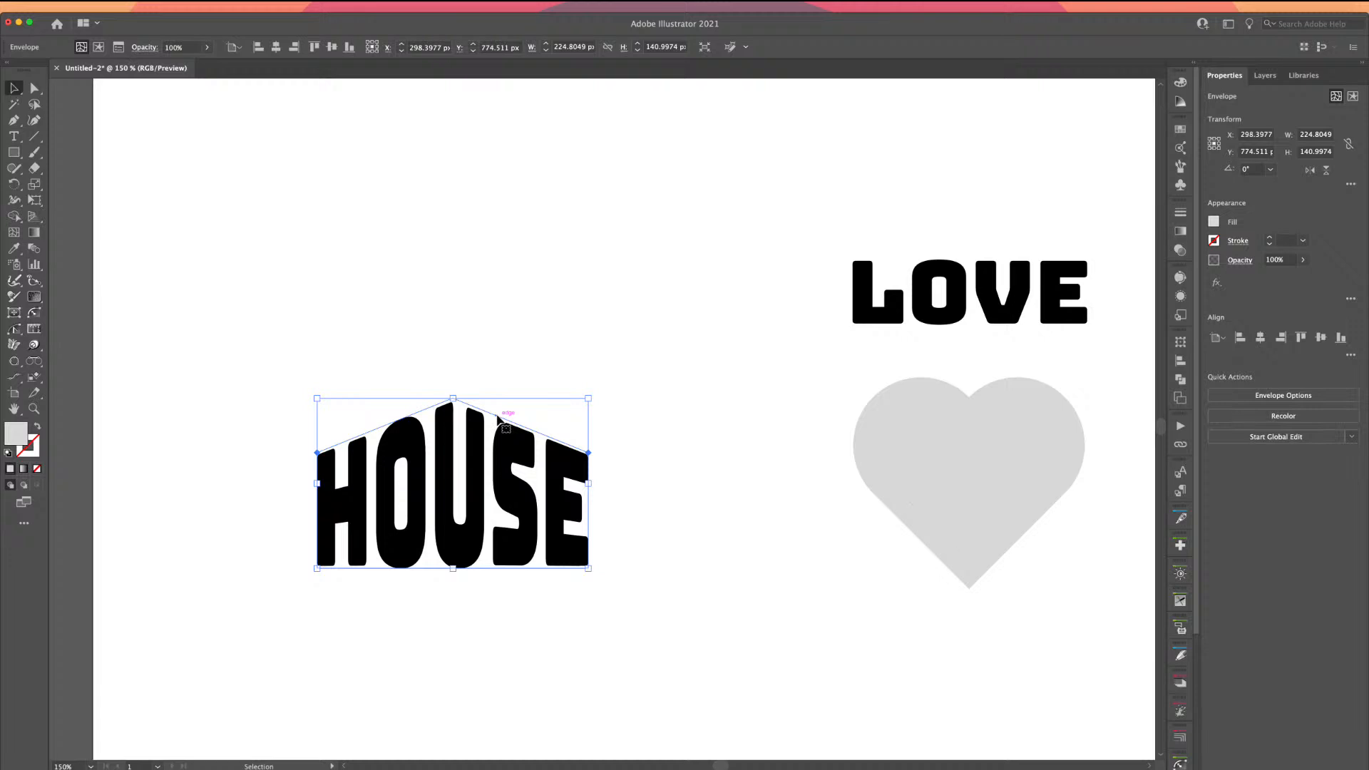
double_click(498, 418)
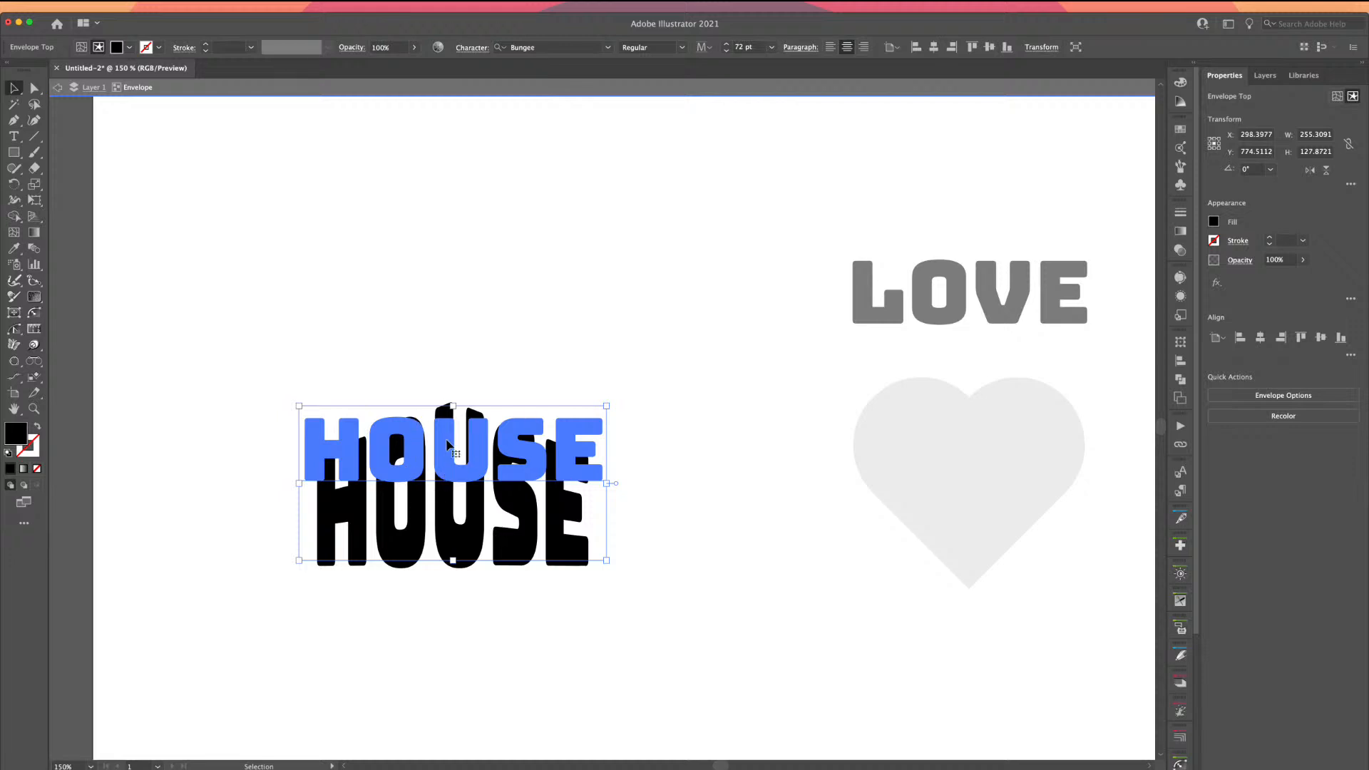
double_click(251, 362)
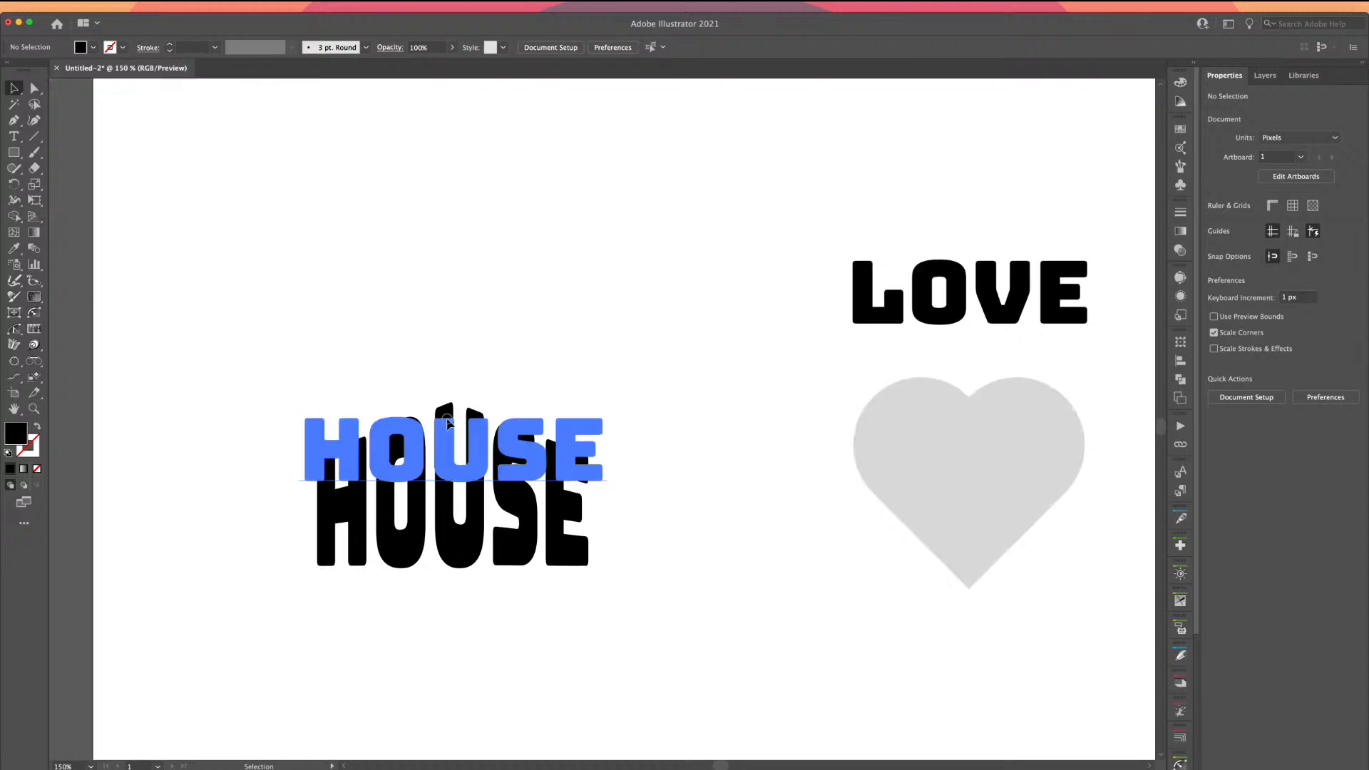
click(342, 463)
click(82, 48)
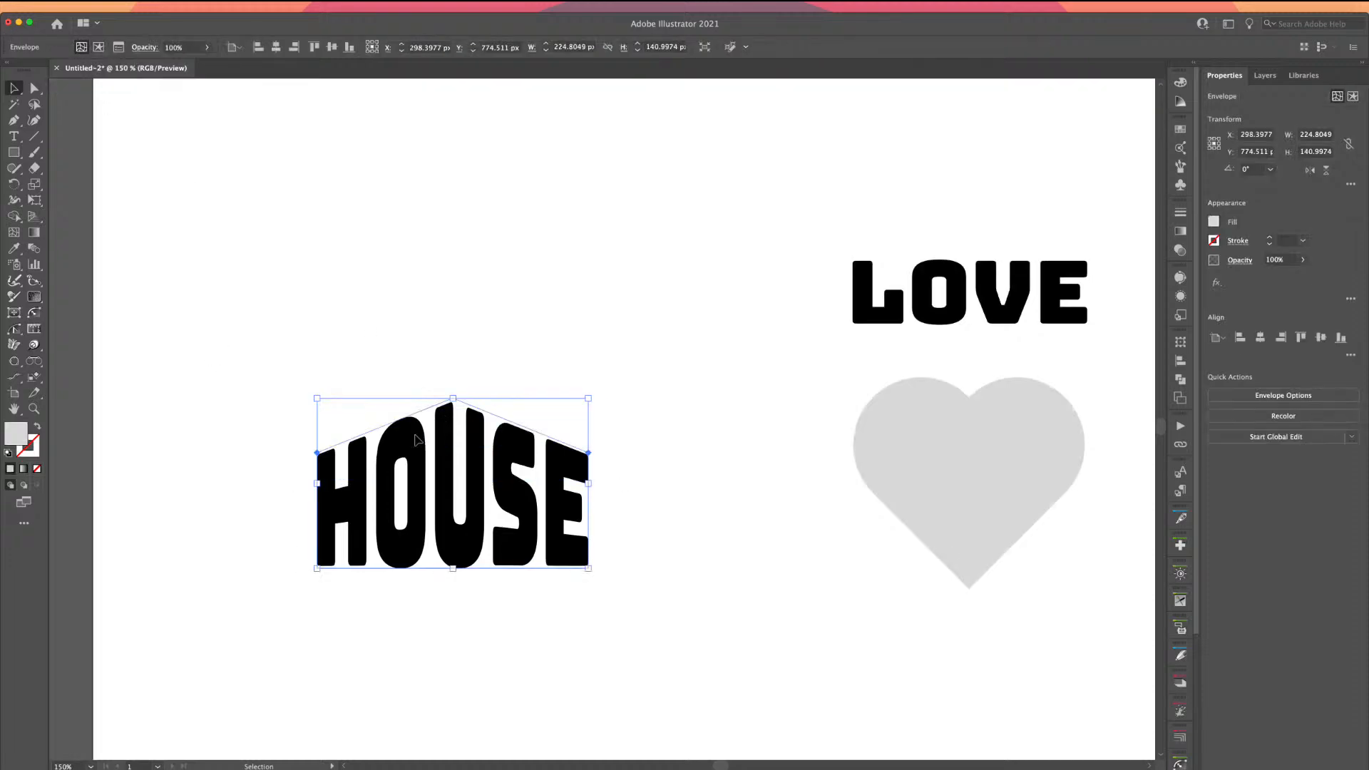
- Try raising the roof peak anchor of the HOUSE envelope and retracting its curve handles into the point
key(a)
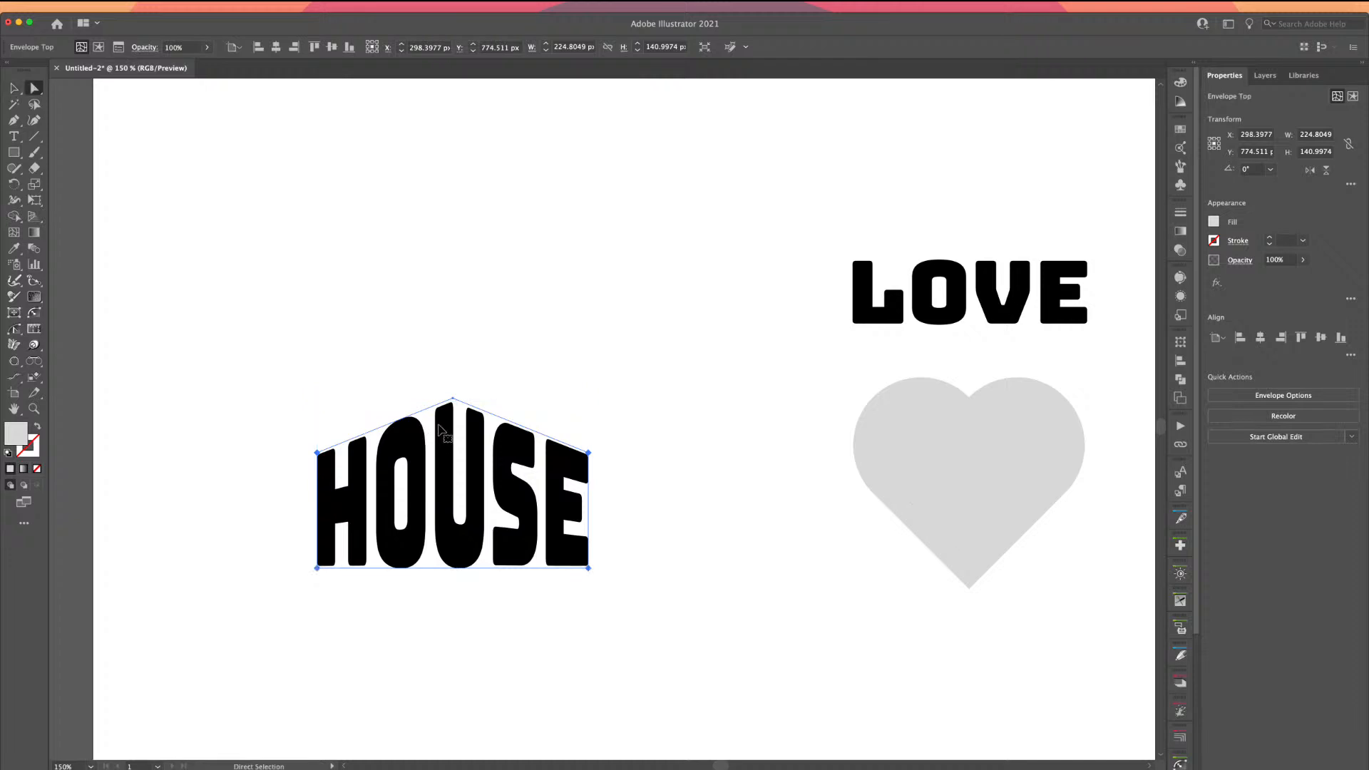
drag(452, 399, 452, 368)
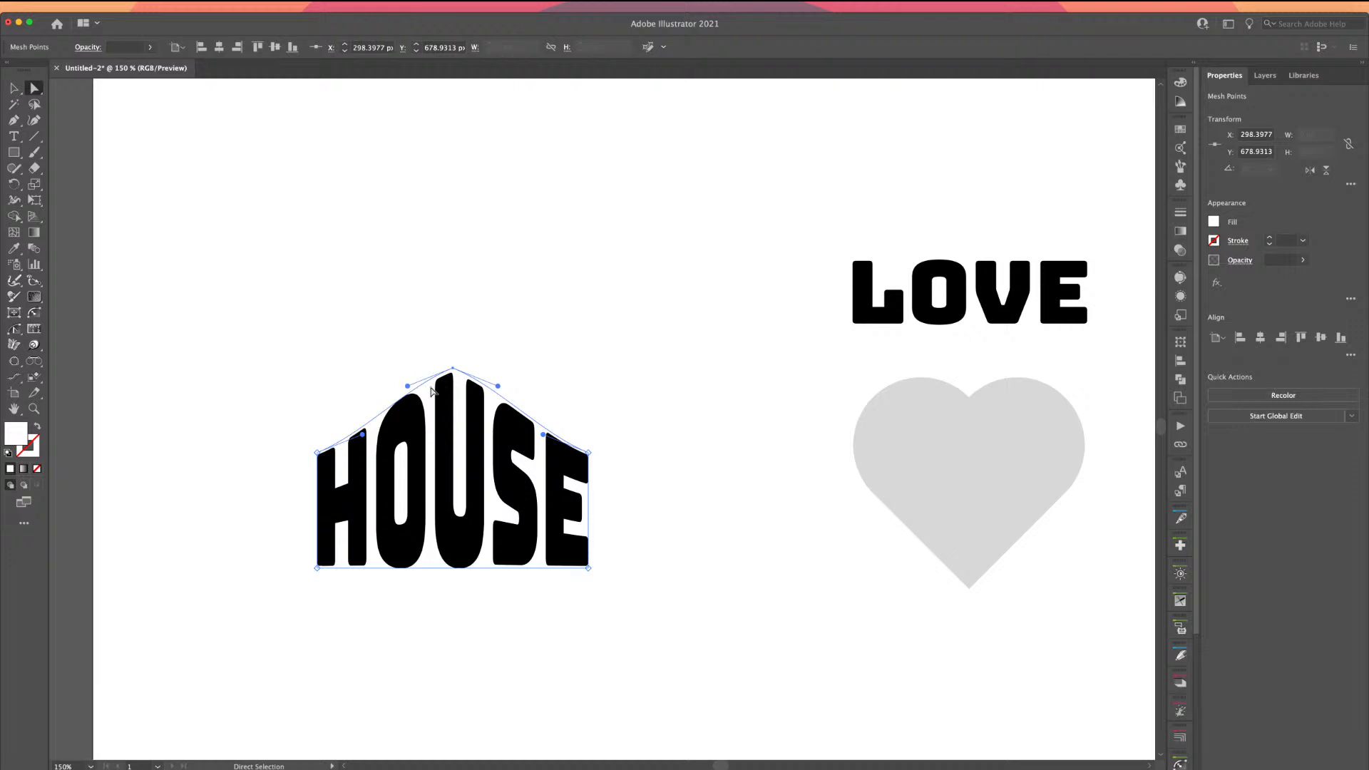
drag(408, 387, 453, 368)
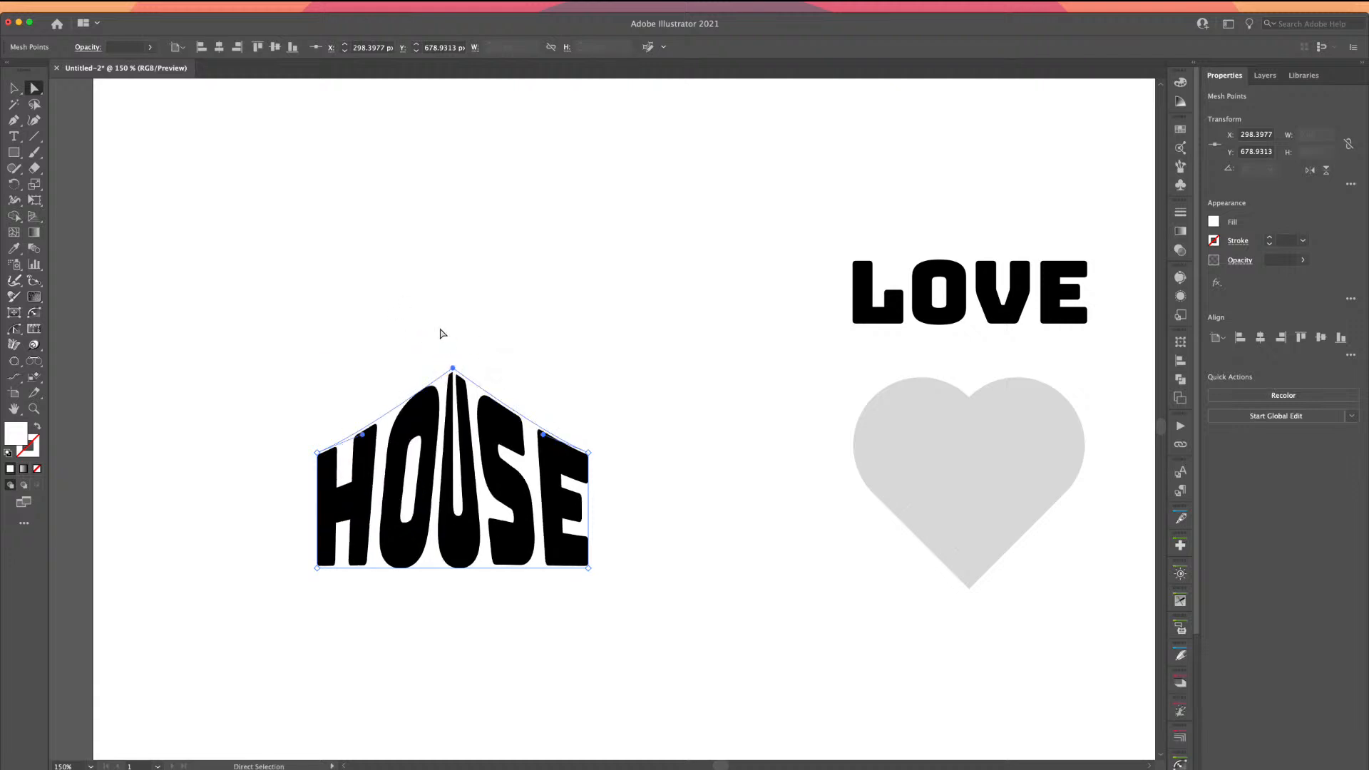
- Revert the roof peak and handle edits on the HOUSE envelope and deselect it
key(Down)
key(Down)
key(Down)
key(Down)
key(Down)
key(Down)
key(Down)
key(Down)
key(Down)
key(Down)
key(Down)
key(Down)
key(Down)
key(Down)
key(Down)
key(Down)
key(Down)
key(Down)
key(Down)
key(Down)
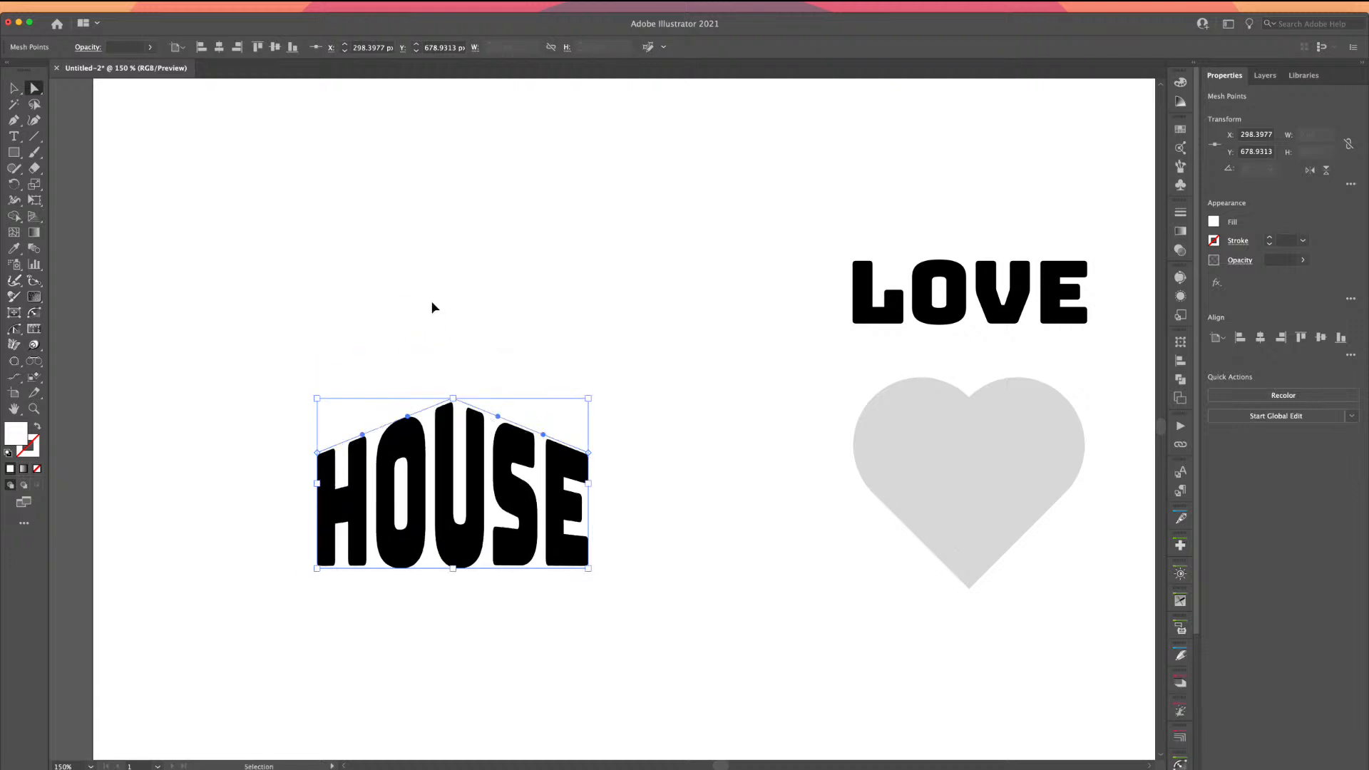
click(14, 88)
click(248, 212)
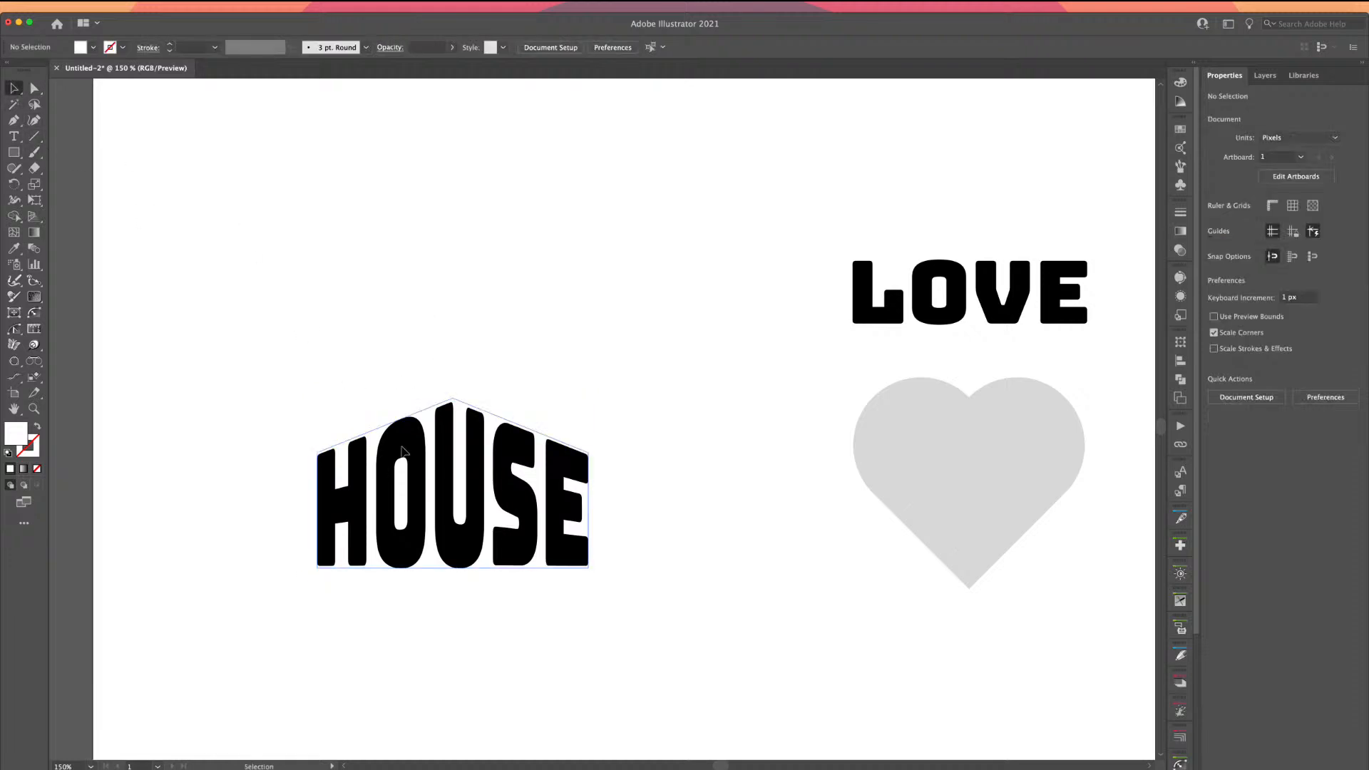
- Examine the LOVE text and the grey heart shape, selecting each in turn
key(space)
drag(828, 366, 284, 364)
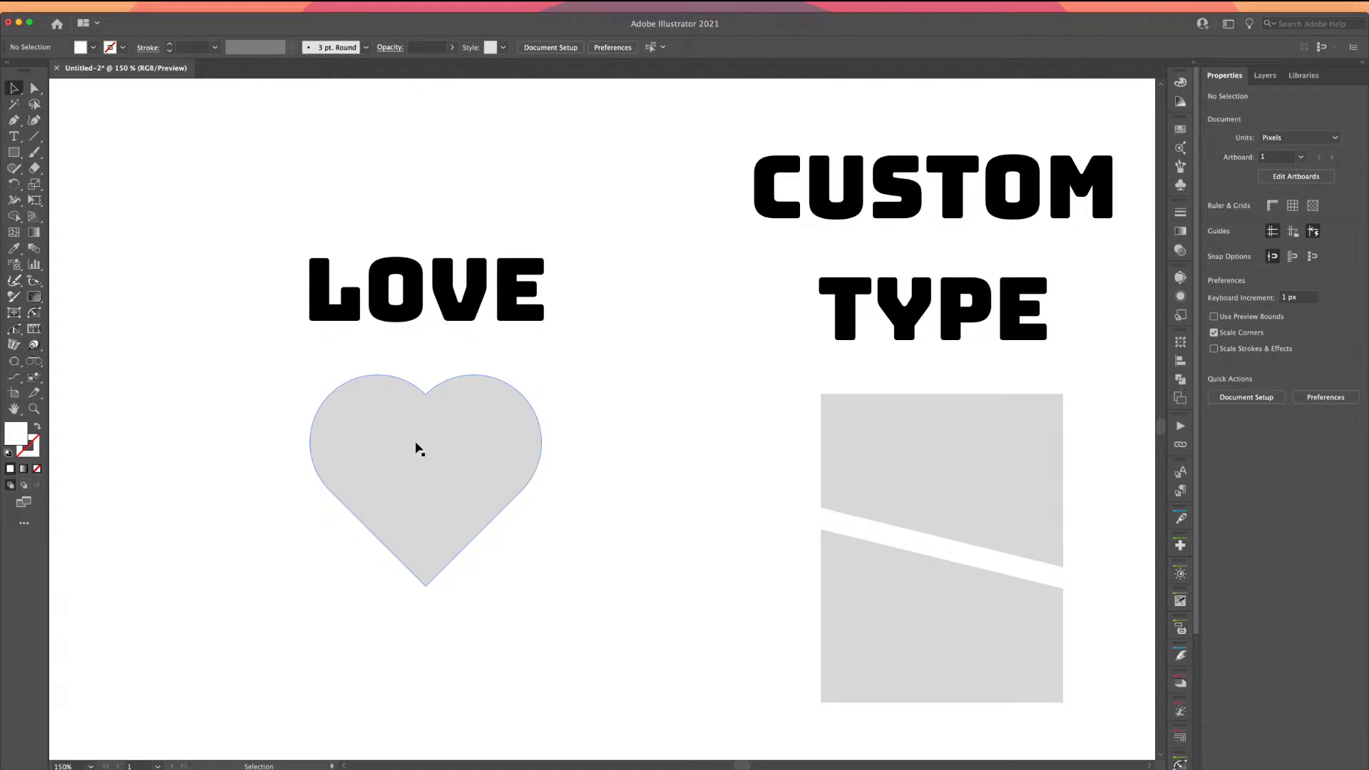
click(417, 342)
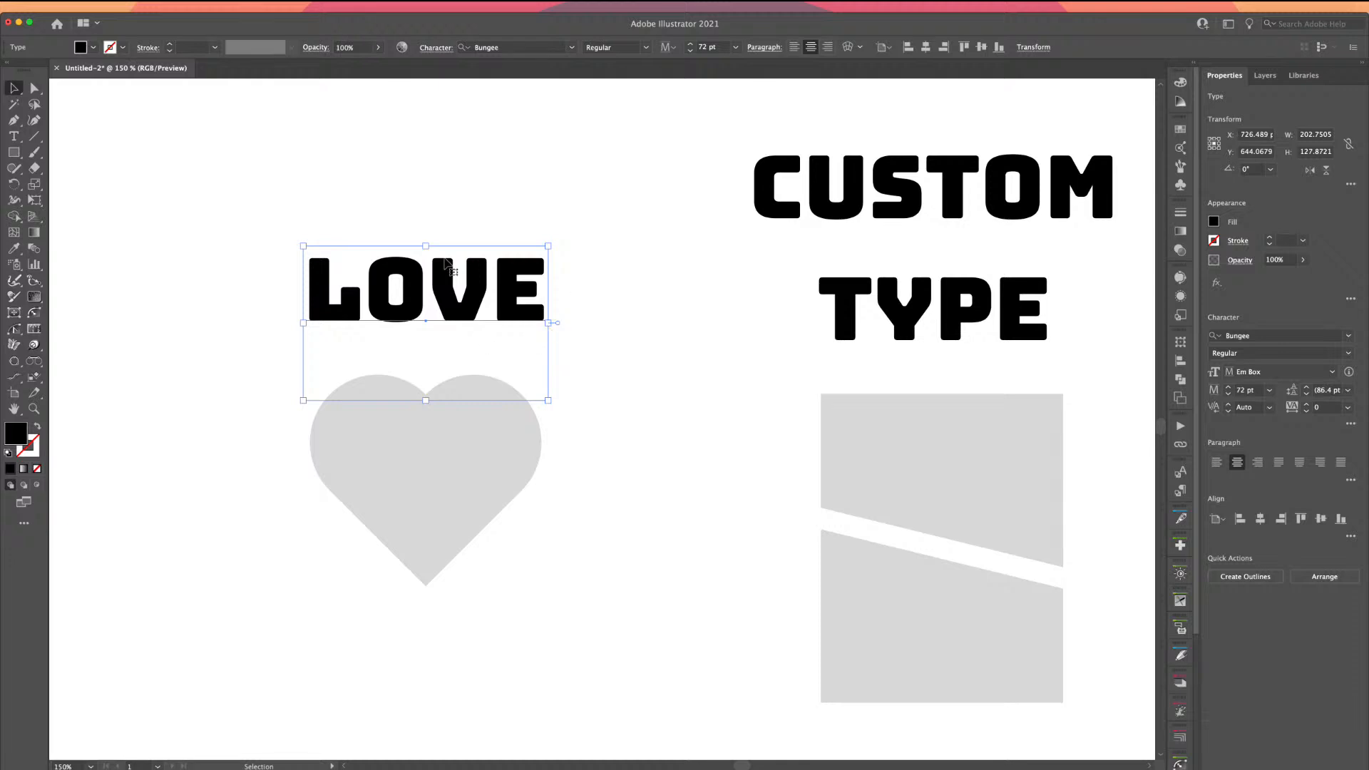
click(236, 276)
click(321, 270)
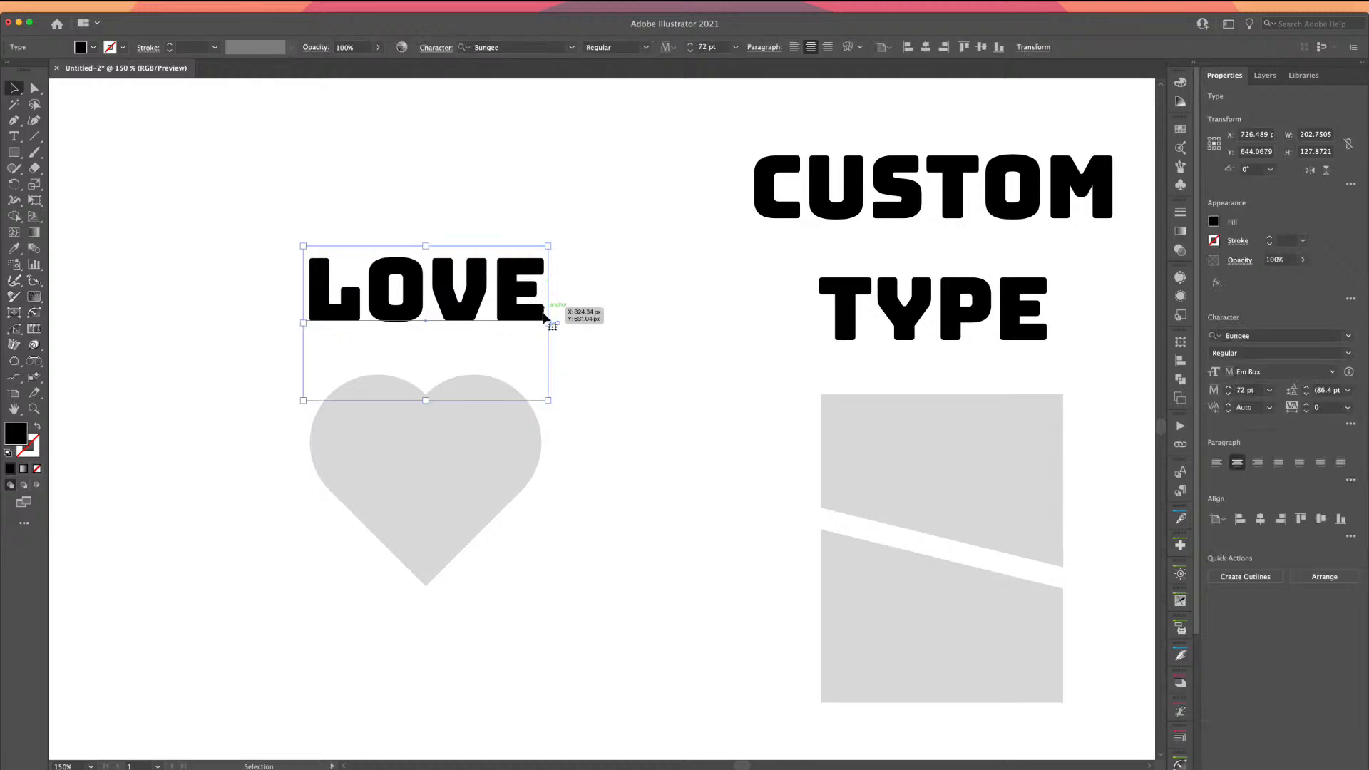
click(399, 461)
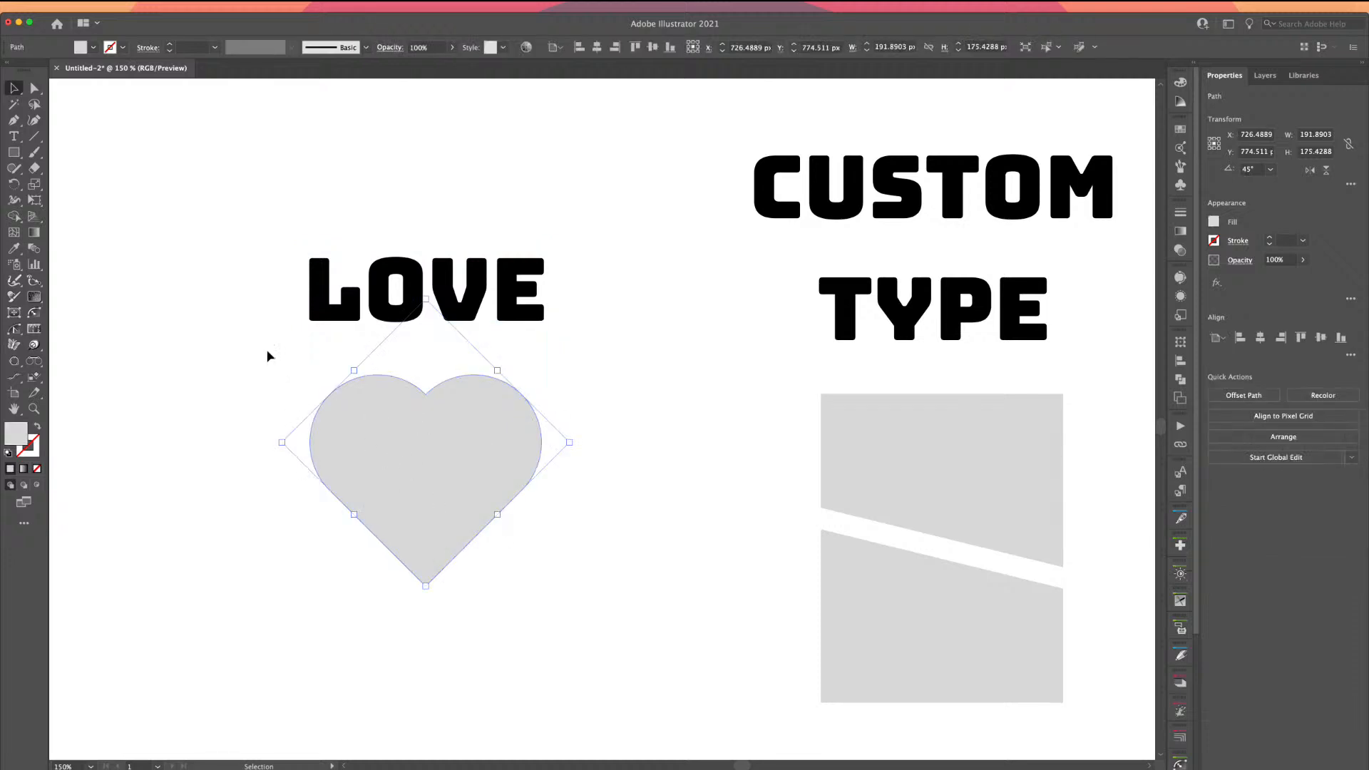
click(269, 312)
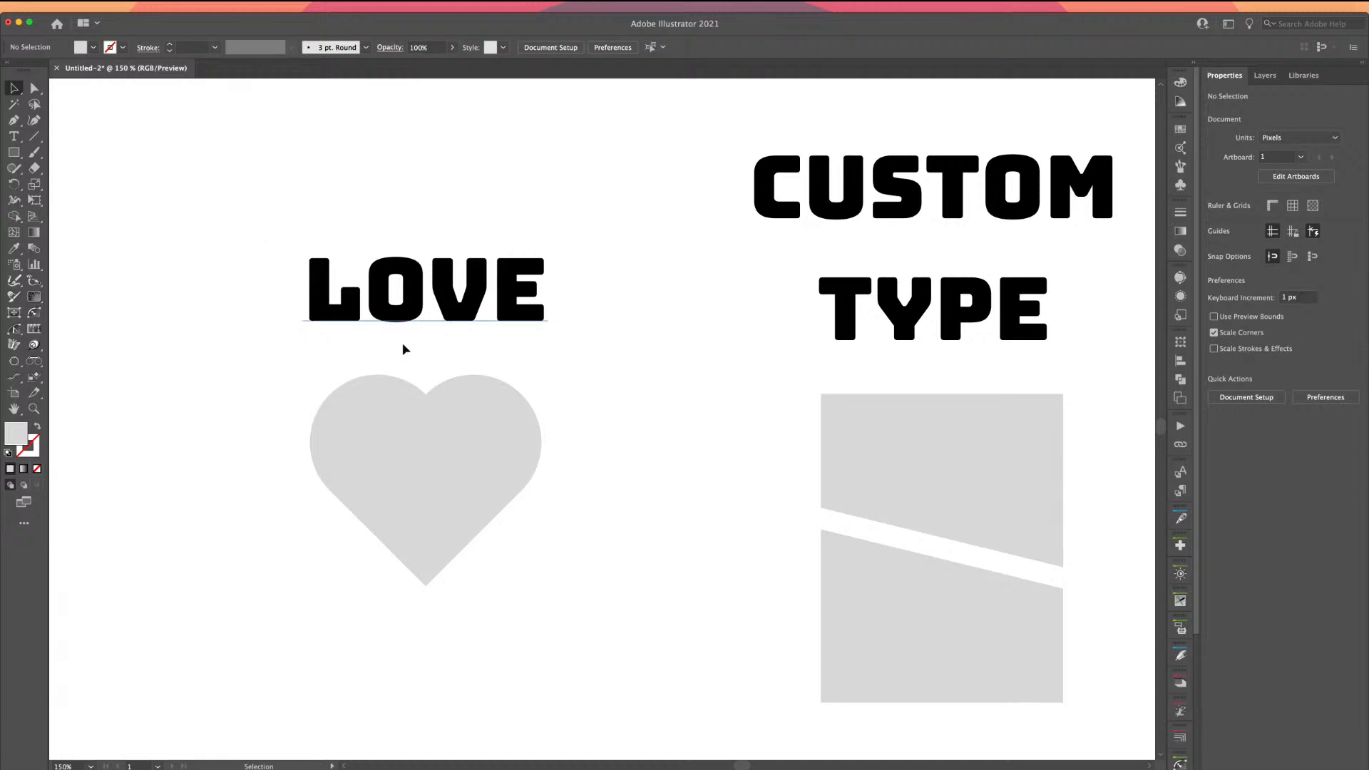
click(370, 275)
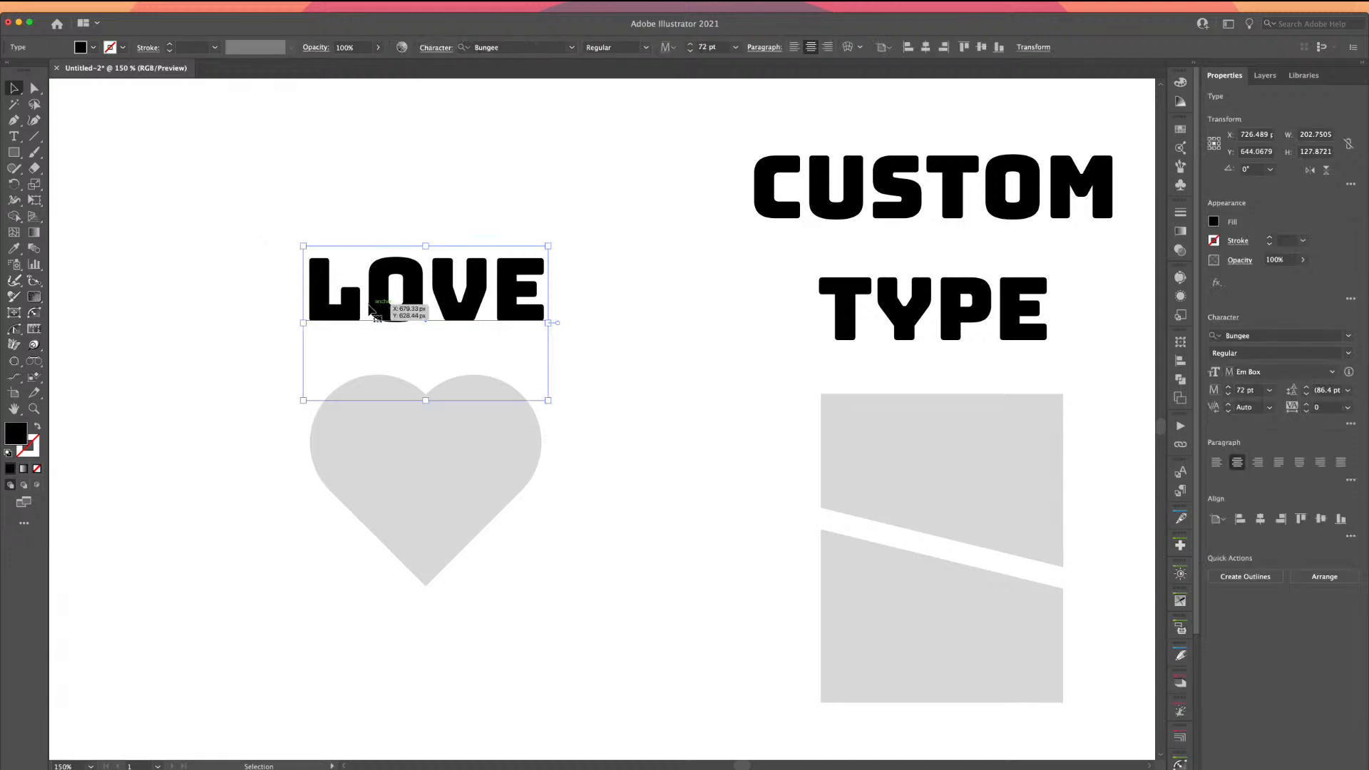
- Duplicate the LOVE text with its heart, placing the two pairs side by side about 277 px apart, and deselect
scroll(563, 538, left, 5)
drag(700, 515, 710, 521)
drag(712, 522, 617, 382)
key(shift+super+a)
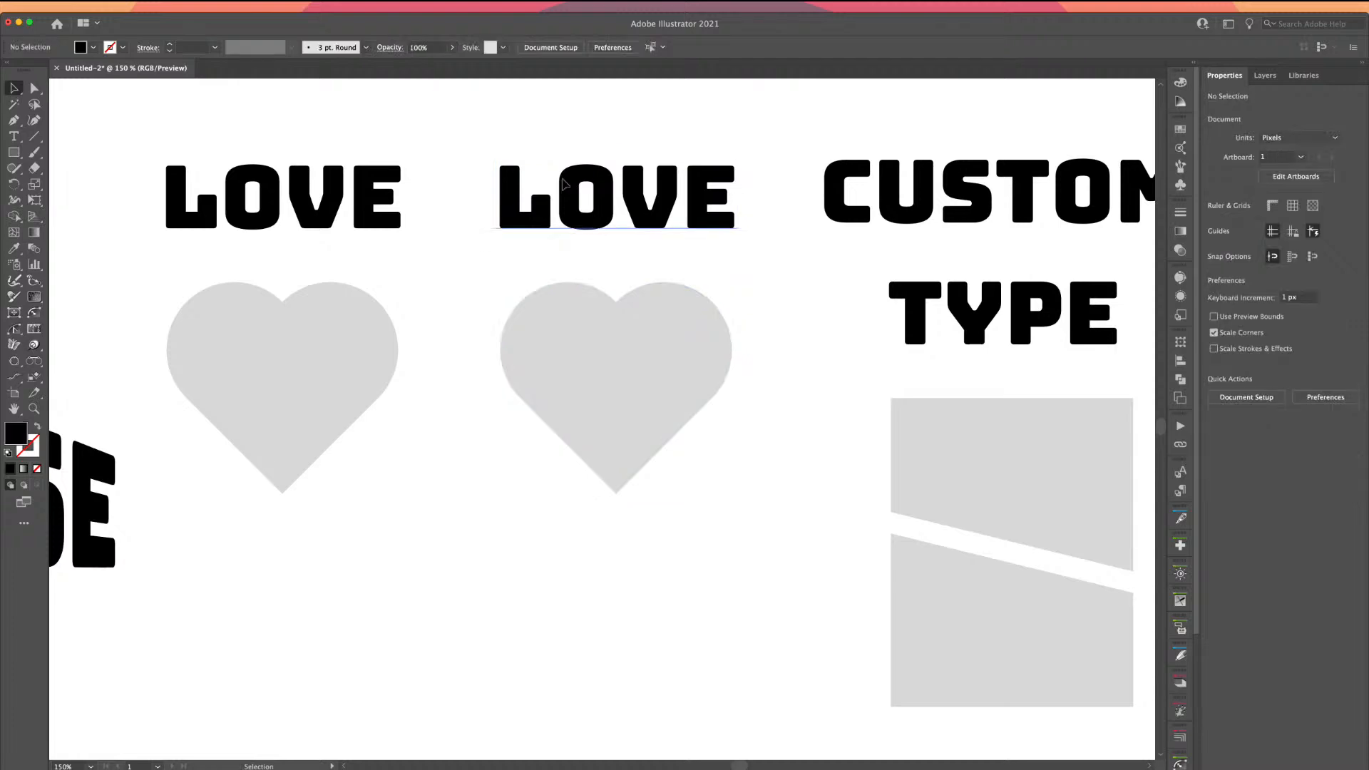
- Change the font of the second LOVE text to Alana Bold
click(563, 184)
click(570, 48)
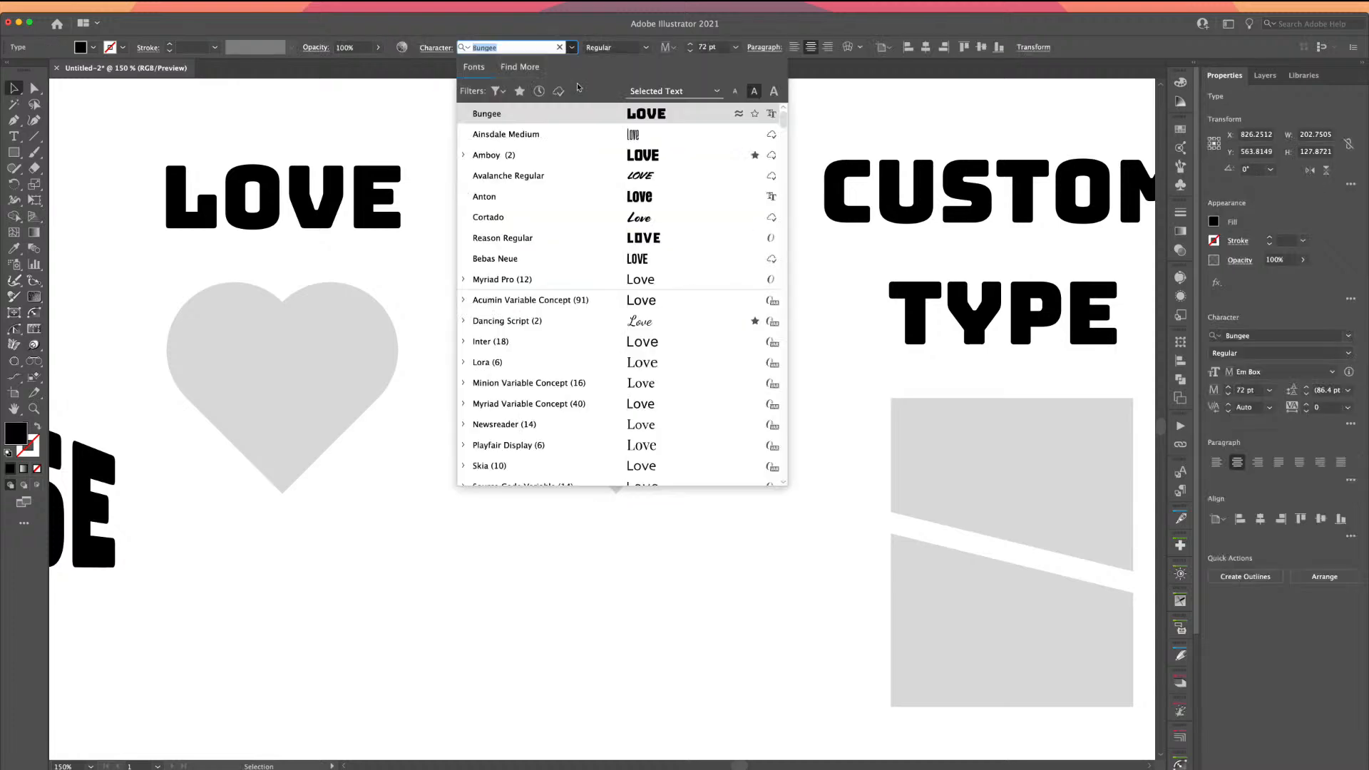
scroll(548, 314, down, 4)
scroll(544, 330, down, 5)
scroll(543, 363, down, 3)
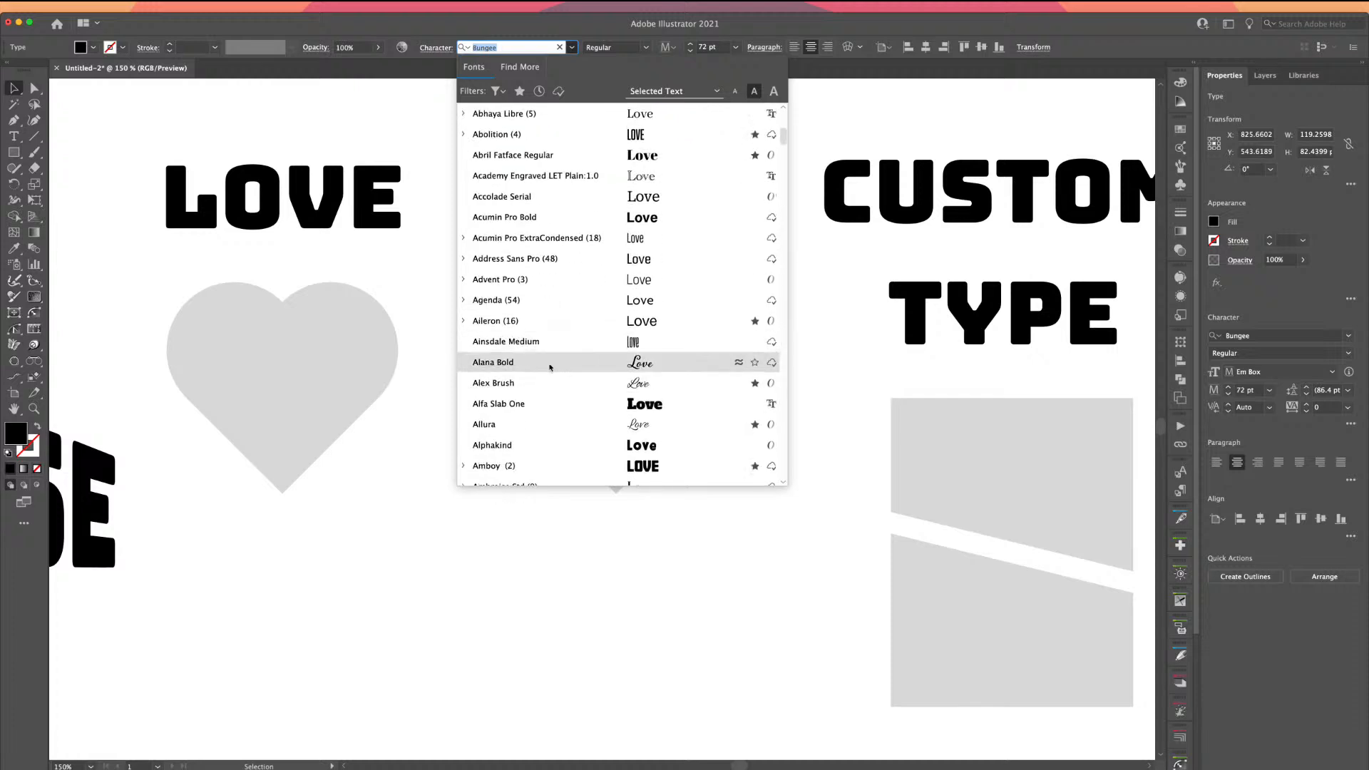
click(550, 367)
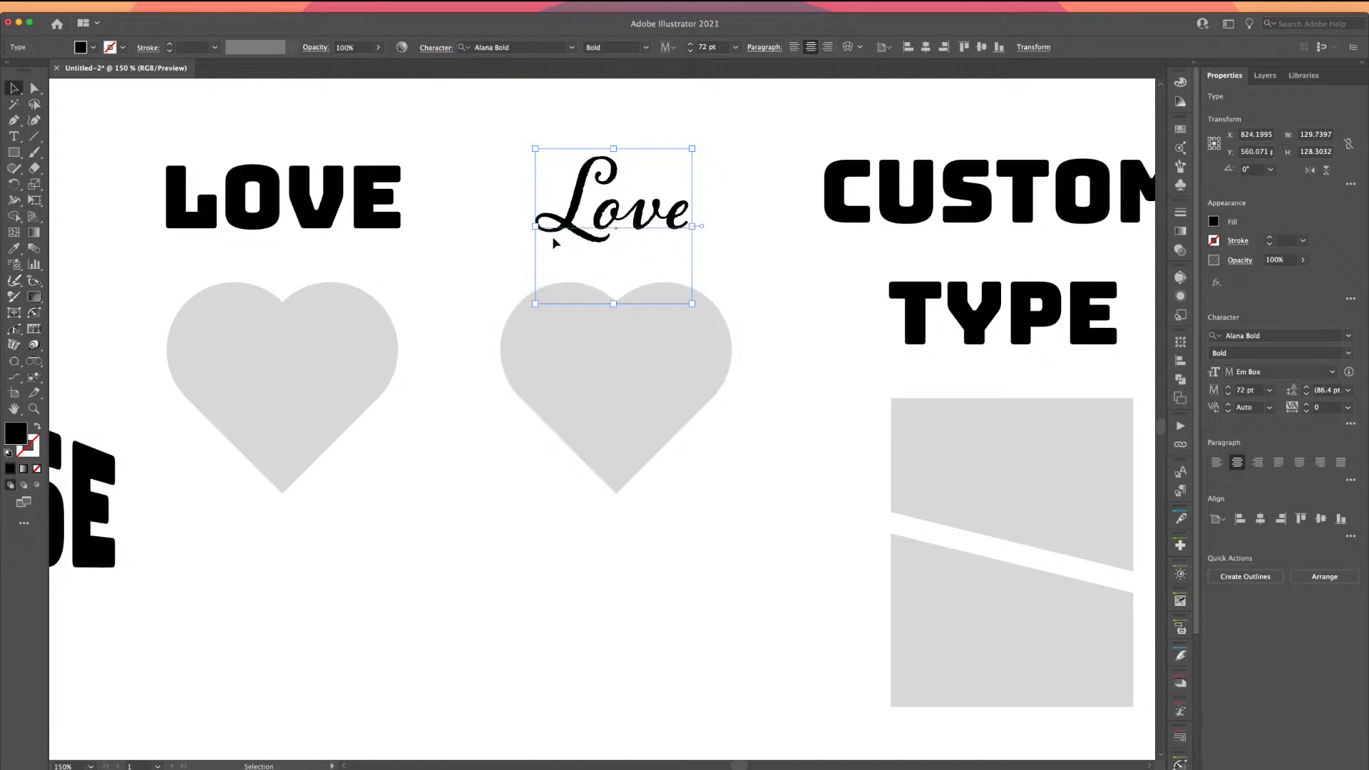
click(246, 142)
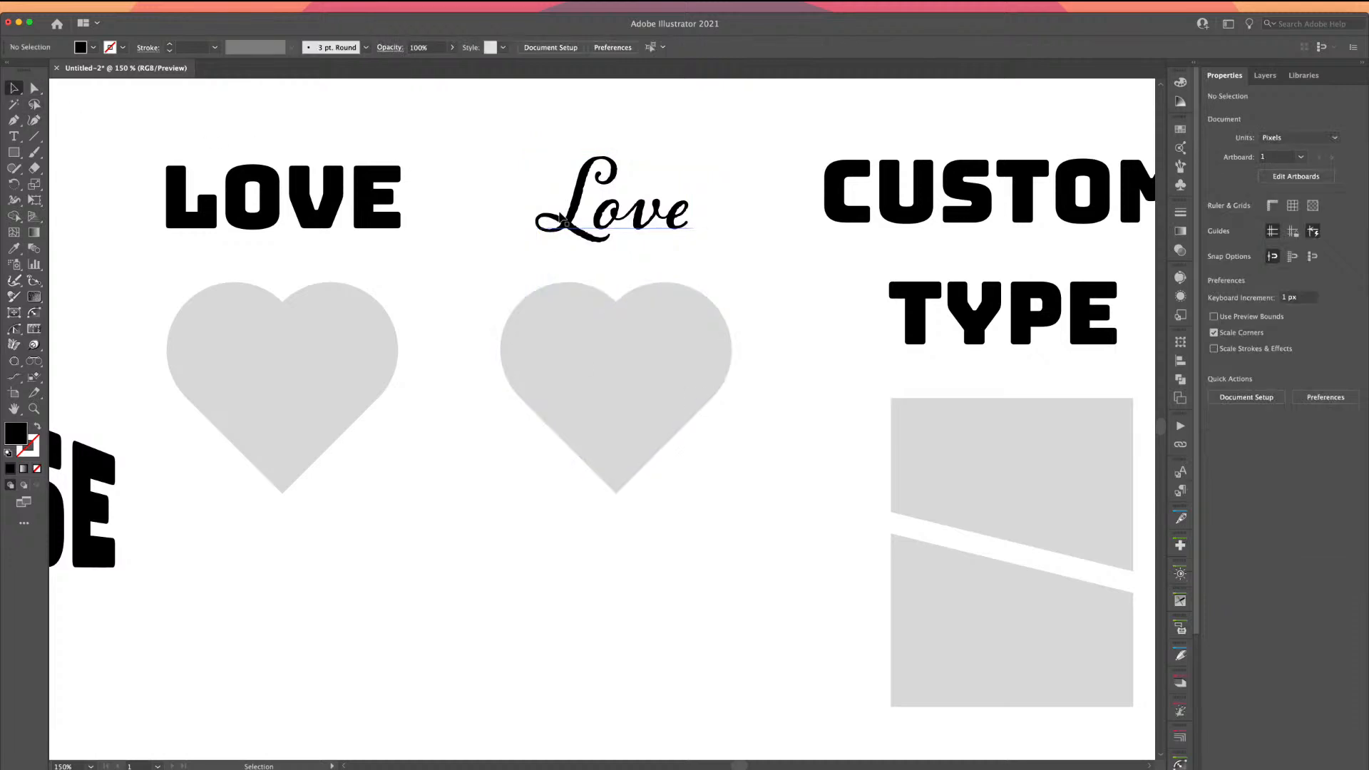
click(567, 222)
click(511, 186)
- Distort the Bungee LOVE text into its heart shape with Make with Top Object and deselect the result
drag(251, 116, 322, 413)
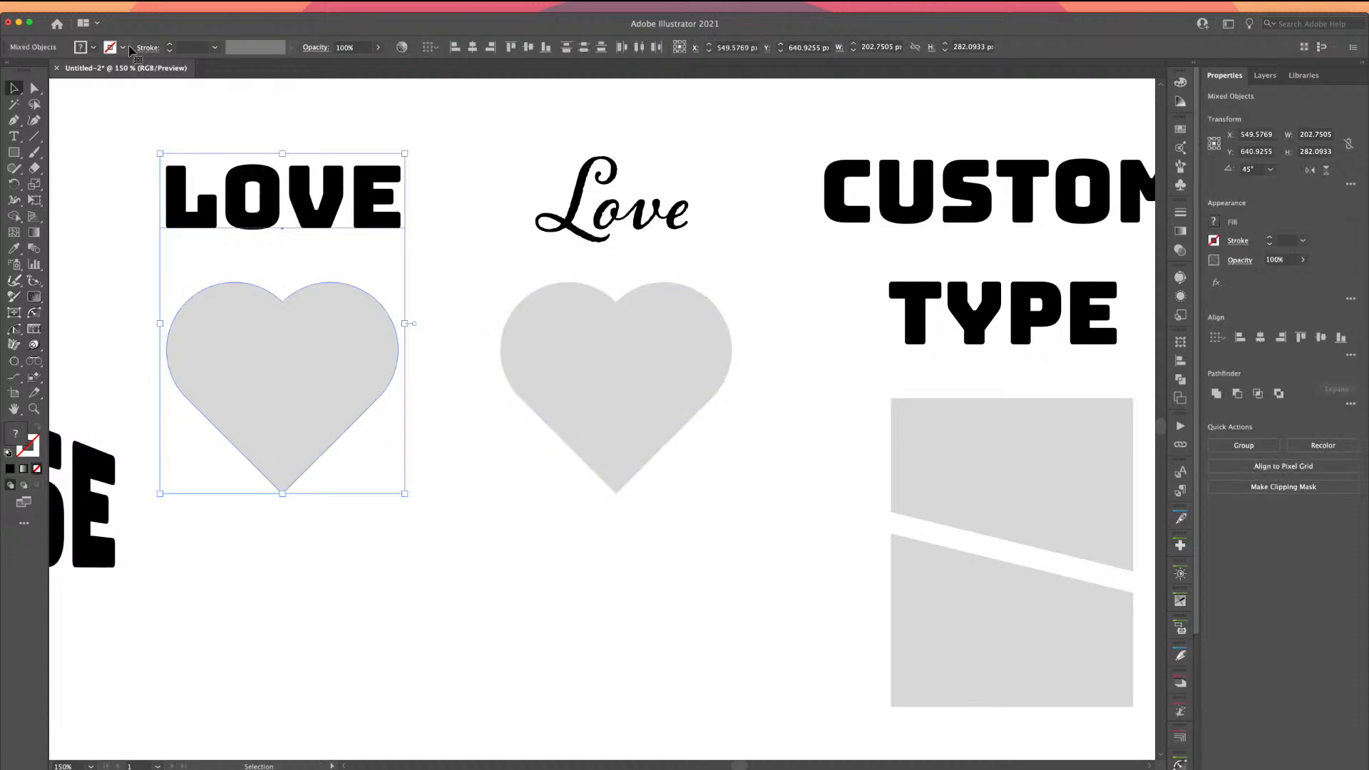
click(131, 6)
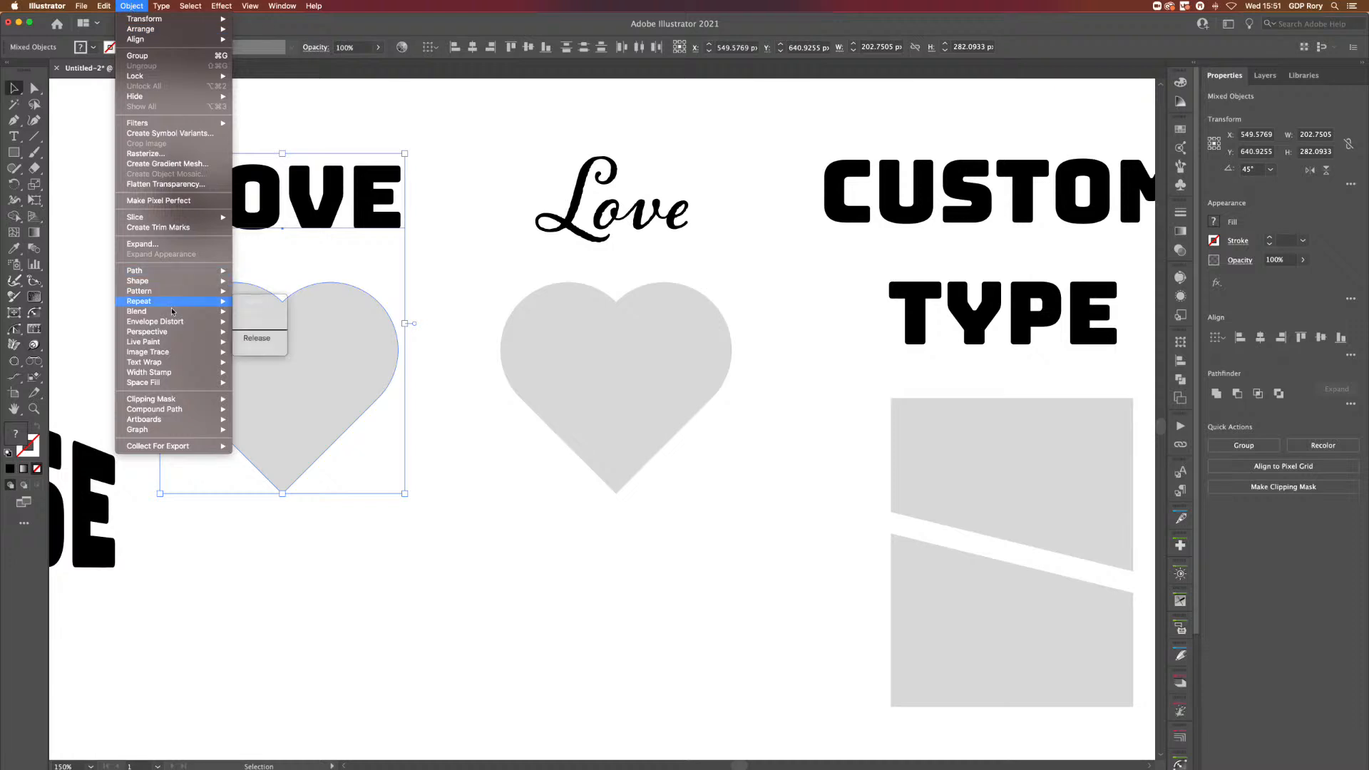
mouse_move(185, 322)
click(257, 342)
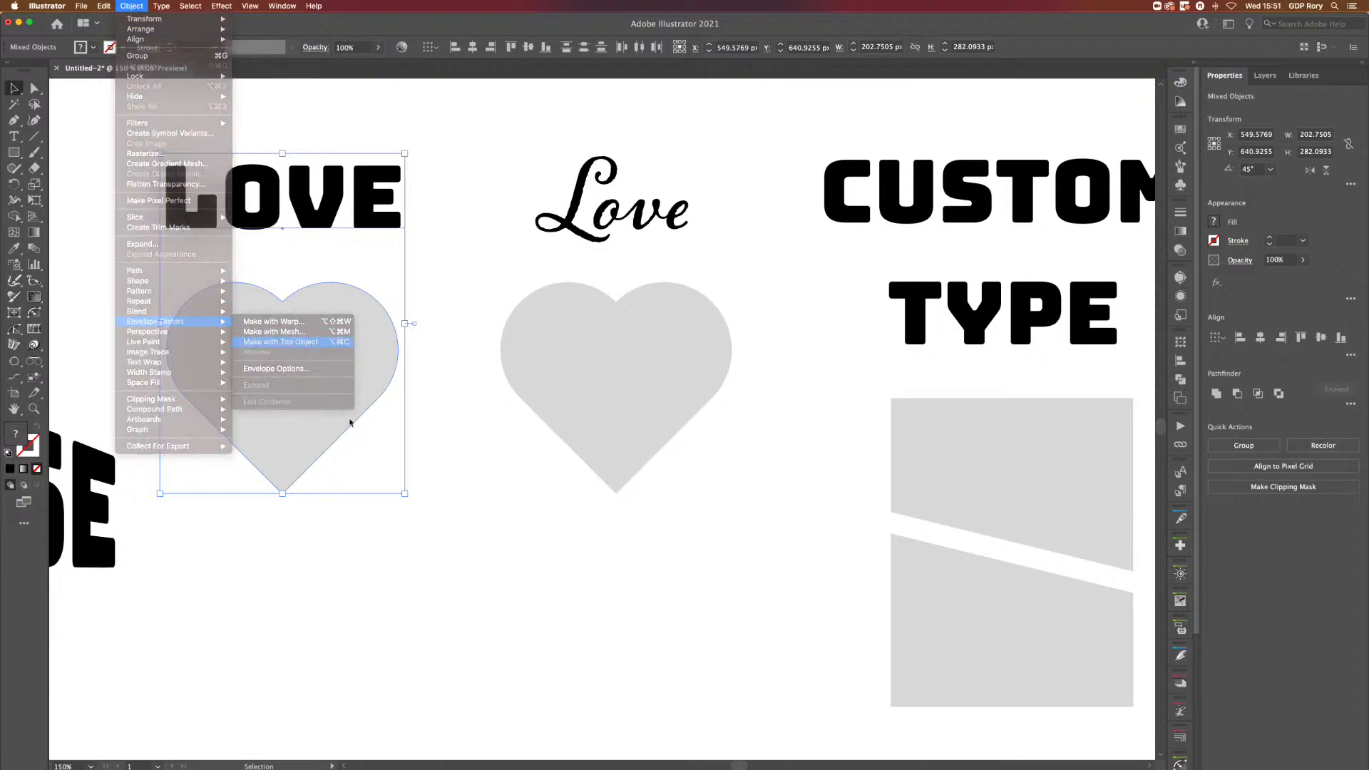
click(459, 463)
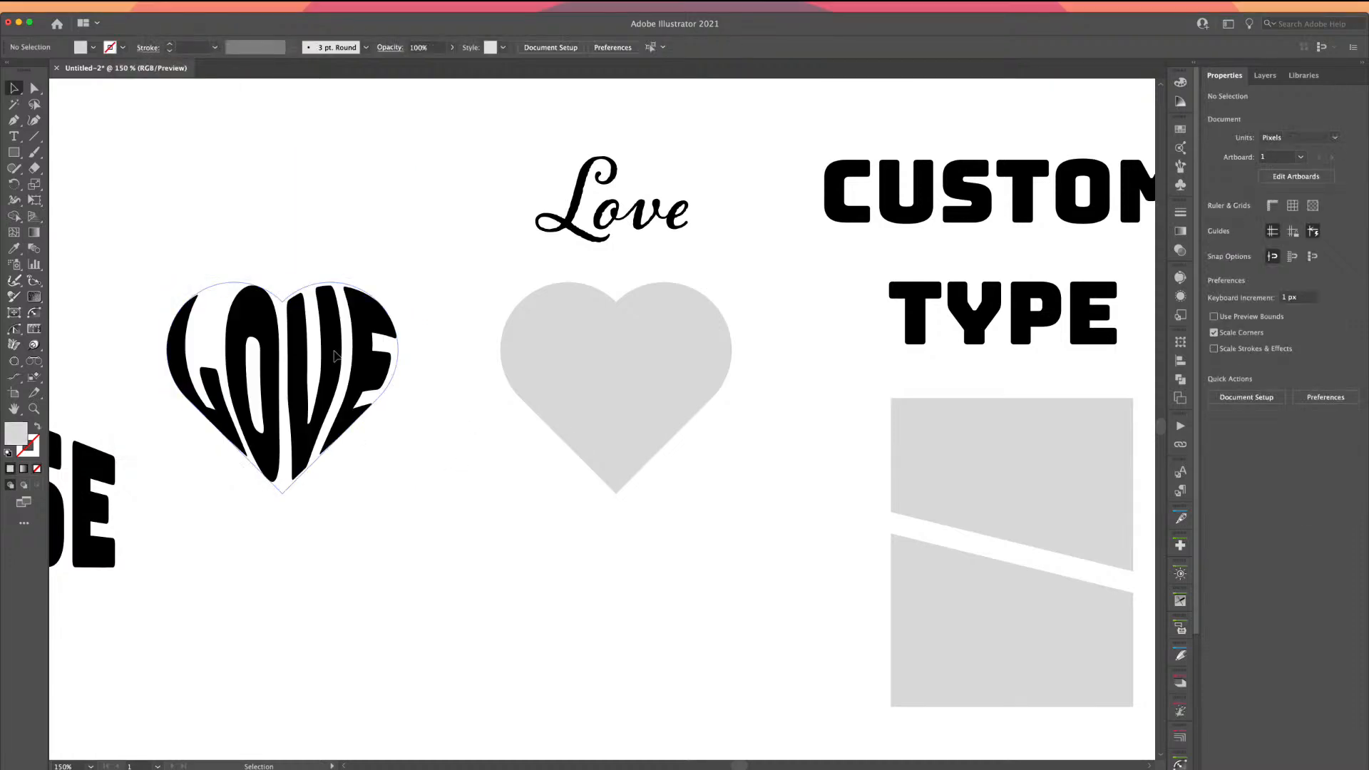
- Move the heart-shaped Bungee LOVE envelope about 26 px right and 12 px down, and deselect it
drag(282, 427, 313, 442)
click(279, 236)
key(space)
drag(218, 258, 370, 311)
key(space)
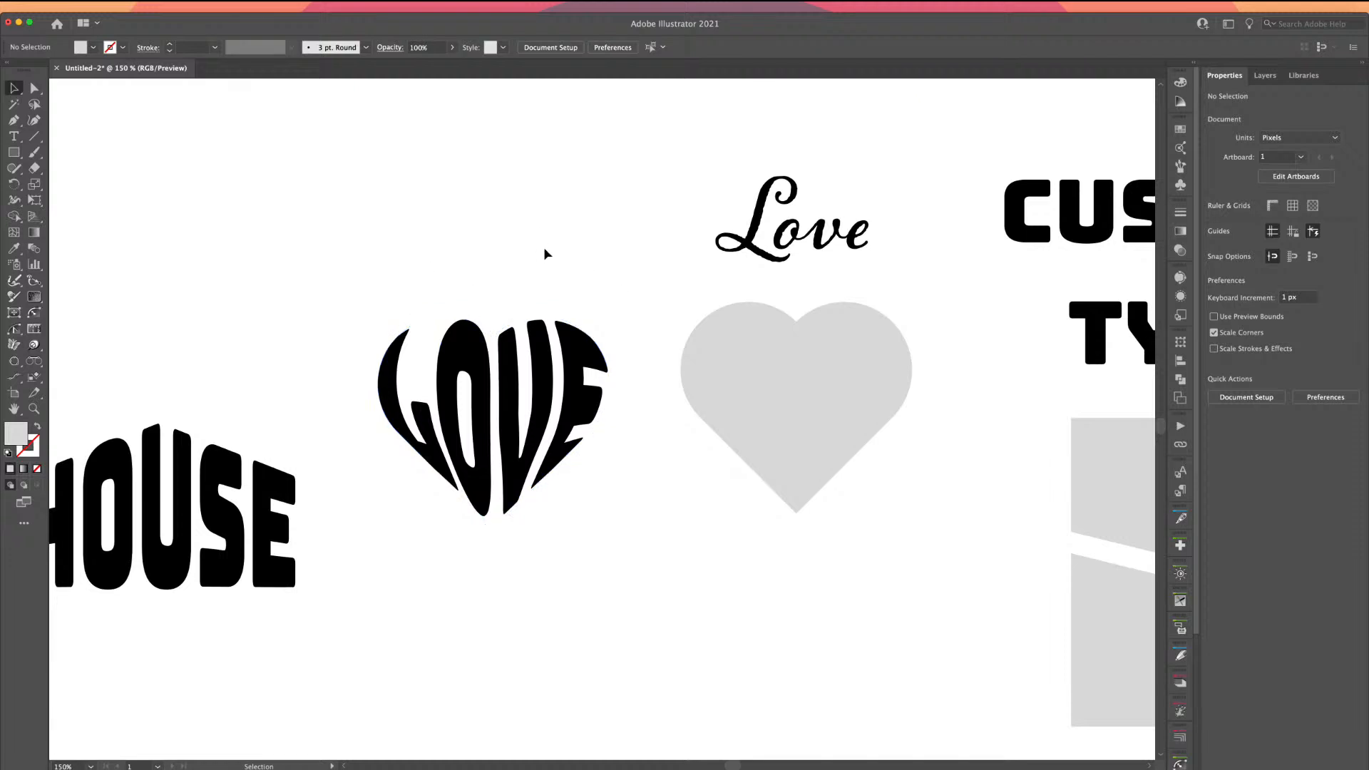
- Try distorting the script Love text into the second heart with Make with Top Object, and undo the distortion
scroll(556, 250, right, 5)
scroll(556, 249, up, 1)
drag(515, 172, 637, 442)
click(135, 6)
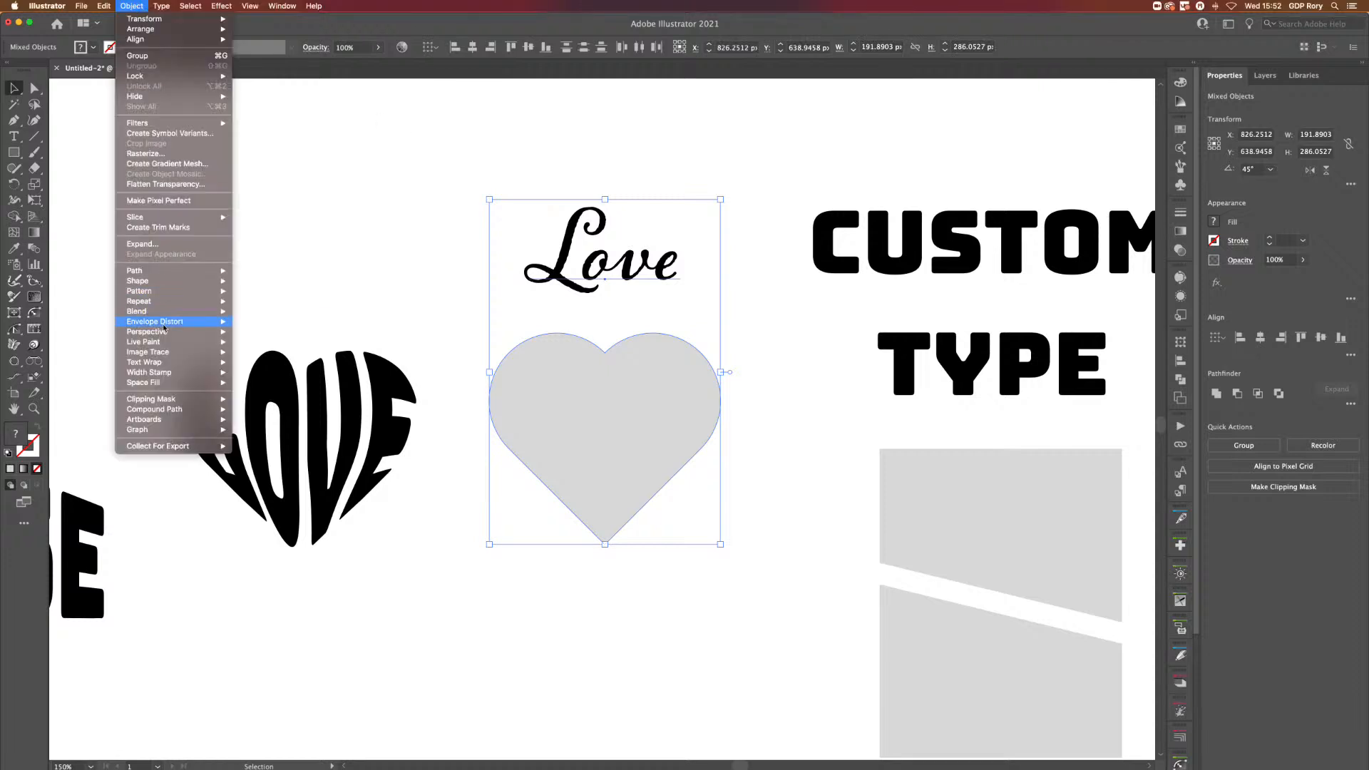
mouse_move(179, 321)
click(289, 342)
click(446, 256)
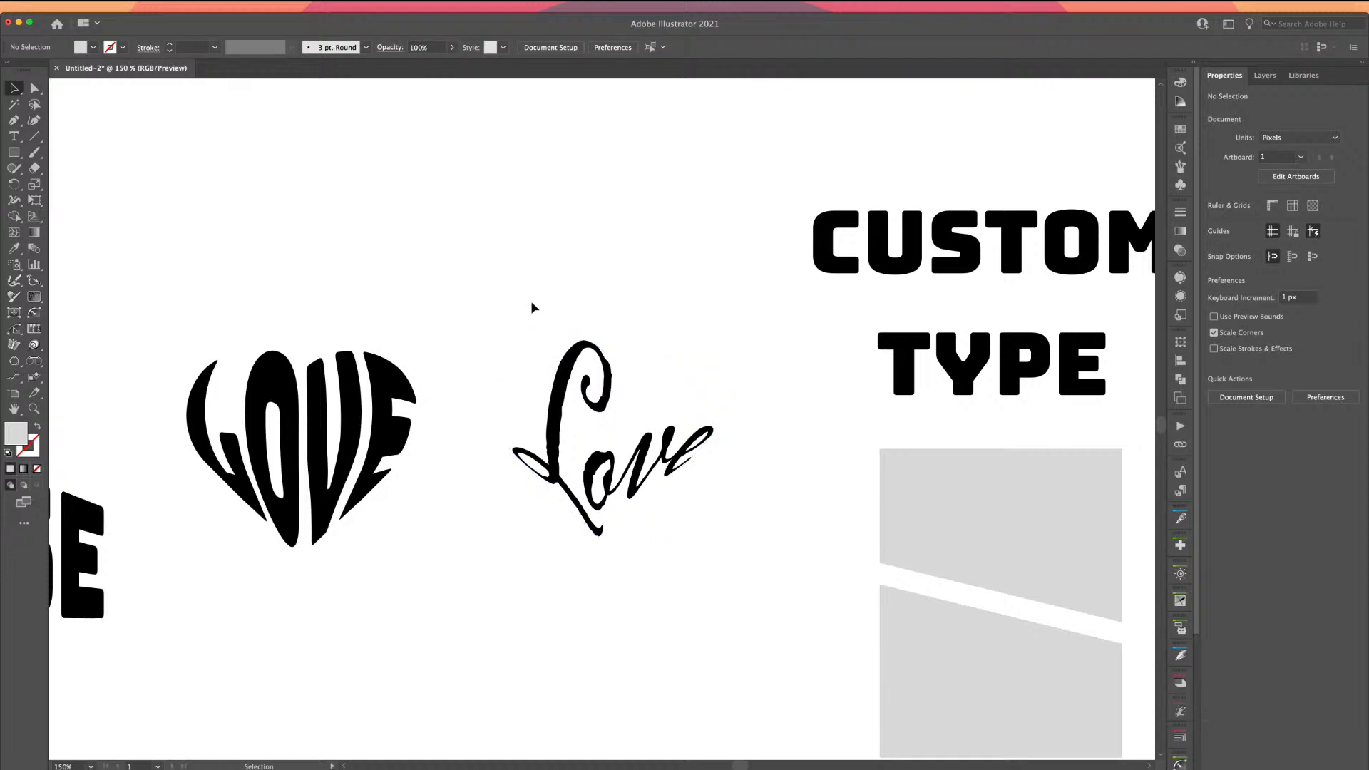
key(super+z)
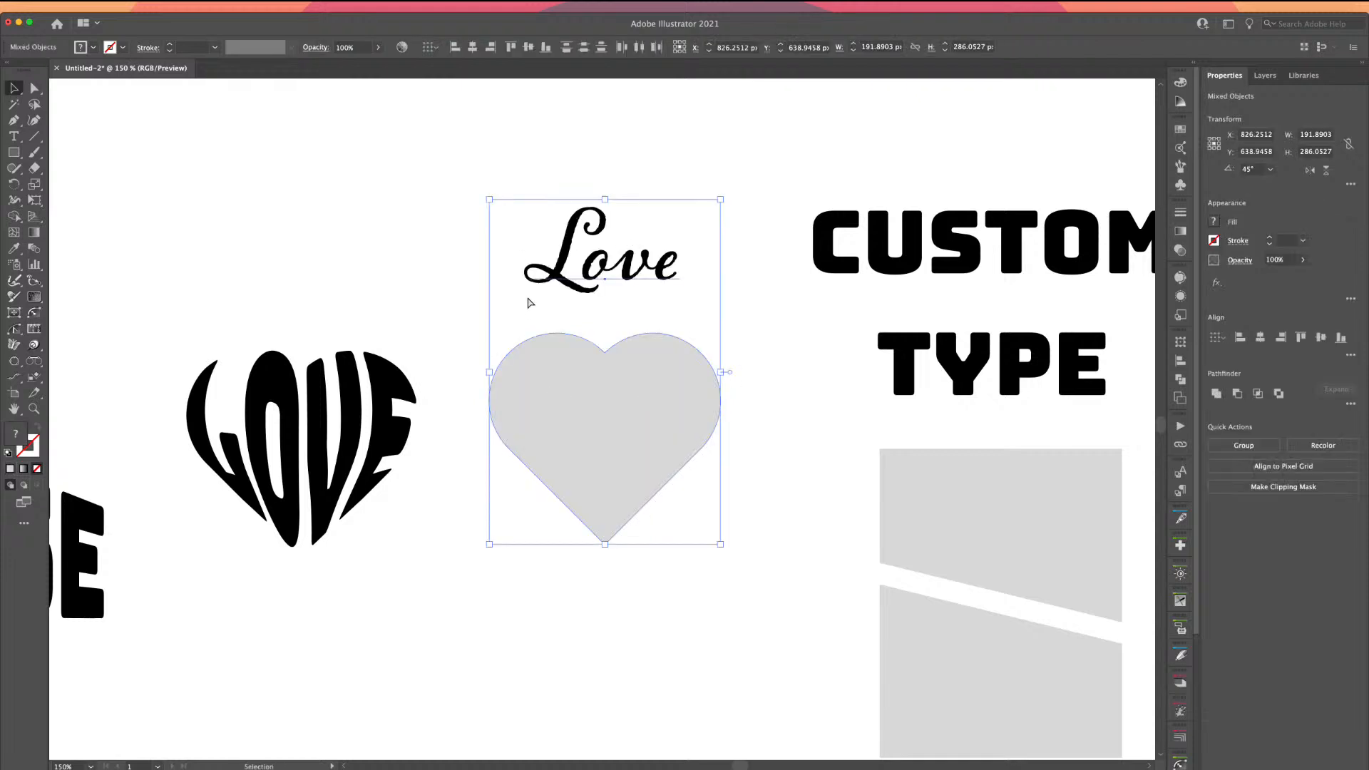
- Set the script Love text to All Caps
click(512, 215)
click(586, 251)
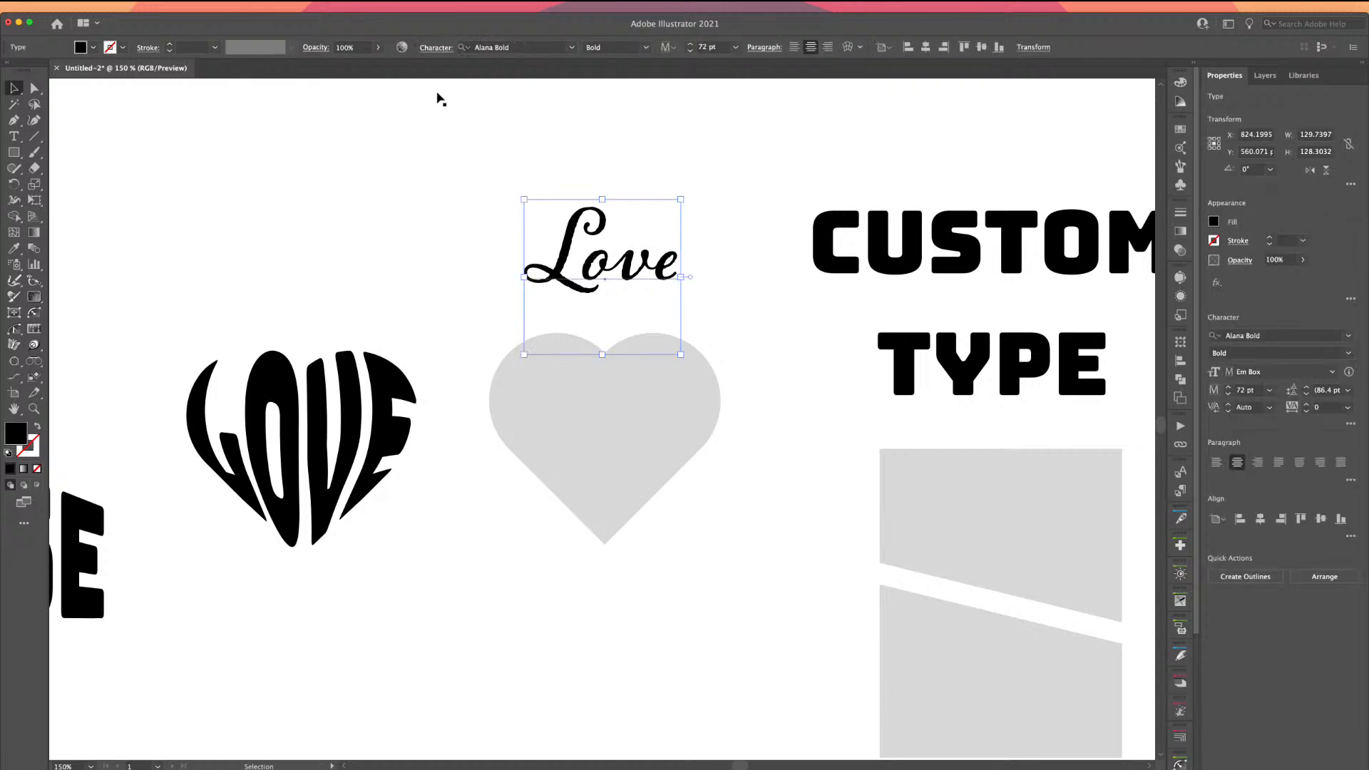
click(432, 52)
click(304, 208)
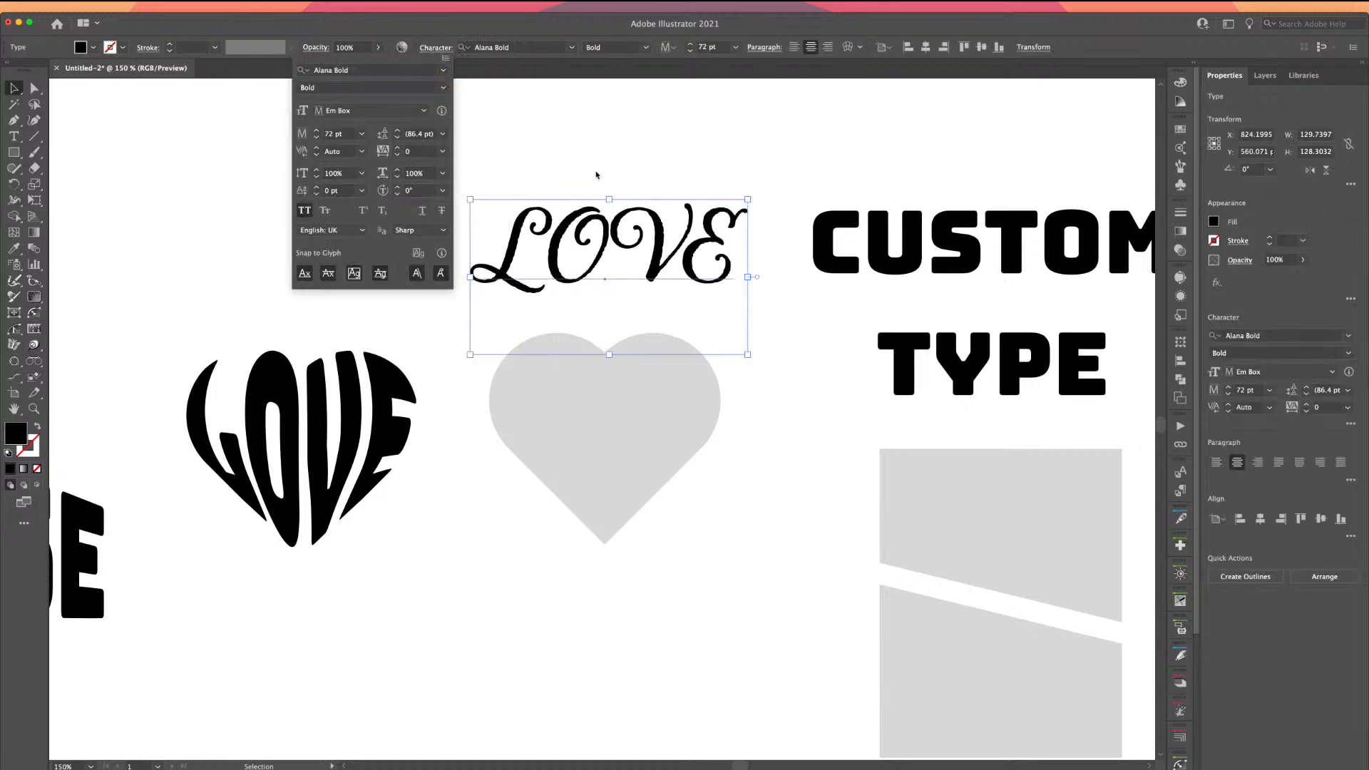
click(596, 177)
click(592, 174)
- Distort the all-caps script LOVE text into the second heart with Make with Top Object and deselect it
drag(521, 158, 630, 401)
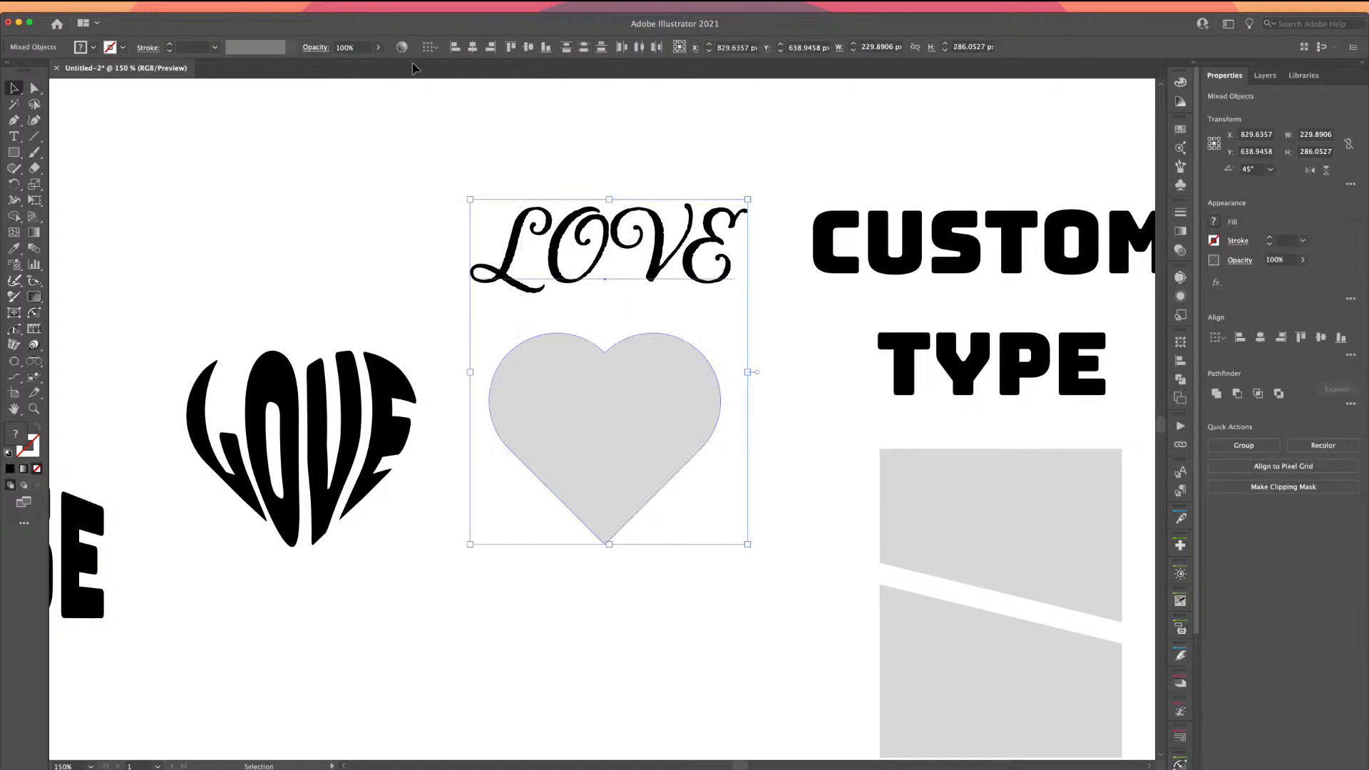
click(137, 6)
mouse_move(171, 322)
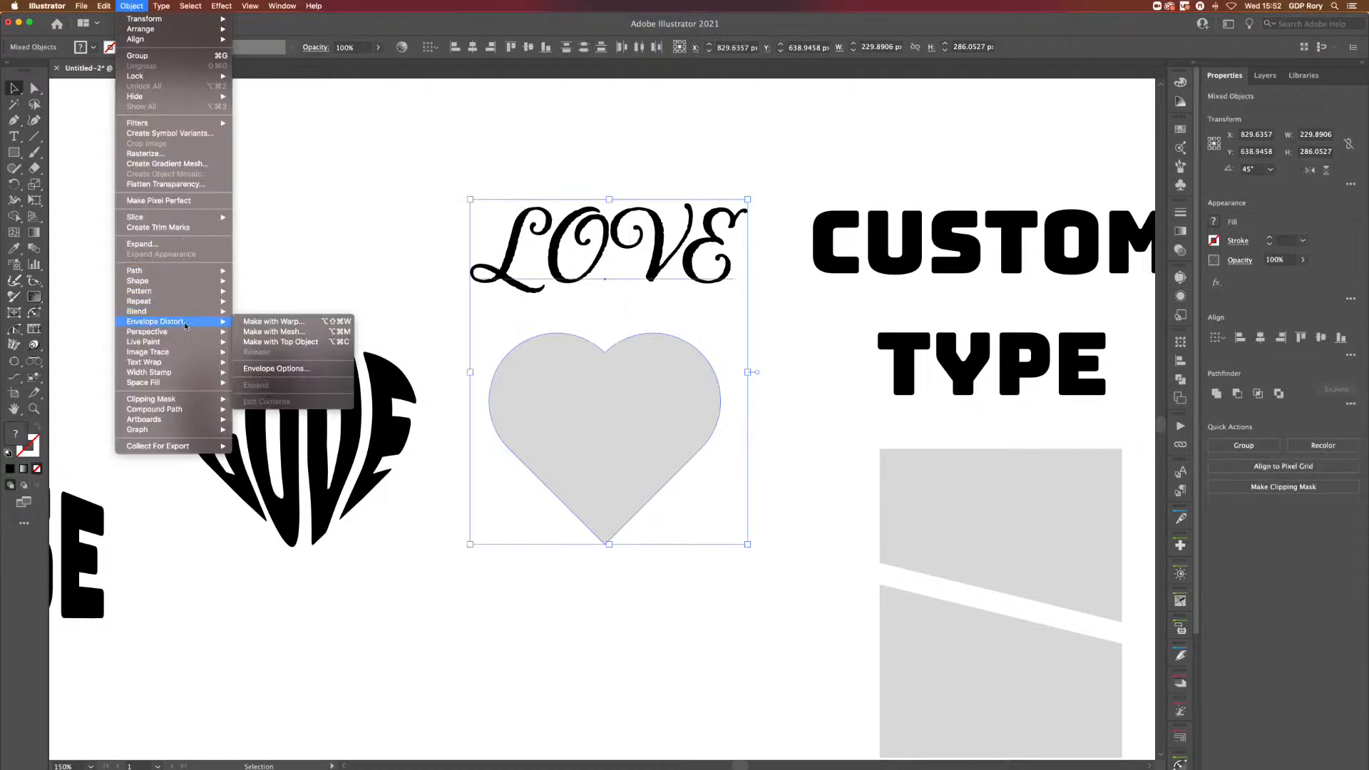
click(266, 346)
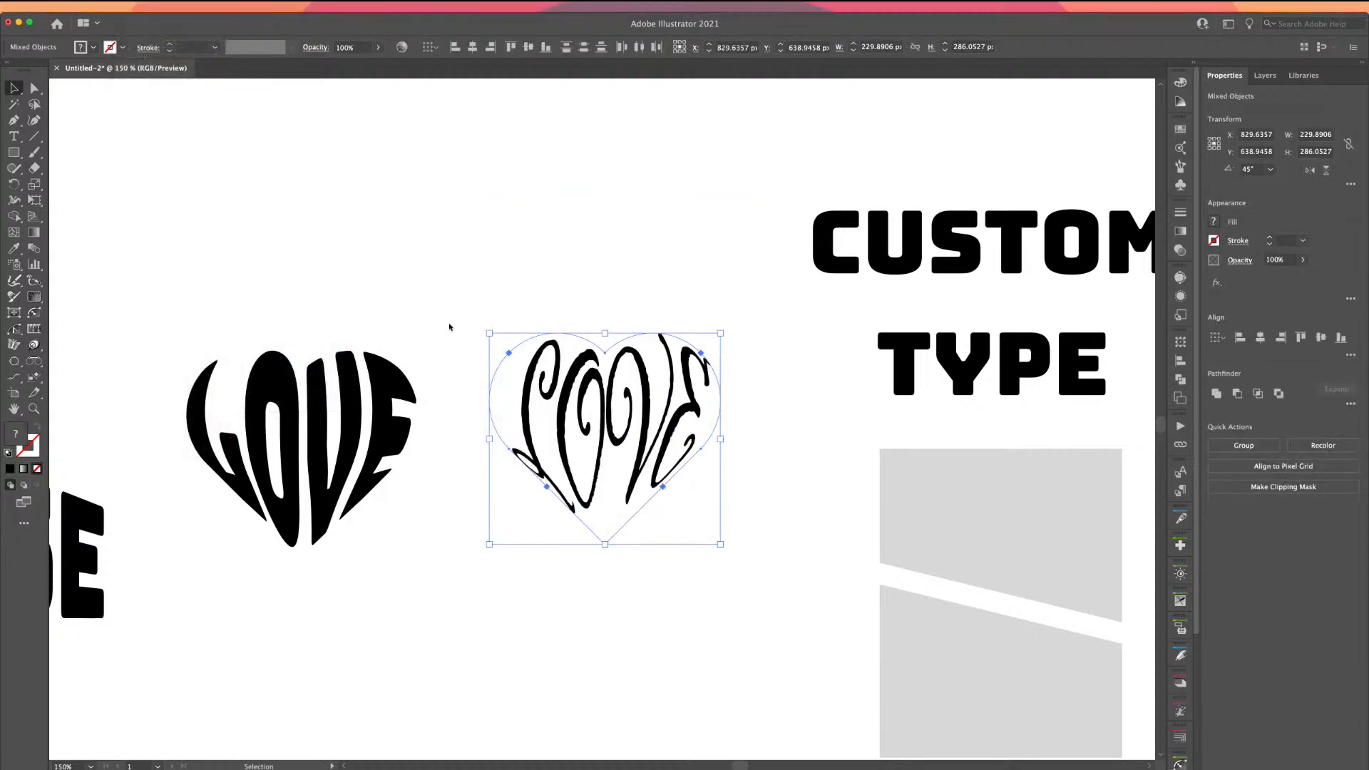
click(524, 273)
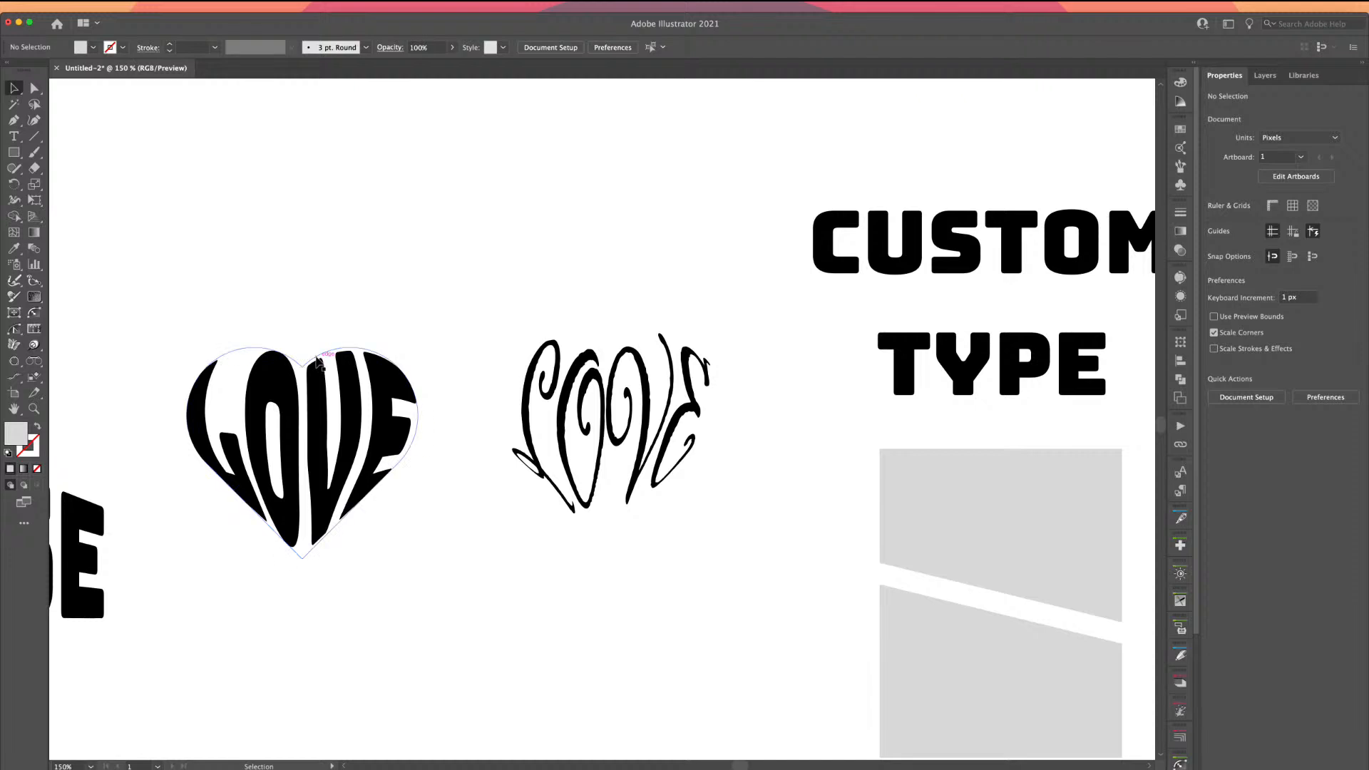
- Undo the heart distortions and edits of both LOVE texts, back to undistorted text above plain grey hearts
click(273, 373)
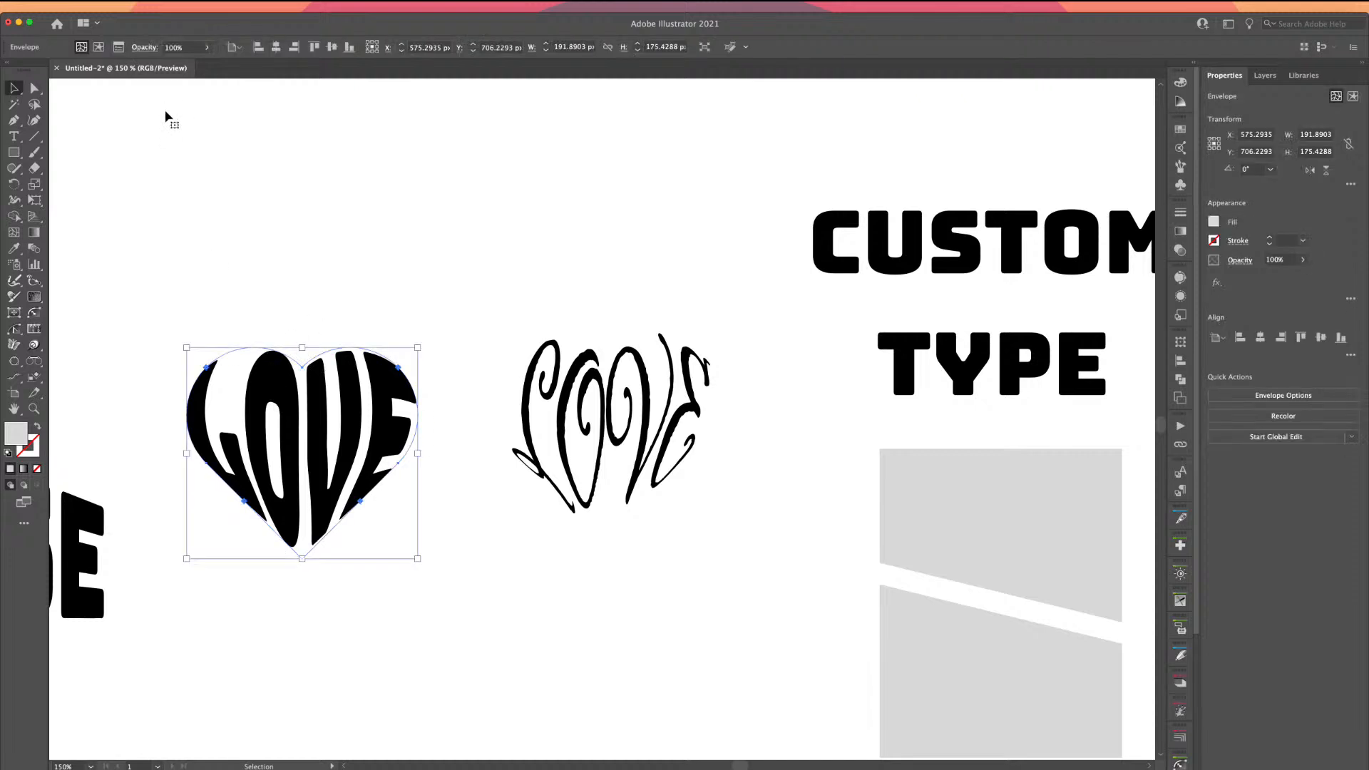
key(super+z)
key(super+z)
key(super+z)
key(super+z)
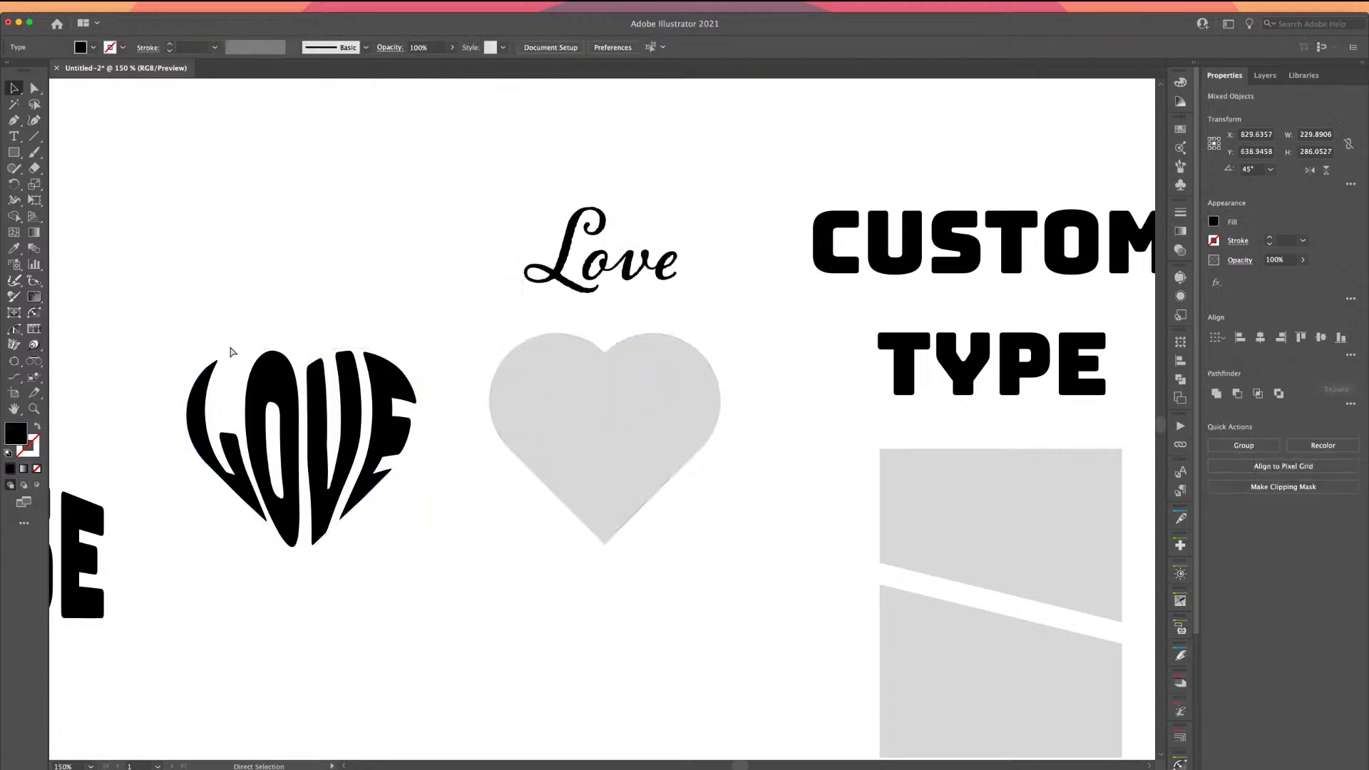
key(super+z)
key(super+z)
key(super+z)
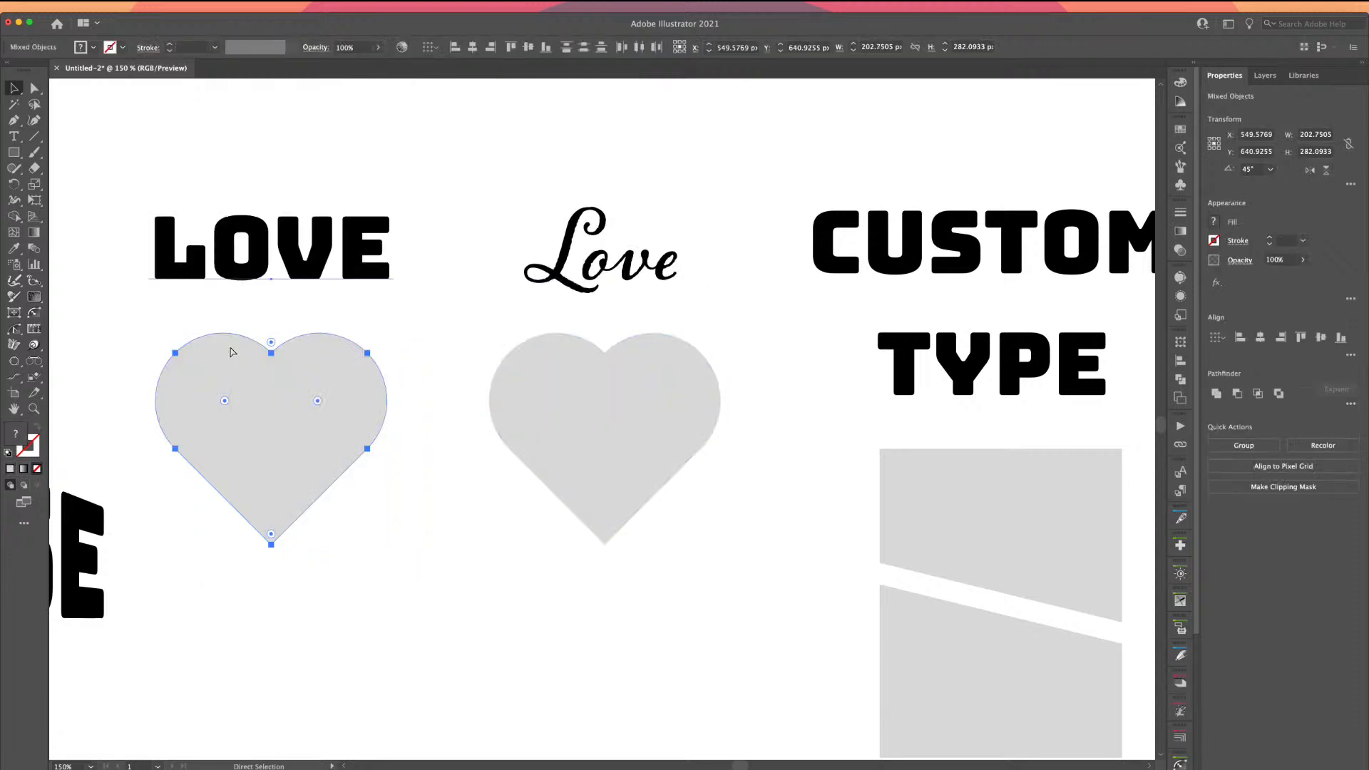
- Copy the grey heart shape below the Bungee LOVE text
click(101, 111)
click(238, 376)
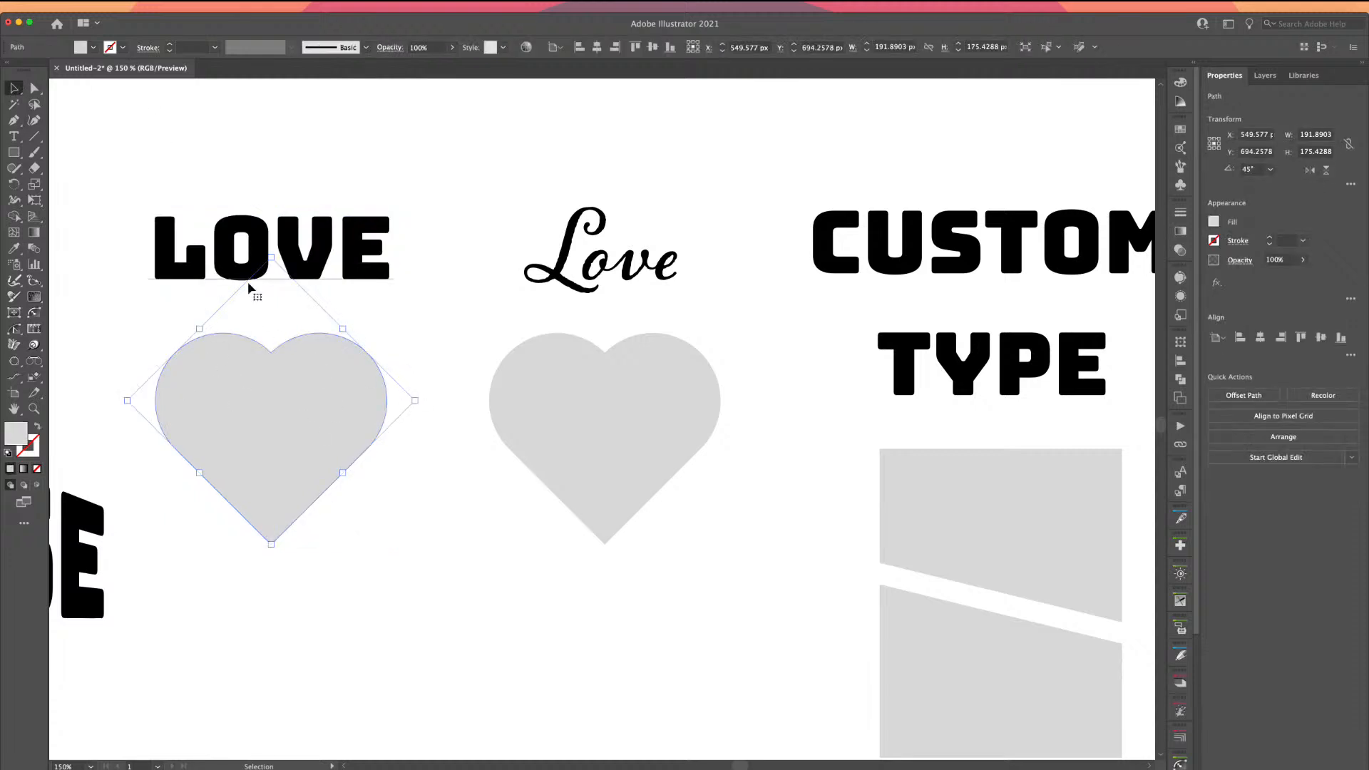
key(a)
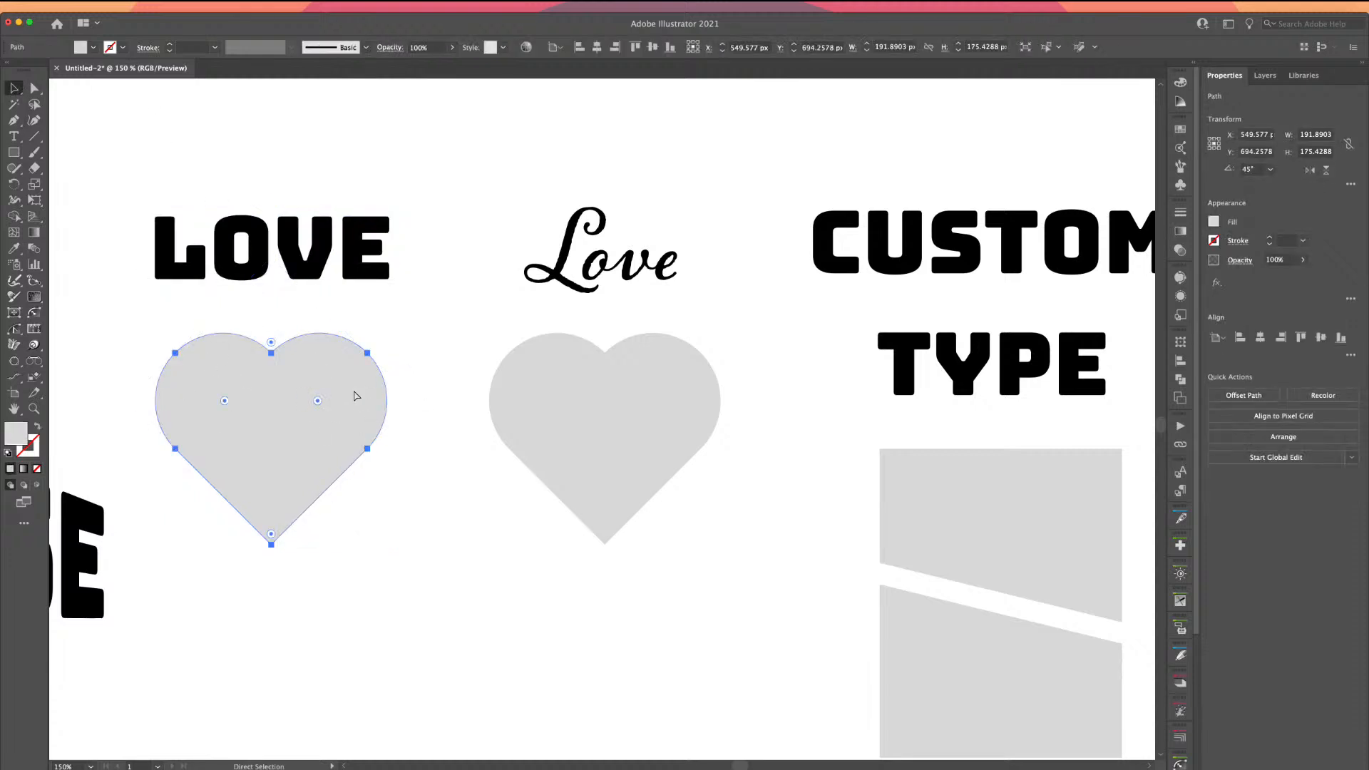
key(v)
key(a)
key(v)
- Distort the Bungee LOVE text into the heart below it with Make with Top Object and deselect it
drag(205, 187, 331, 390)
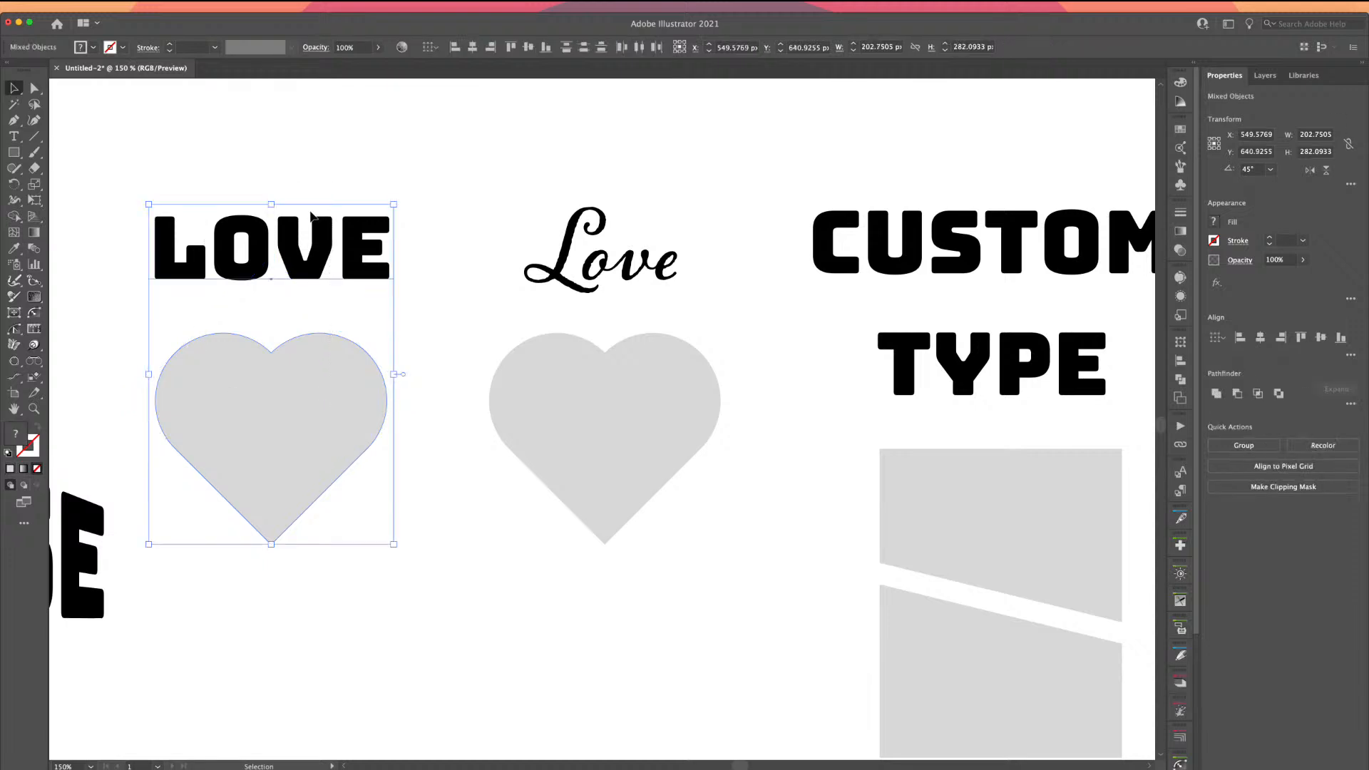
click(132, 6)
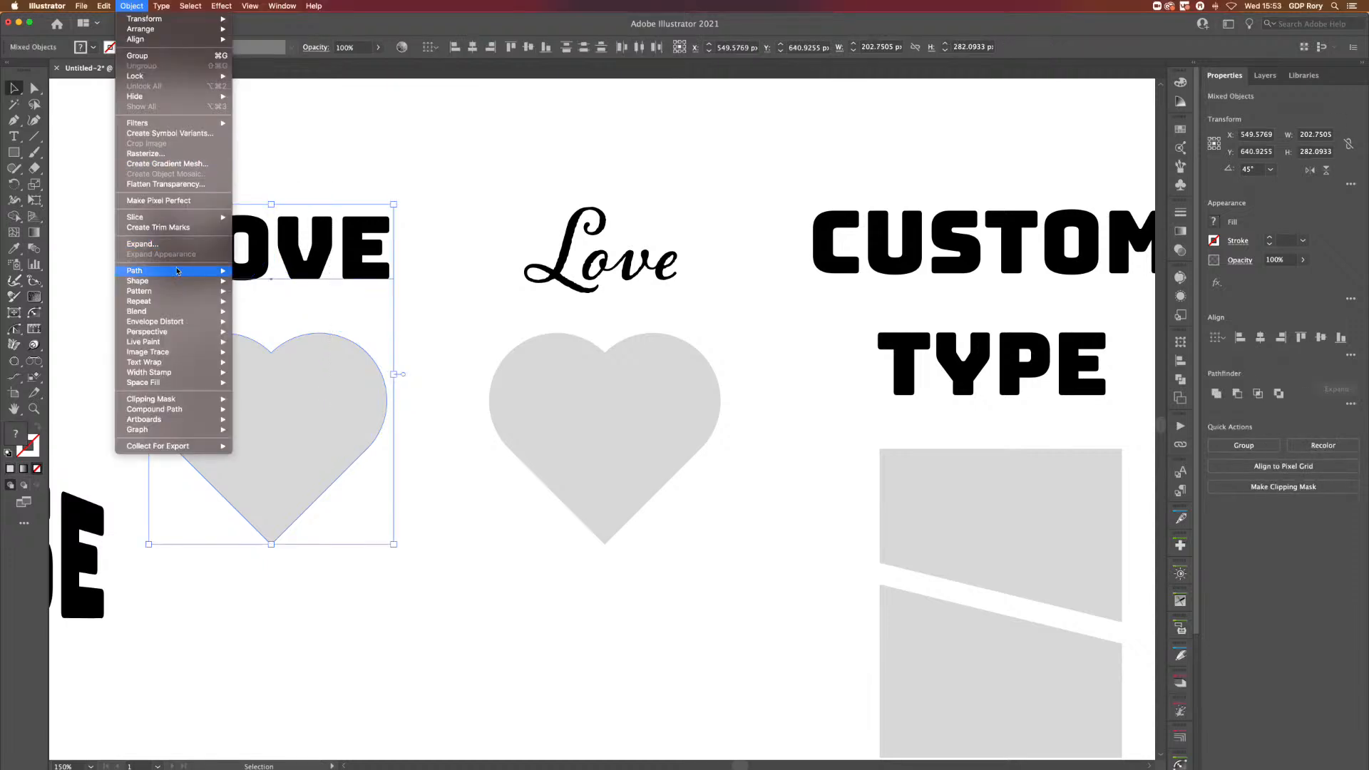
mouse_move(185, 322)
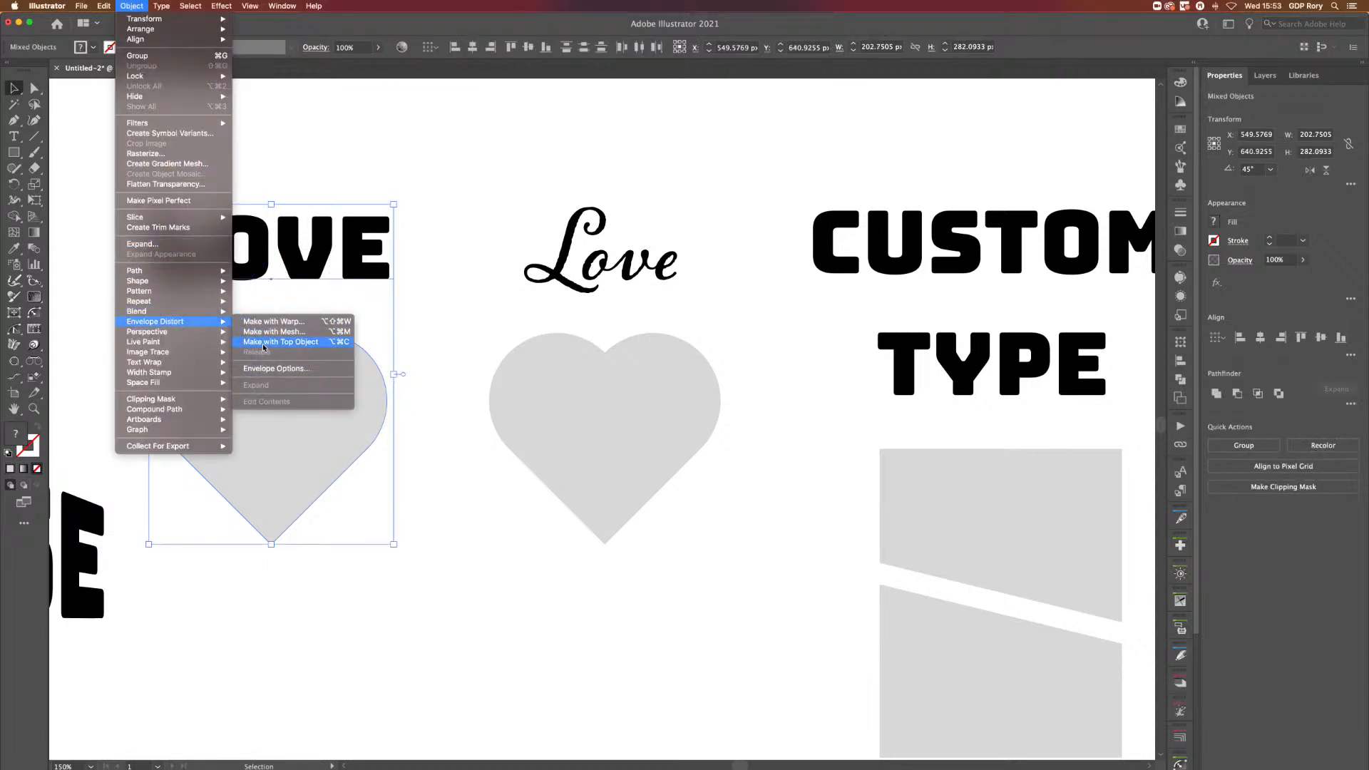
click(262, 344)
click(265, 179)
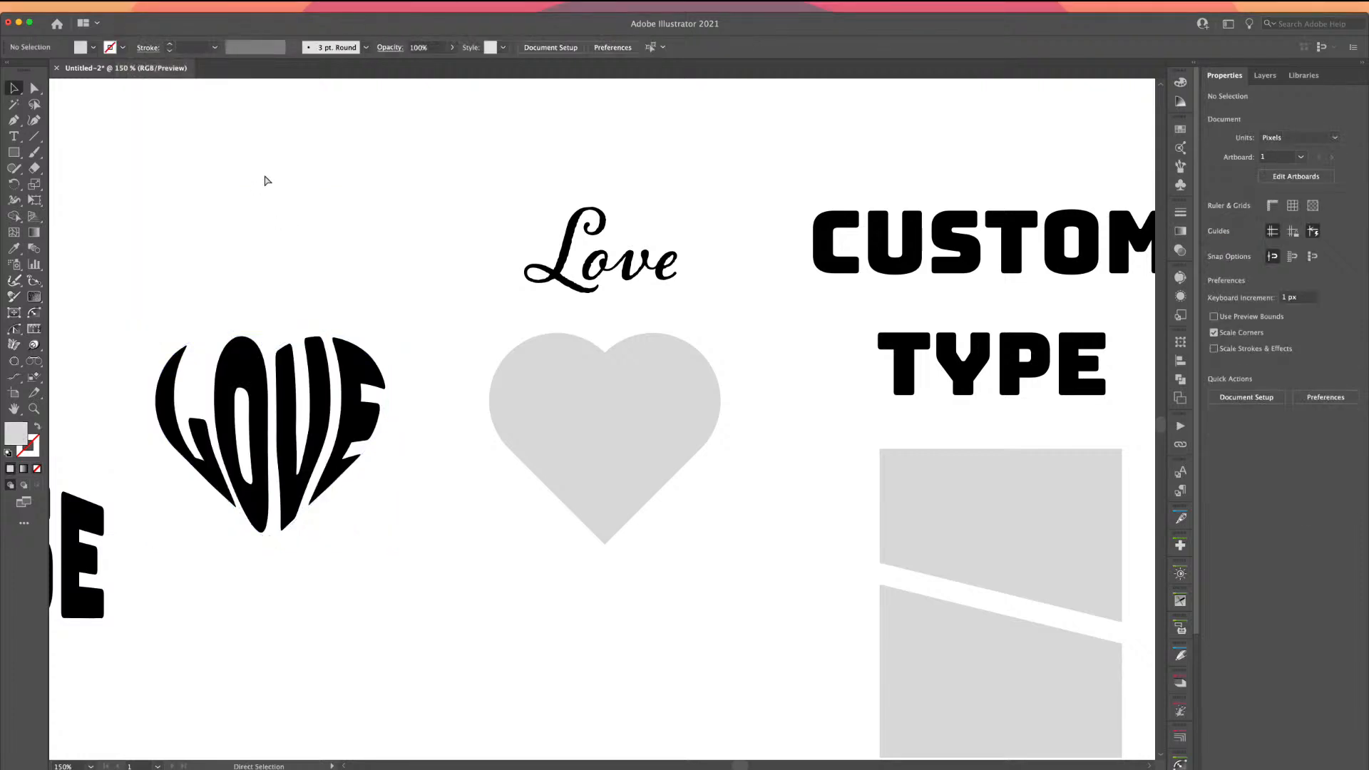
- Paste the copied heart in place, send it behind the distorted LOVE text, and deselect it
key(super+z)
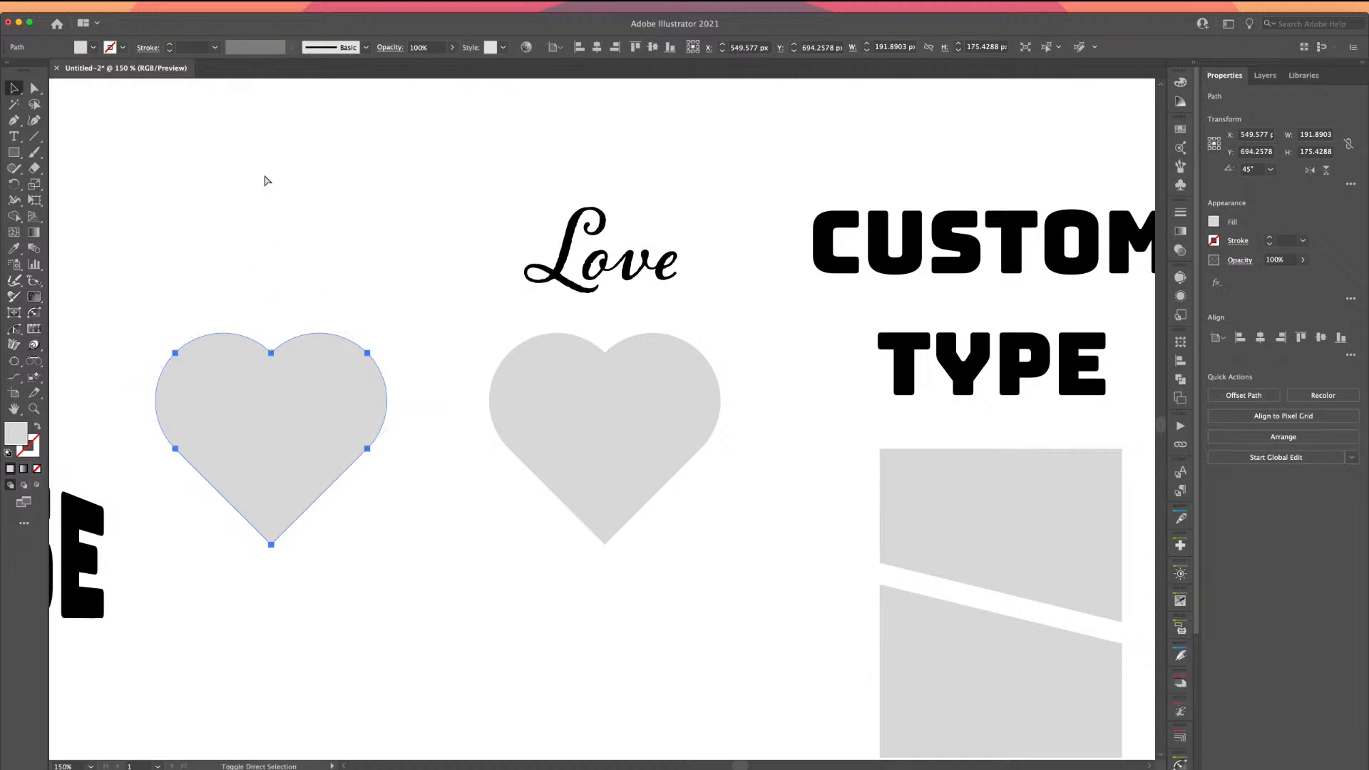
key(super+alt+c)
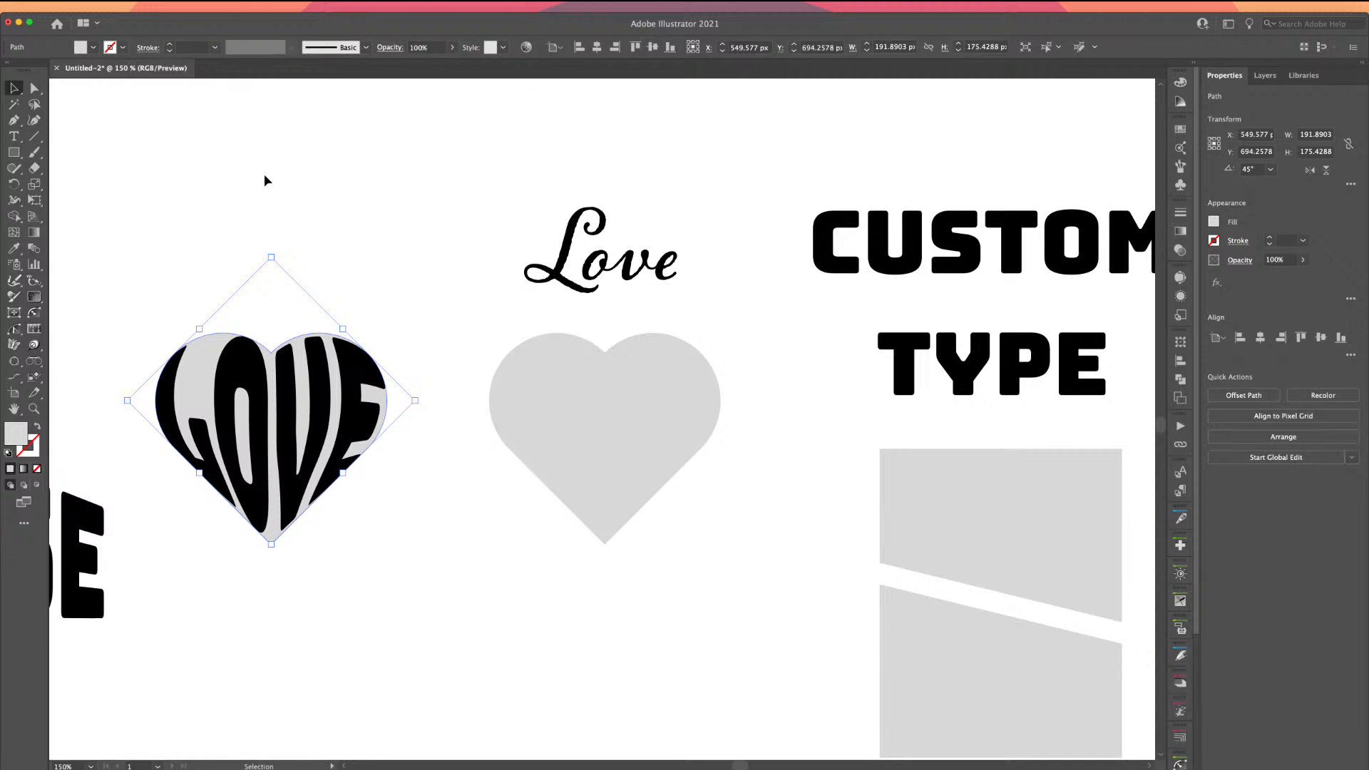
click(195, 273)
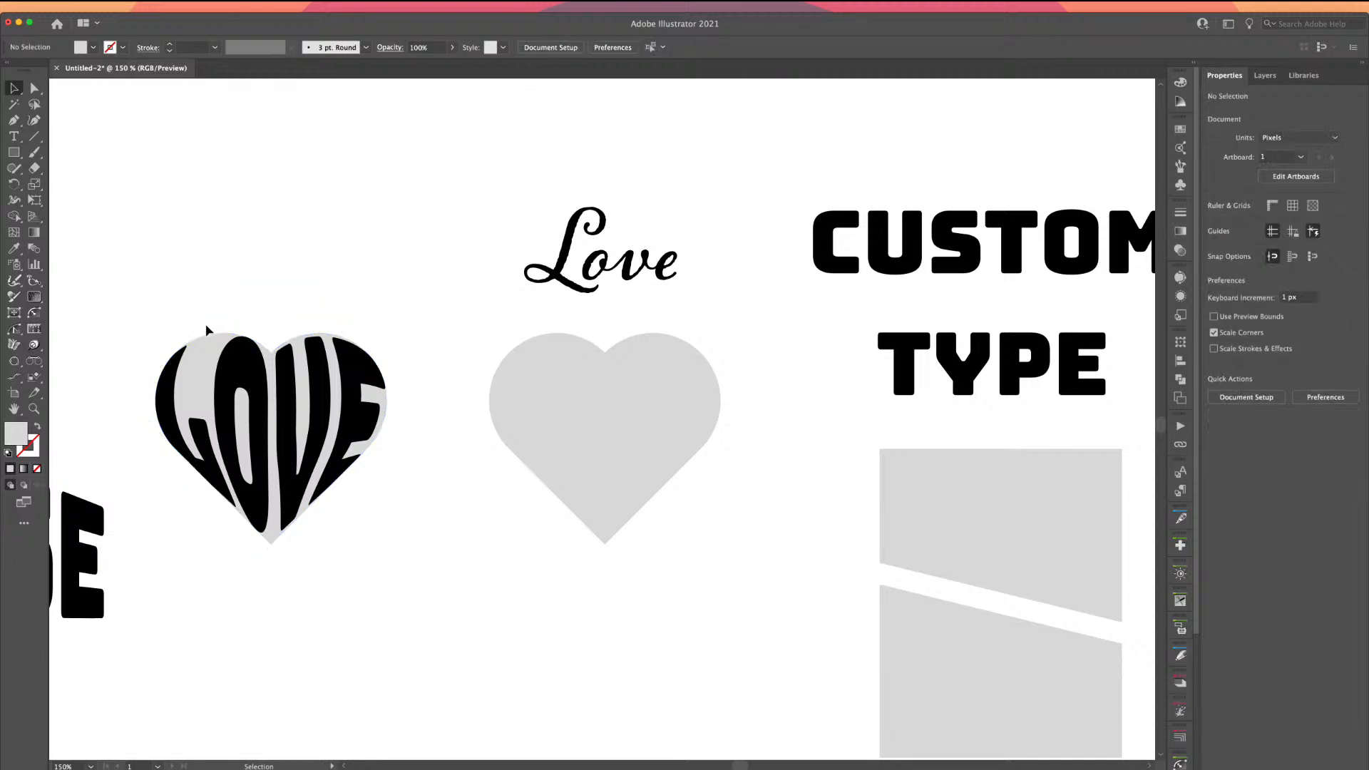
- Fill the heart behind the LOVE lettering with dark red
click(212, 341)
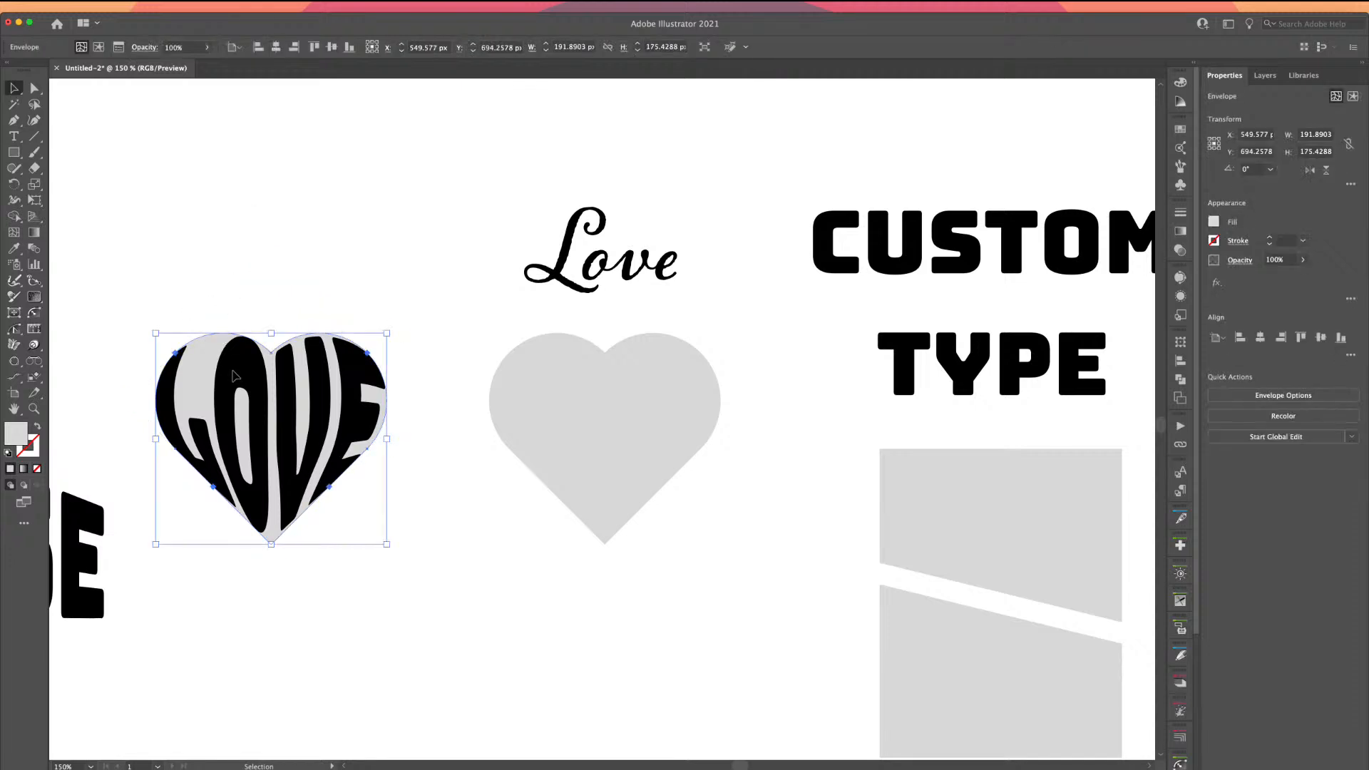
key(a)
click(204, 362)
key(v)
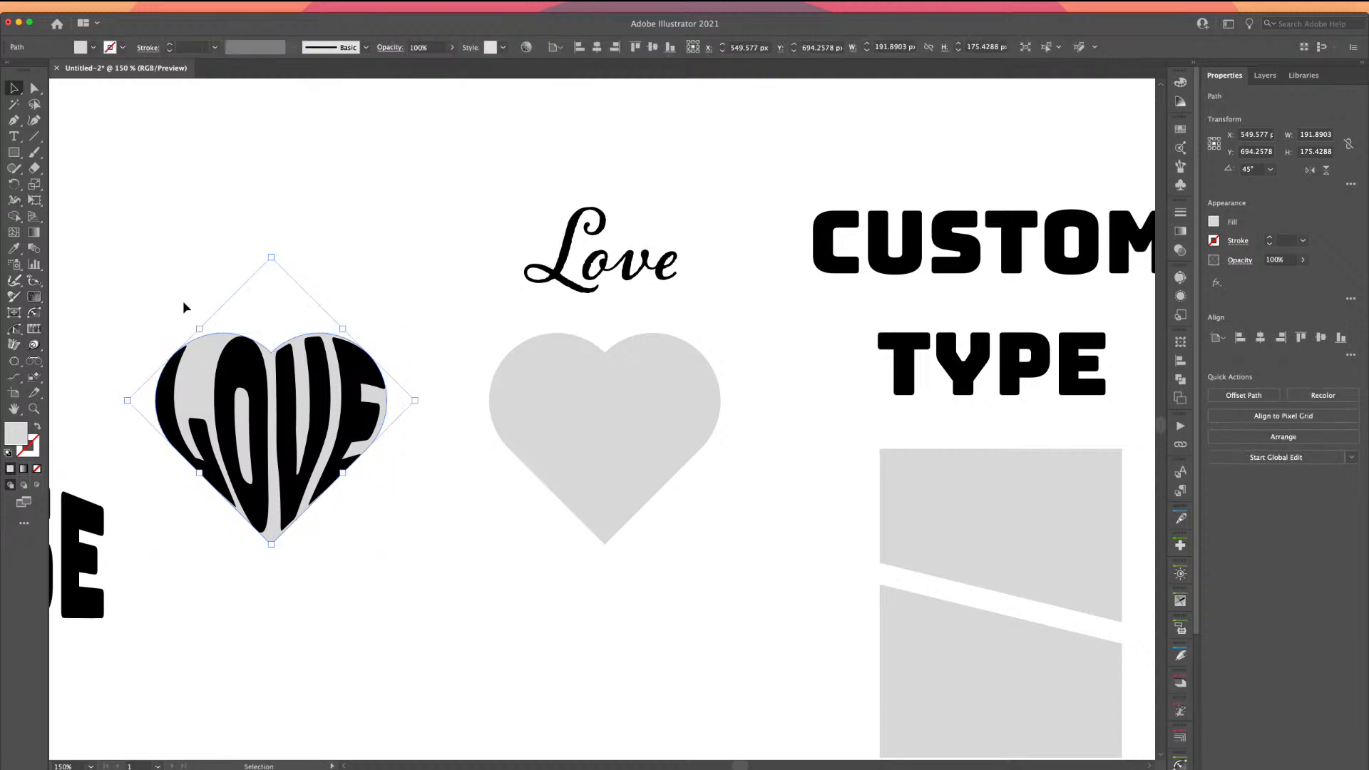
click(94, 47)
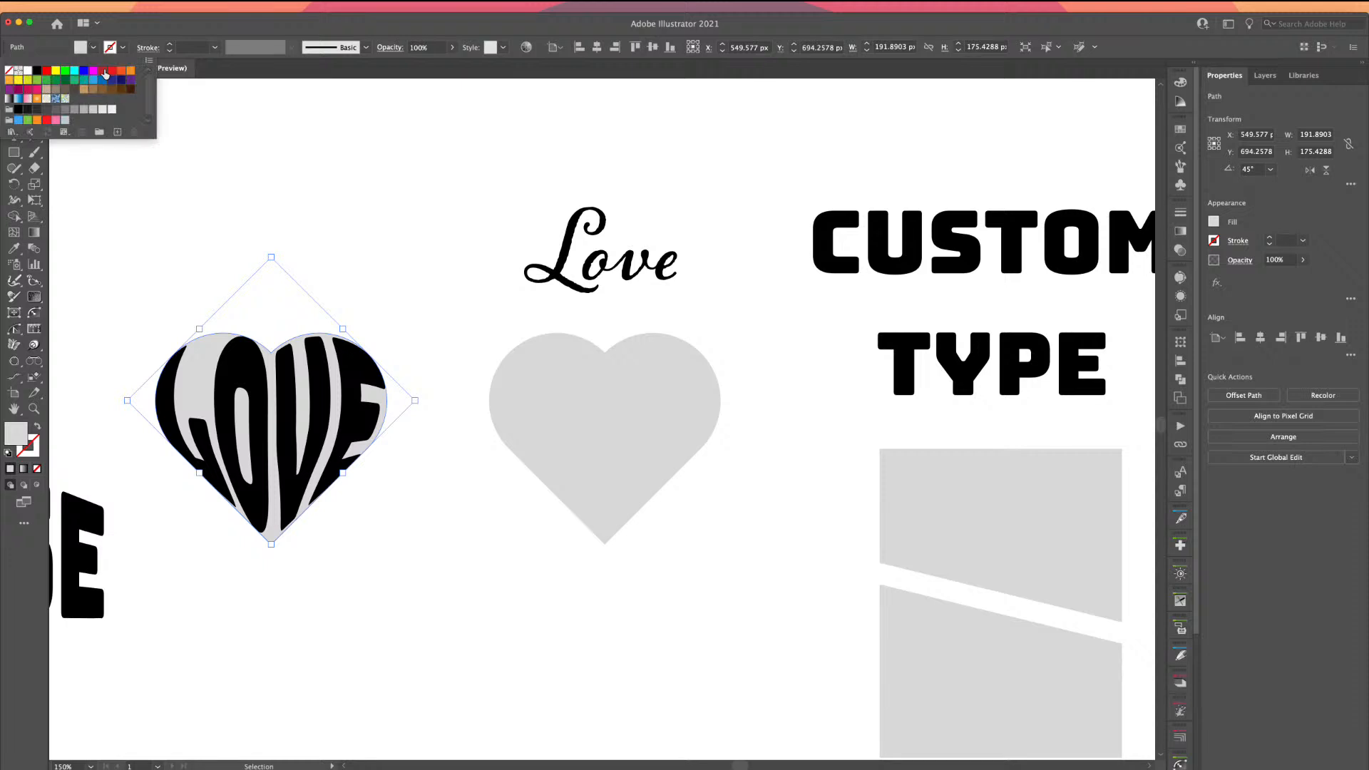
click(105, 73)
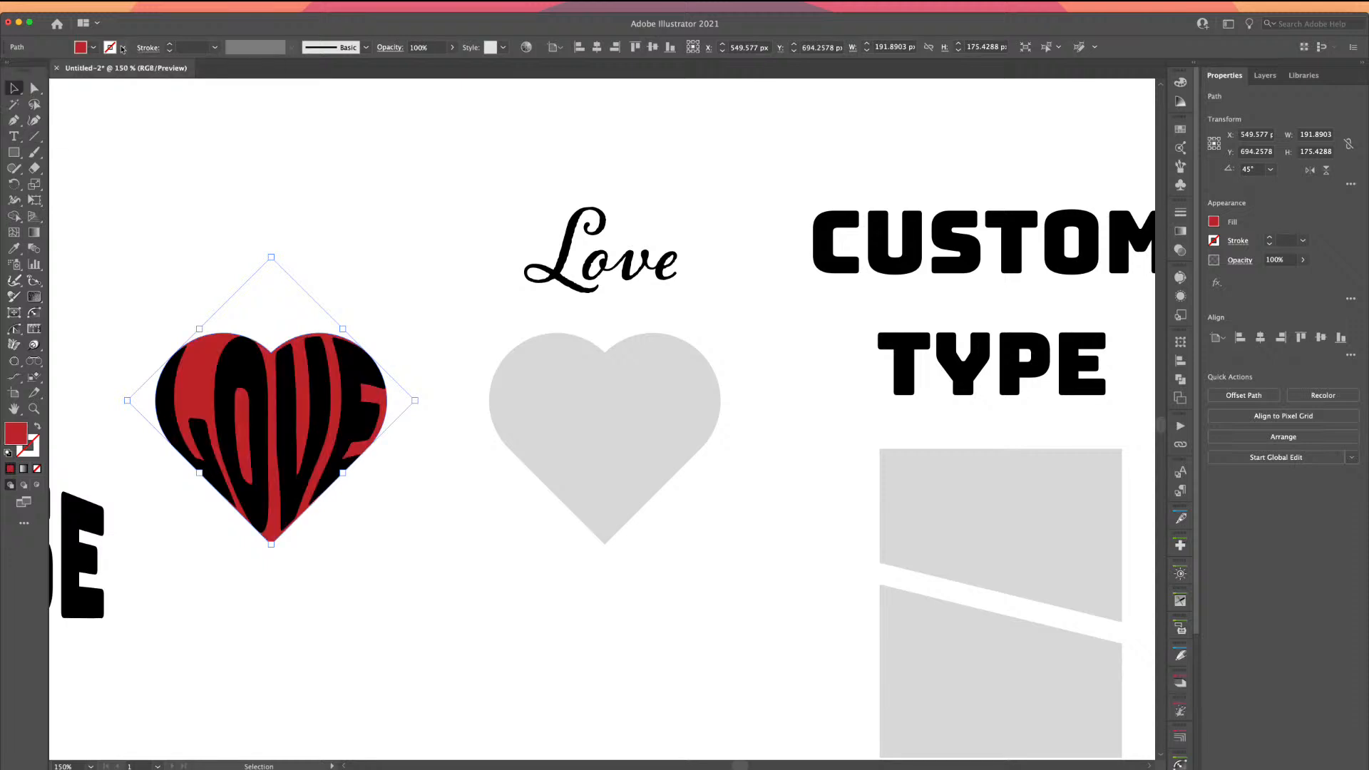
- Offset the red heart's path by 15 px with round joins and deselect it
click(134, 6)
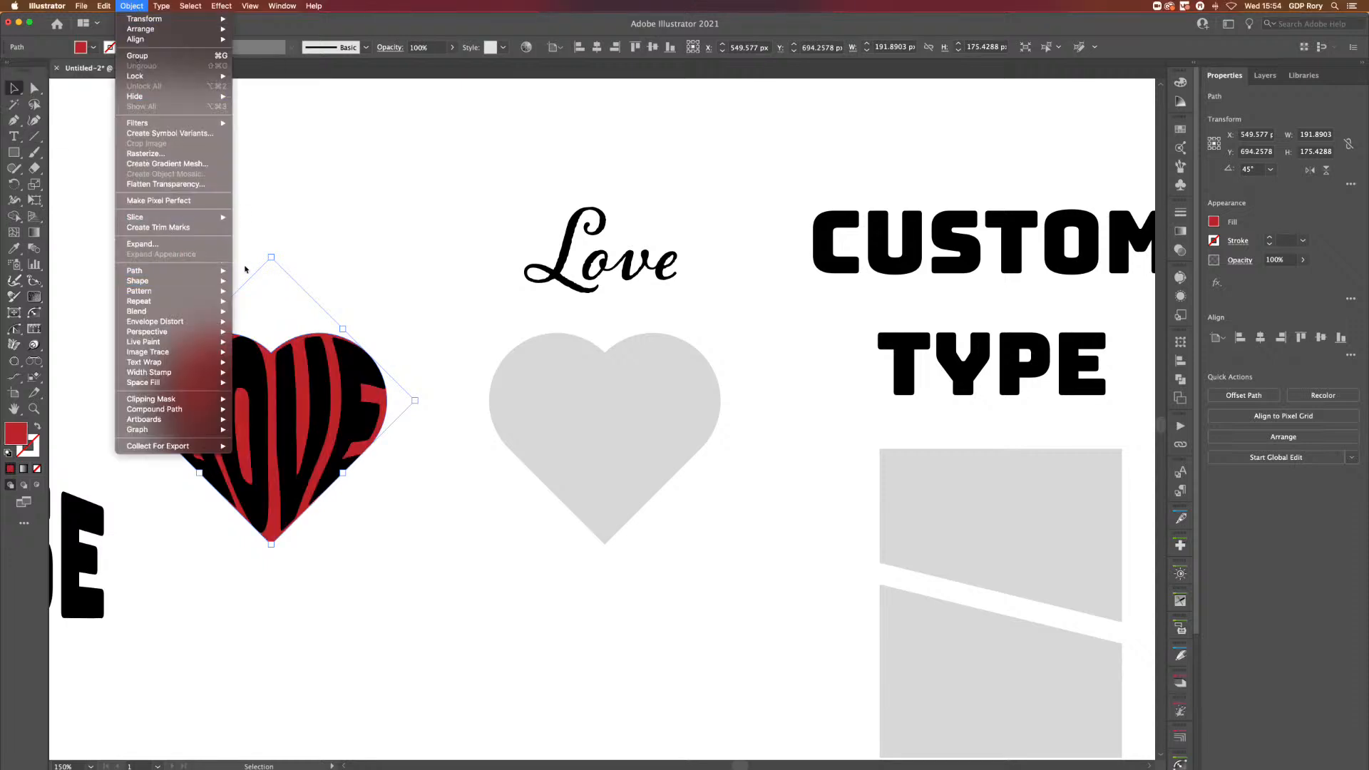
mouse_move(223, 271)
click(265, 358)
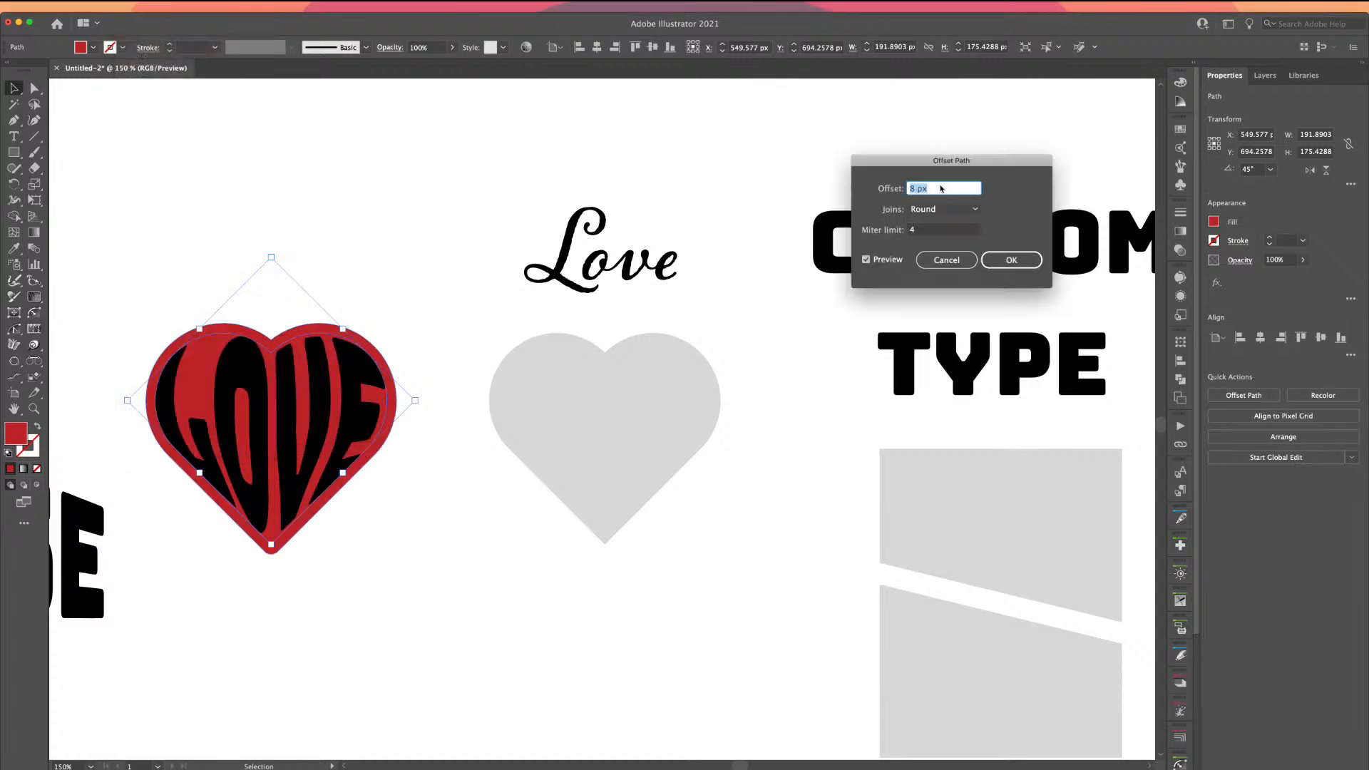
key(Up)
key(Up)
key(Up)
key(Up)
key(Up)
key(Up)
key(Up)
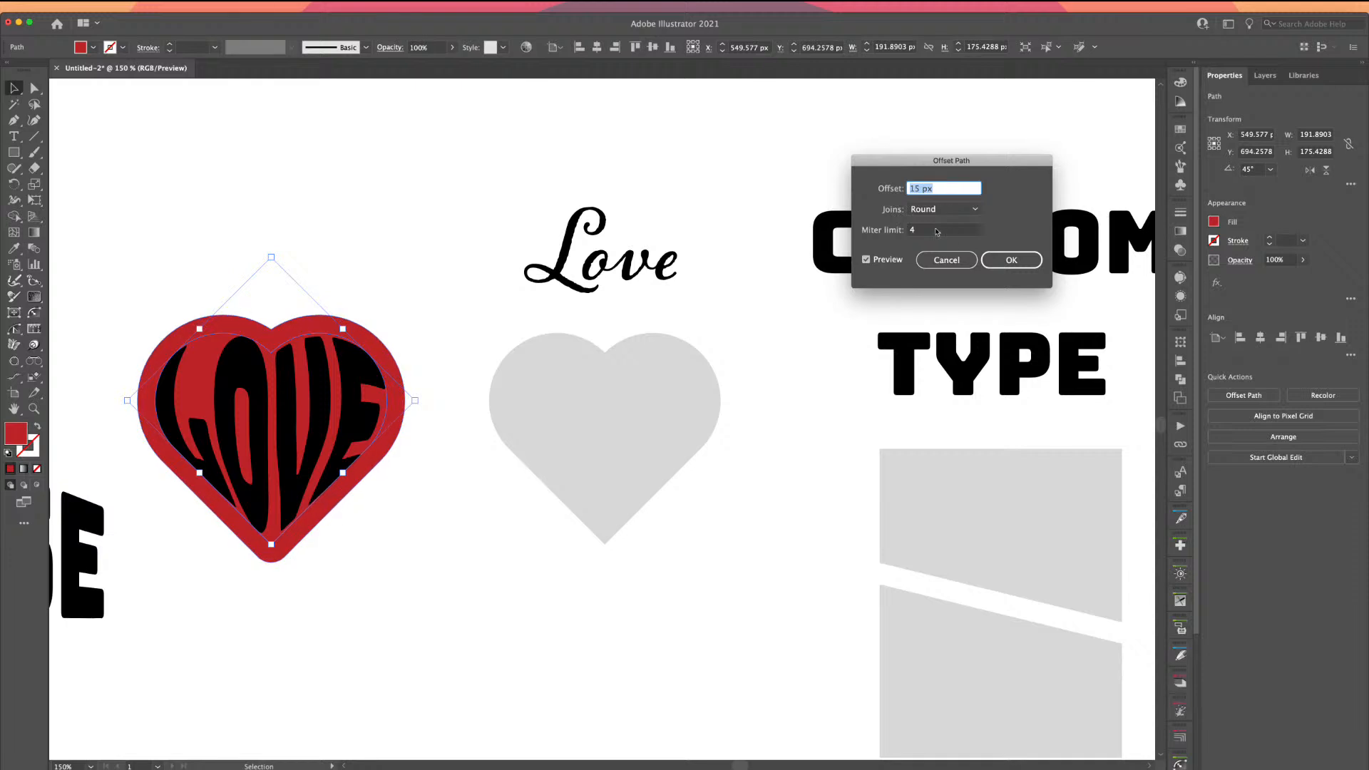
click(1010, 260)
click(311, 216)
- Fill the LOVE text inside the envelope with white and leave isolation mode
click(254, 368)
double_click(258, 386)
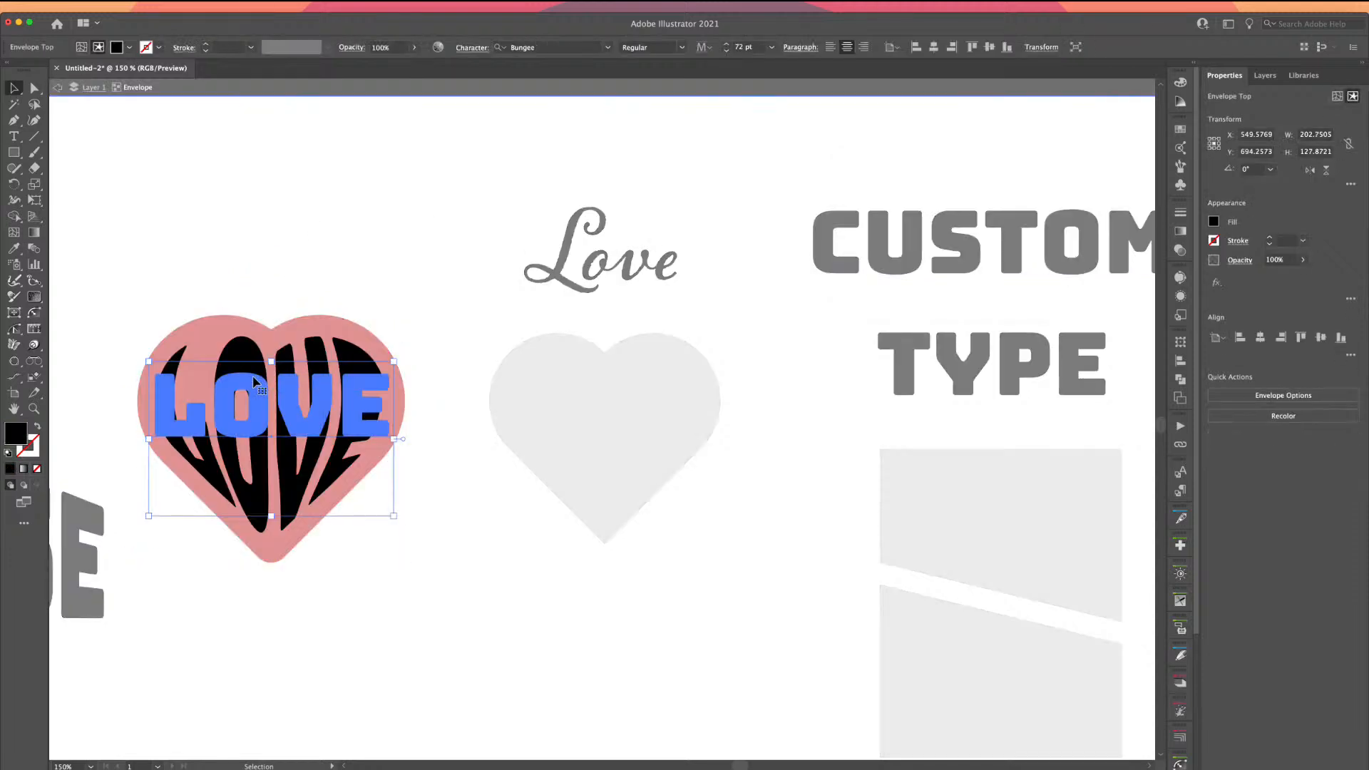
click(129, 47)
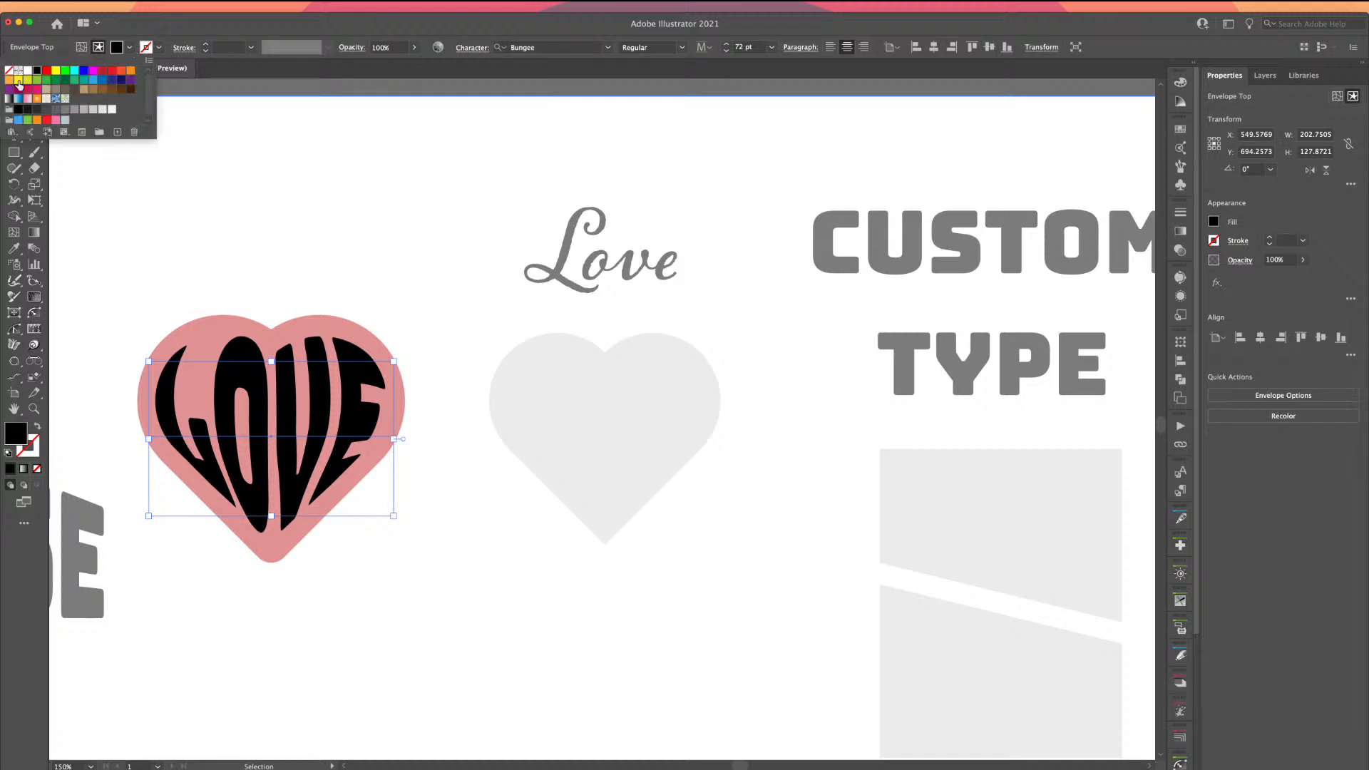
click(28, 71)
double_click(273, 197)
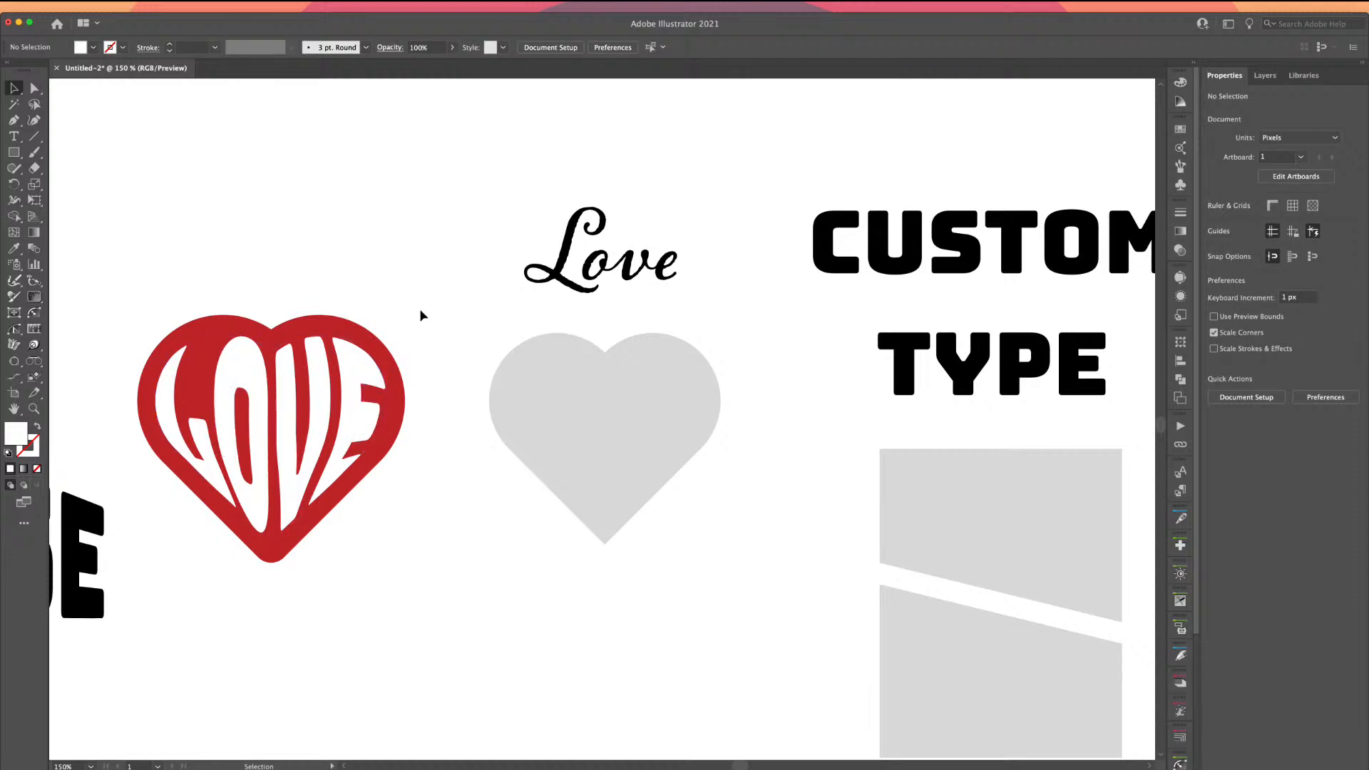
- Delete the script Love text with its grey heart, and move the red LOVE heart rightward into the freed space
drag(529, 198, 666, 442)
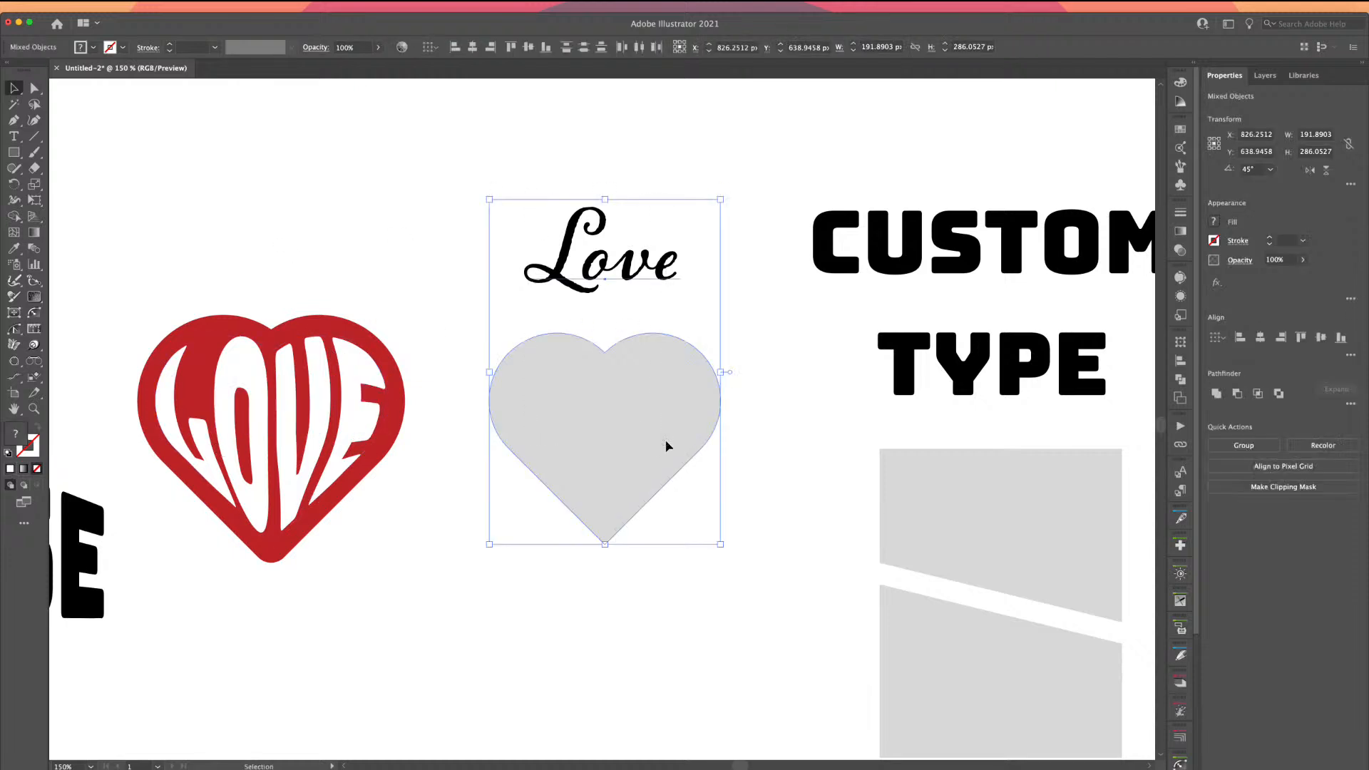
key(Delete)
drag(206, 273, 461, 454)
click(458, 226)
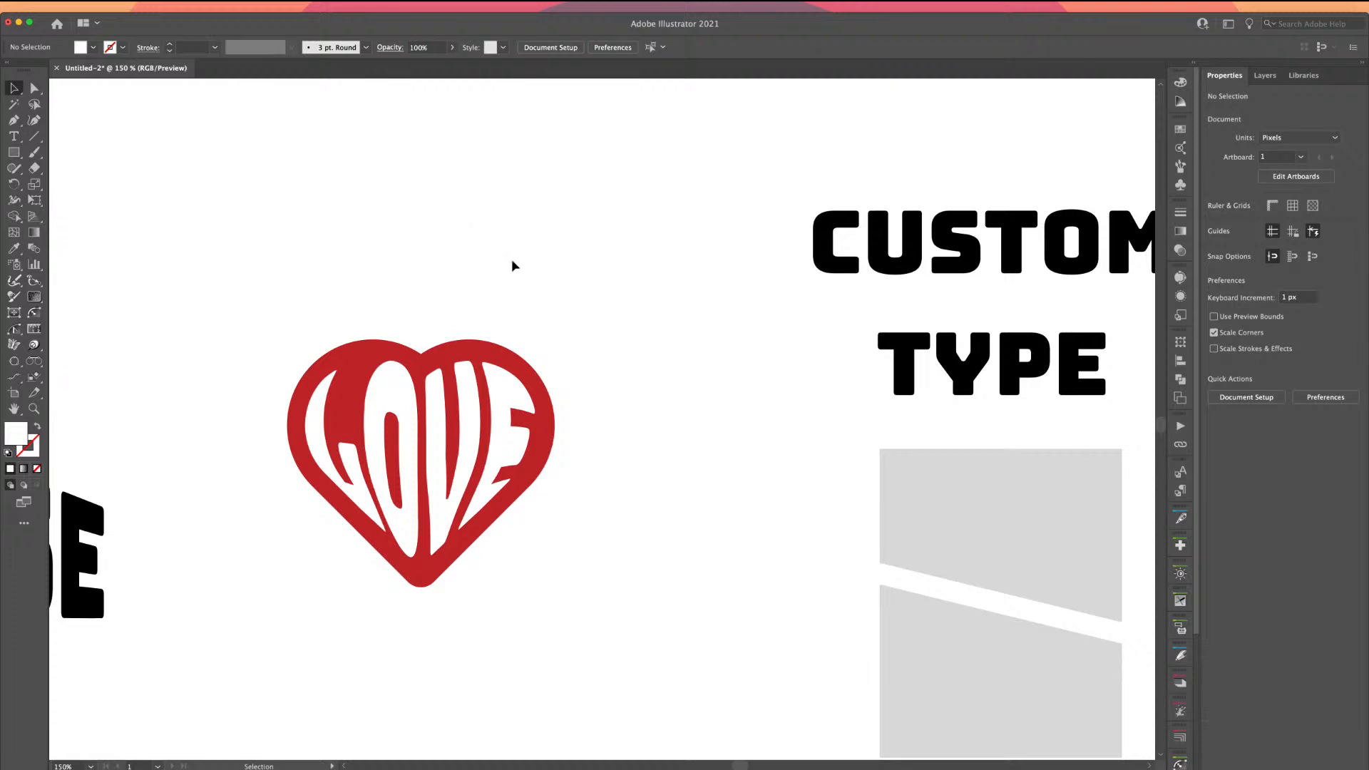
- Move the word TYPE from under CUSTOM to just below the two slanted grey shapes and deselect it
key(space)
drag(824, 382, 288, 320)
click(295, 290)
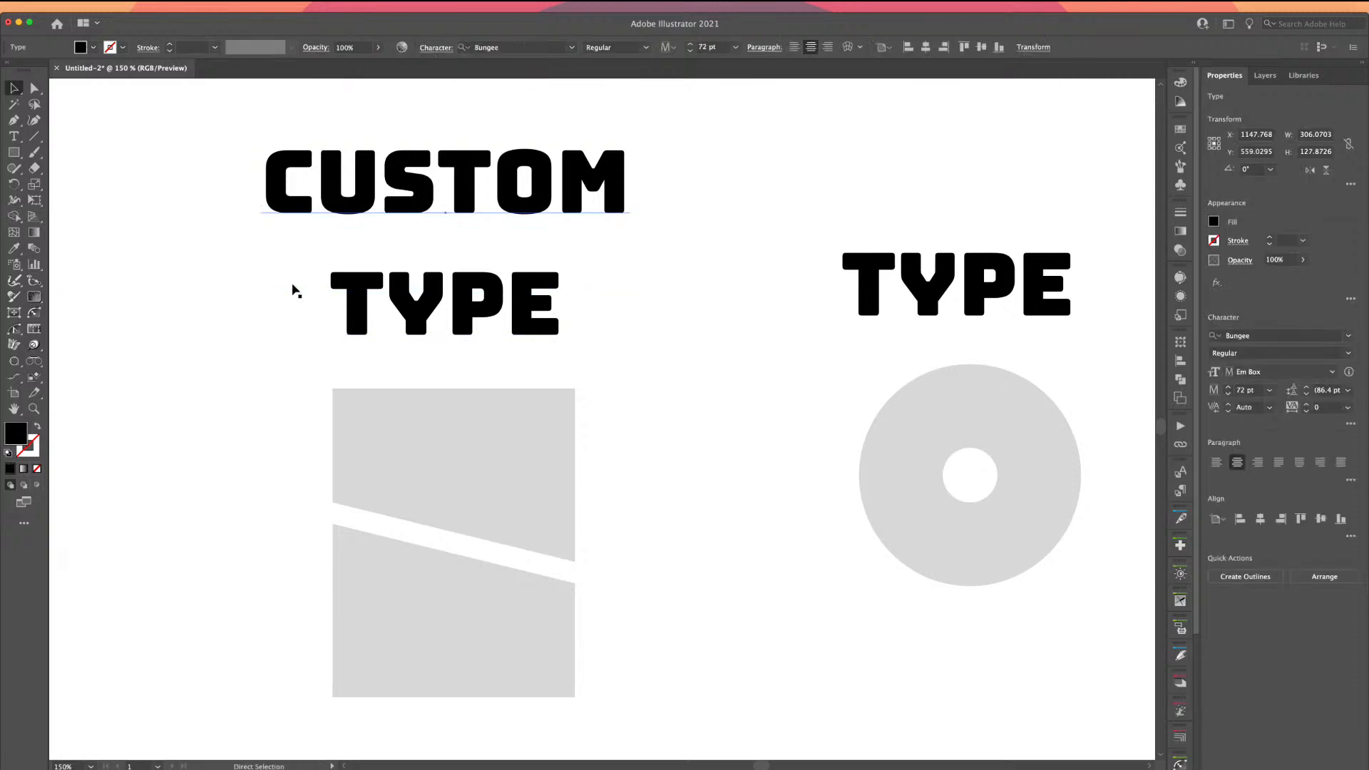
key(super+minus)
key(space)
drag(454, 451, 254, 311)
click(364, 434)
click(349, 541)
click(219, 454)
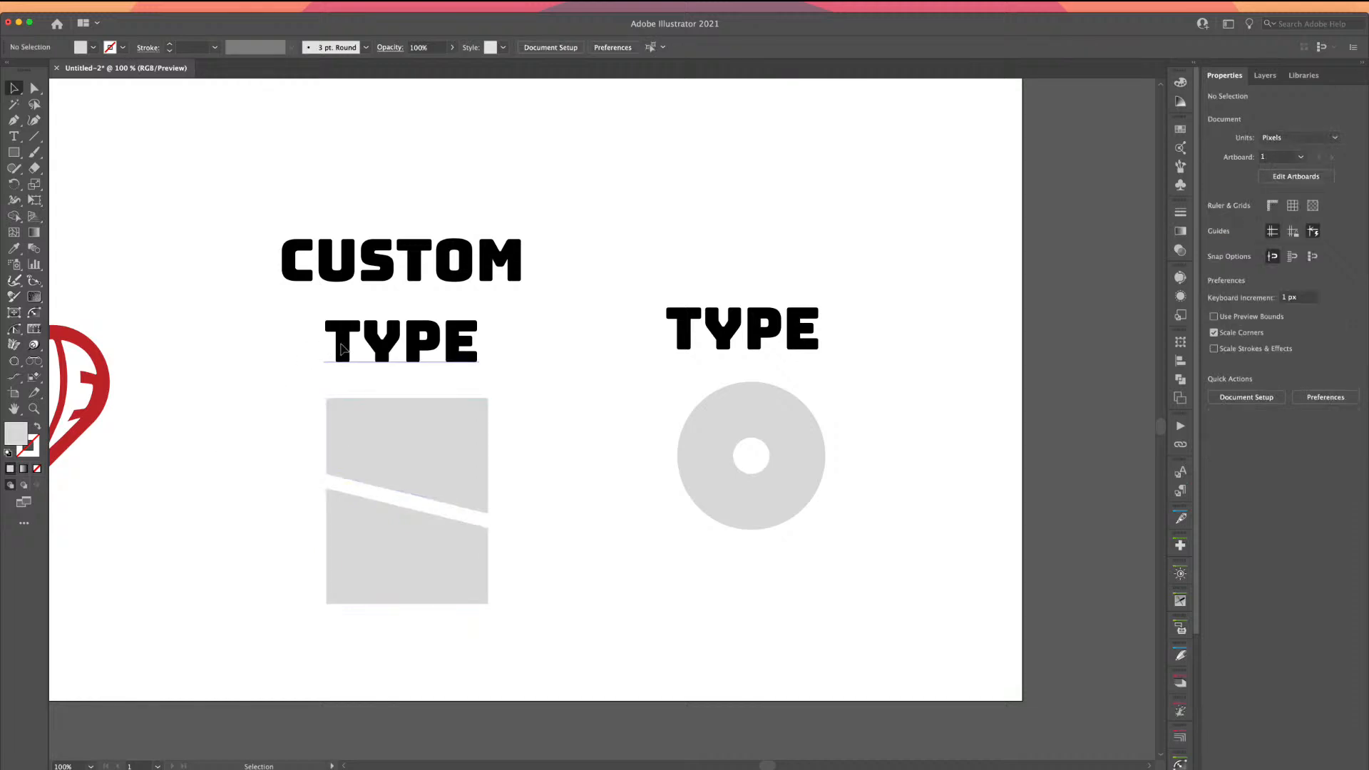
drag(341, 346, 337, 652)
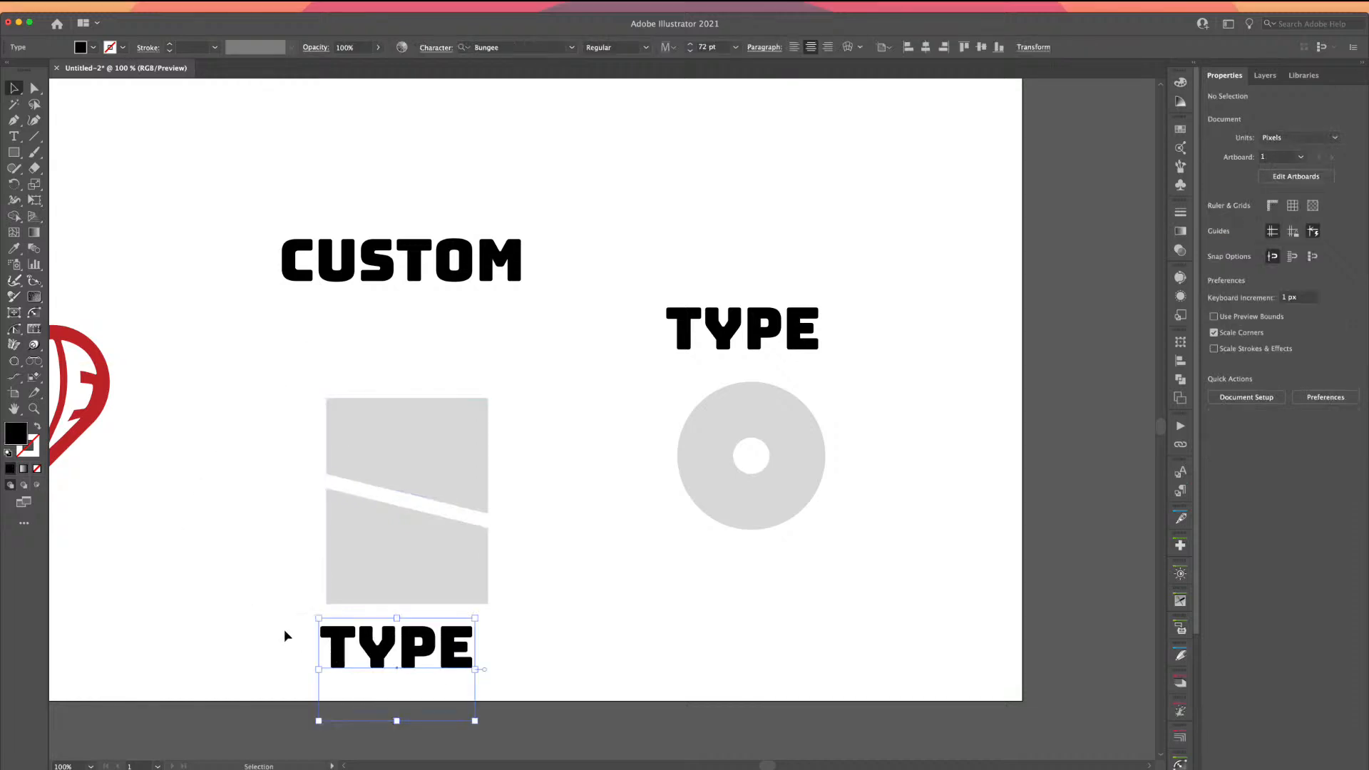
click(278, 565)
- Distort the TYPE text into the lower slanted shape with Make with Top Object and deselect it
drag(287, 428, 385, 497)
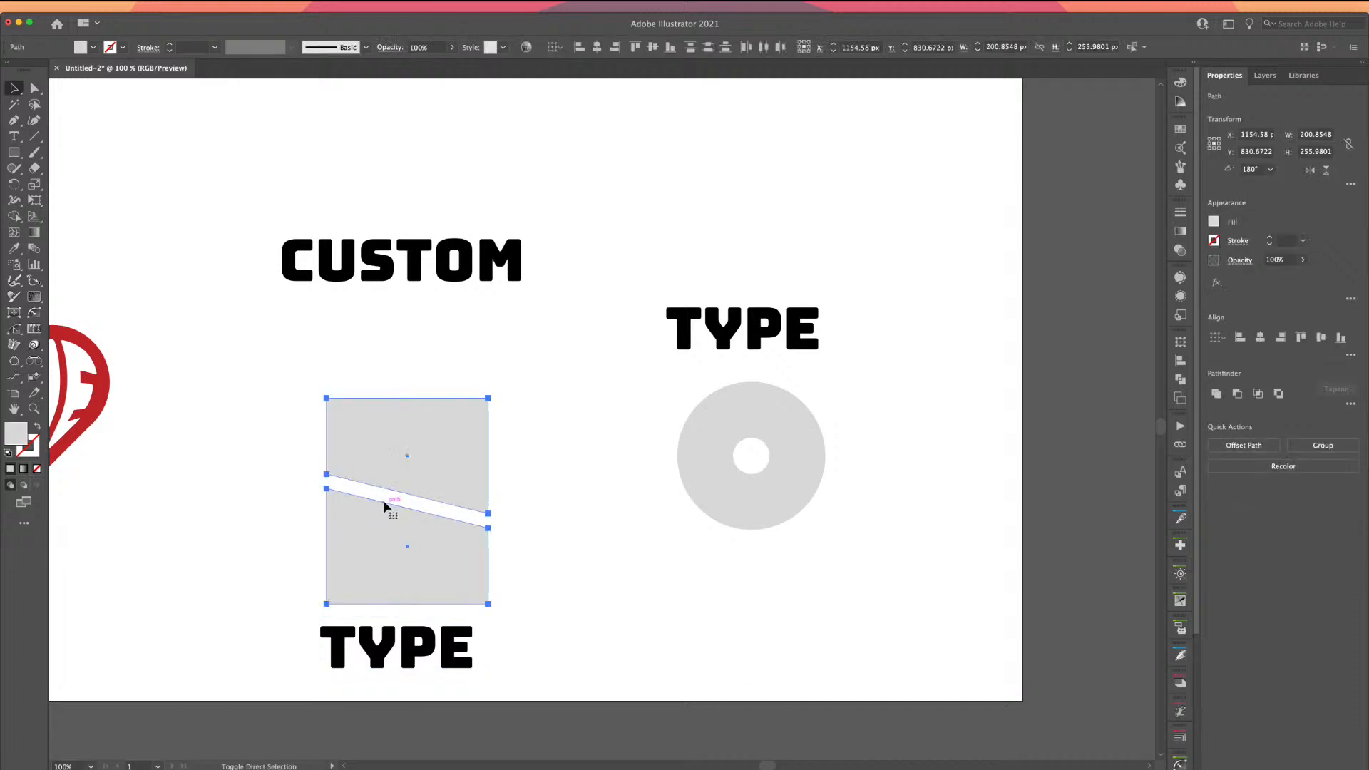
click(255, 603)
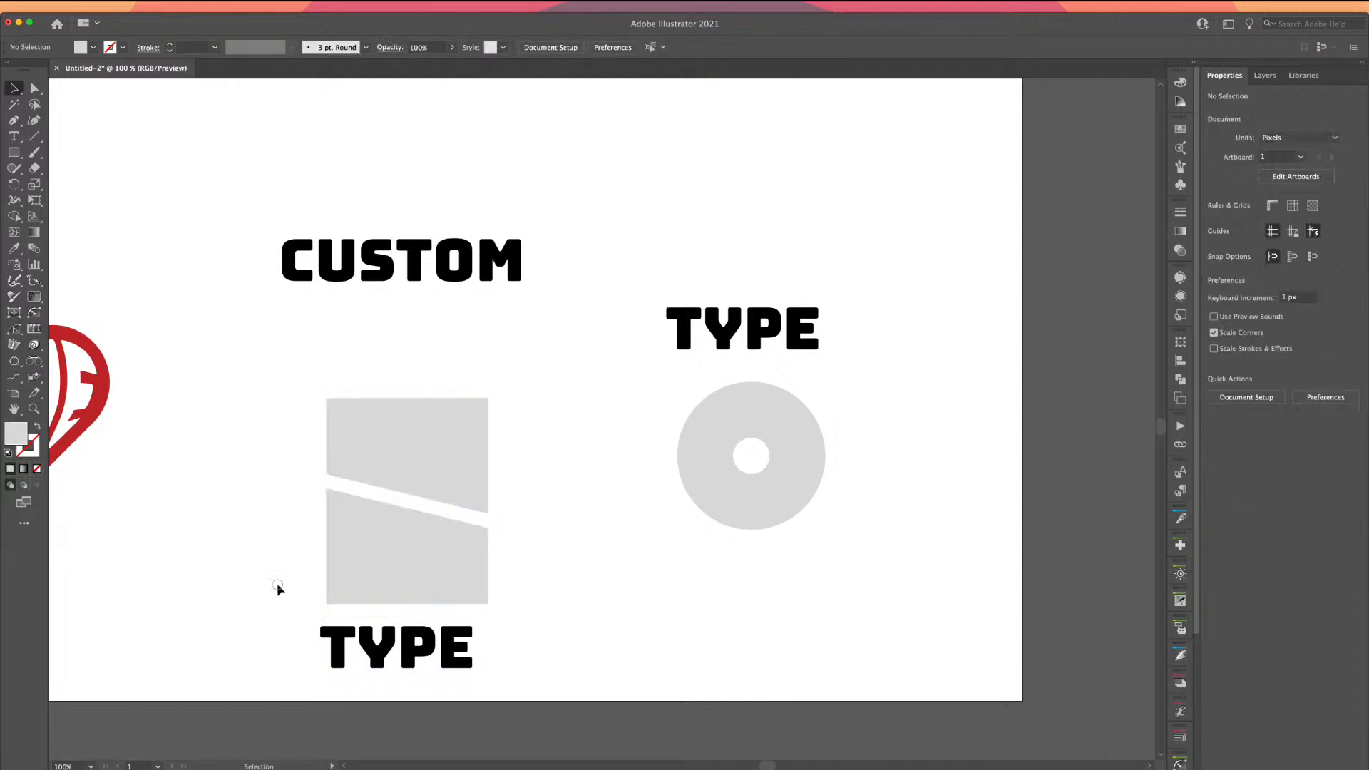
drag(277, 584, 336, 595)
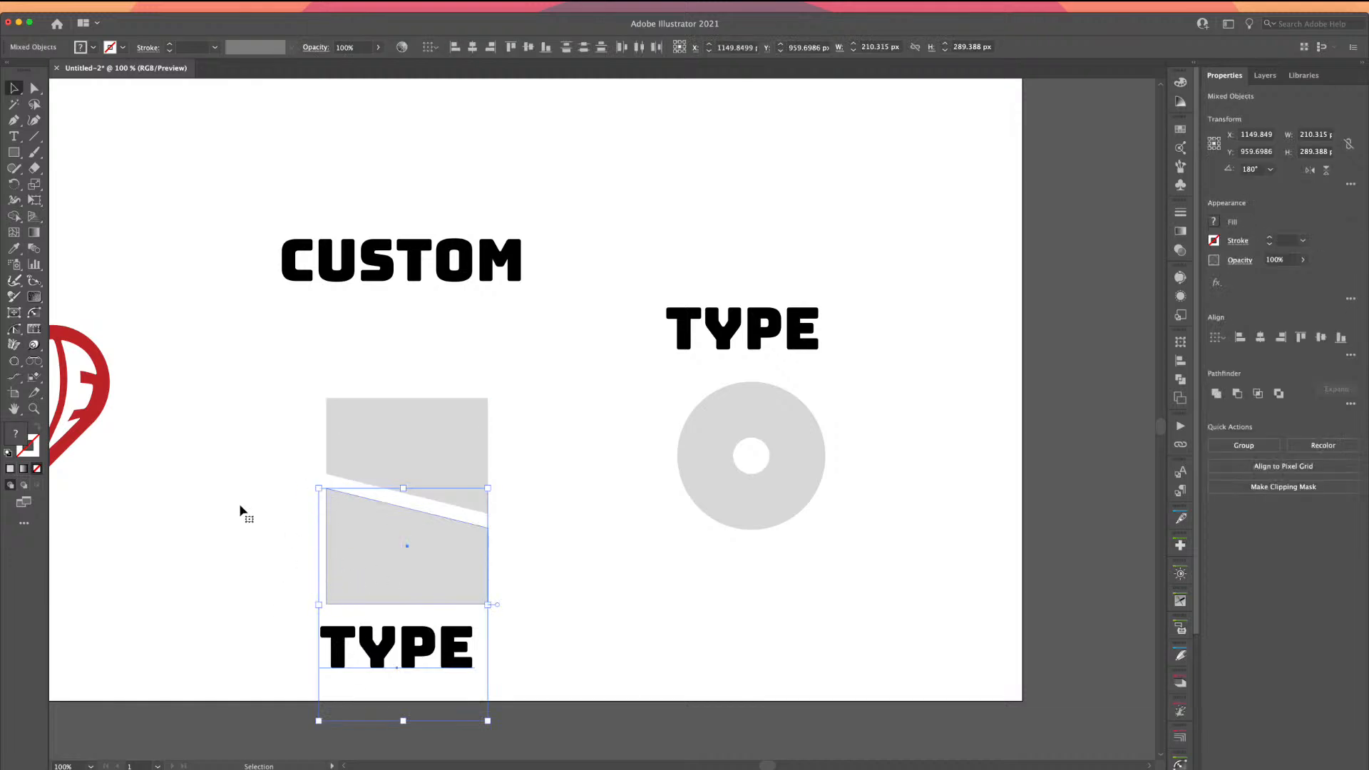
click(130, 7)
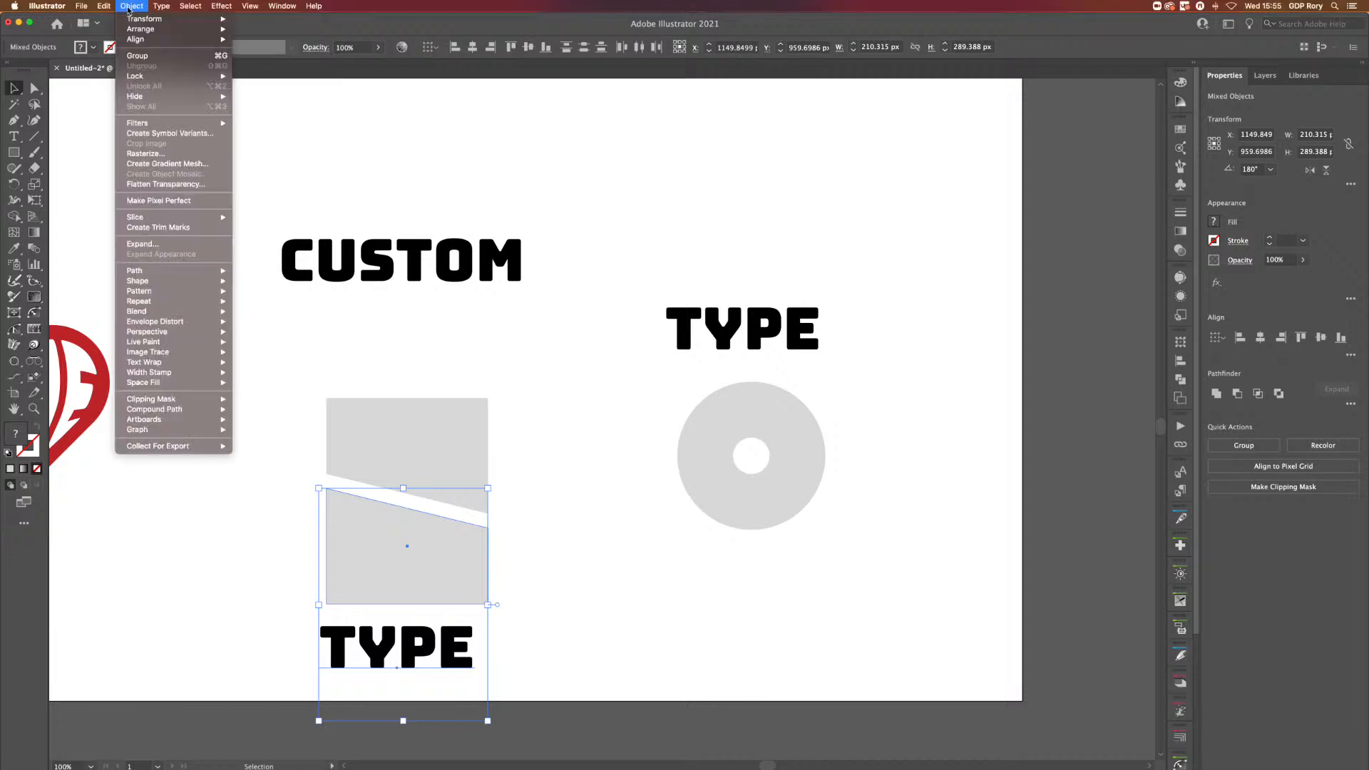
mouse_move(206, 321)
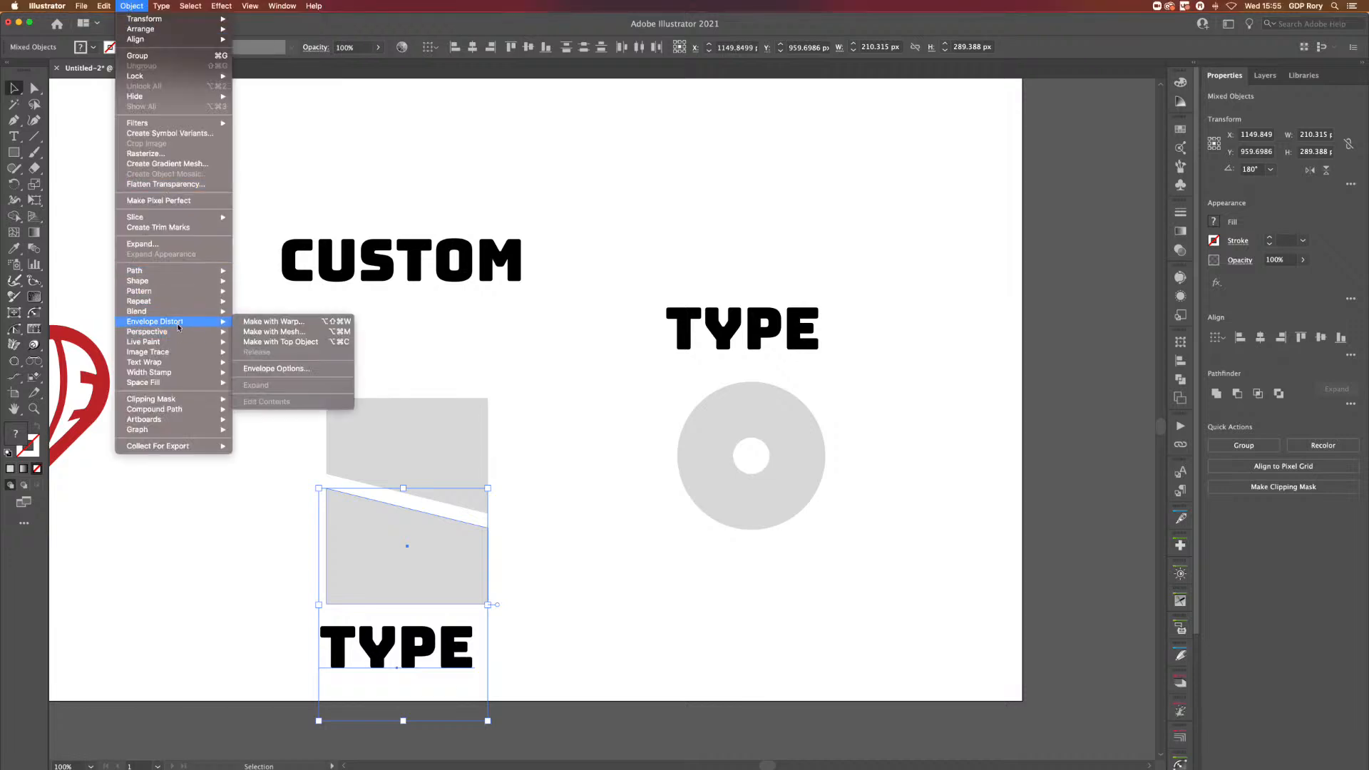
click(261, 345)
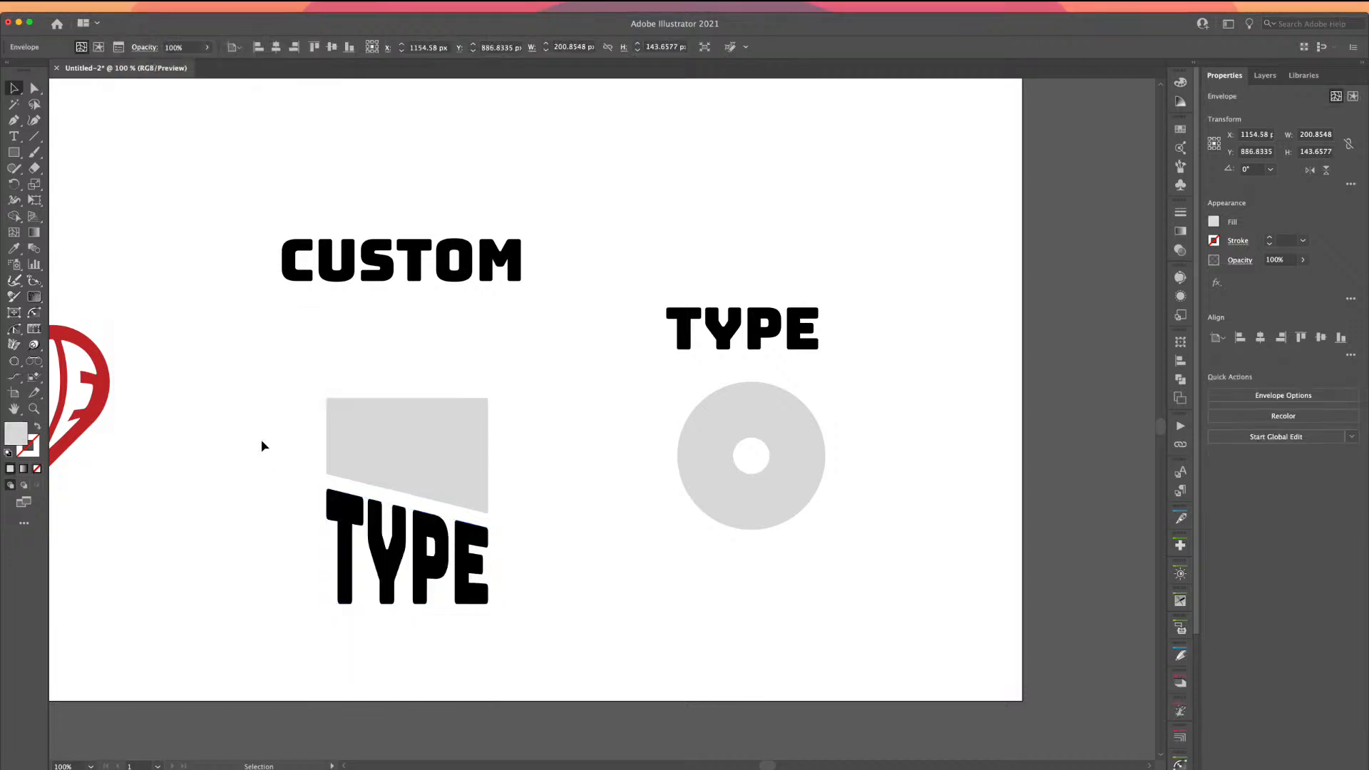
click(259, 439)
- Distort the CUSTOM text into the upper slanted grey shape with Make with Top Object and deselect it
drag(261, 238, 370, 417)
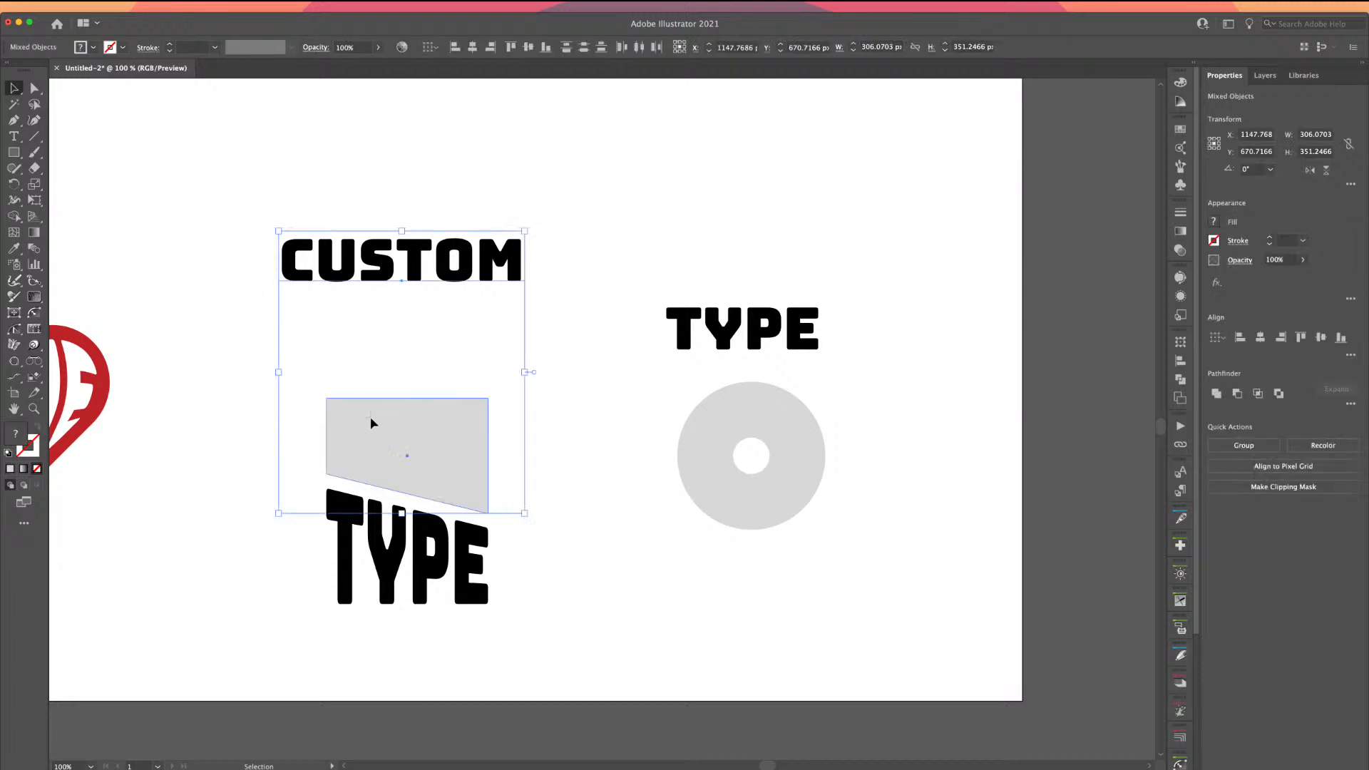
click(140, 6)
mouse_move(163, 321)
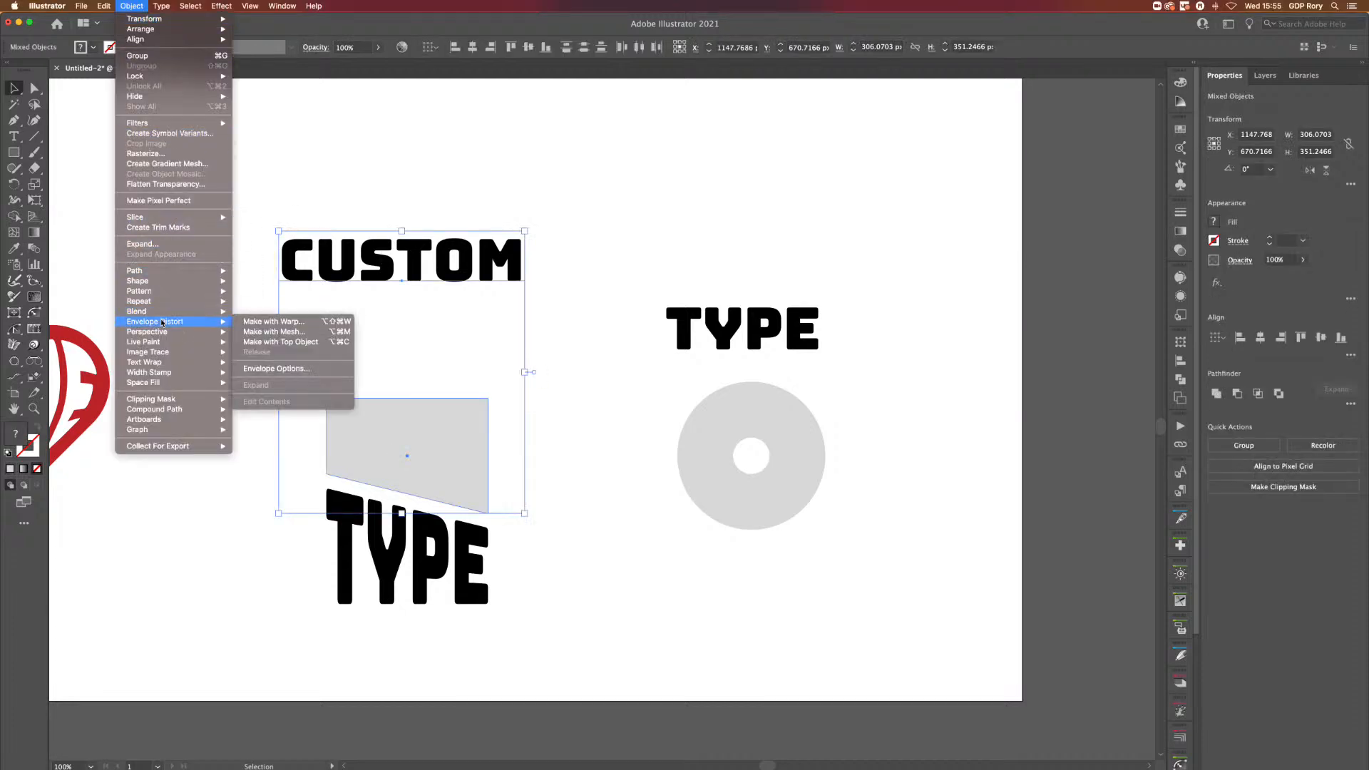
click(268, 342)
click(275, 387)
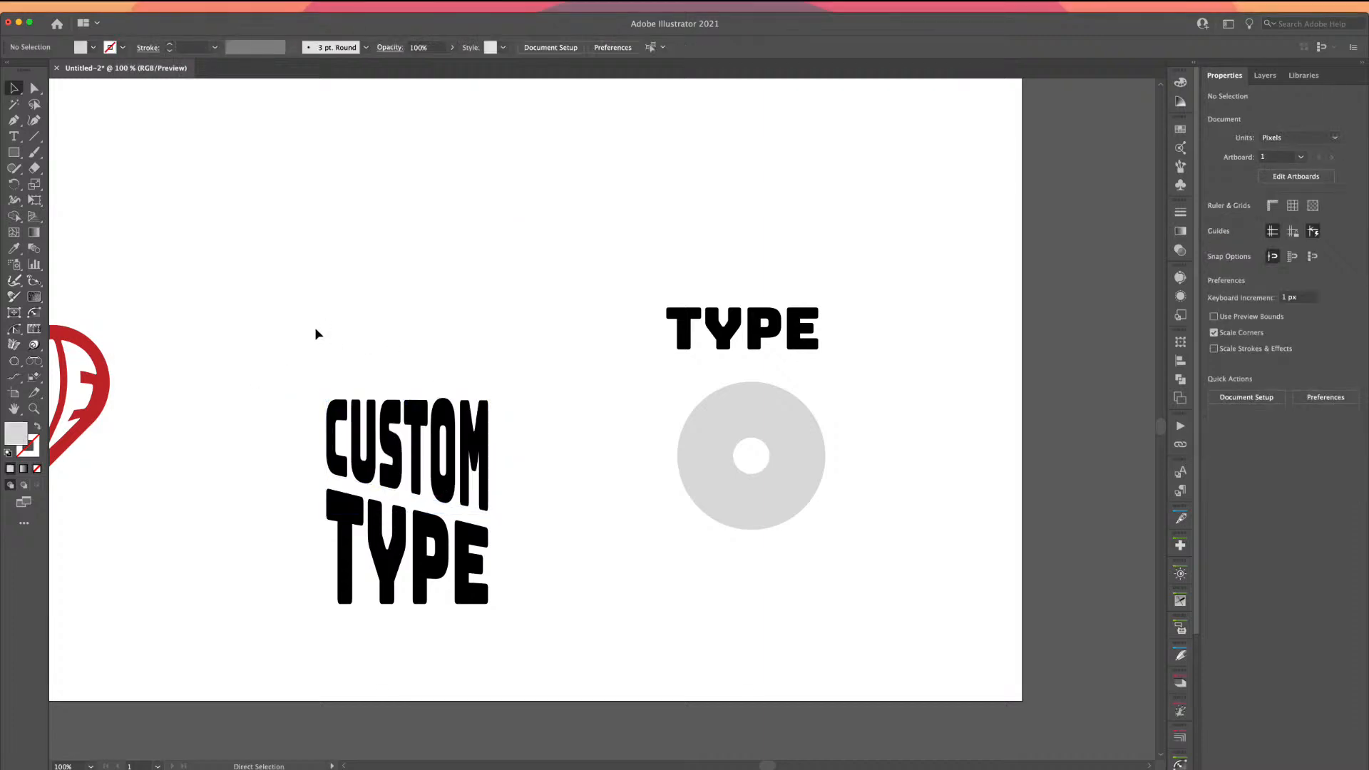
- Lower the two top anchor points of the CUSTOM envelope by about 25 px and deselect it
key(super+equal)
drag(316, 328, 372, 322)
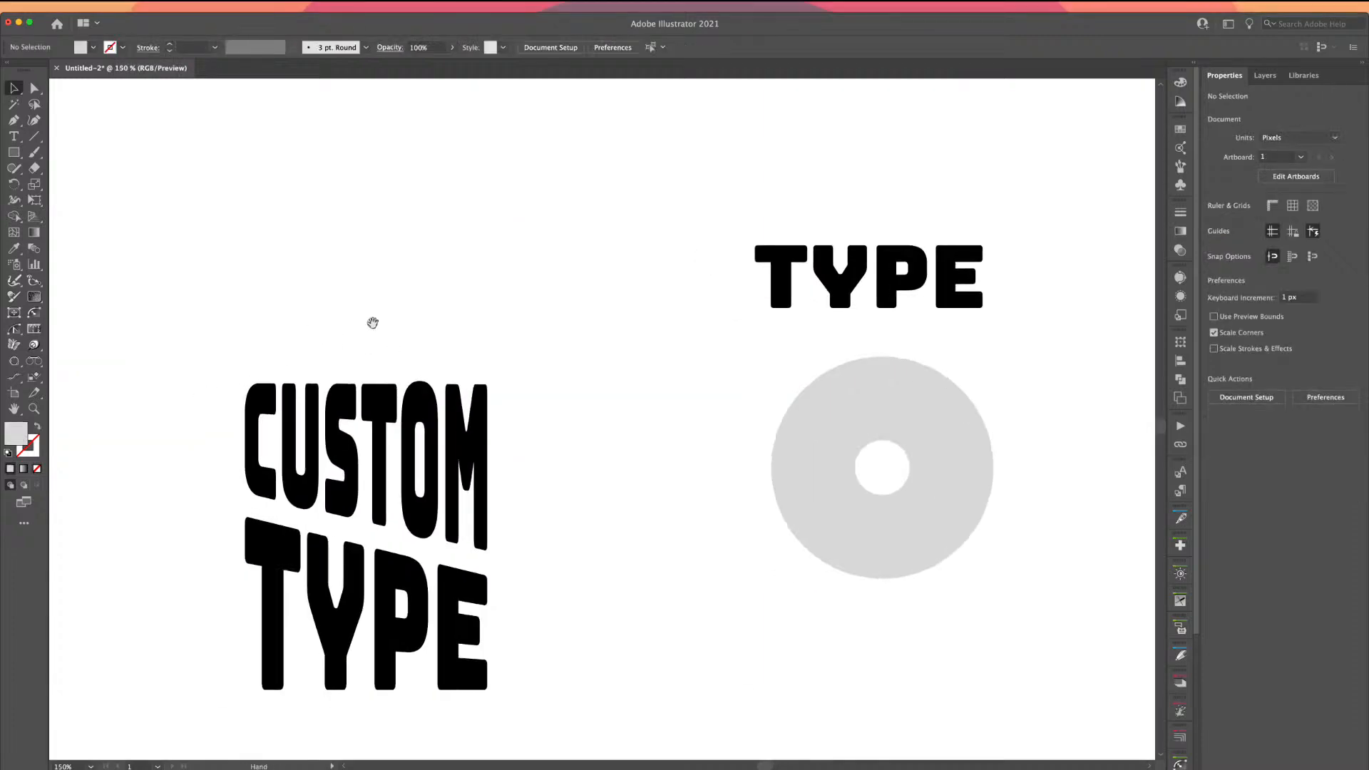
click(318, 406)
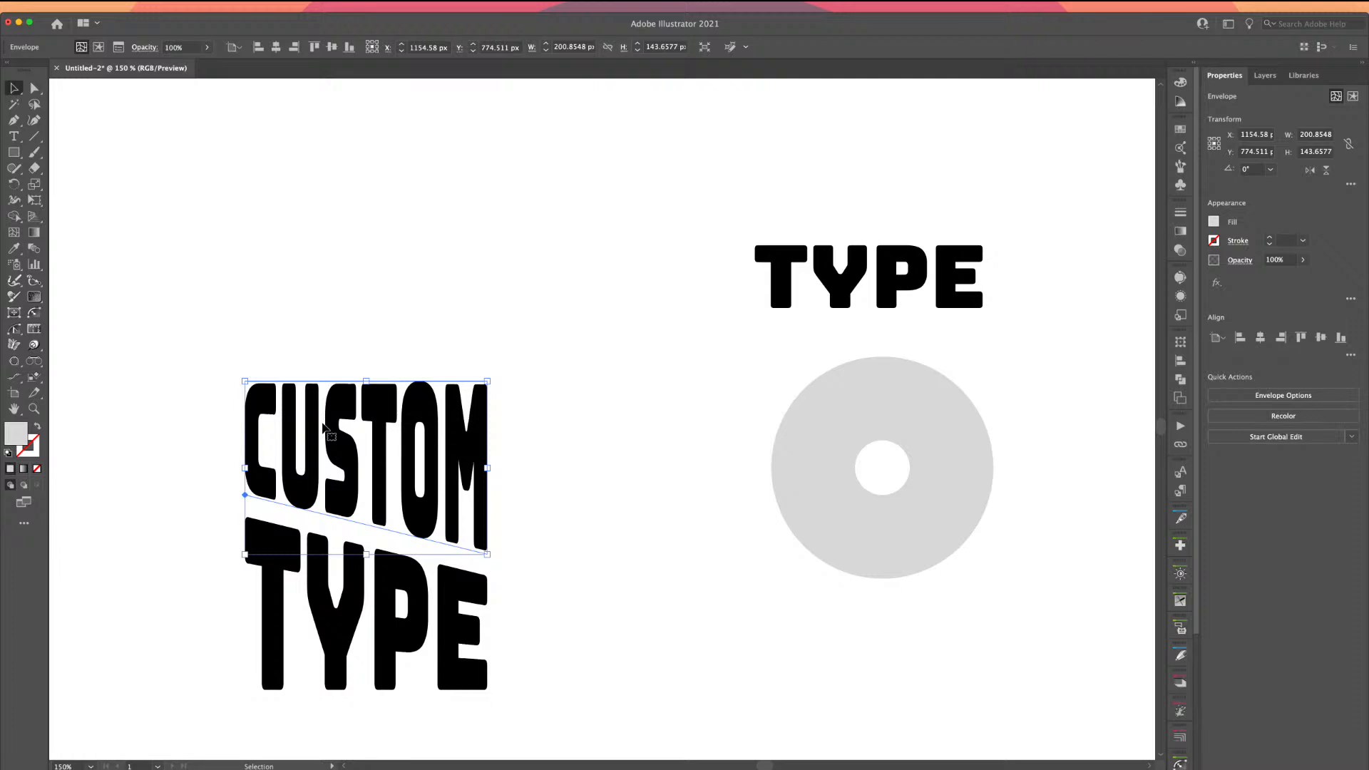
key(a)
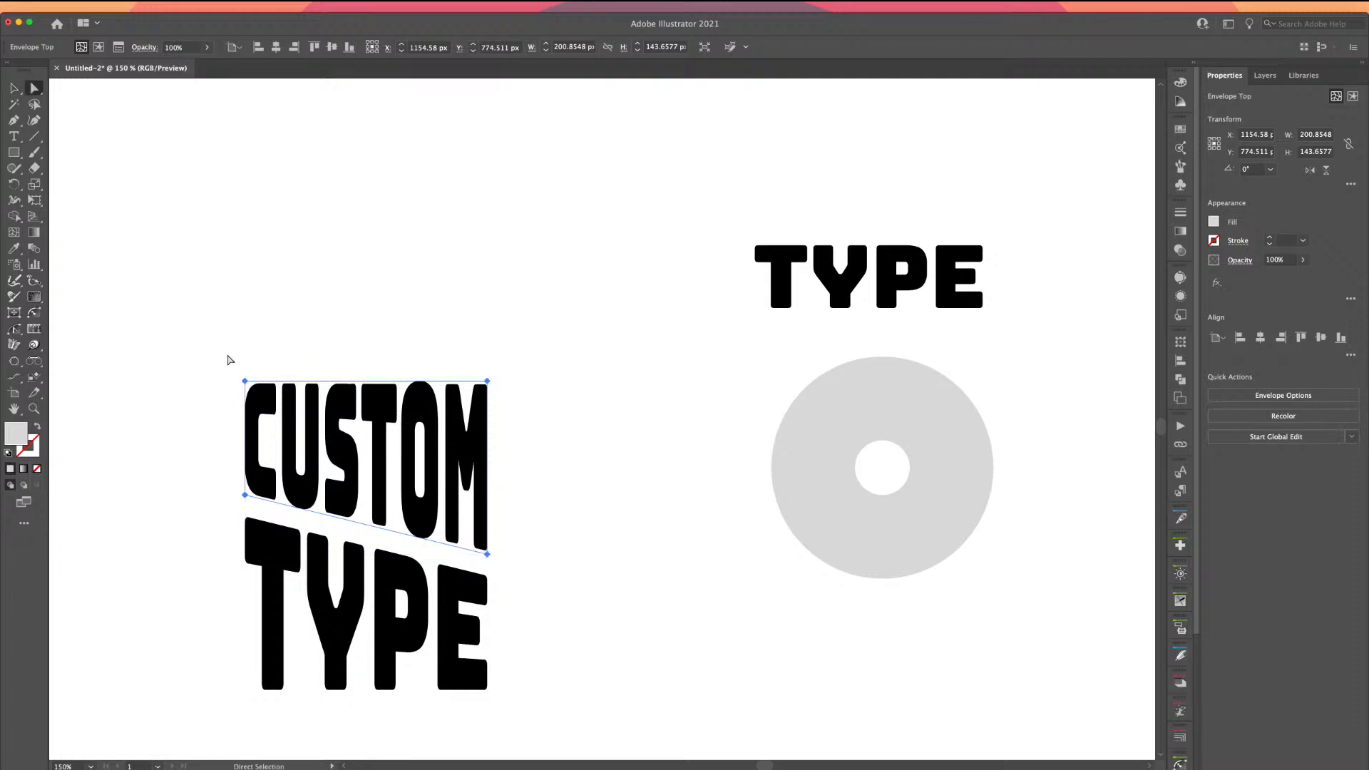
drag(223, 361, 512, 397)
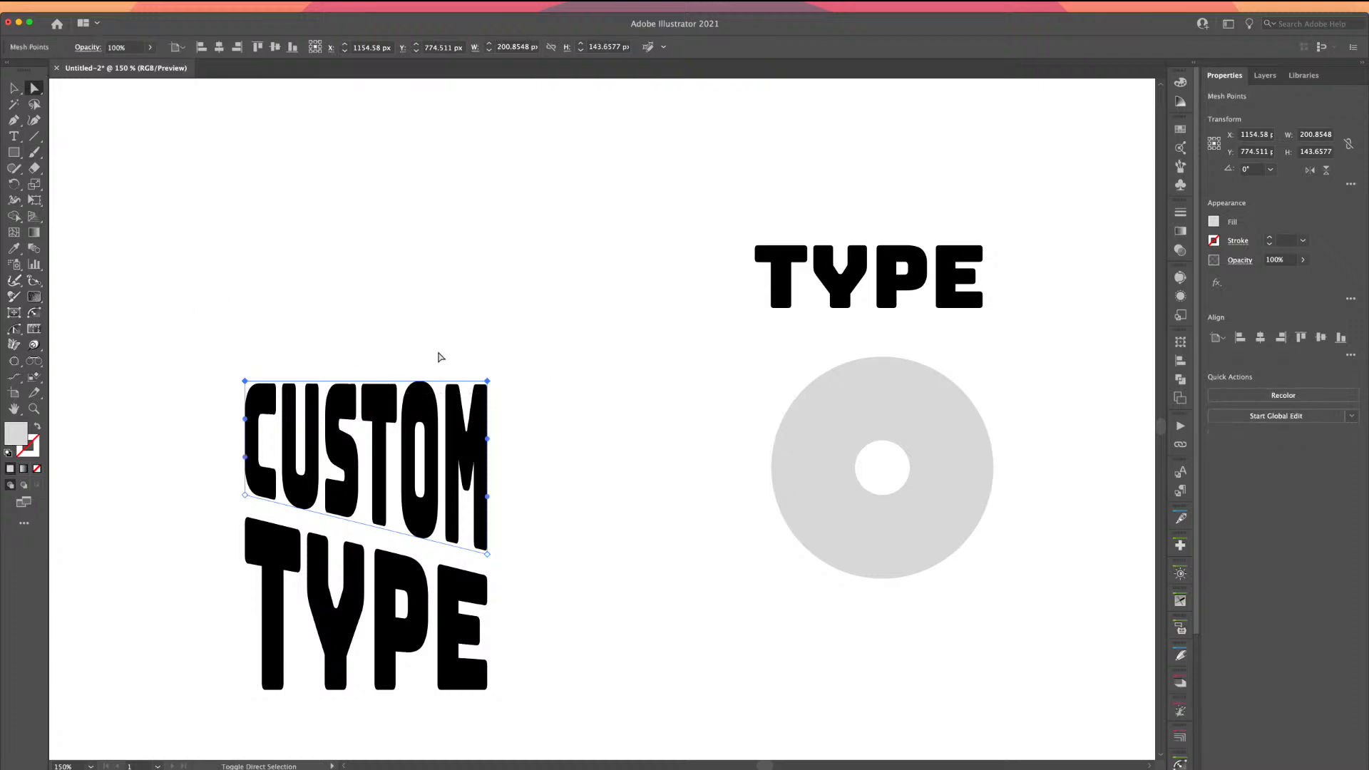
key(Down)
key(Down)
key(Down)
key(Down)
key(Down)
key(Down)
key(Down)
key(Down)
key(Down)
key(Down)
key(Up)
key(Up)
key(Up)
key(Up)
key(Up)
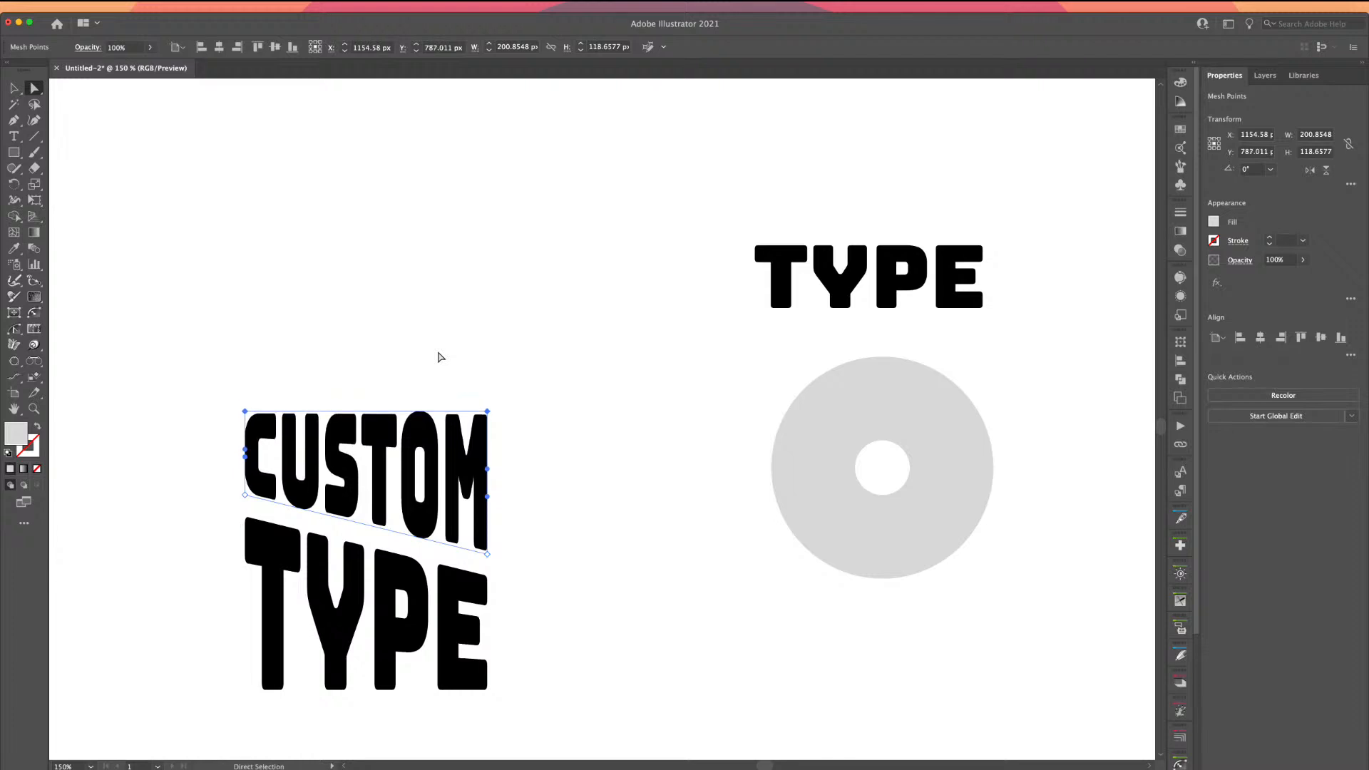
click(13, 88)
click(209, 318)
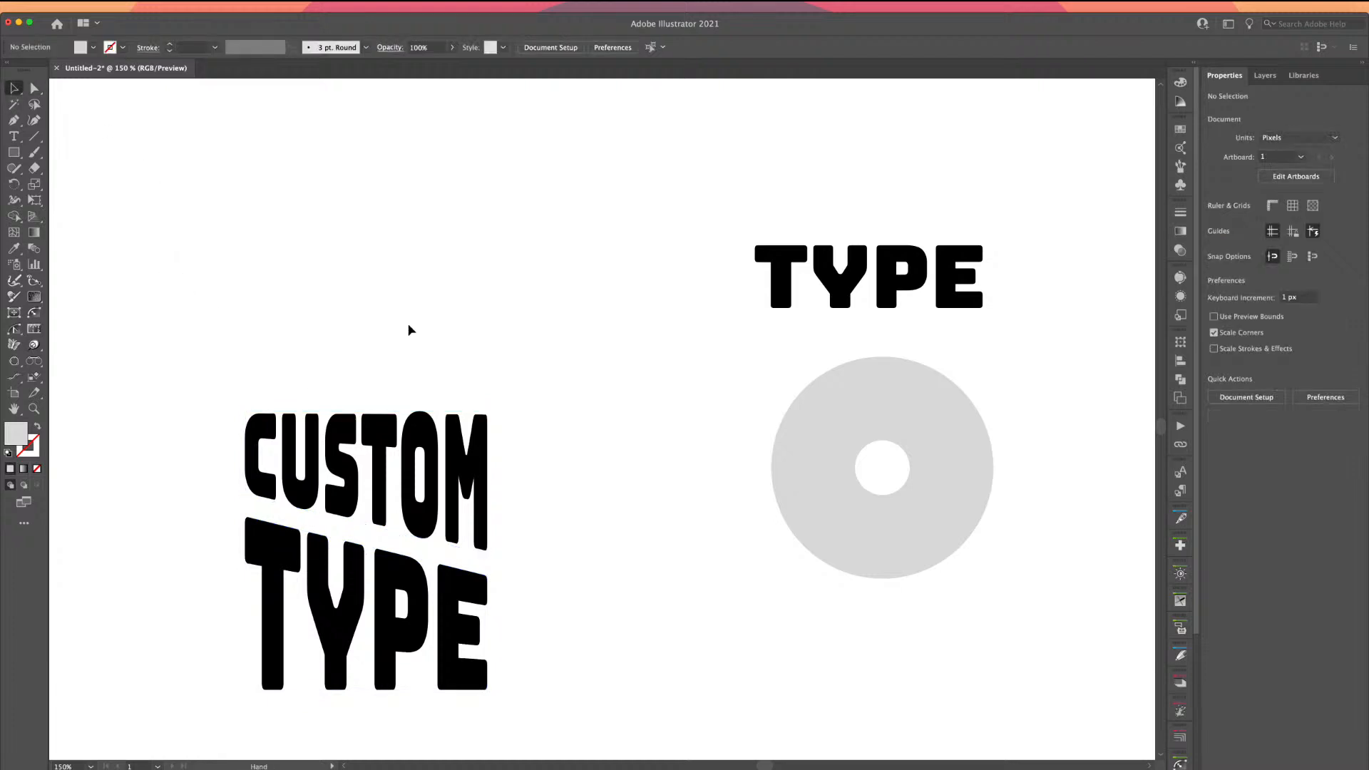
drag(520, 354, 275, 363)
drag(495, 335, 351, 351)
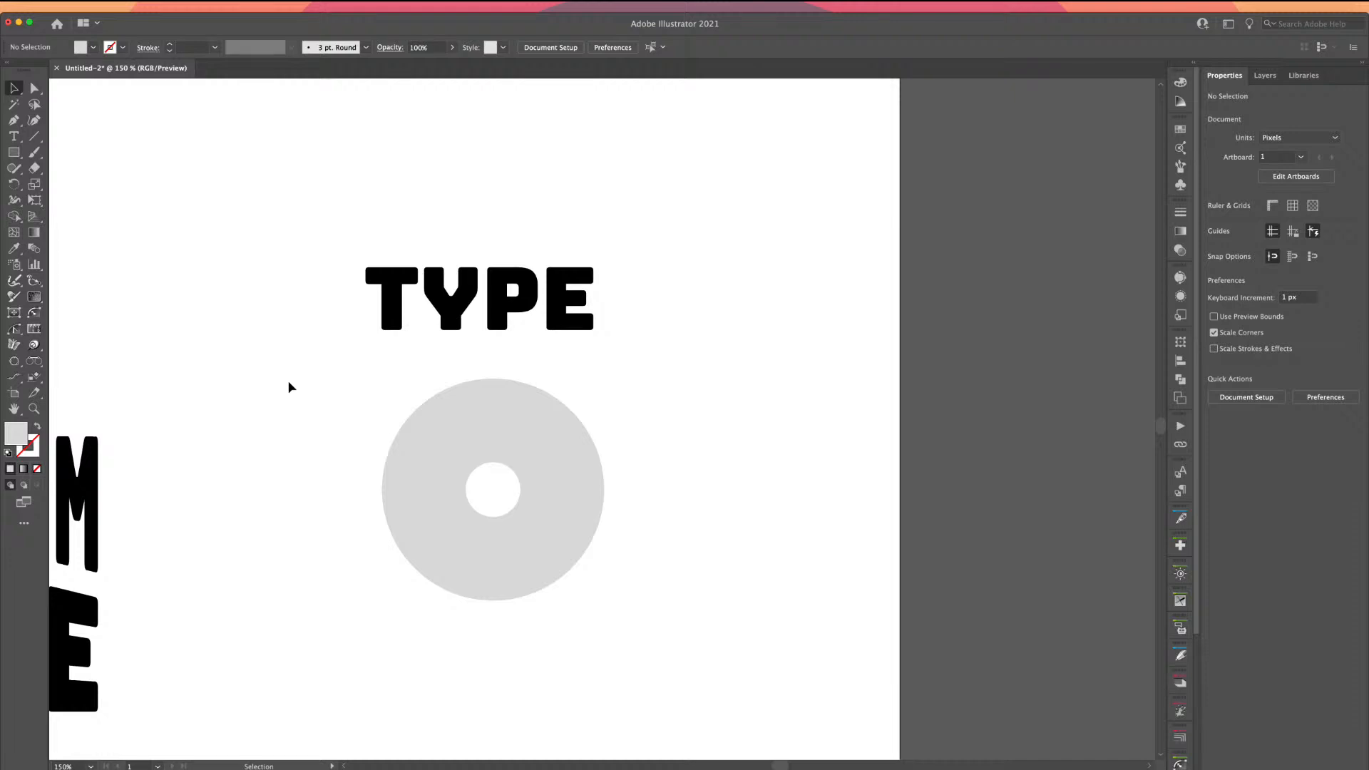
click(549, 465)
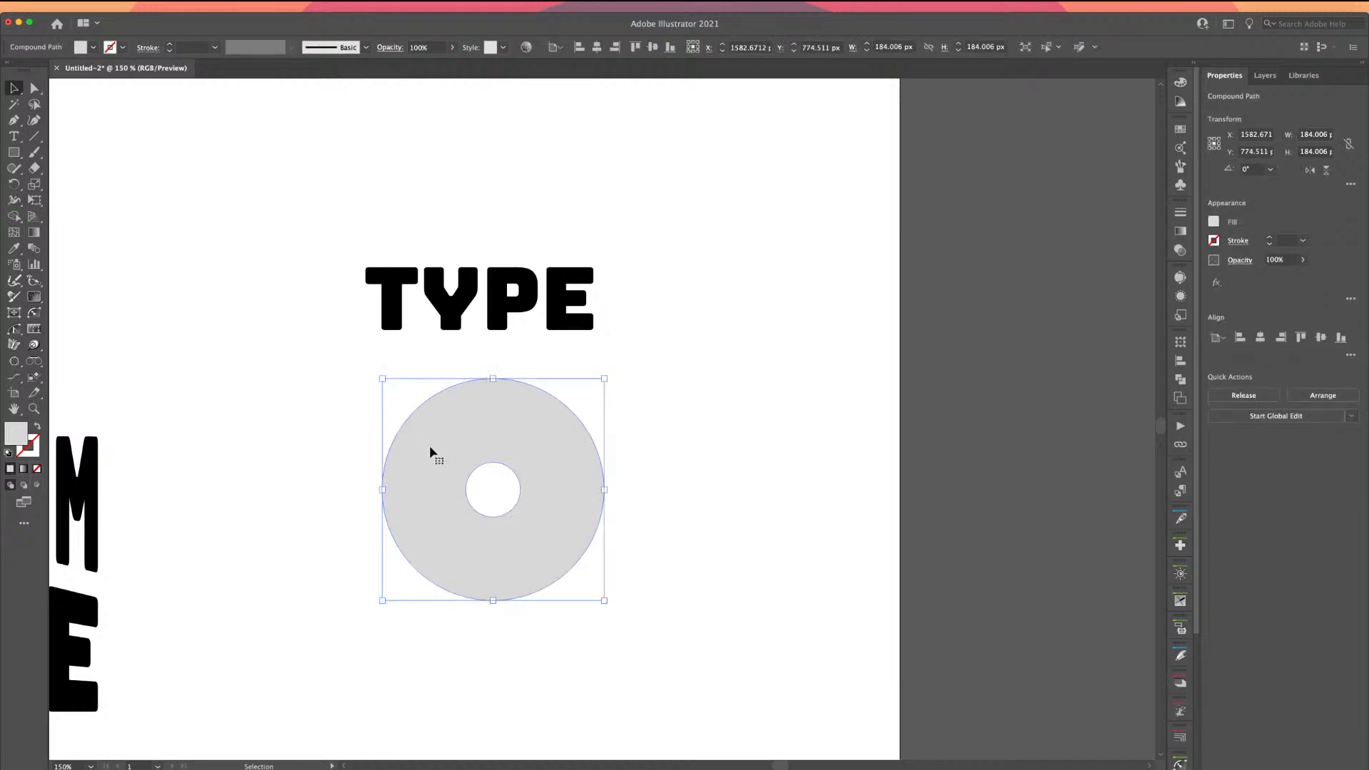
drag(443, 497, 913, 477)
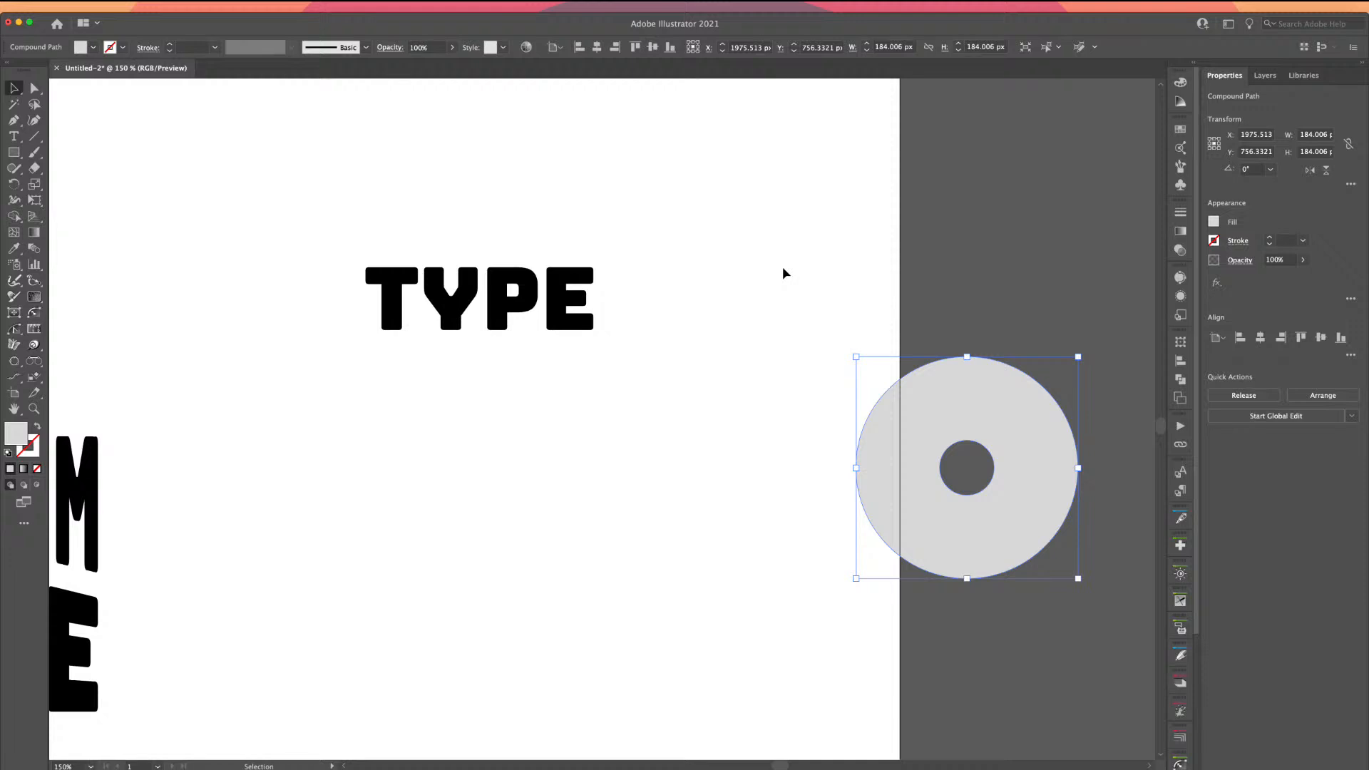
key(a)
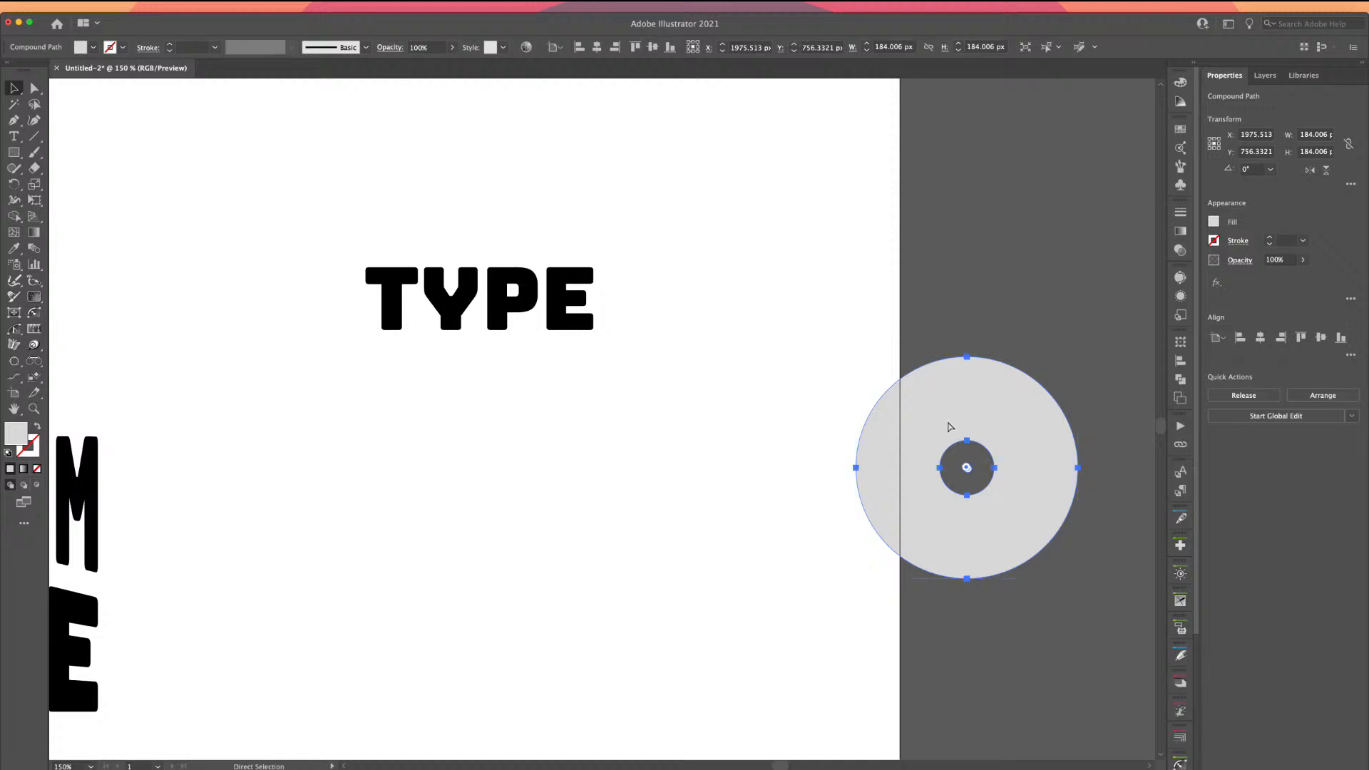
key(super+y)
key(super+y)
key(super+z)
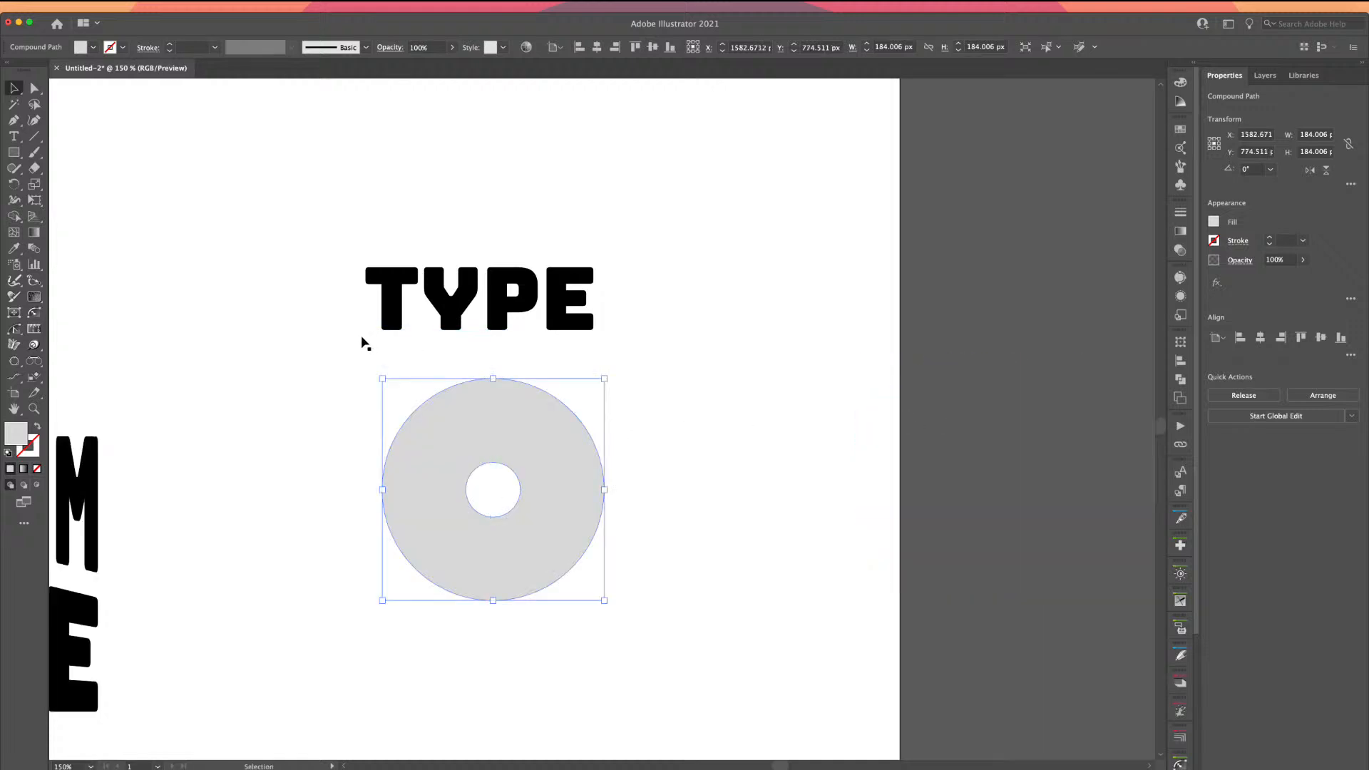
- Bring the grey ring to the front and try to distort the TYPE text above into it with Make with Top Object
click(376, 188)
click(459, 405)
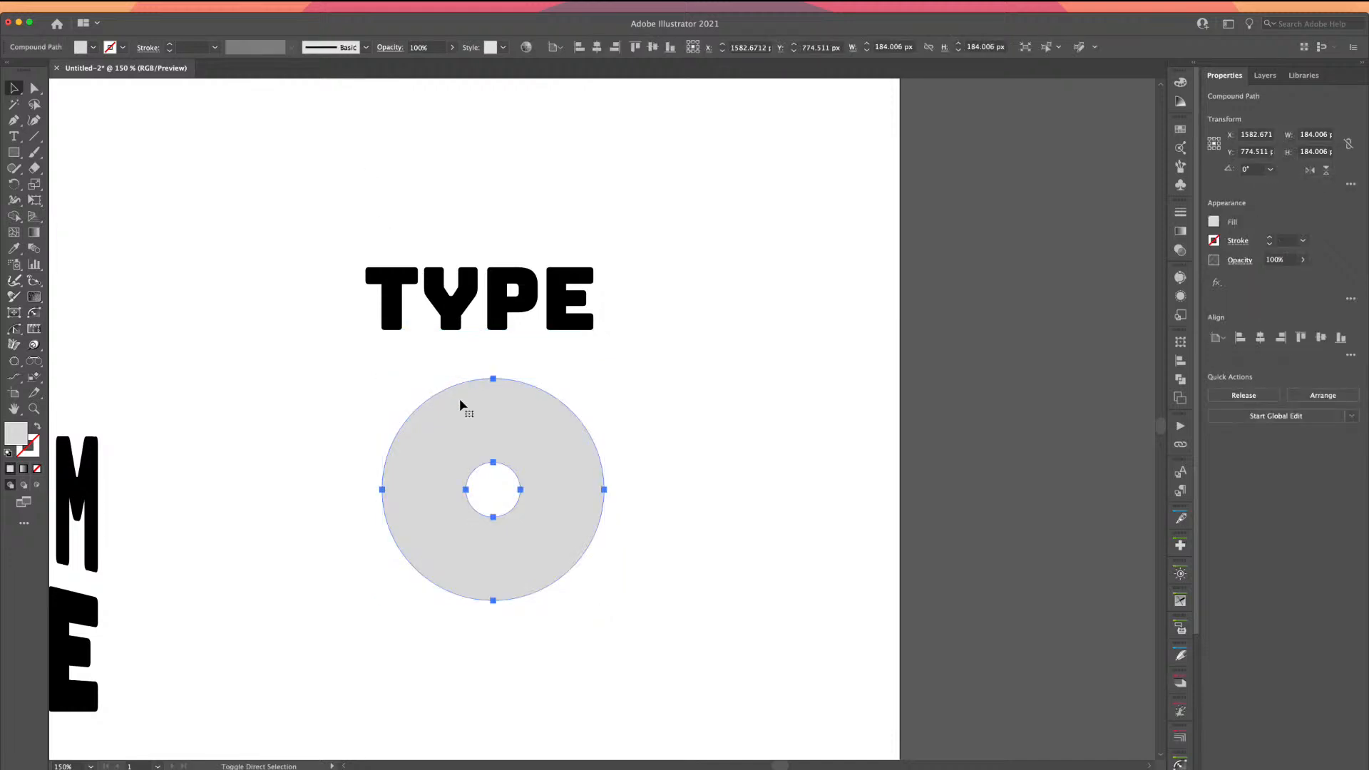
drag(418, 220, 565, 537)
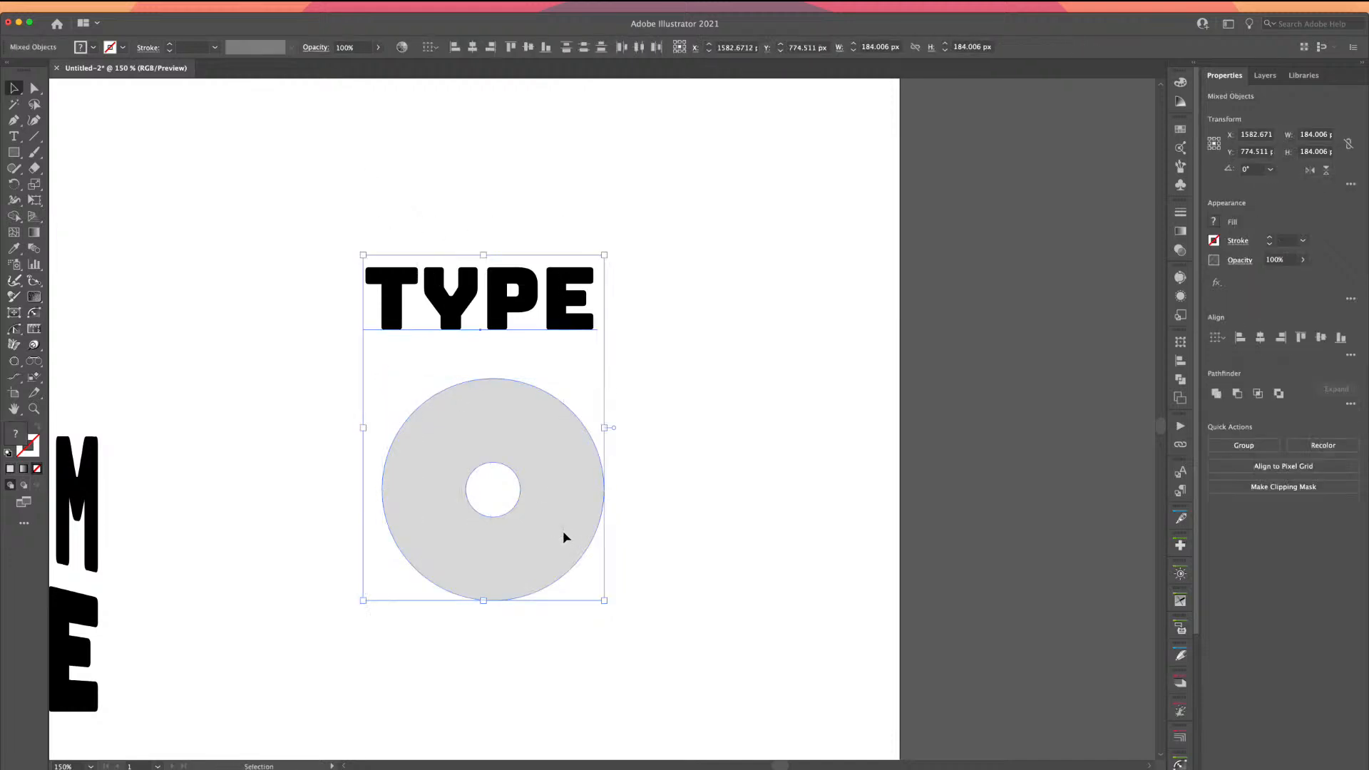
click(133, 6)
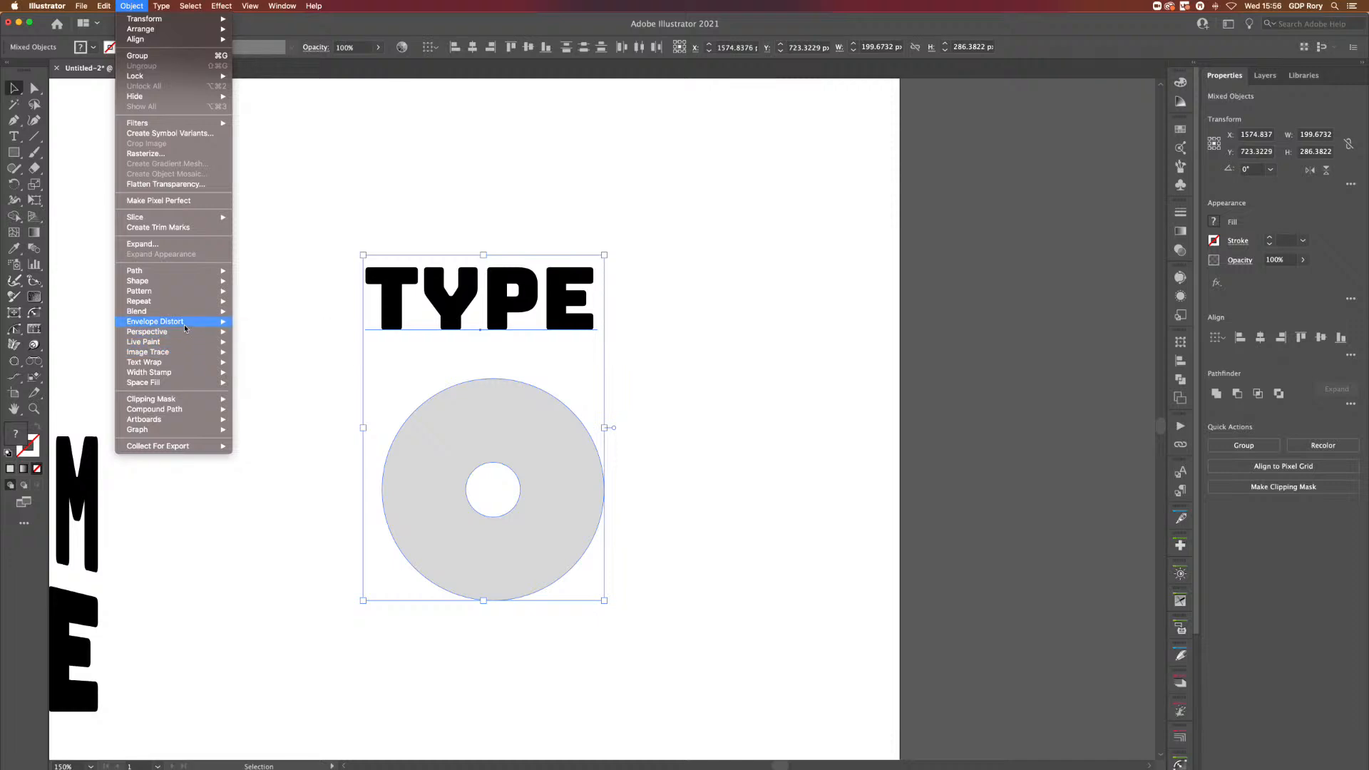
mouse_move(207, 321)
click(280, 341)
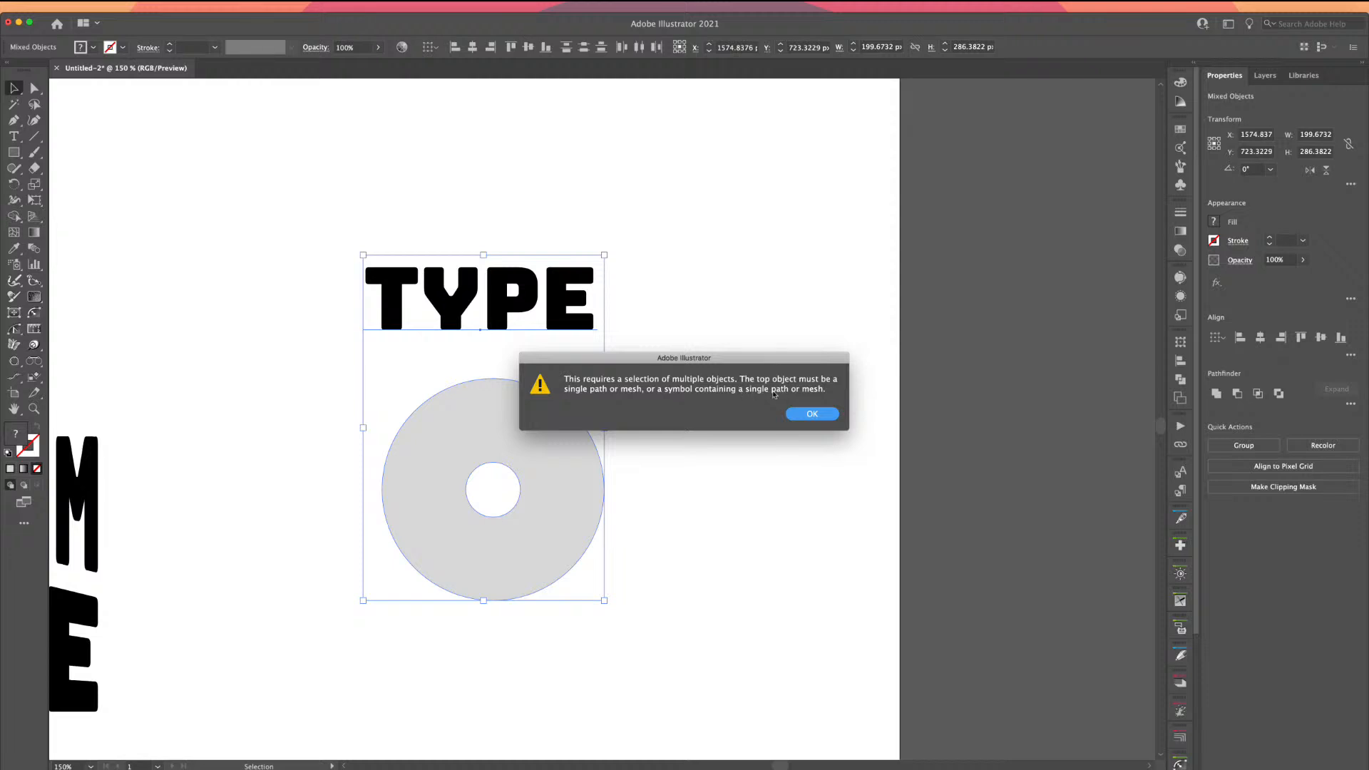
click(799, 415)
click(660, 400)
- Release the ring's compound path and delete the small inner circle, keeping the large grey circle
click(507, 449)
right_click(518, 433)
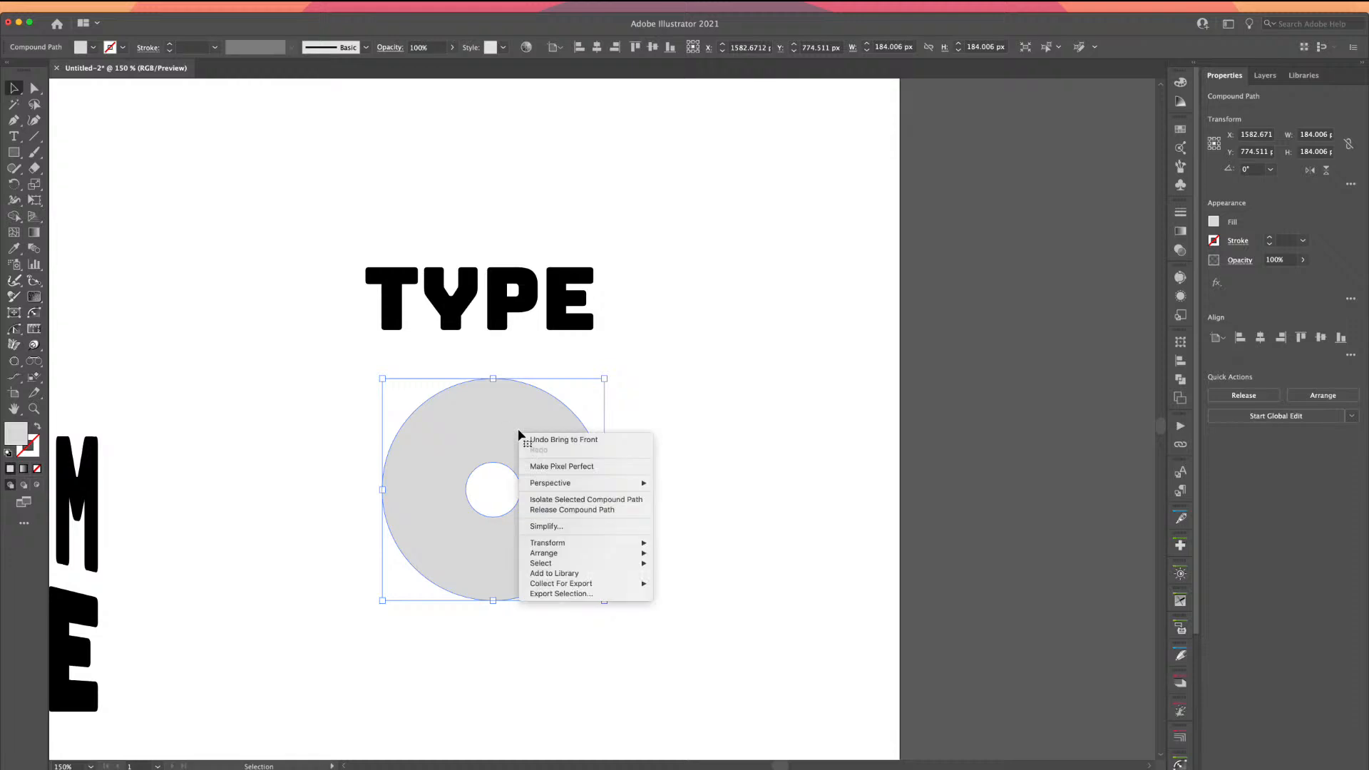
click(538, 510)
click(697, 501)
click(511, 497)
drag(511, 497, 352, 432)
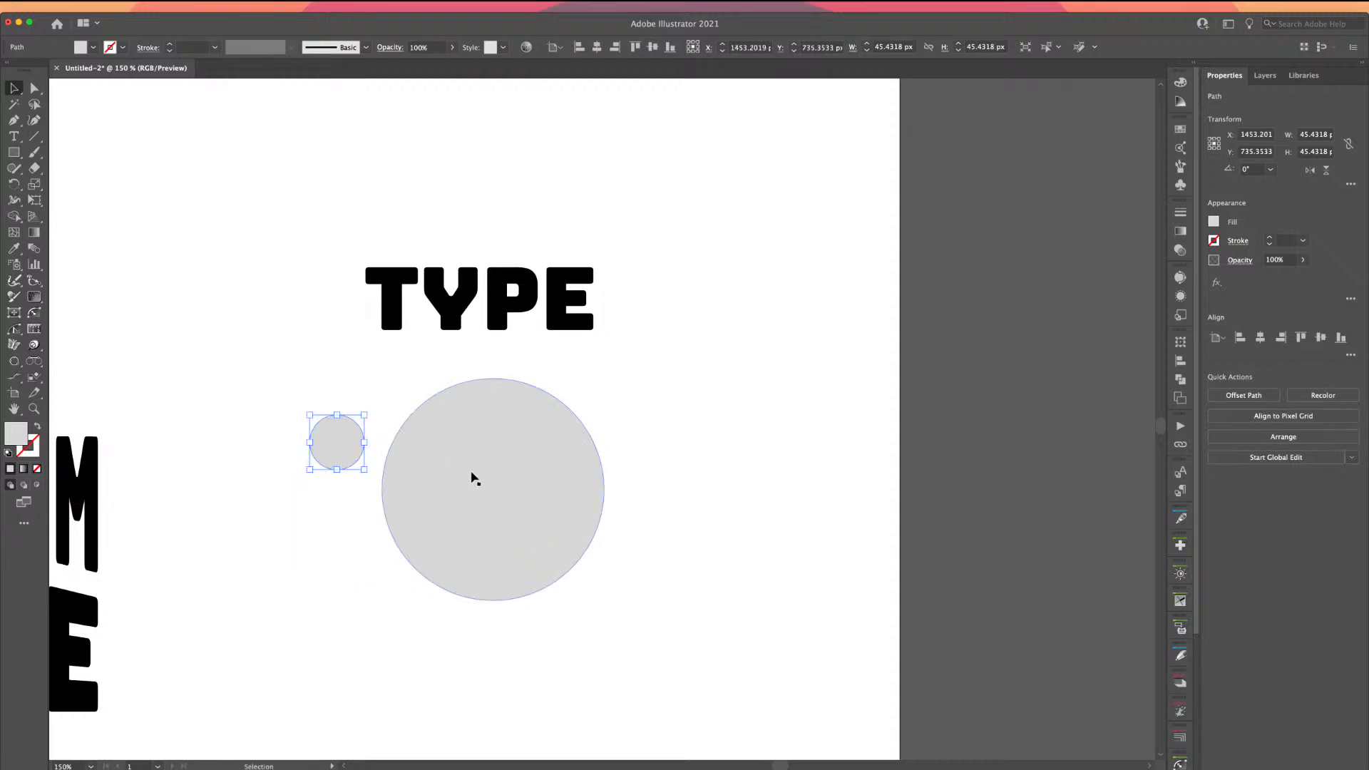
key(BackSpace)
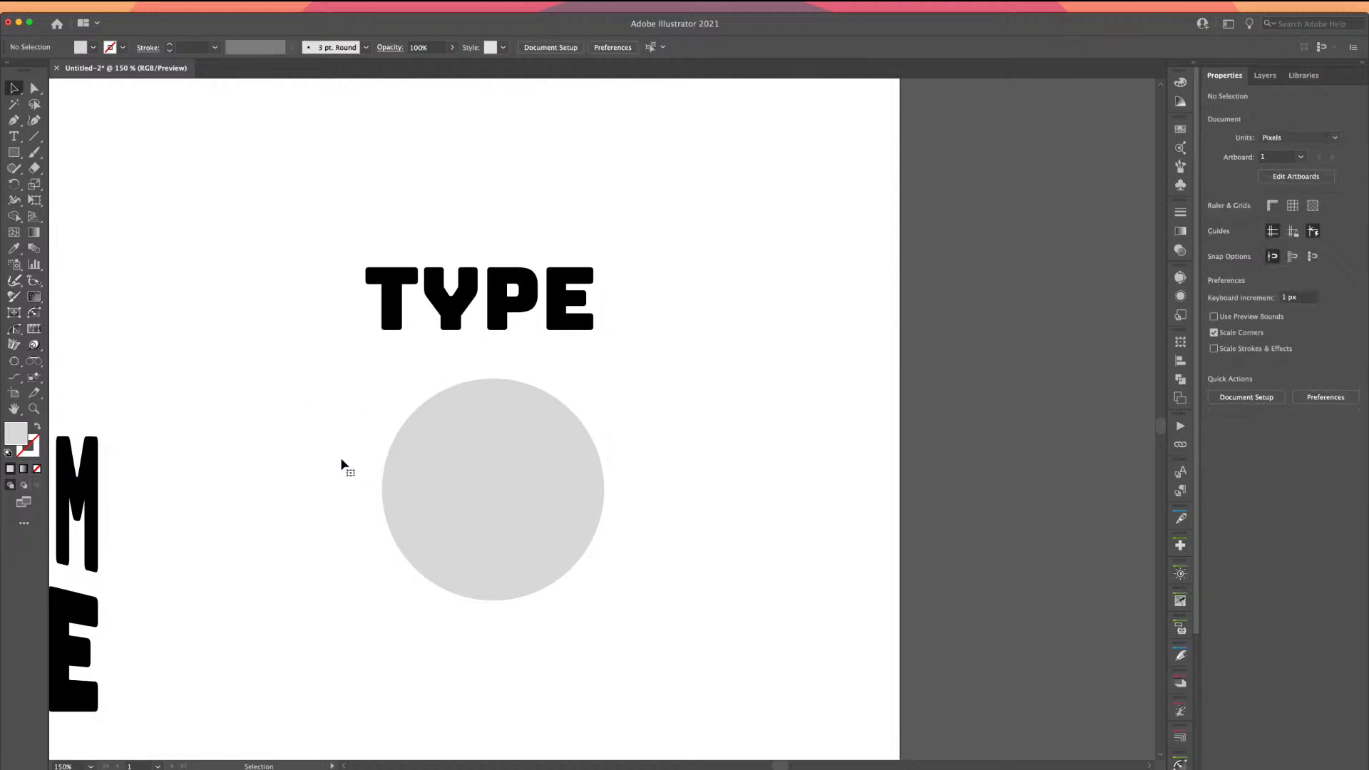
- Distort the TYPE text into the large grey circle with Make with Top Object and deselect it
drag(332, 272, 491, 535)
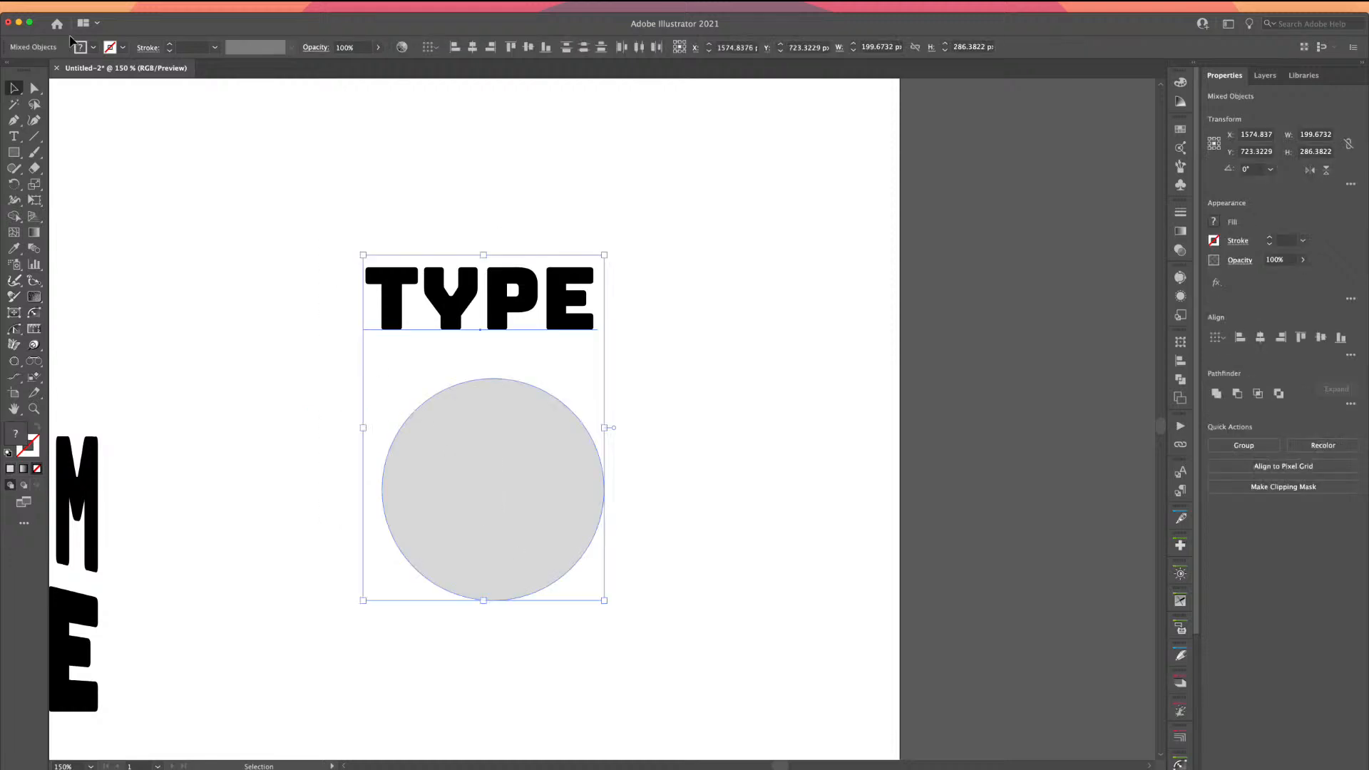
click(131, 6)
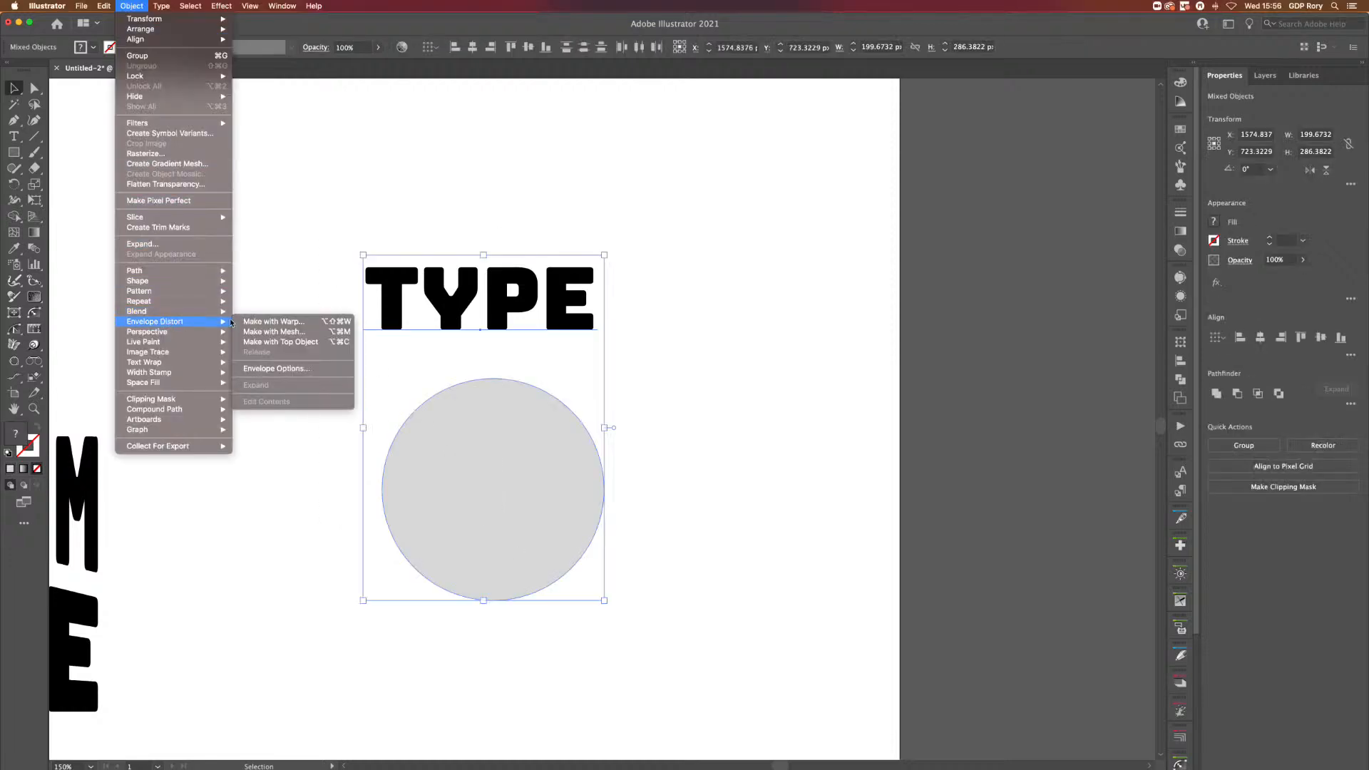
click(285, 343)
click(282, 438)
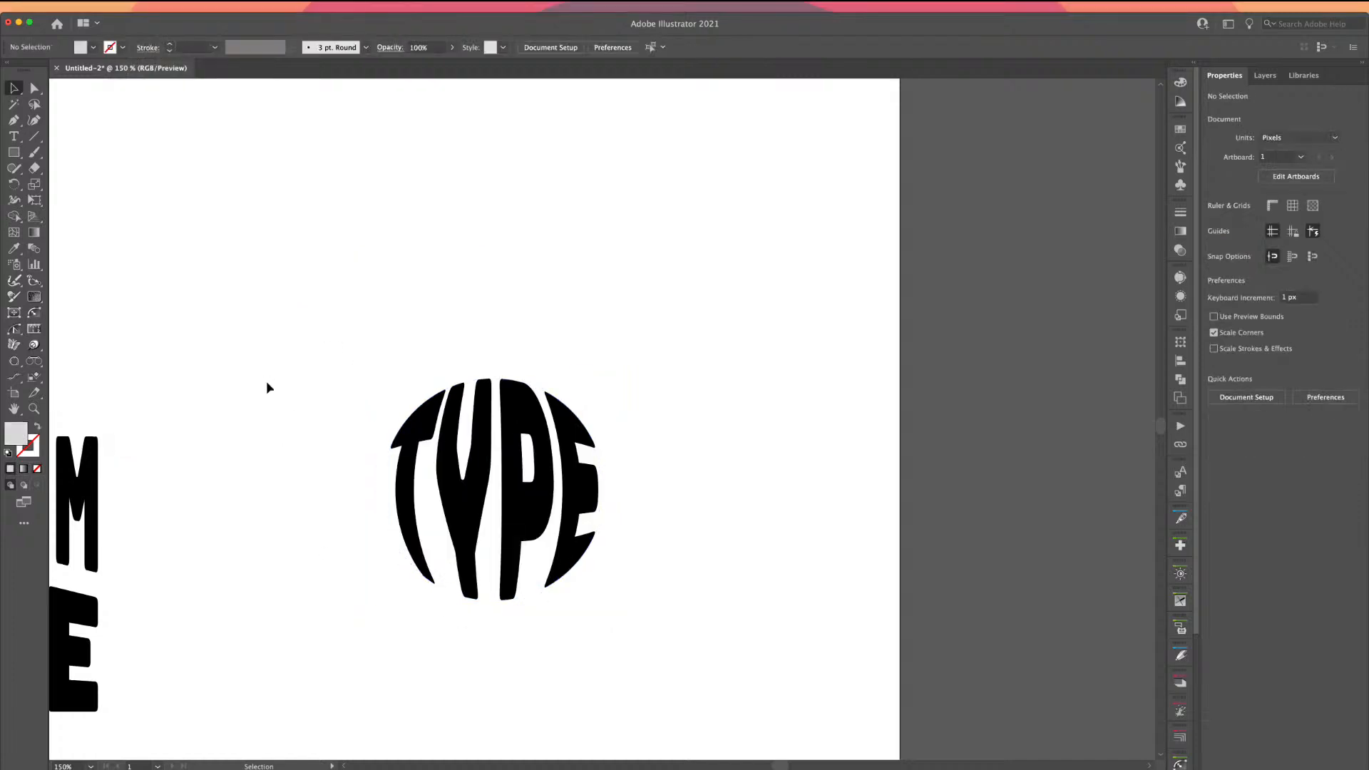
- Examine the circular TYPE design up close, and review all the distorted text designs on the whole artboard
key(super+minus)
key(super+minus)
key(super+equal)
key(super+equal)
key(super+equal)
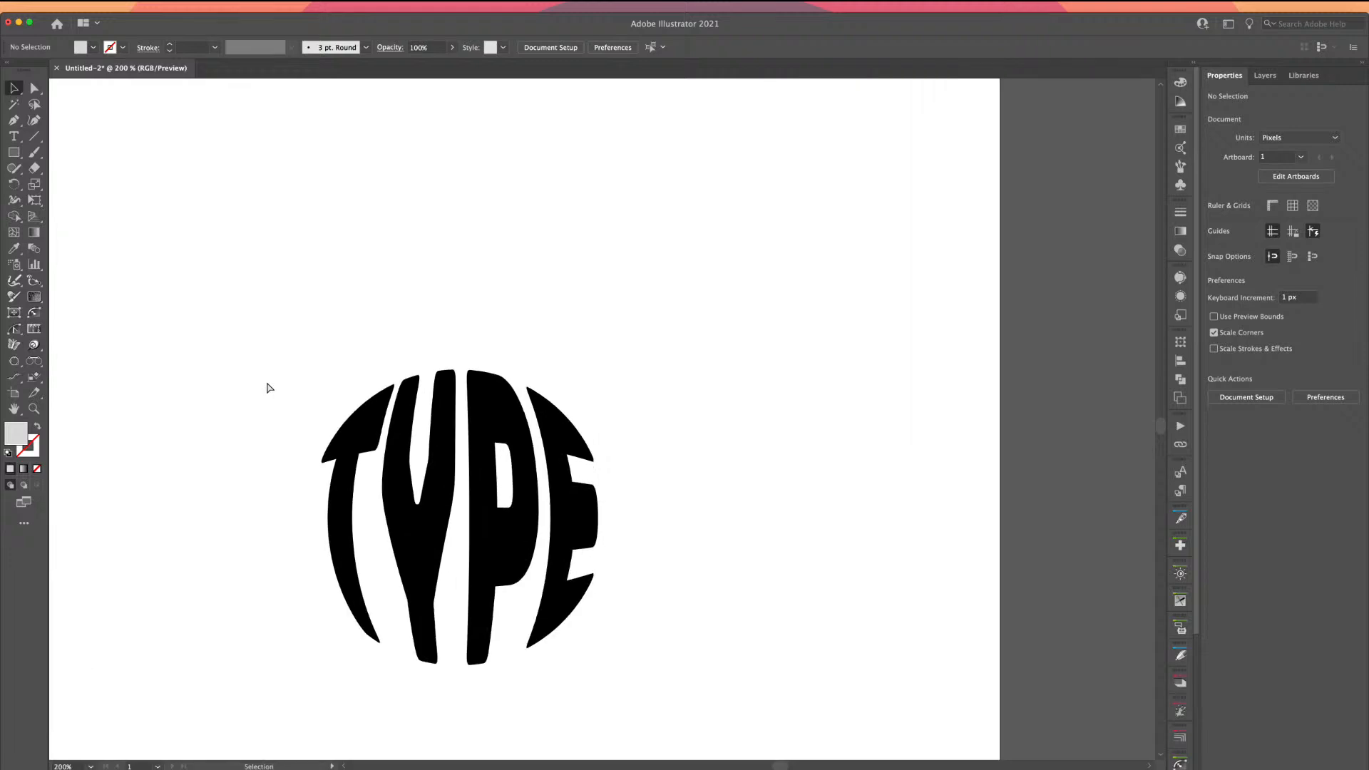
key(a)
key(super+minus)
key(super+minus)
key(super+minus)
key(super+minus)
key(super+minus)
drag(307, 324, 543, 365)
key(super+equal)
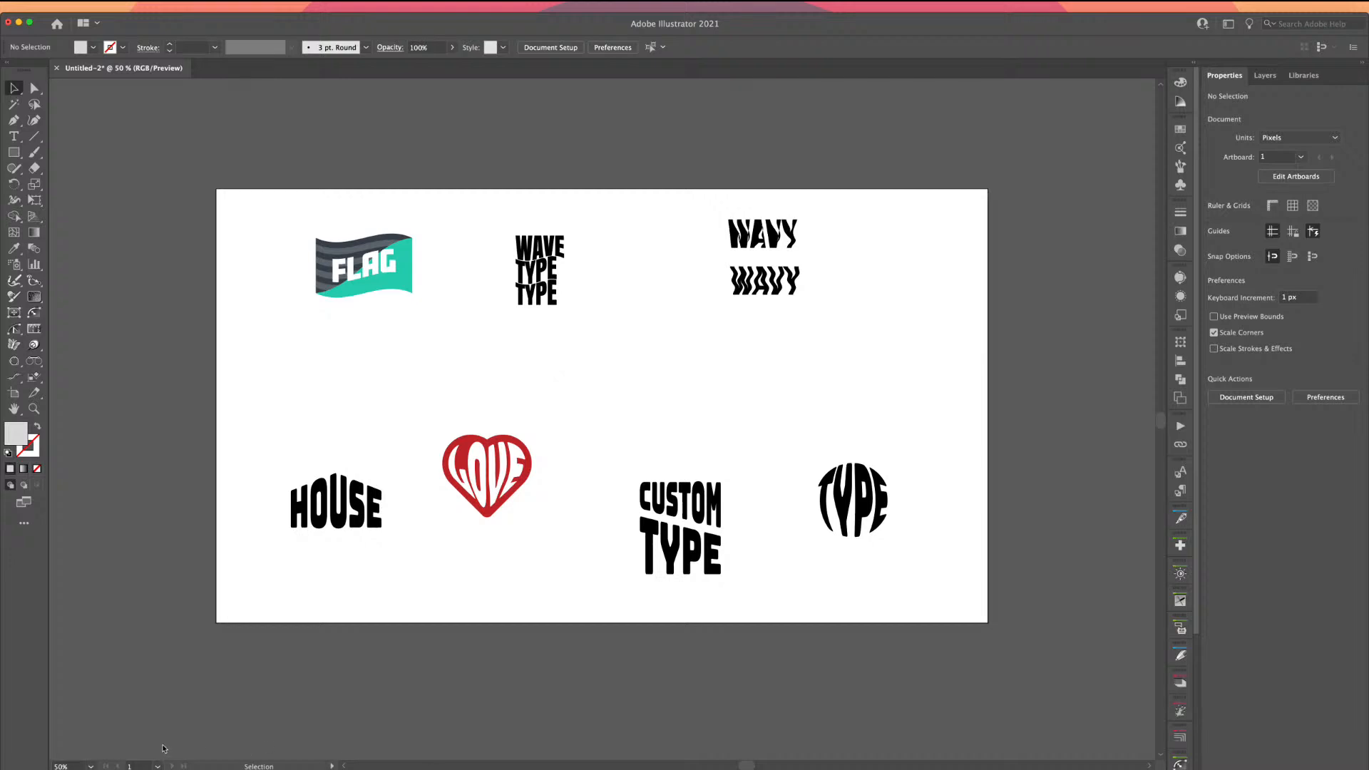
click(580, 768)
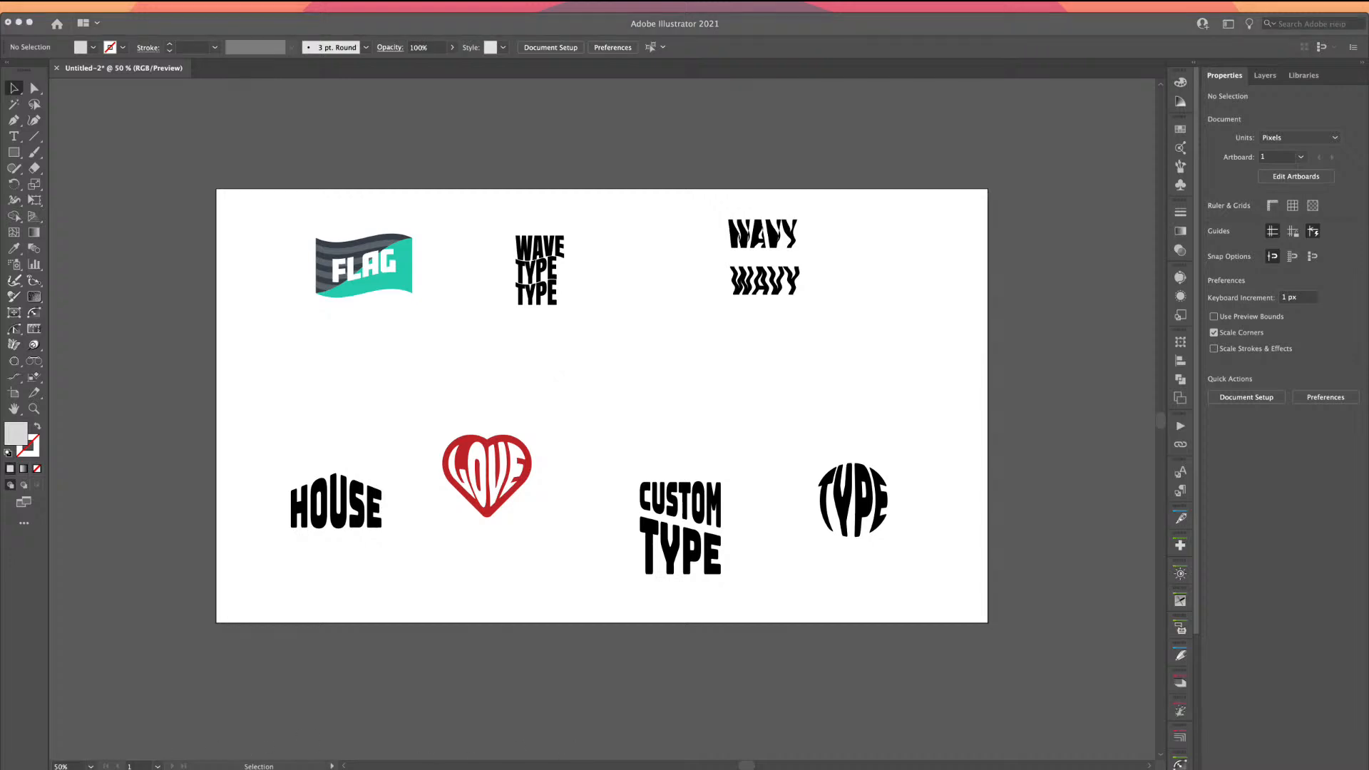